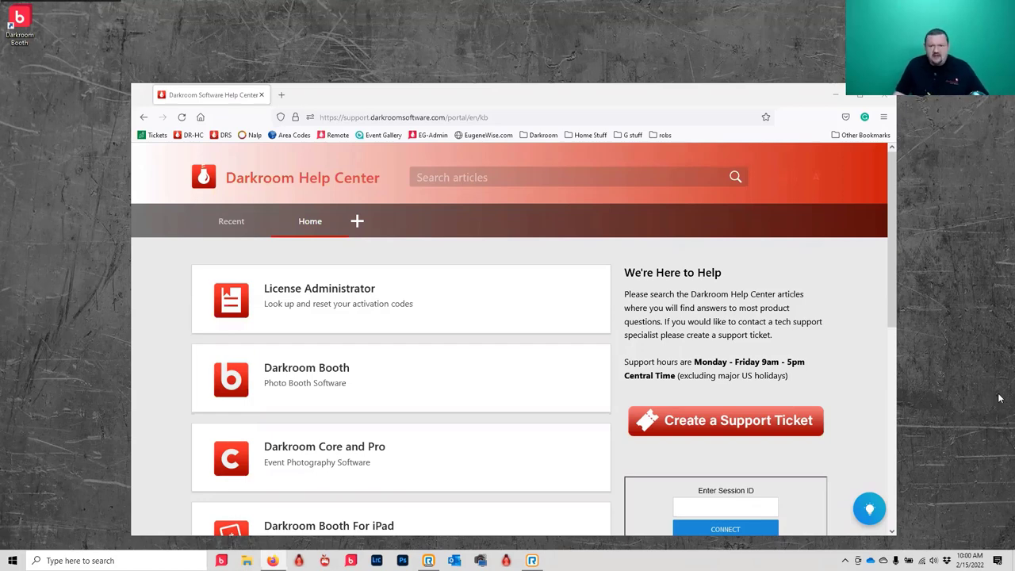
# - Open the Darkroom Booth knowledge base and browse its categories down to Webinars
pyautogui.click(296, 375)
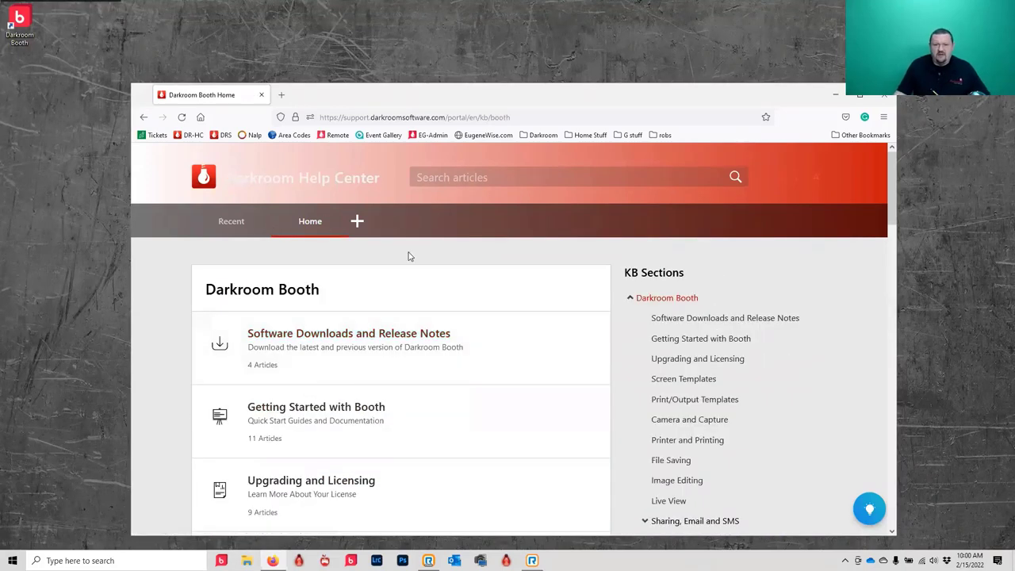
pyautogui.scroll(-8, 479, 288)
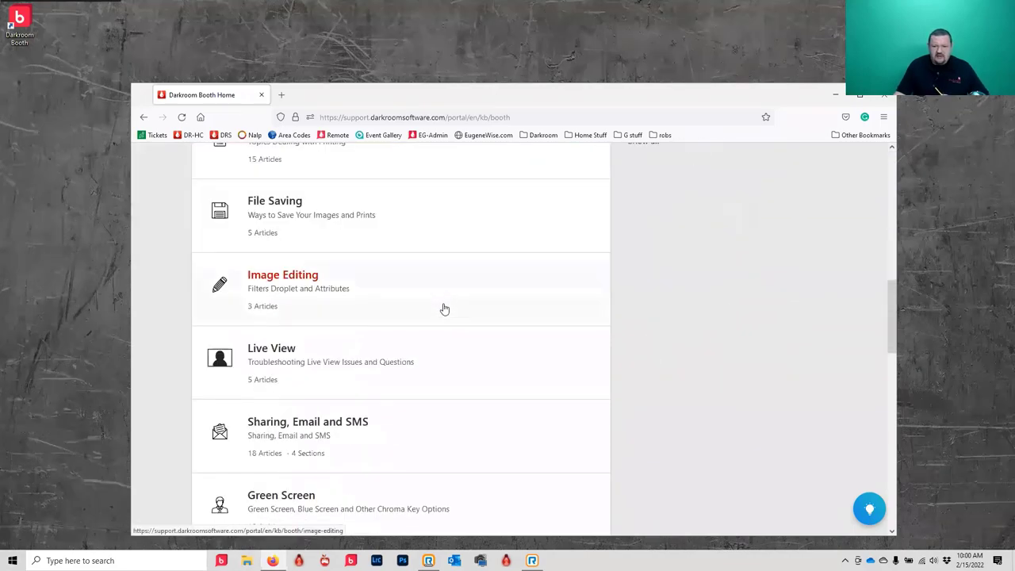
pyautogui.scroll(-10, 445, 307)
pyautogui.scroll(-3, 428, 356)
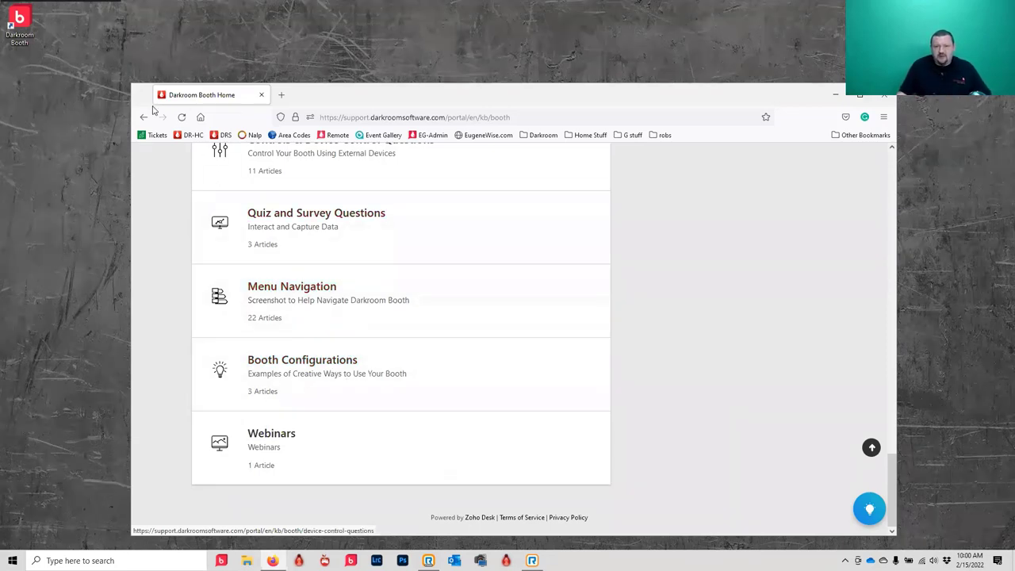
# - Open the 'Getting Started with Darkroom Booth - Webinar 2/15/2022' article and skim its links
pyautogui.click(274, 434)
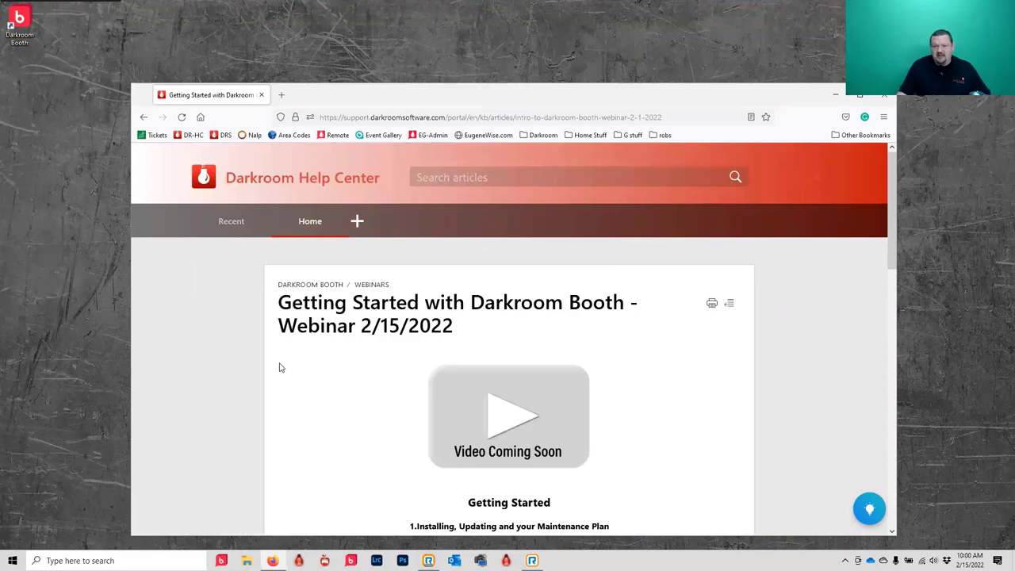
pyautogui.scroll(-3, 296, 362)
pyautogui.scroll(3, 369, 326)
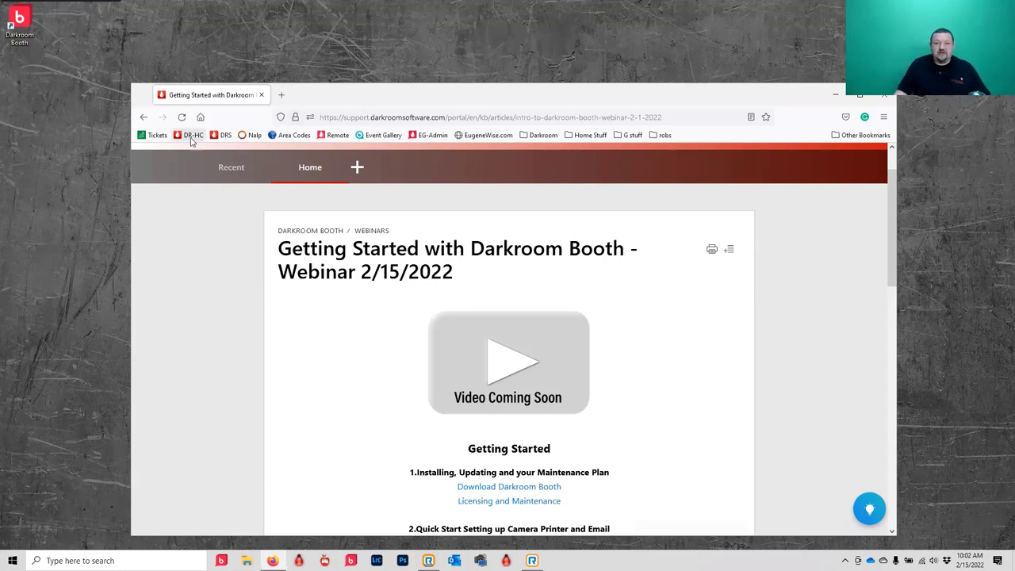
# - Go back to the help center home, then open Darkroom Booth's Software Downloads and Release Notes category
pyautogui.click(310, 171)
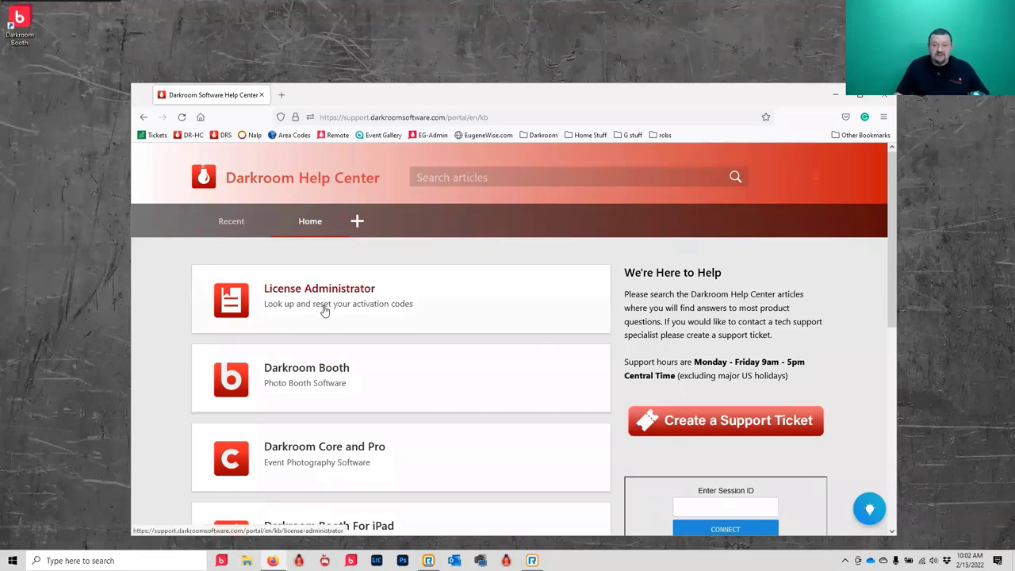
pyautogui.click(326, 379)
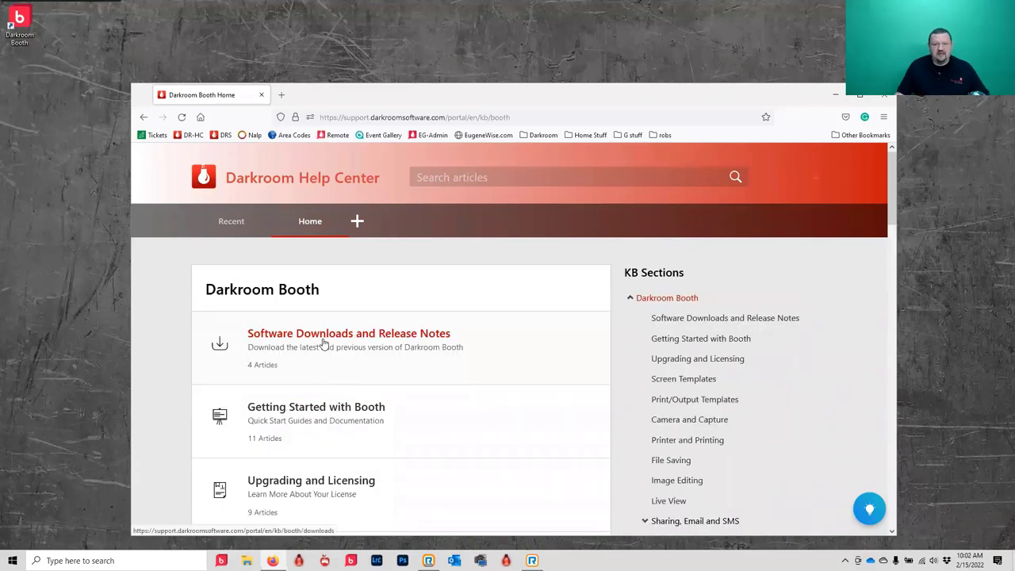
pyautogui.click(290, 340)
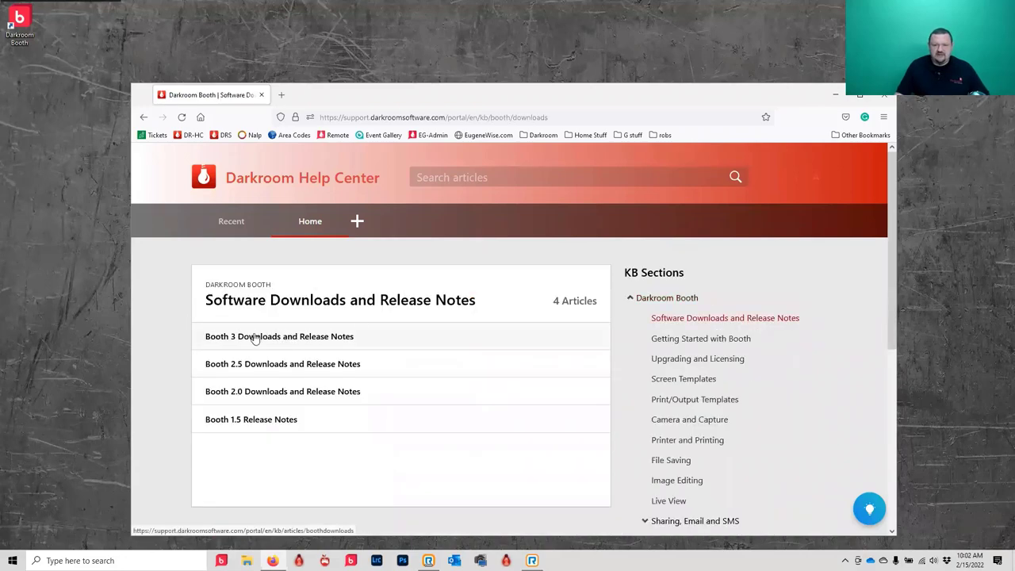
# - Open 'Booth 3 Downloads and Release Notes', find the Booth 3.0.976 download, and jump to the maintenance plan section
pyautogui.click(318, 333)
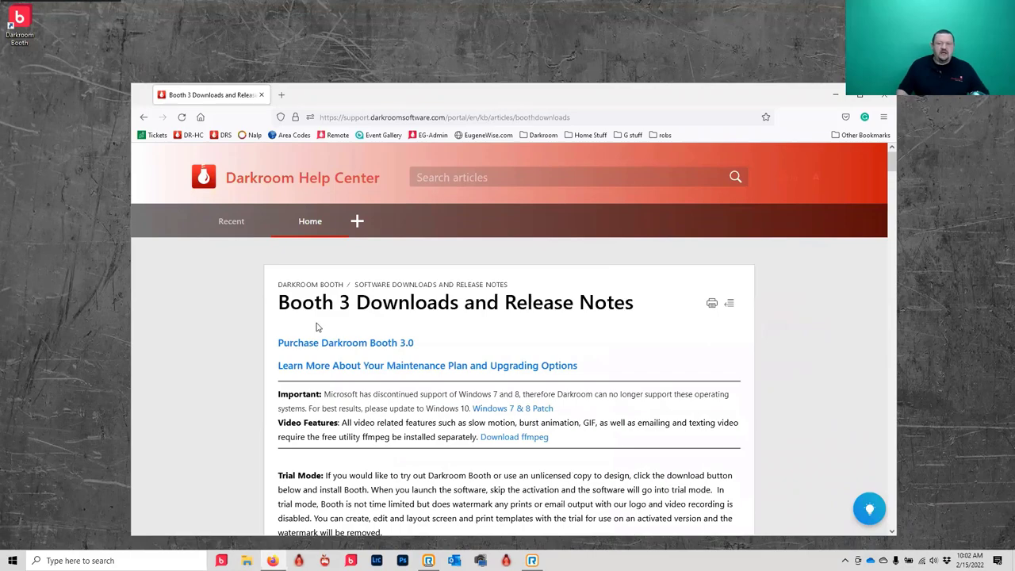
pyautogui.scroll(-5, 187, 344)
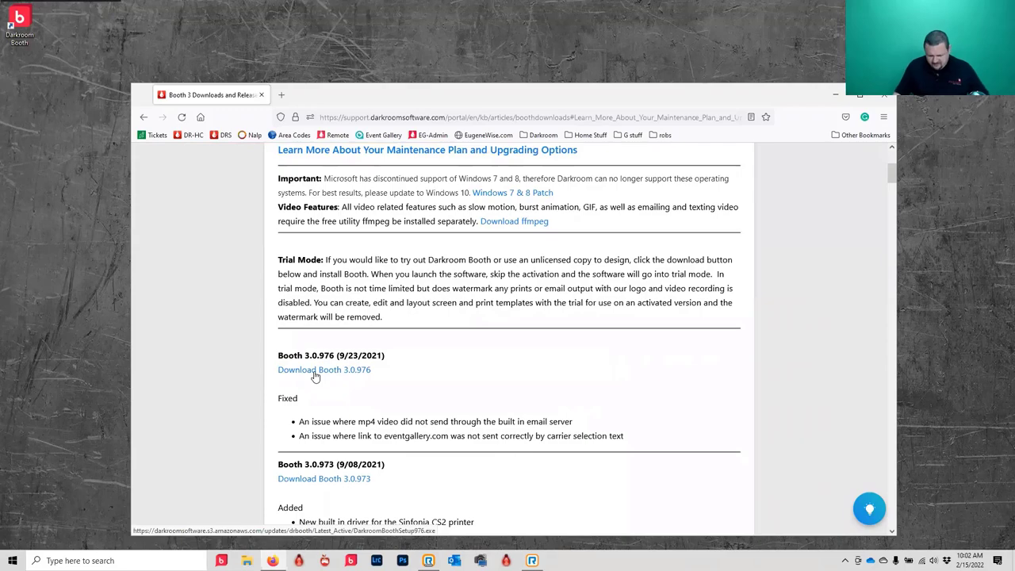
pyautogui.scroll(1, 323, 388)
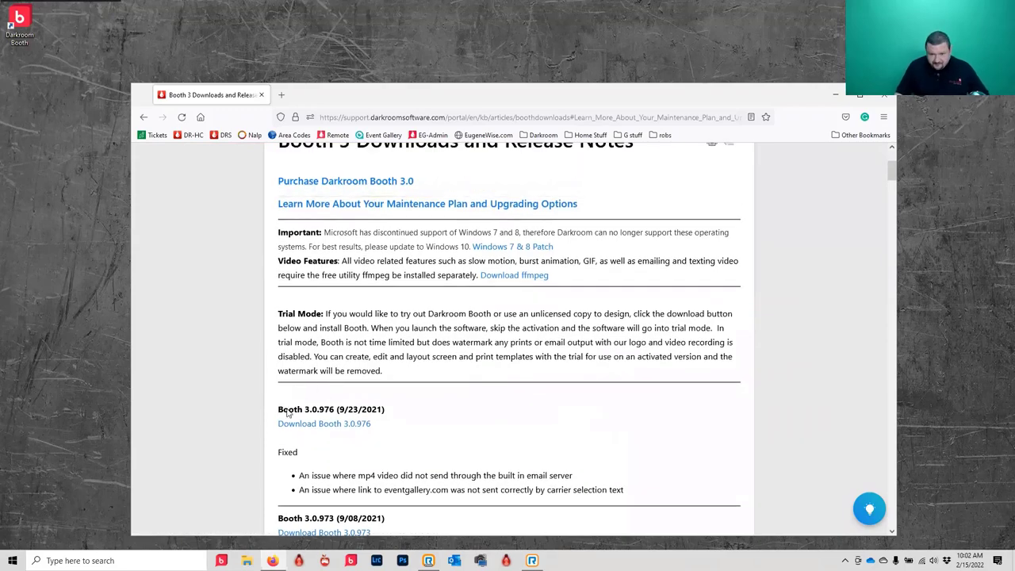
pyautogui.scroll(3, 282, 419)
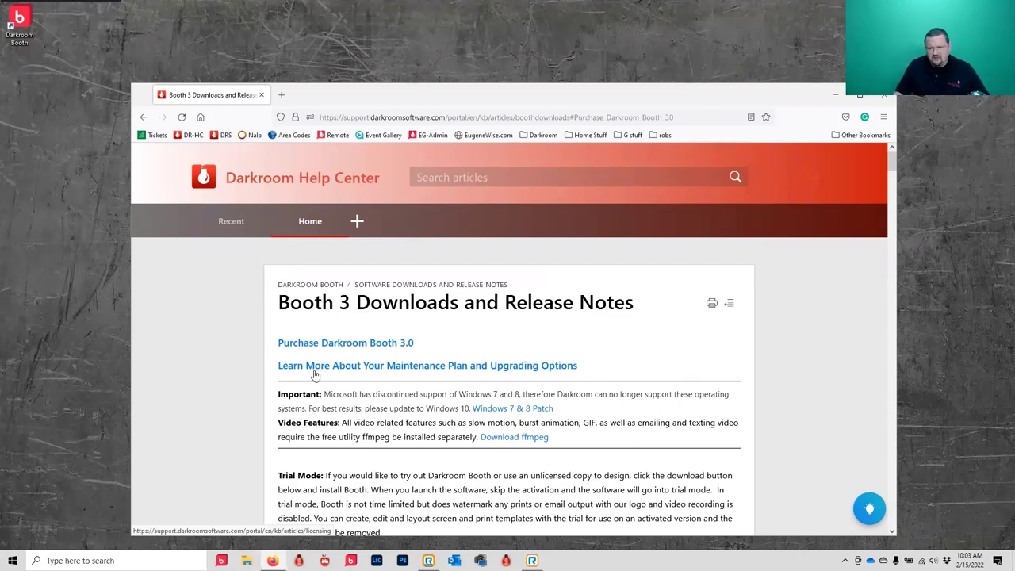
pyautogui.click(314, 371)
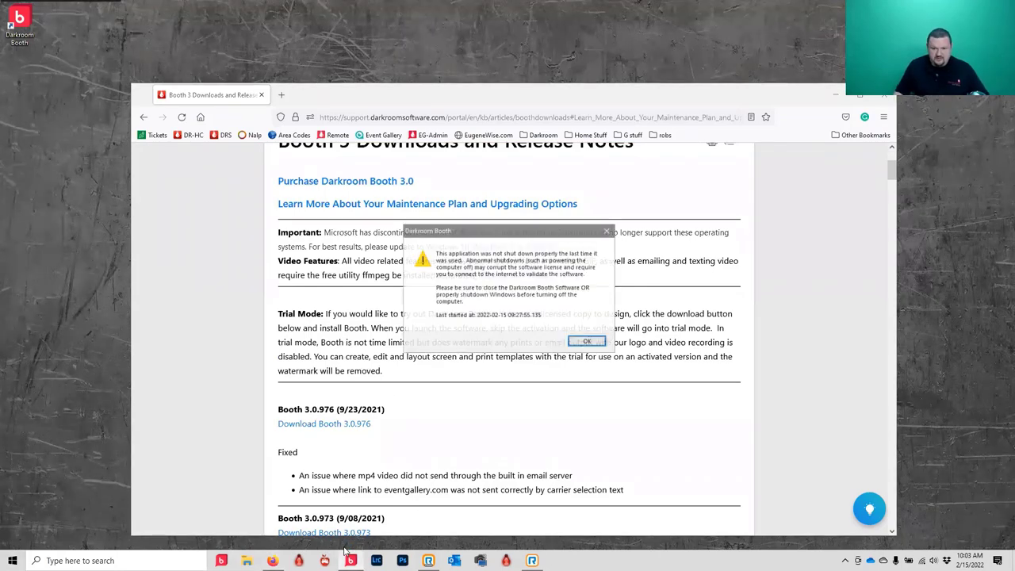
# - Dismiss Darkroom Booth's improper-shutdown warning with OK
pyautogui.click(587, 342)
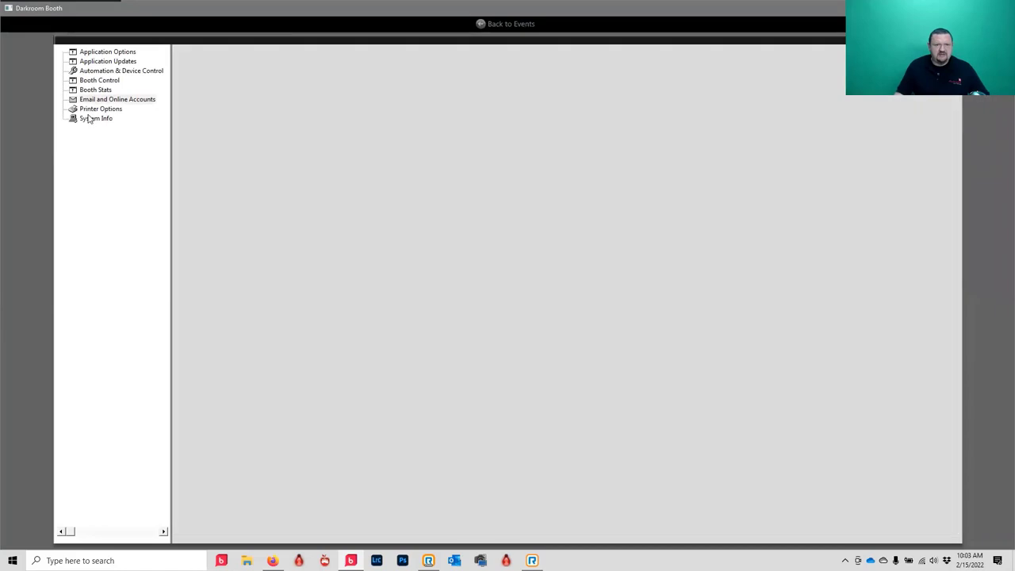
# - Show System Info, listing v3.00.998 and maintenance expiring 10-01-2022
pyautogui.click(89, 119)
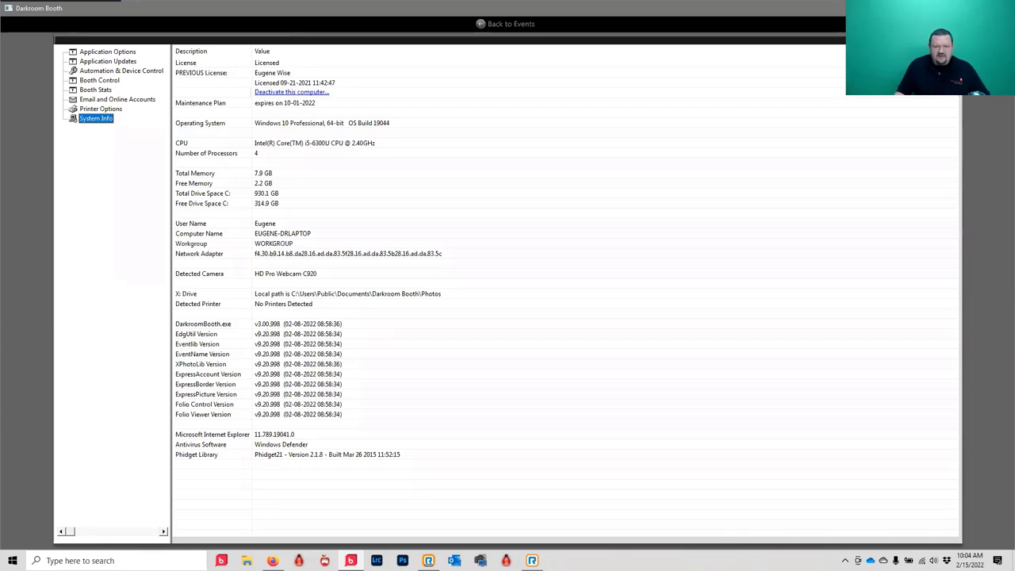
# - Bring the Booth 3 release notes page in Firefox back to the front
pyautogui.click(275, 560)
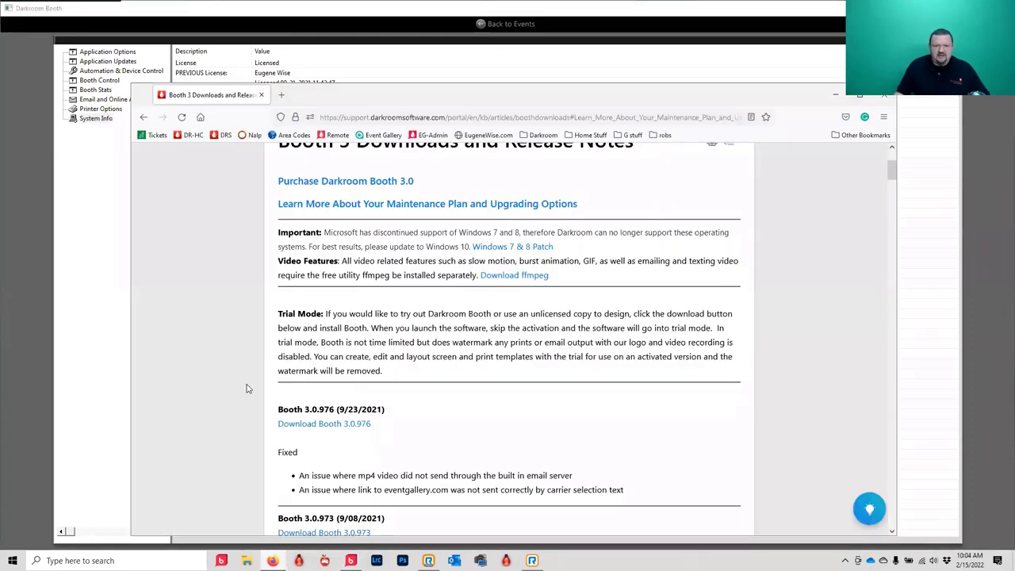
pyautogui.scroll(-3, 246, 389)
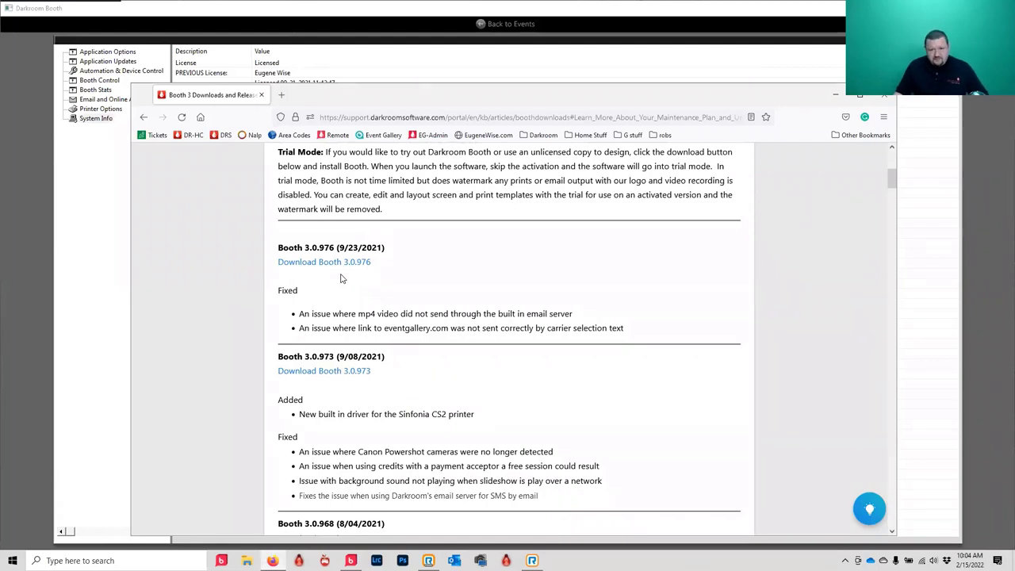
pyautogui.scroll(-1, 356, 343)
pyautogui.scroll(1, 356, 342)
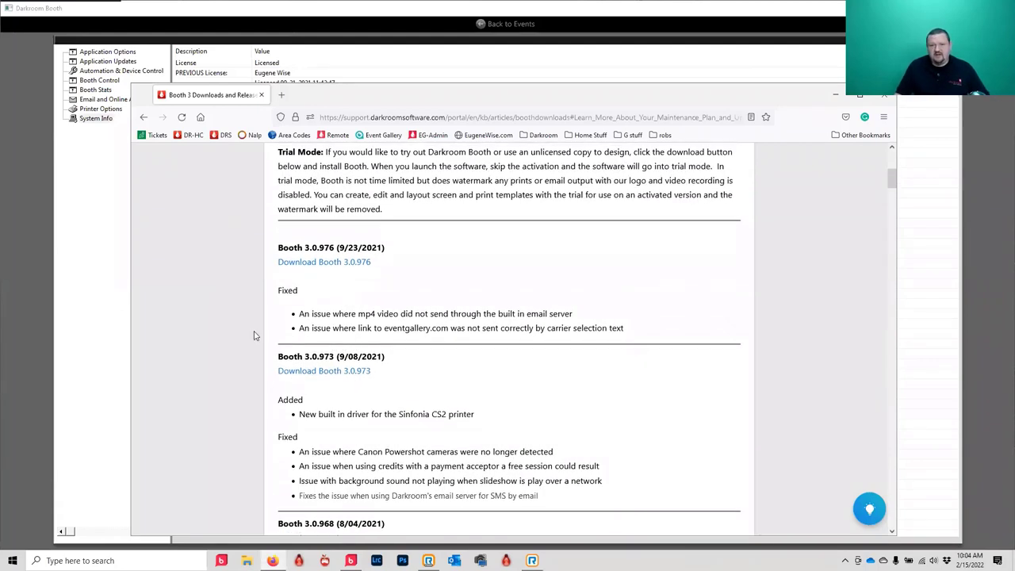
pyautogui.click(236, 18)
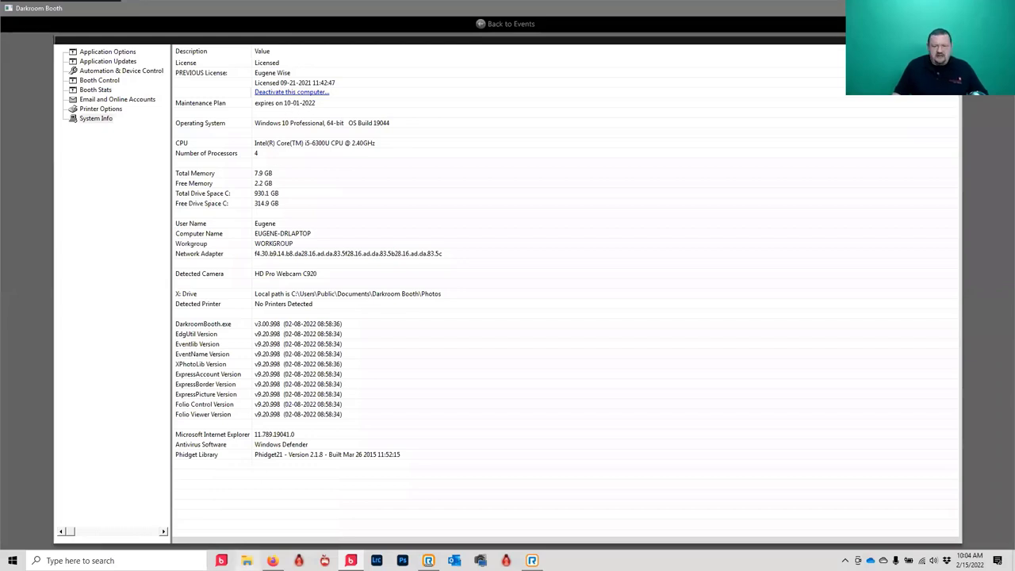
pyautogui.moveTo(272, 561)
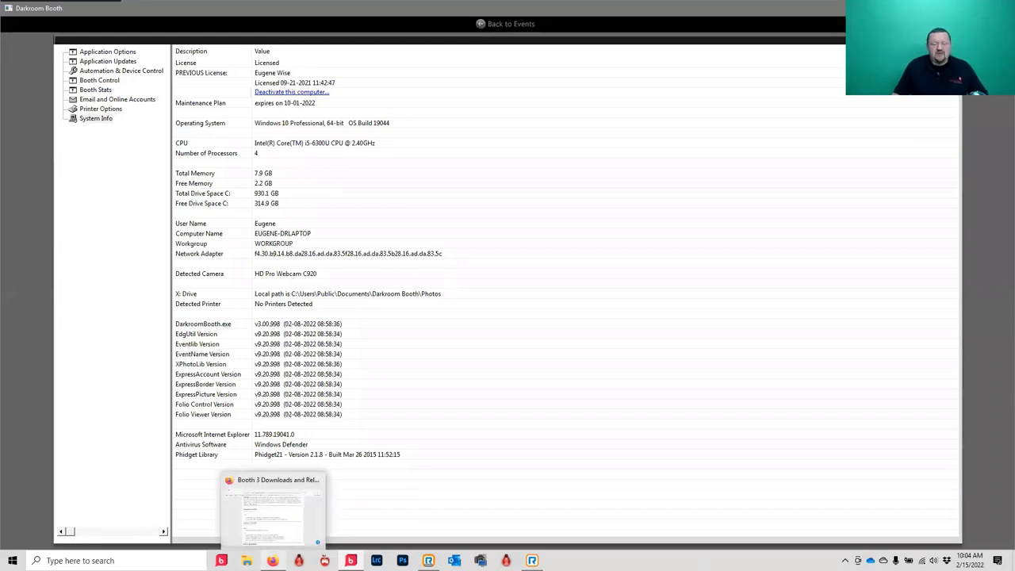
pyautogui.click(310, 527)
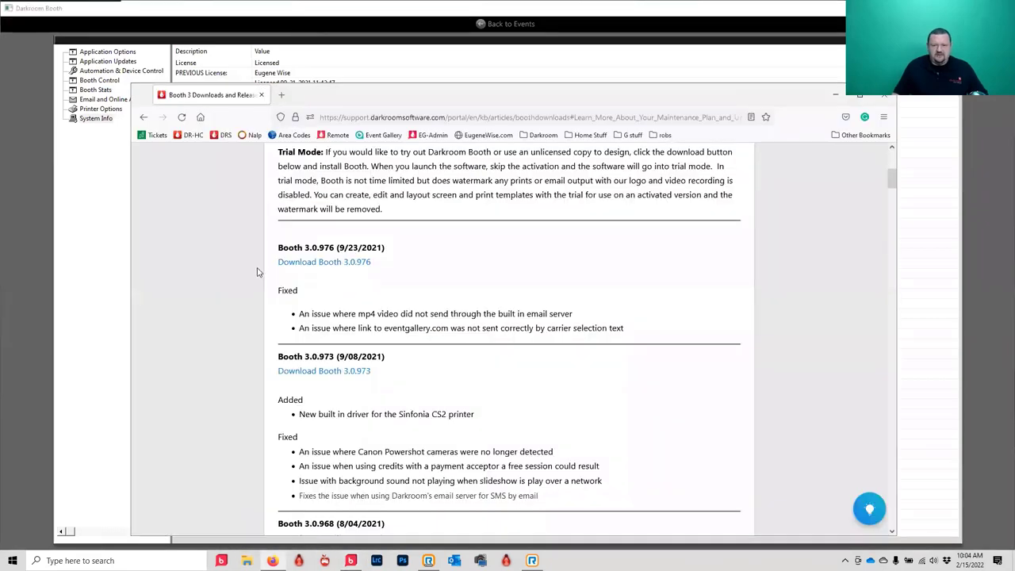
# - Hide the release notes browser and move the Darkroom Booth window slightly lower
pyautogui.scroll(3, 357, 277)
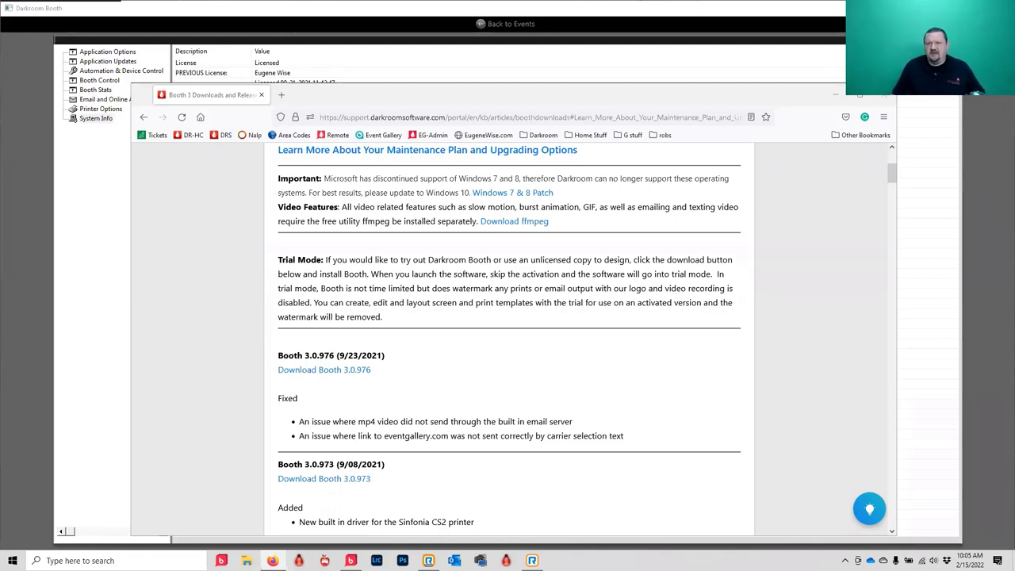
pyautogui.hotkey('alt', 'Tab')
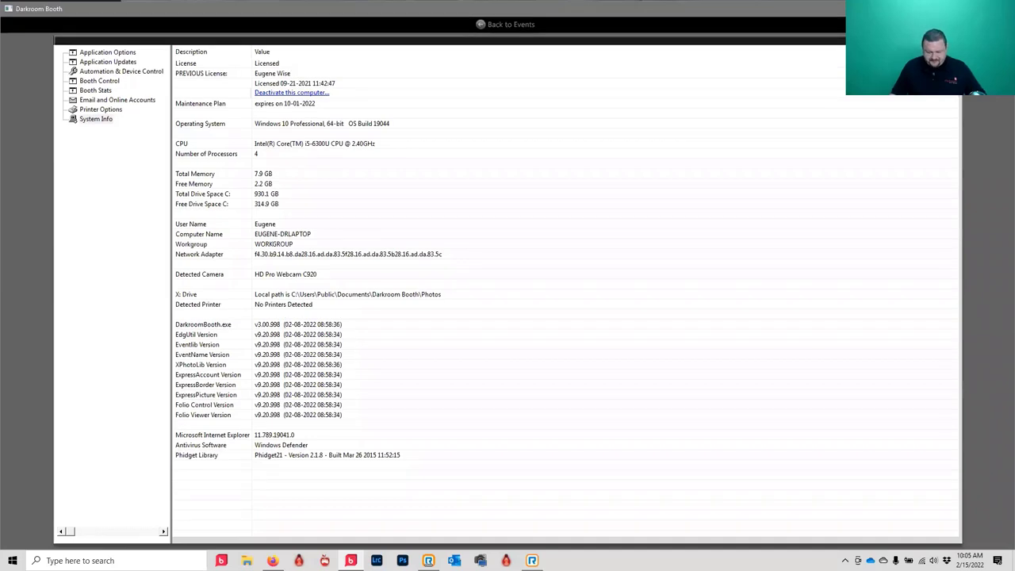
pyautogui.moveTo(759, 16); pyautogui.dragTo(759, 39)
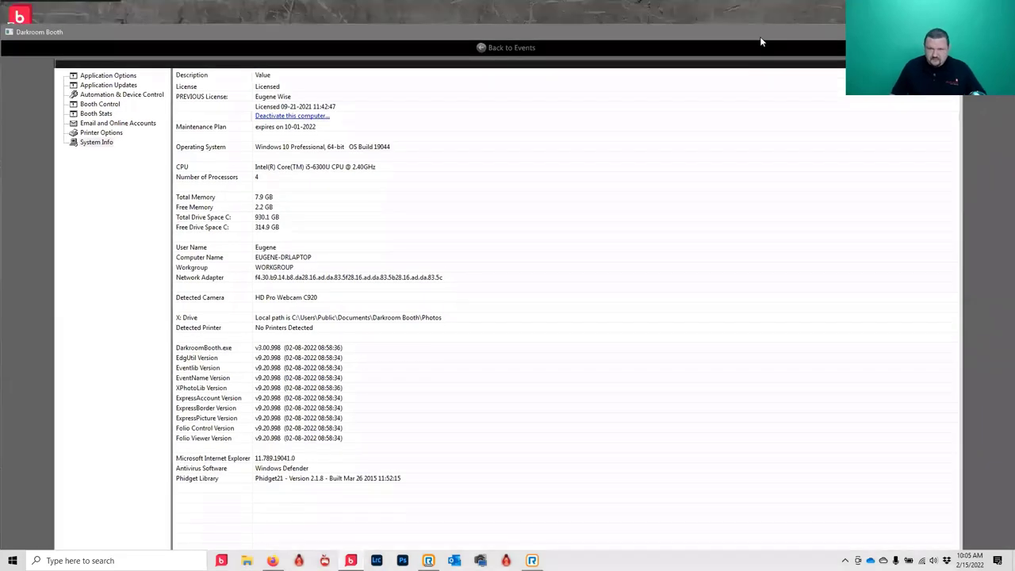
# - Go back to Events to show the Sample Beach Theme settings and its beach strip template
pyautogui.click(519, 48)
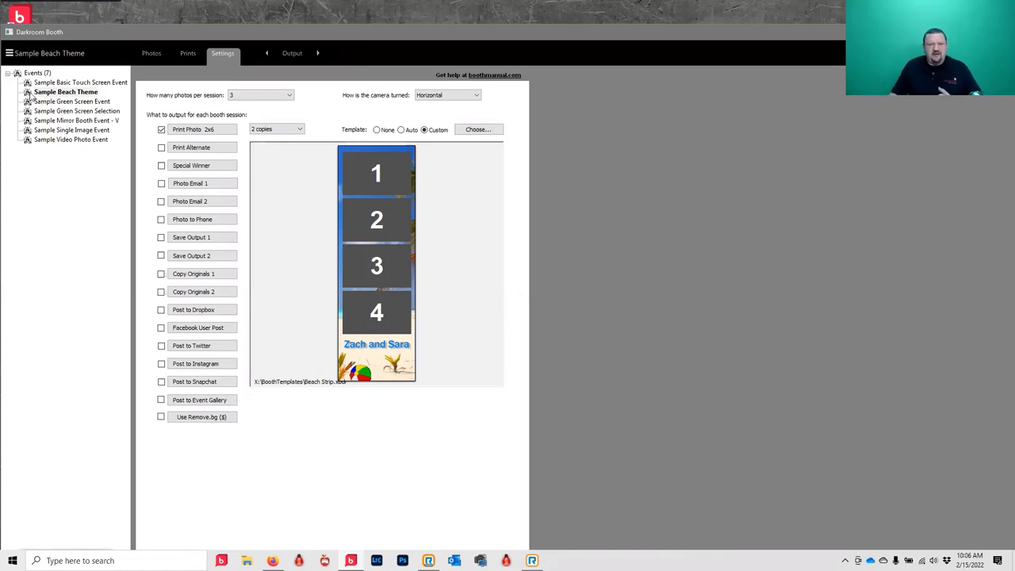
# - Show the Sample Green Screen Event's settings and its three-photo red strip template
pyautogui.click(73, 103)
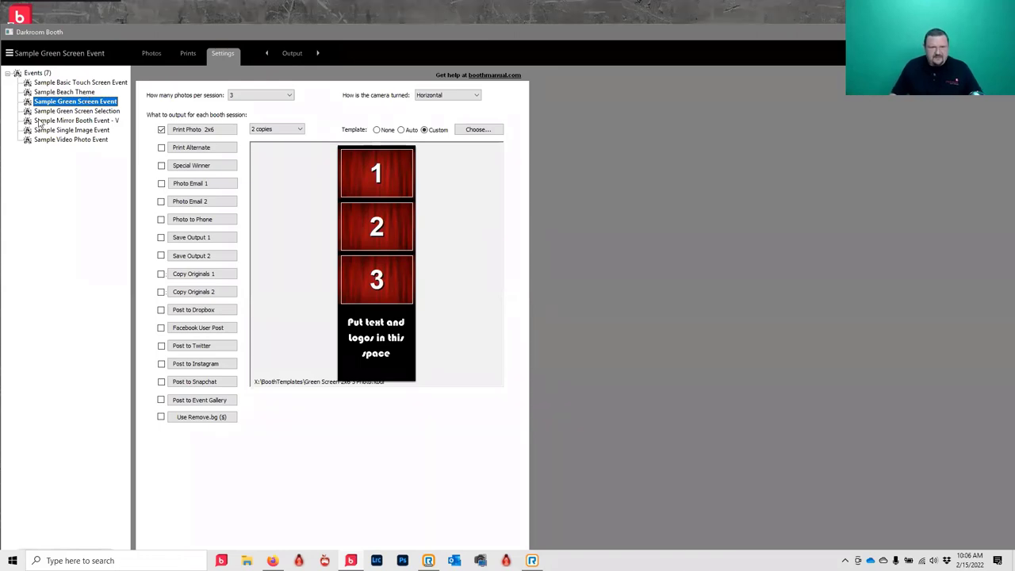
# - Switch back to the Sample Beach Theme event
pyautogui.click(66, 93)
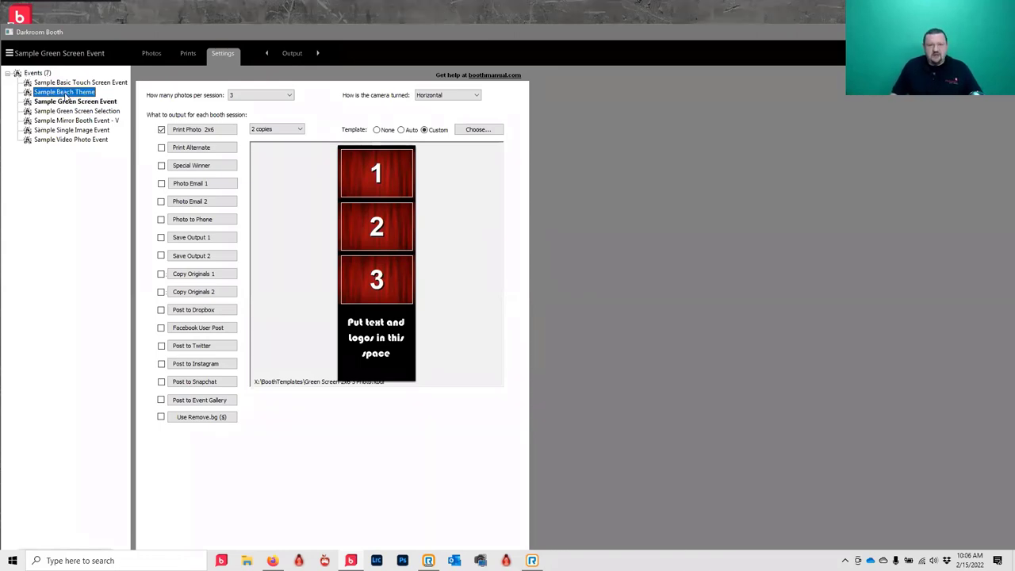
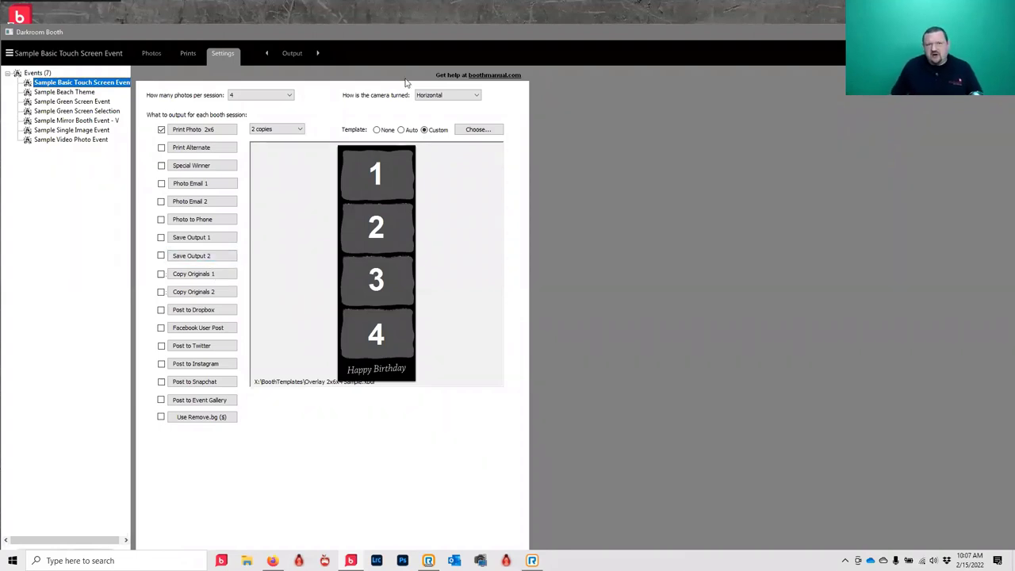
# - Open Global Settings from the settings menu to view the booth's System Info
pyautogui.click(293, 56)
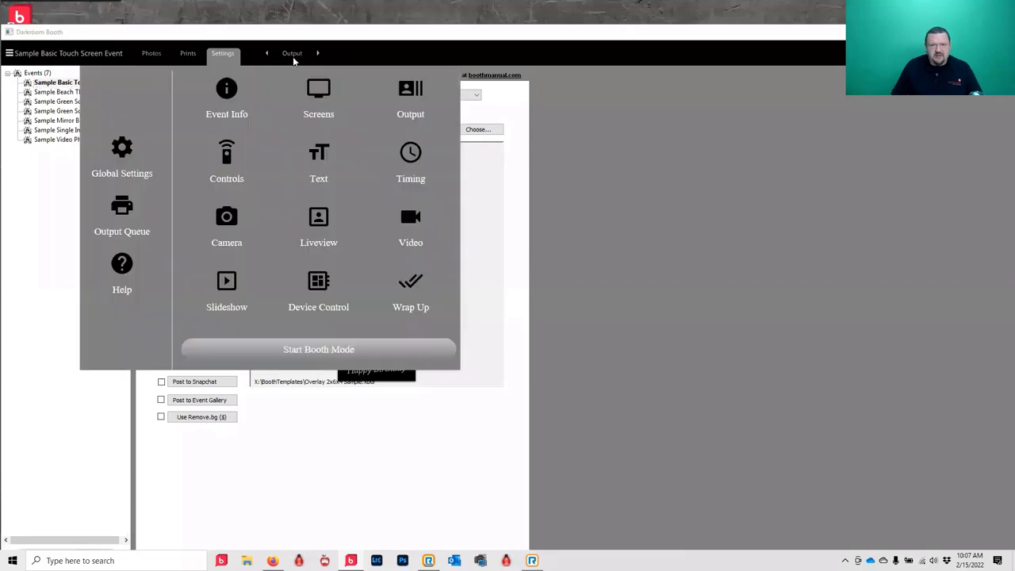
pyautogui.click(235, 236)
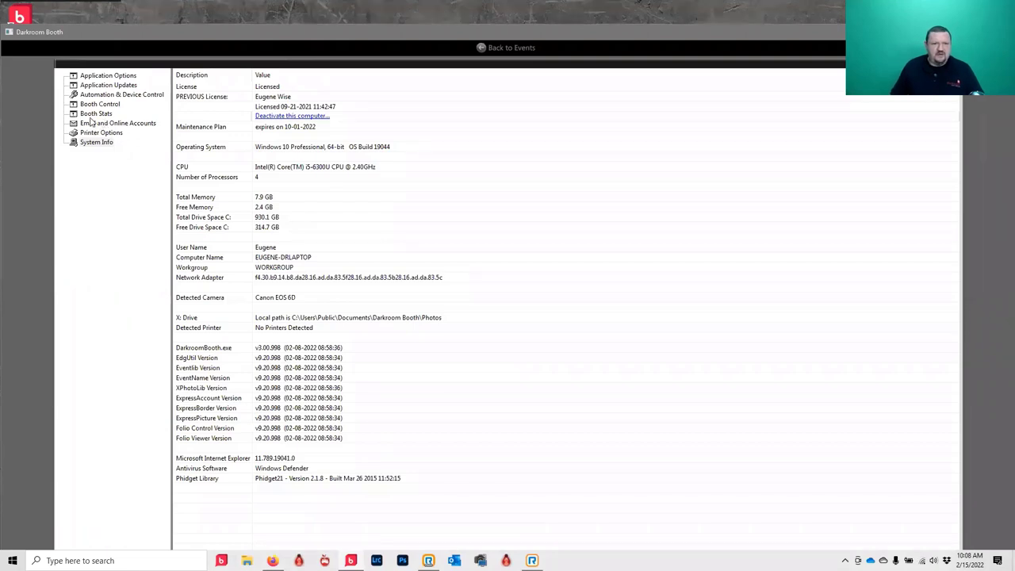
# - Add a DNP DS40 printer in Printer Options and confirm its setup
pyautogui.click(89, 133)
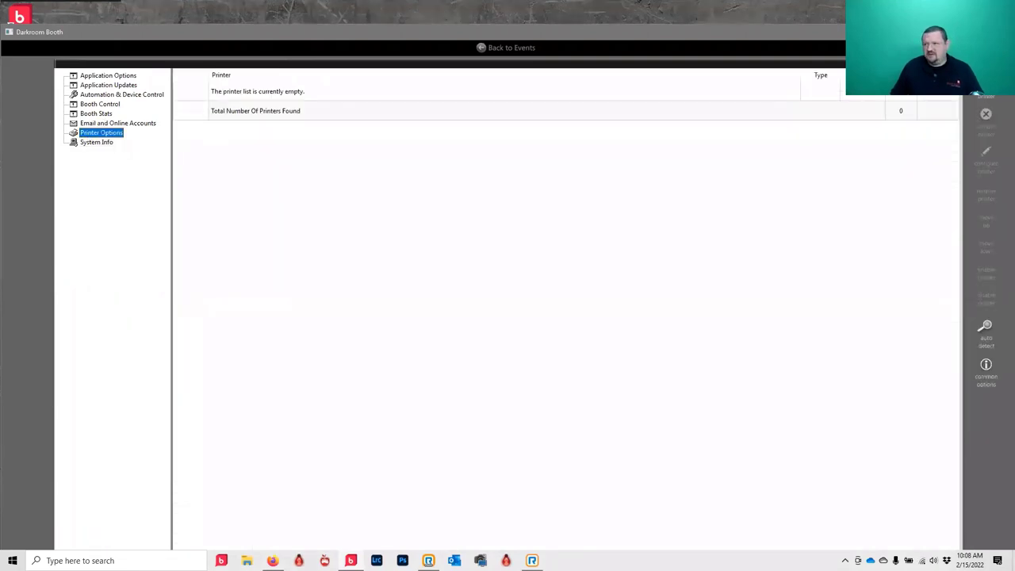
pyautogui.click(986, 86)
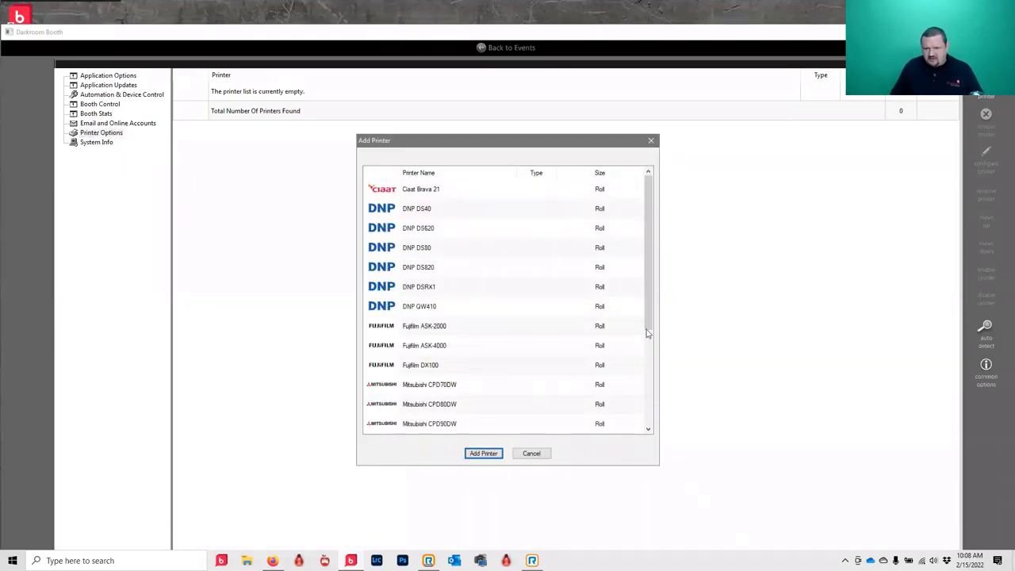
pyautogui.click(445, 209)
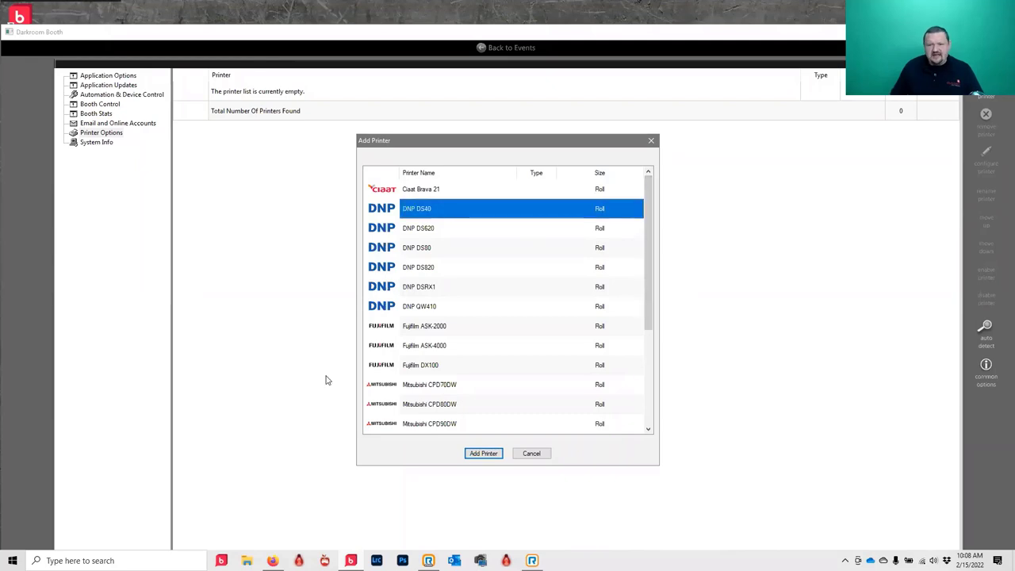
pyautogui.click(497, 457)
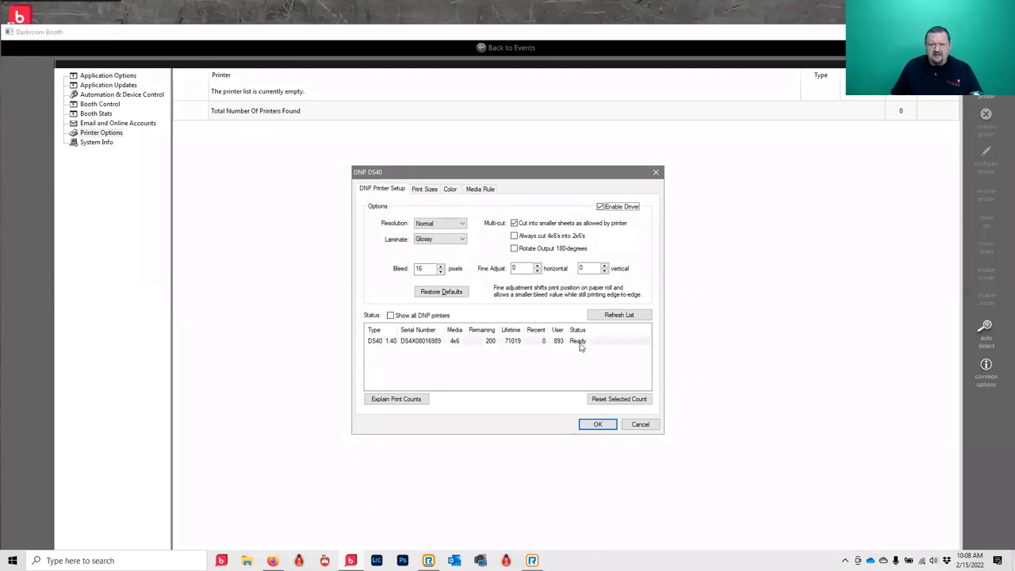
pyautogui.click(597, 425)
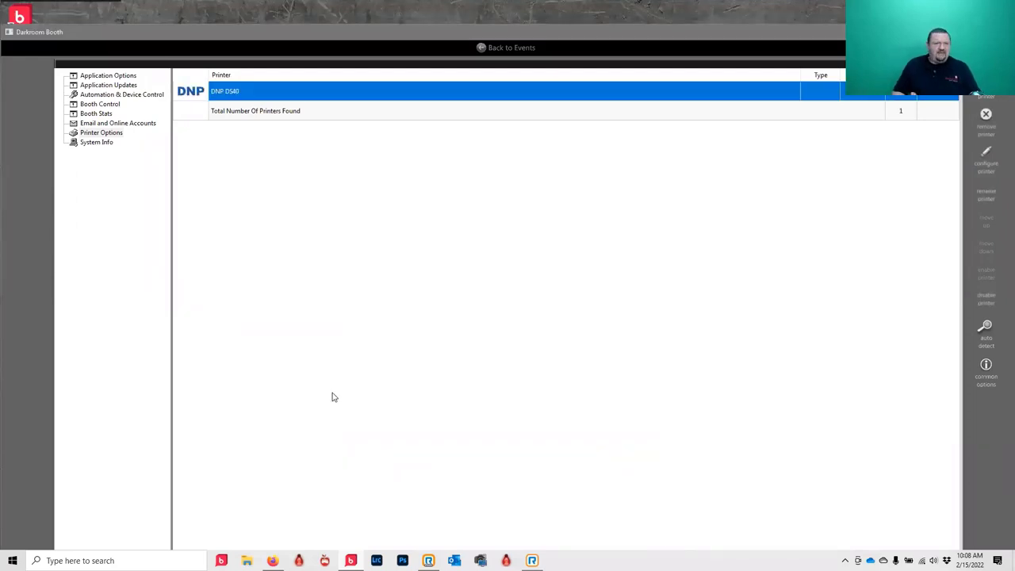
# - Go back to events and open the event's Output settings
pyautogui.click(525, 50)
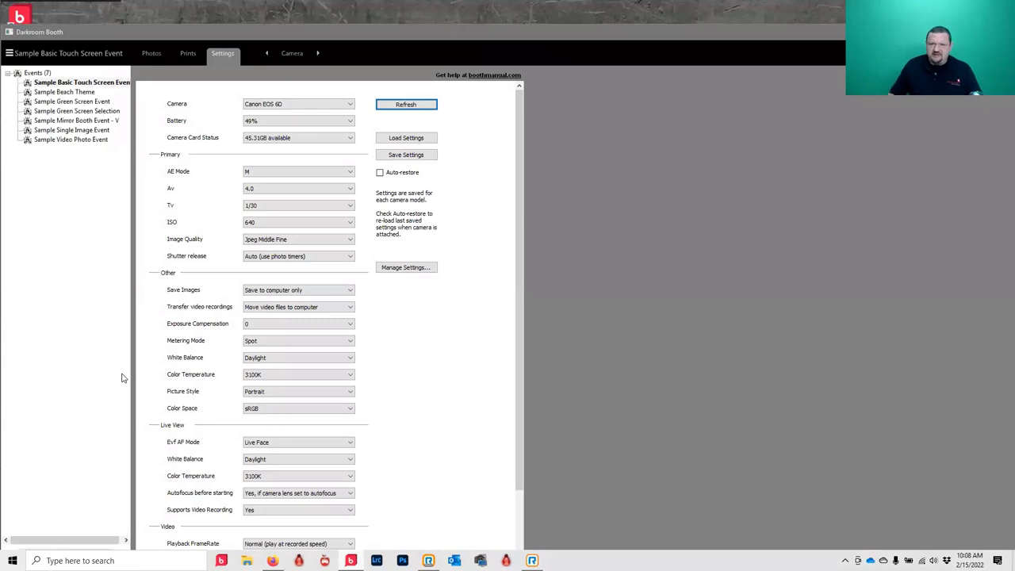
pyautogui.click(292, 53)
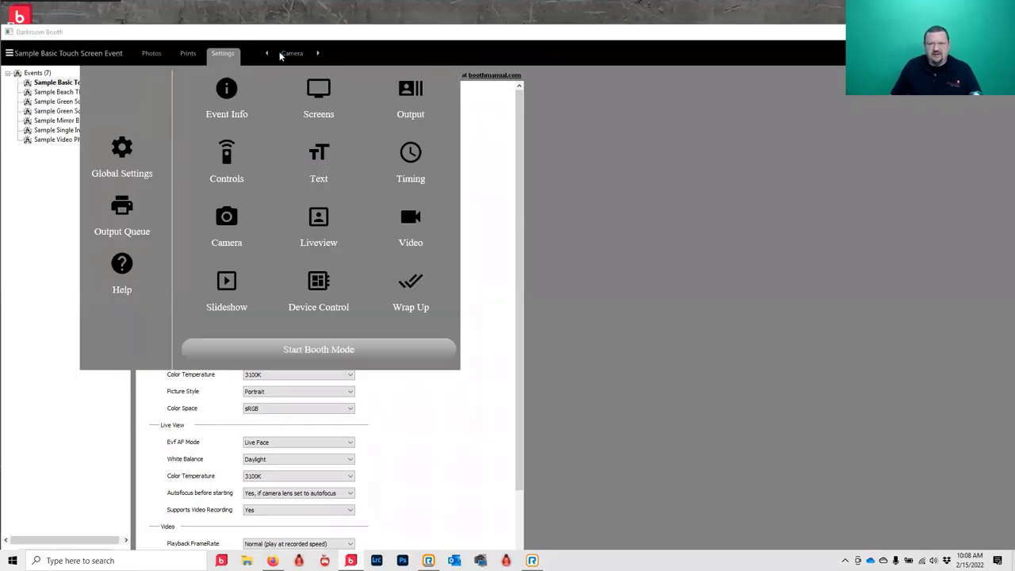
pyautogui.click(387, 93)
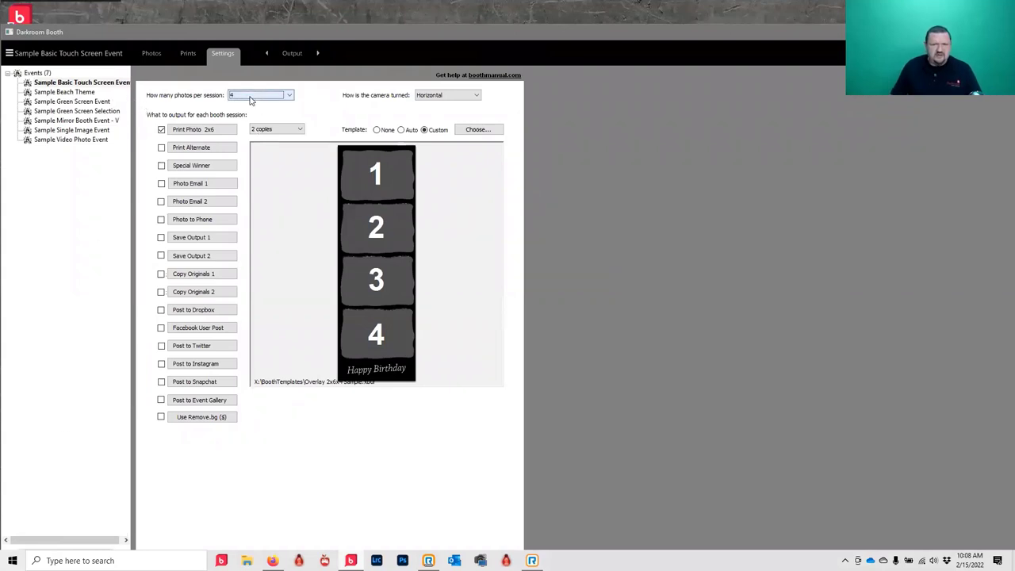
# - Check Print Alternate without changes, then set photos per session to 1
pyautogui.click(196, 149)
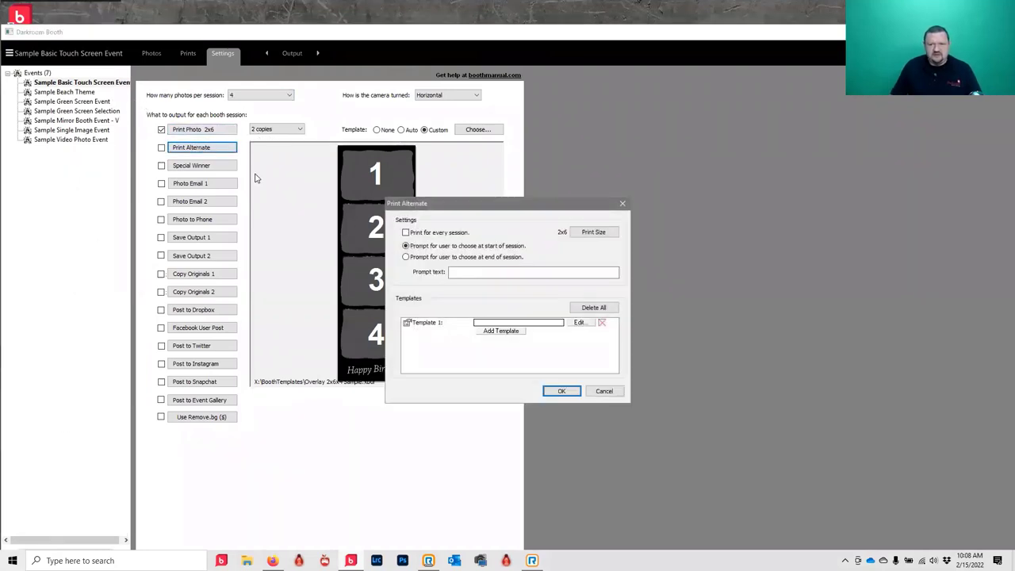
pyautogui.click(605, 391)
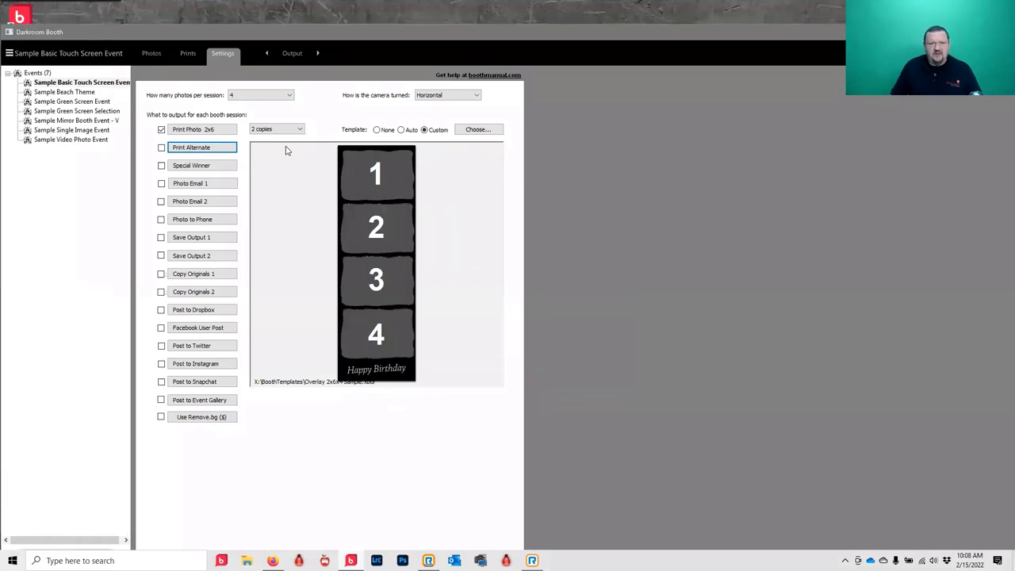
pyautogui.click(261, 95)
pyautogui.click(236, 121)
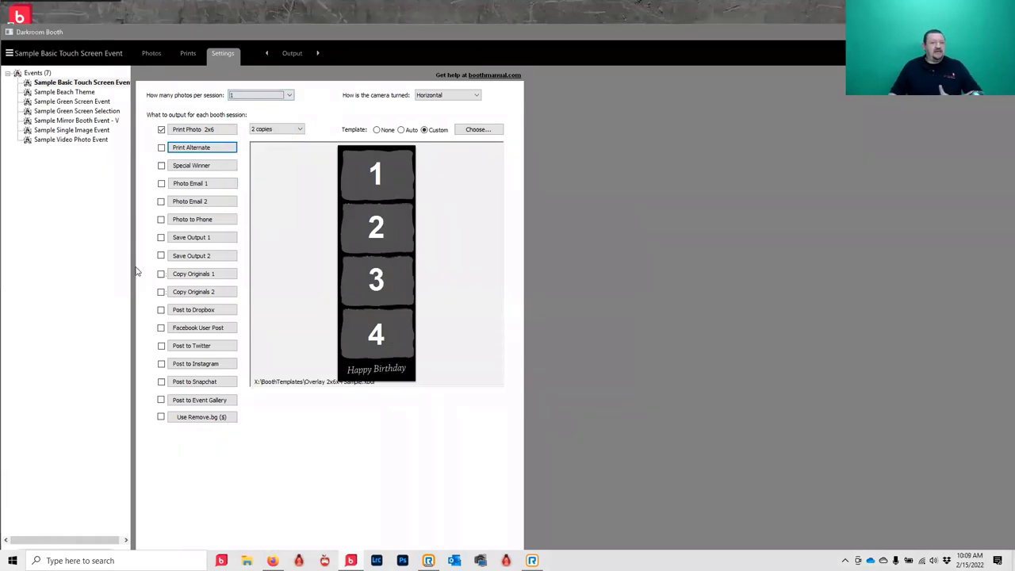
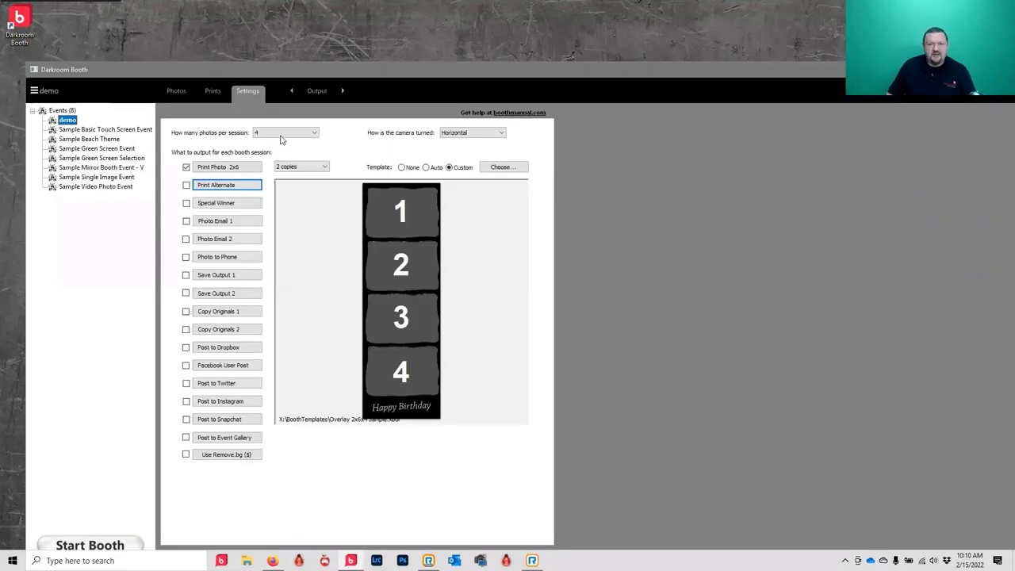
# - Set the demo event's photos per session to 1
pyautogui.click(284, 134)
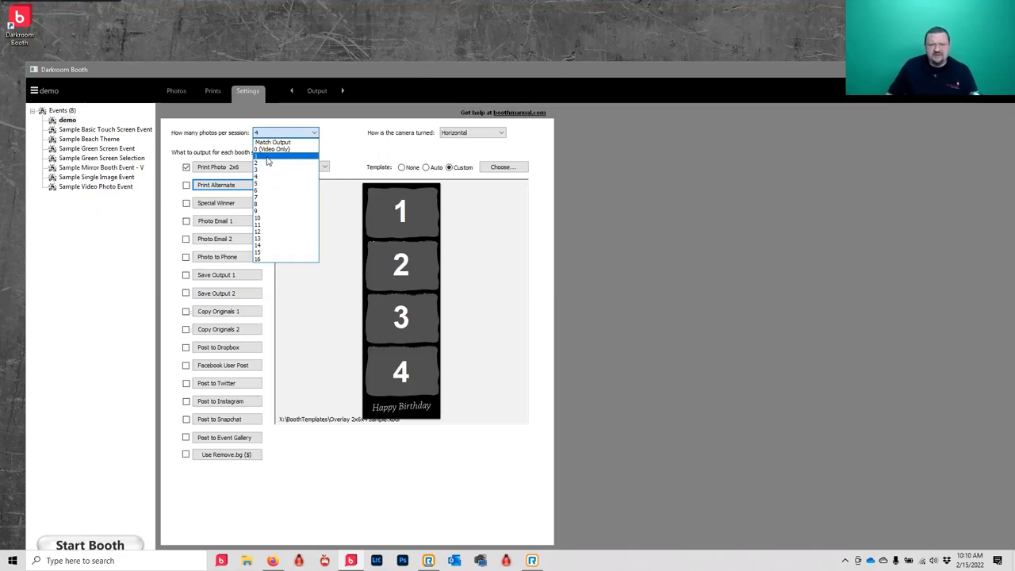
pyautogui.click(268, 161)
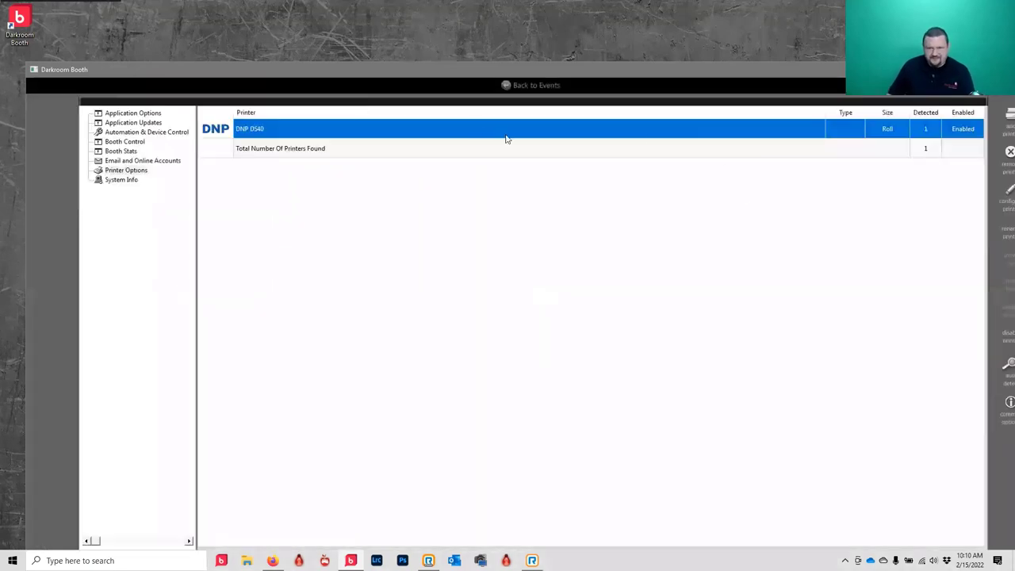
# - Add a Darkroom Email account under Email and Online Accounts and enter its reply-to e-mail address
pyautogui.click(141, 162)
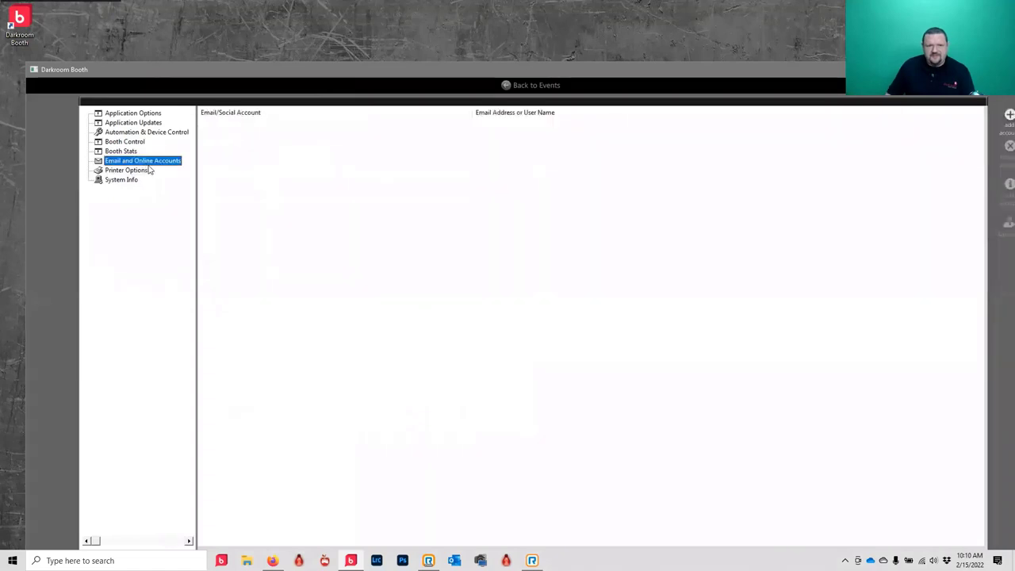
pyautogui.click(1001, 117)
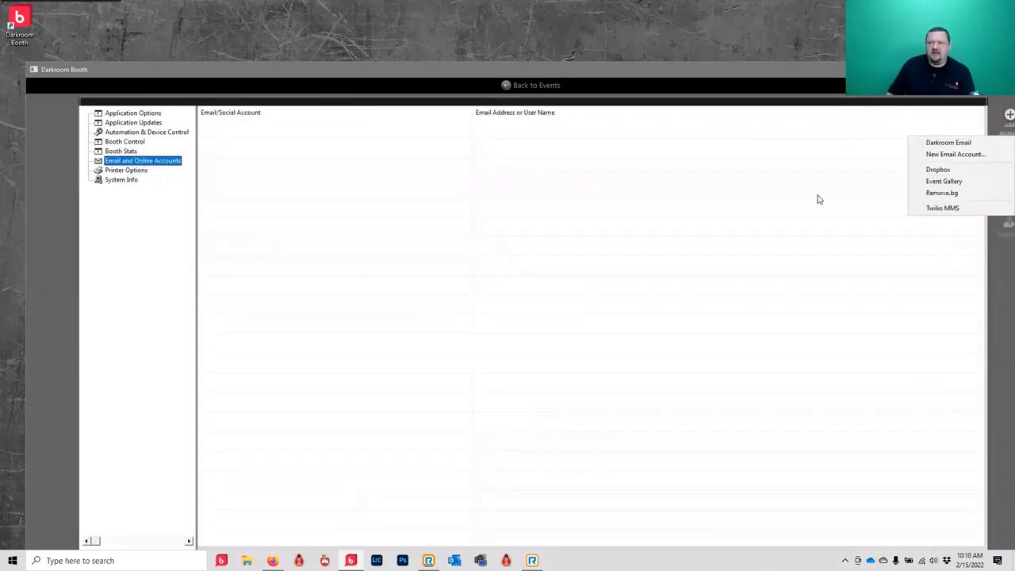
pyautogui.click(945, 146)
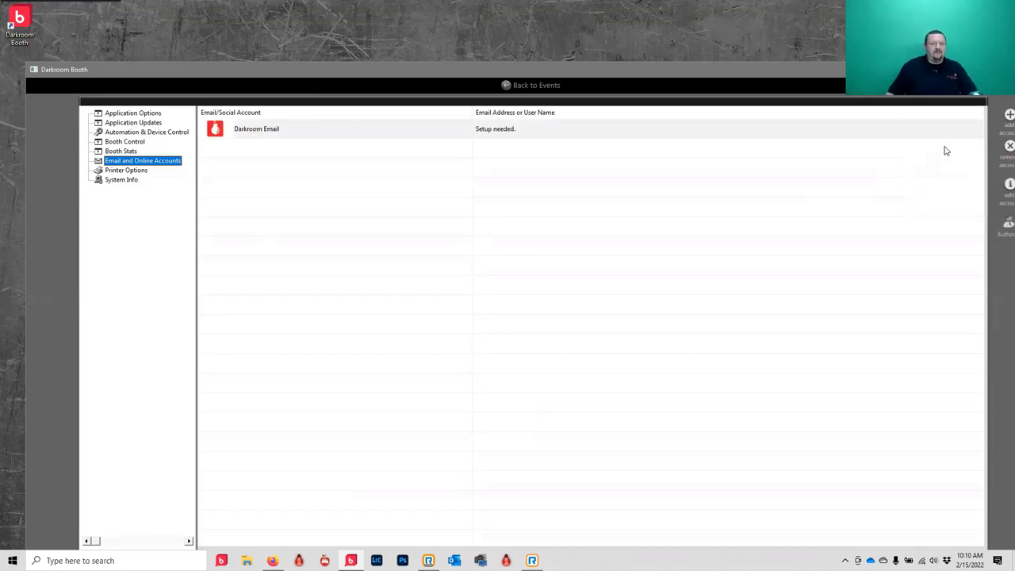
pyautogui.doubleClick(487, 135)
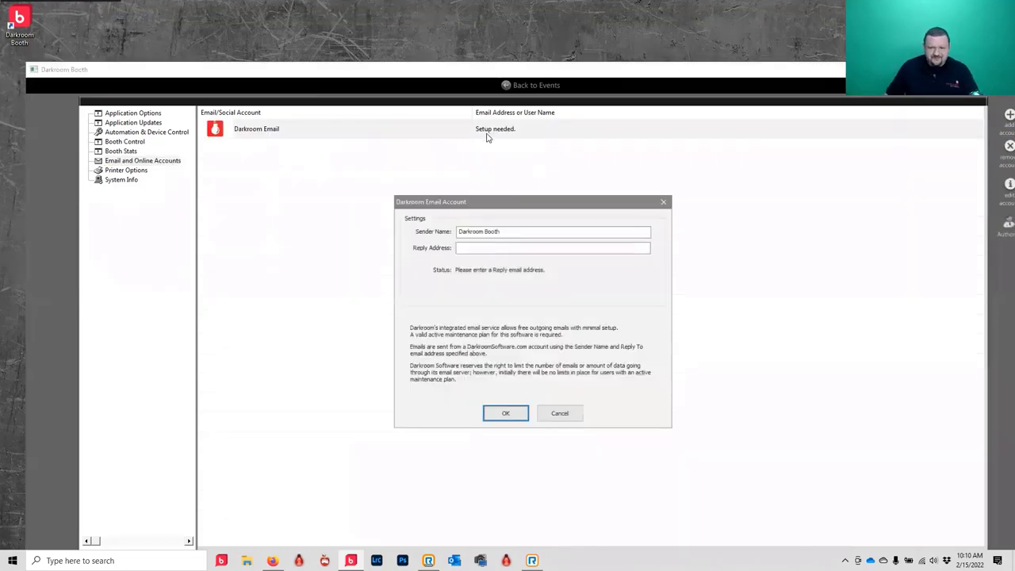
pyautogui.click(476, 246)
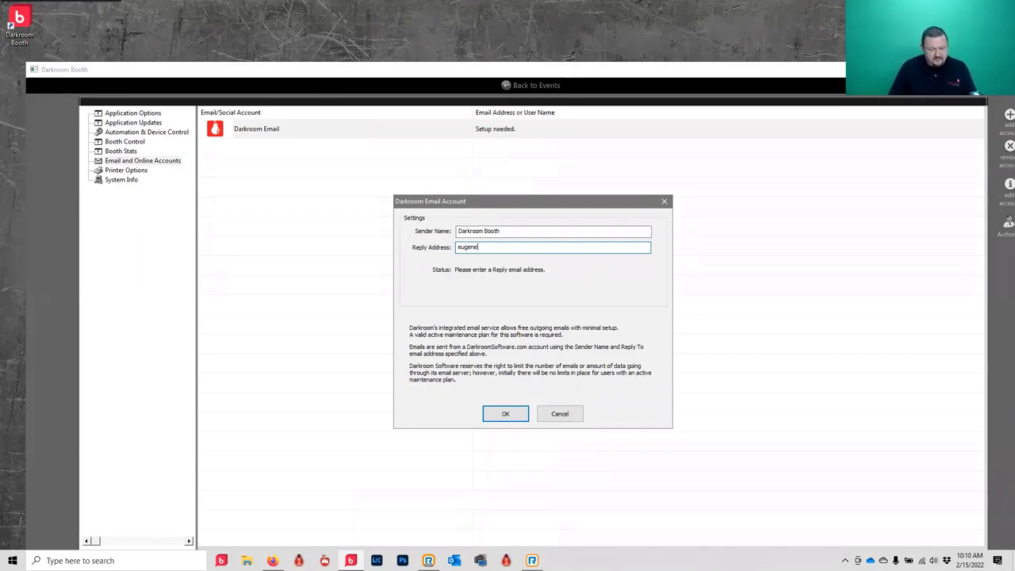
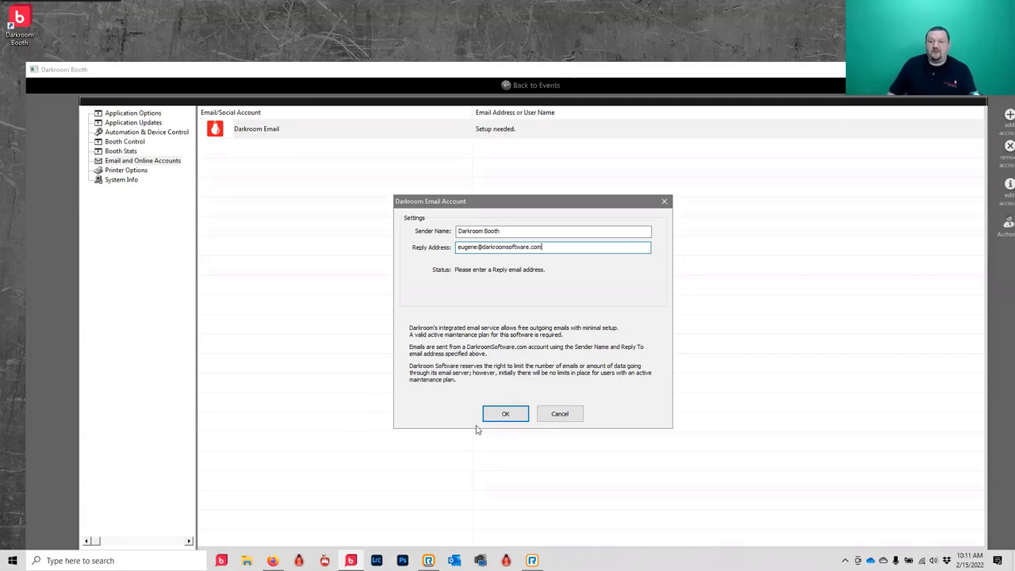
pyautogui.click(499, 418)
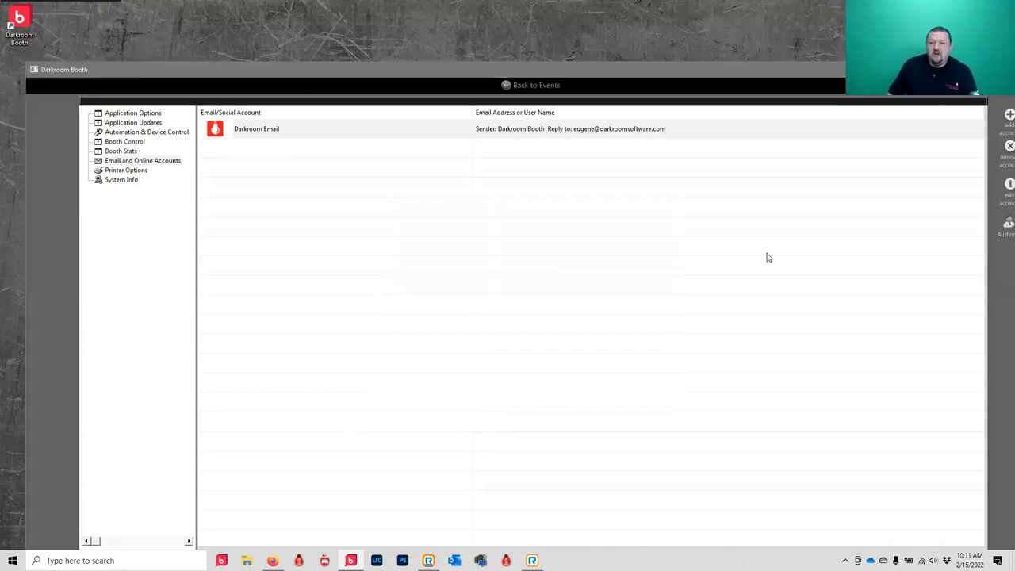
# - Create a new email account with sender name, Gmail address, password and description 'gmail'
pyautogui.click(1006, 114)
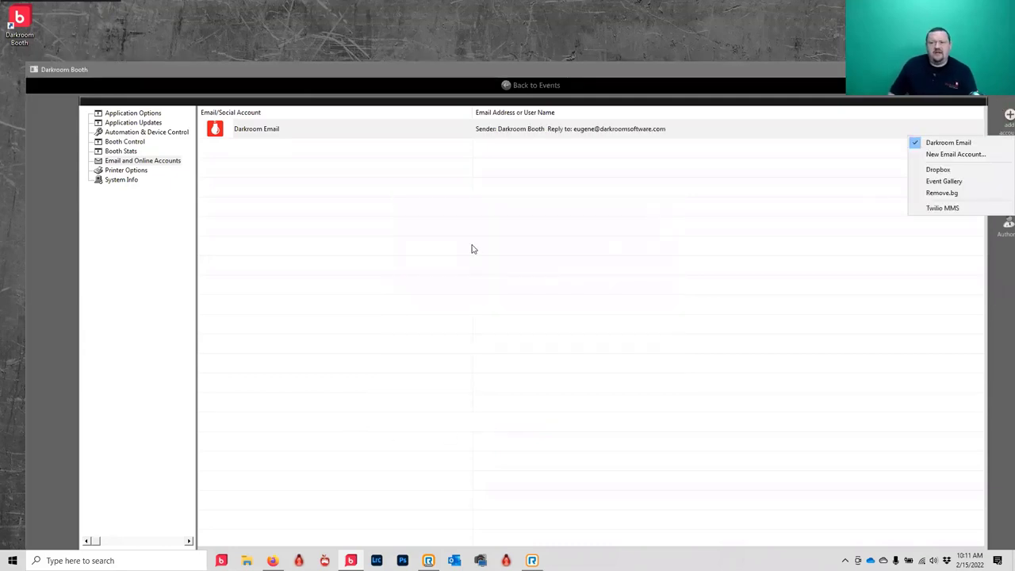
pyautogui.click(961, 155)
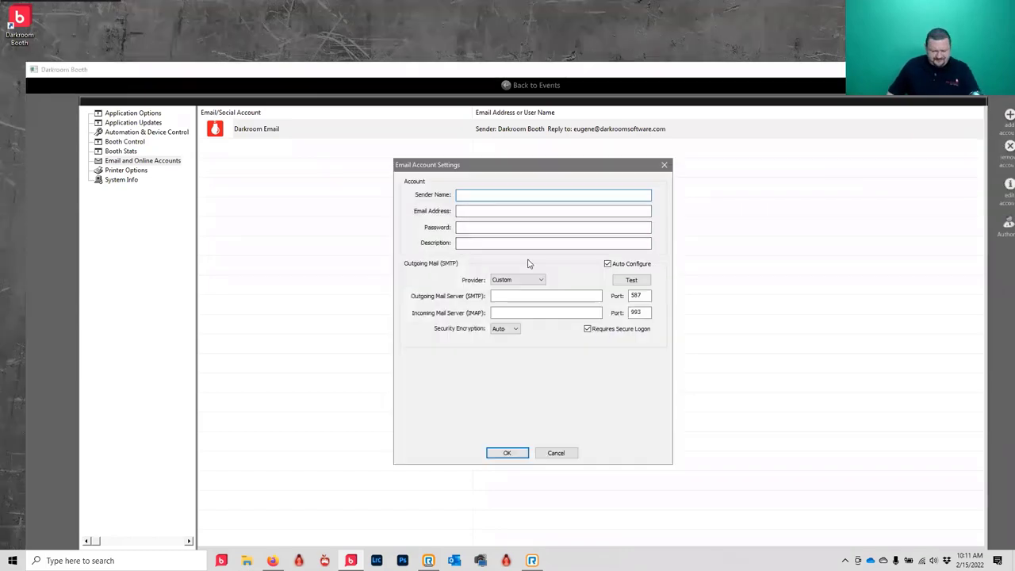
pyautogui.write('g')
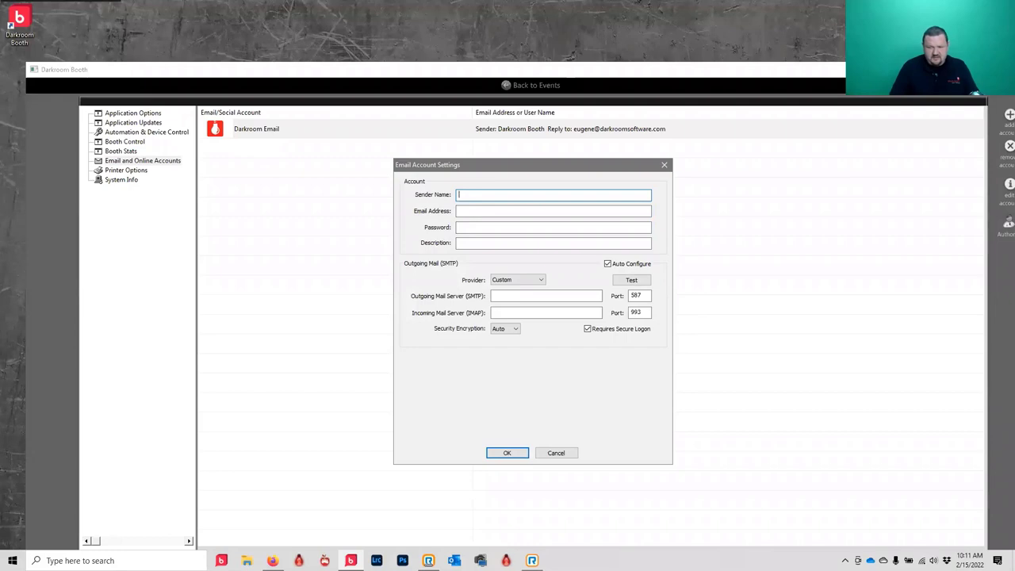
pyautogui.write('ugene')
pyautogui.click(458, 211)
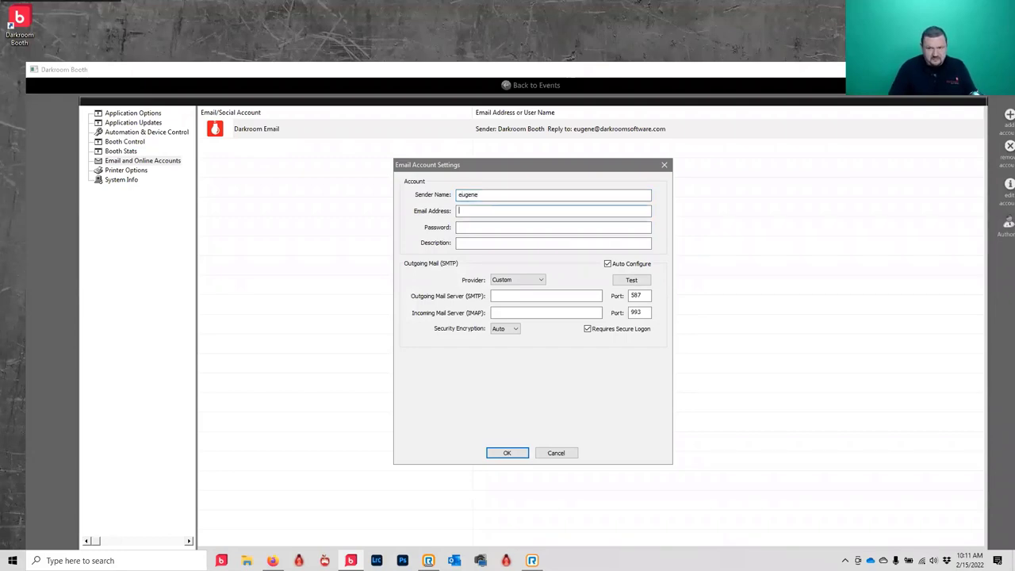
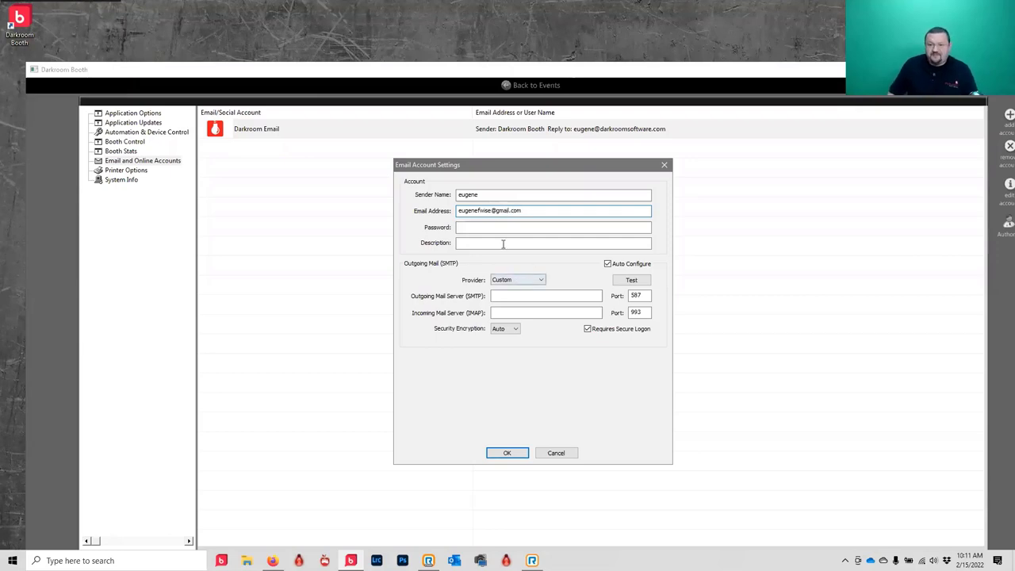
pyautogui.click(511, 229)
pyautogui.write('********')
pyautogui.press('Tab')
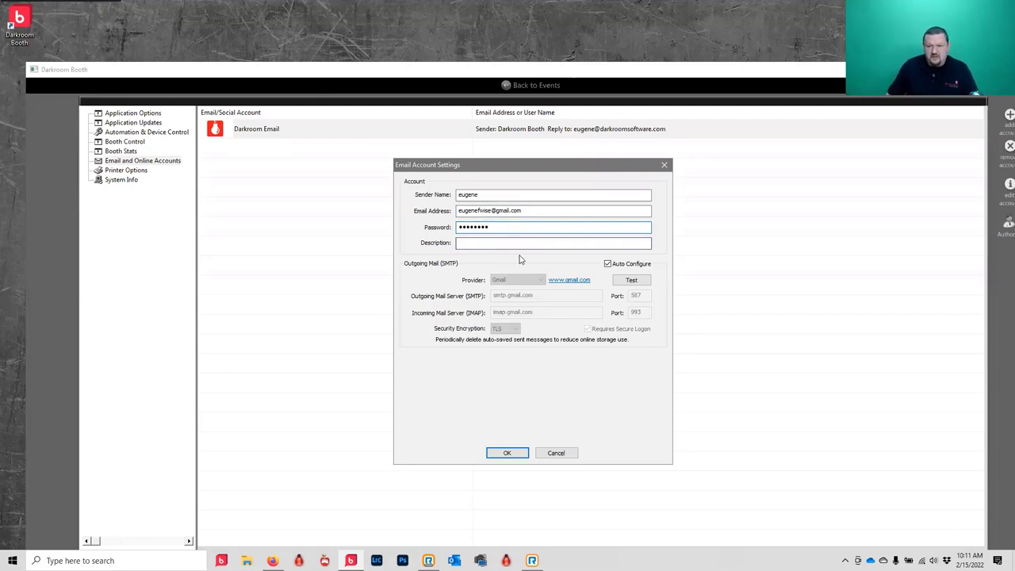
pyautogui.write('gmail')
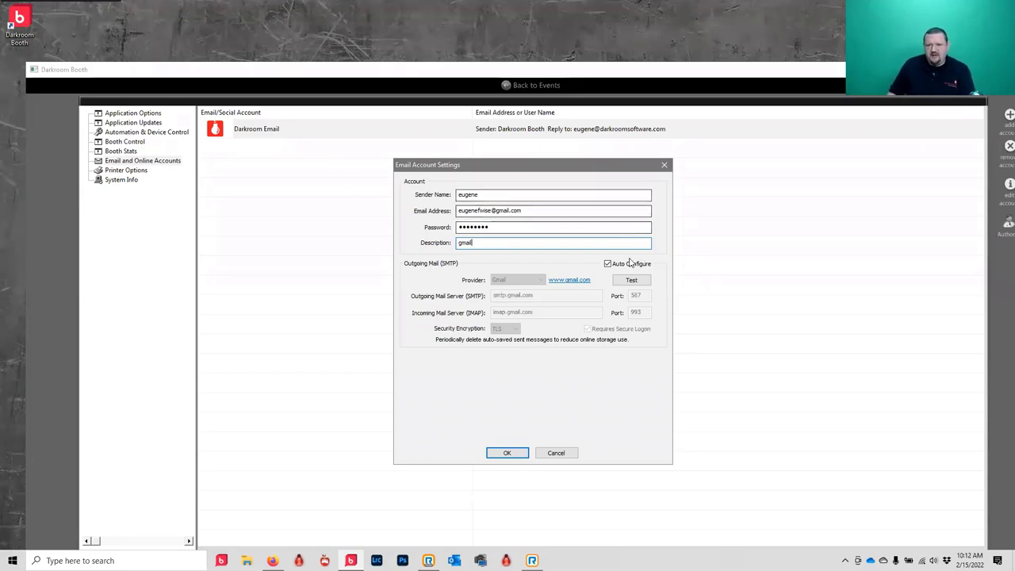
# - Test the gmail account's outgoing mail connection successfully and save the account
pyautogui.click(642, 282)
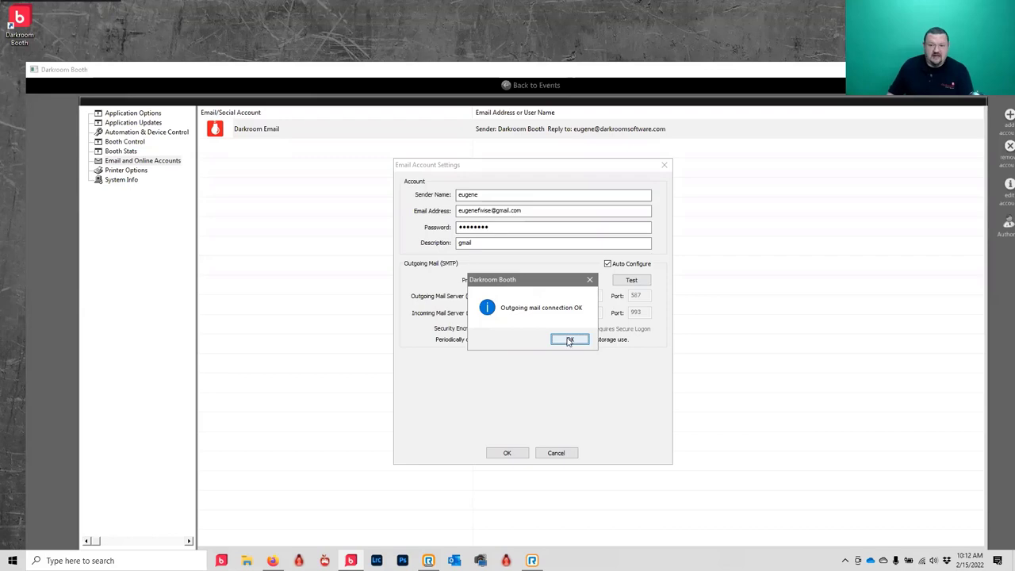
pyautogui.click(571, 341)
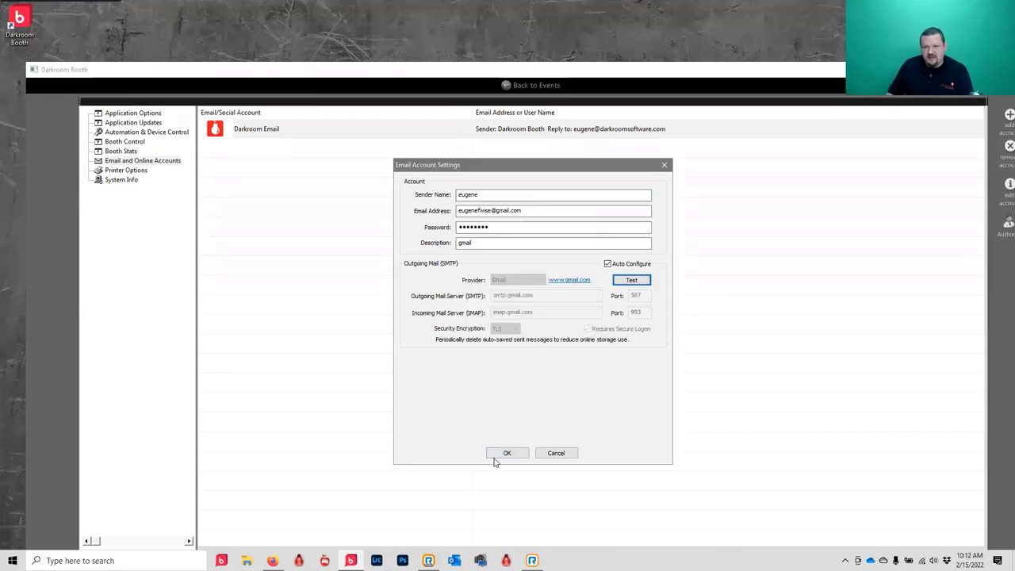
pyautogui.click(505, 453)
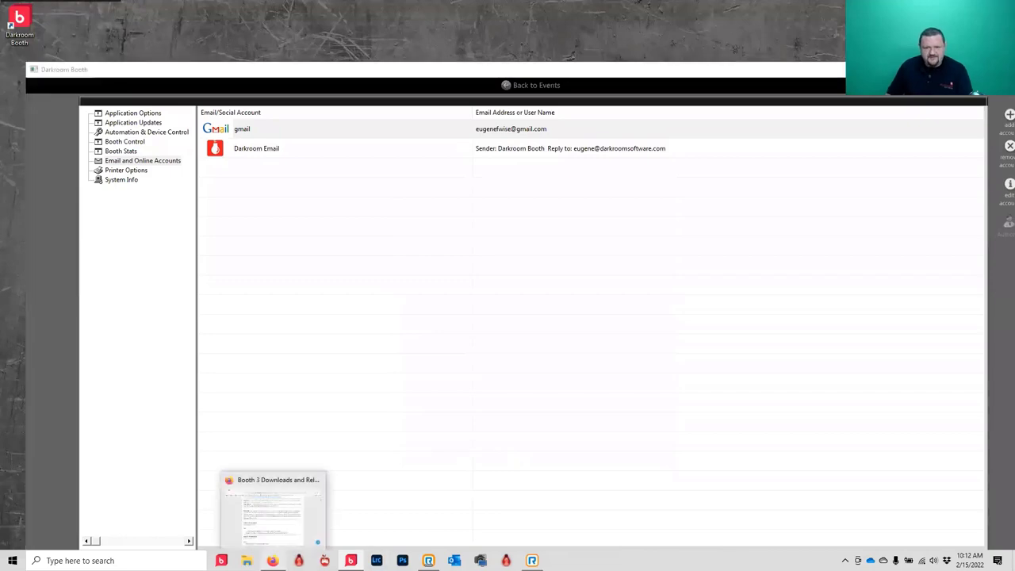
# - Load the Event Gallery admin dashboard in a new browser tab
pyautogui.click(273, 561)
pyautogui.click(281, 94)
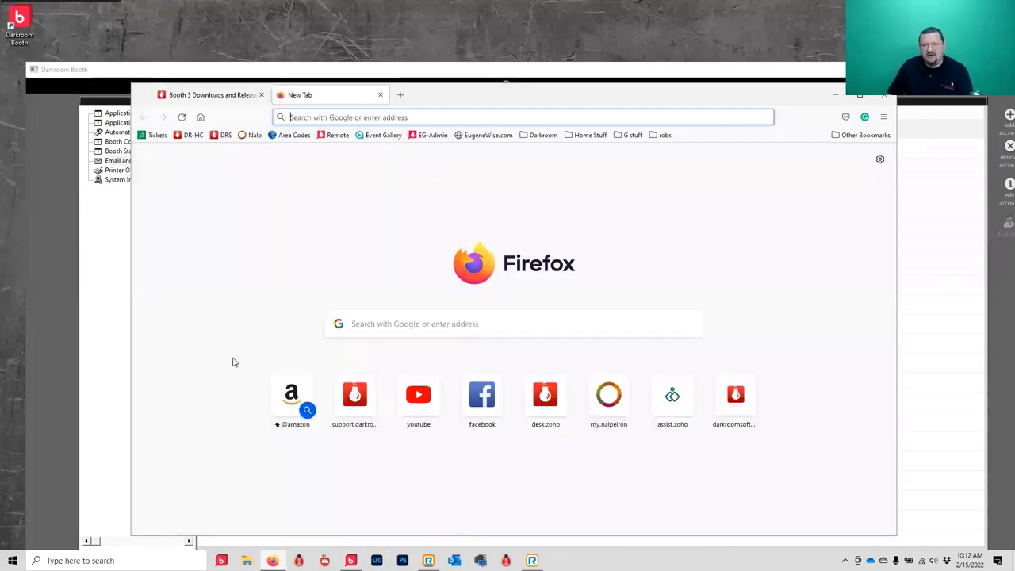
pyautogui.click(431, 137)
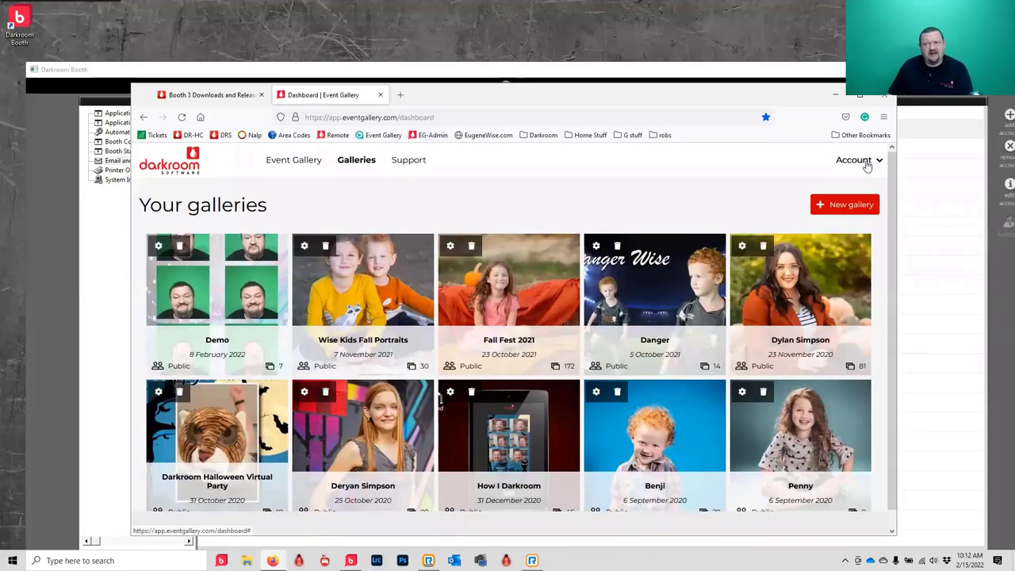
# - Go to the account settings' API page and select the entire API key
pyautogui.click(867, 163)
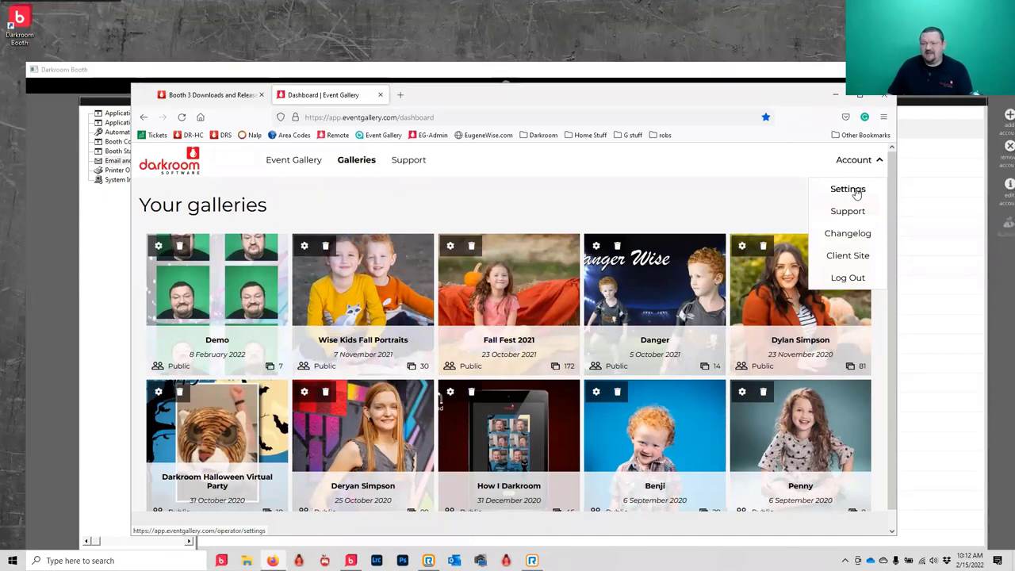
pyautogui.click(857, 192)
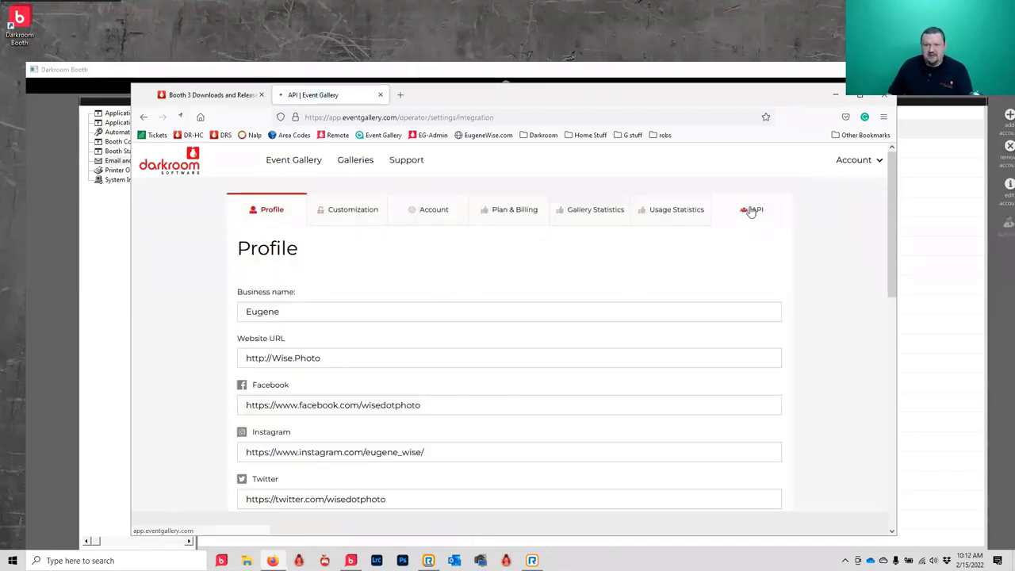
pyautogui.click(755, 210)
pyautogui.moveTo(473, 320); pyautogui.dragTo(156, 342)
pyautogui.hotkey('ctrl', 'c')
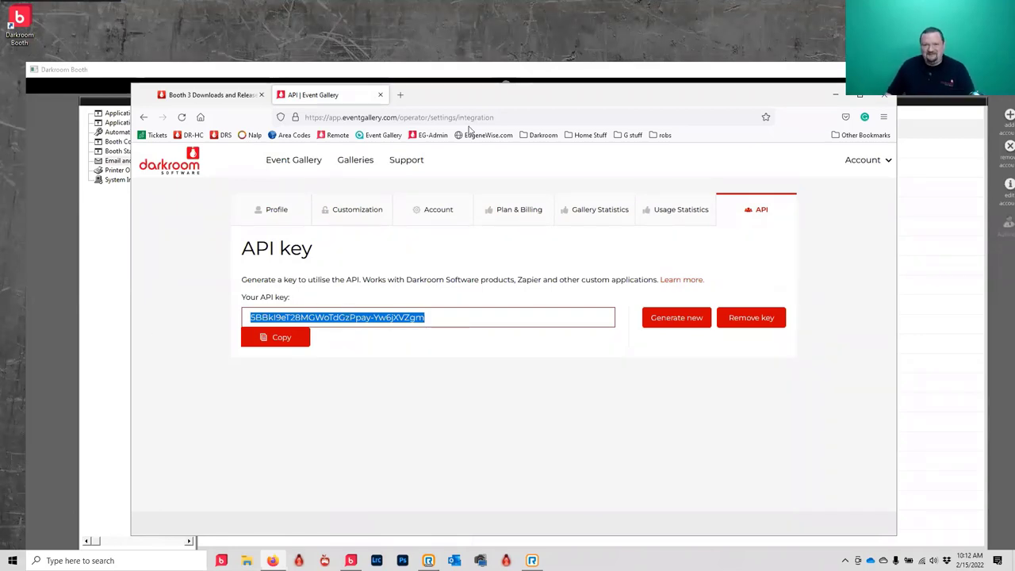
# - Add an Event Gallery account in Darkroom Booth and authorize it with the pasted API key
pyautogui.click(49, 176)
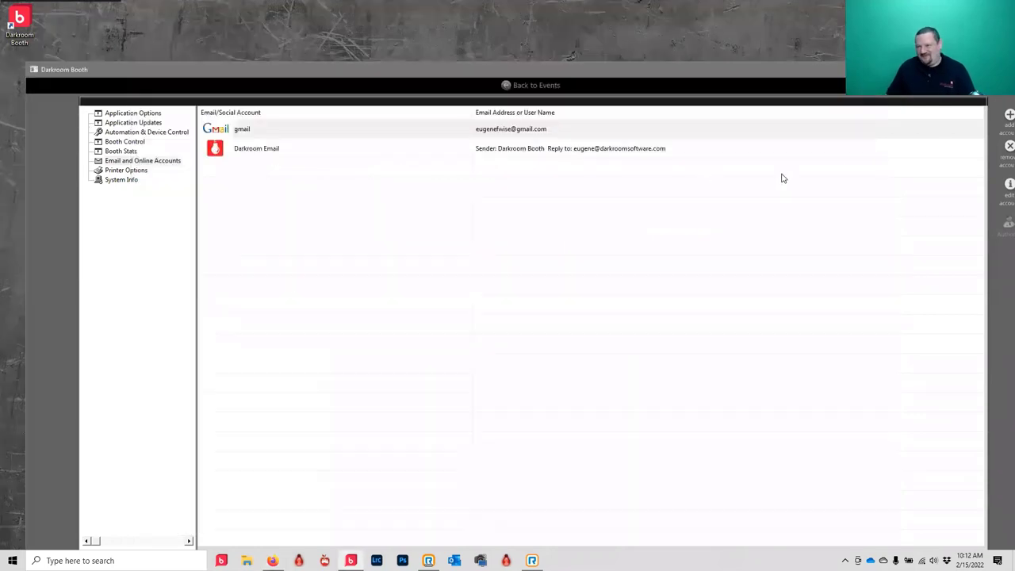
pyautogui.click(1003, 118)
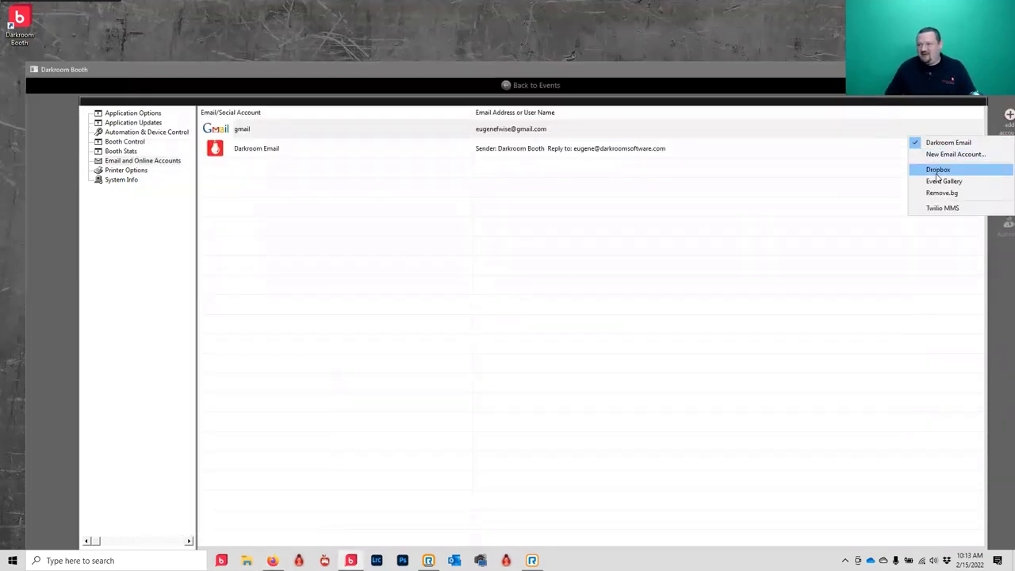
pyautogui.click(942, 181)
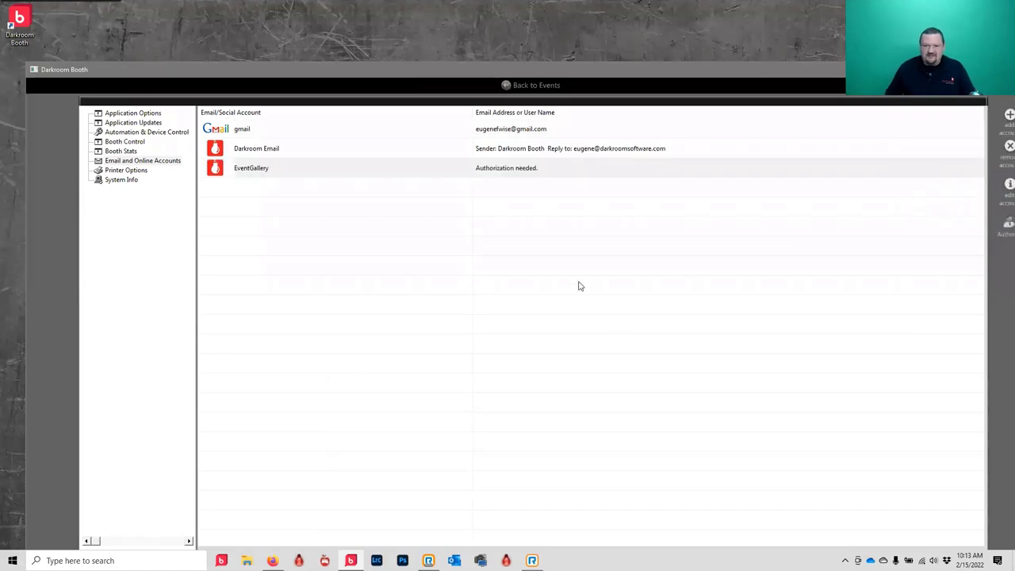
pyautogui.doubleClick(482, 172)
pyautogui.hotkey('ctrl', 'v')
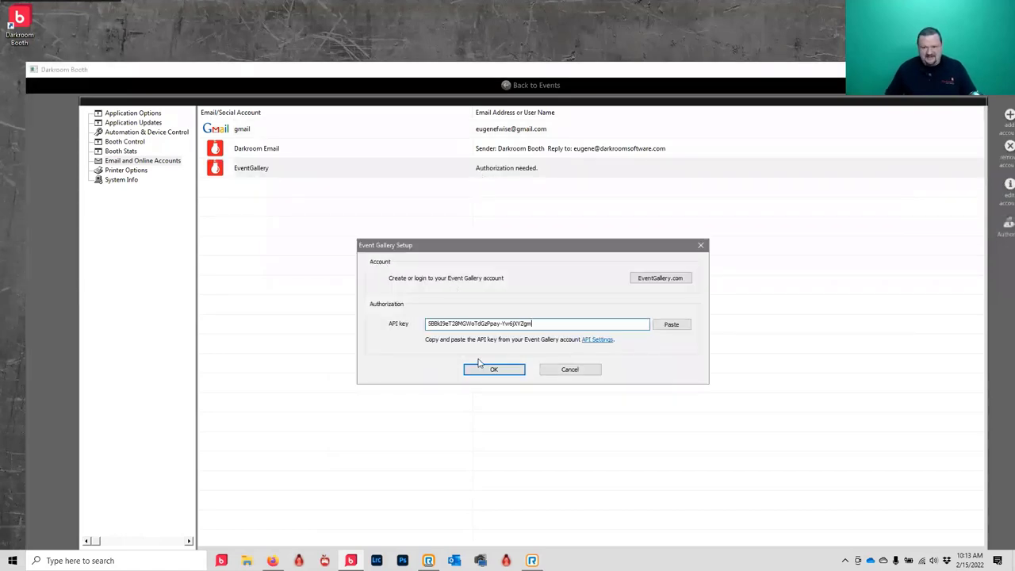
pyautogui.click(504, 371)
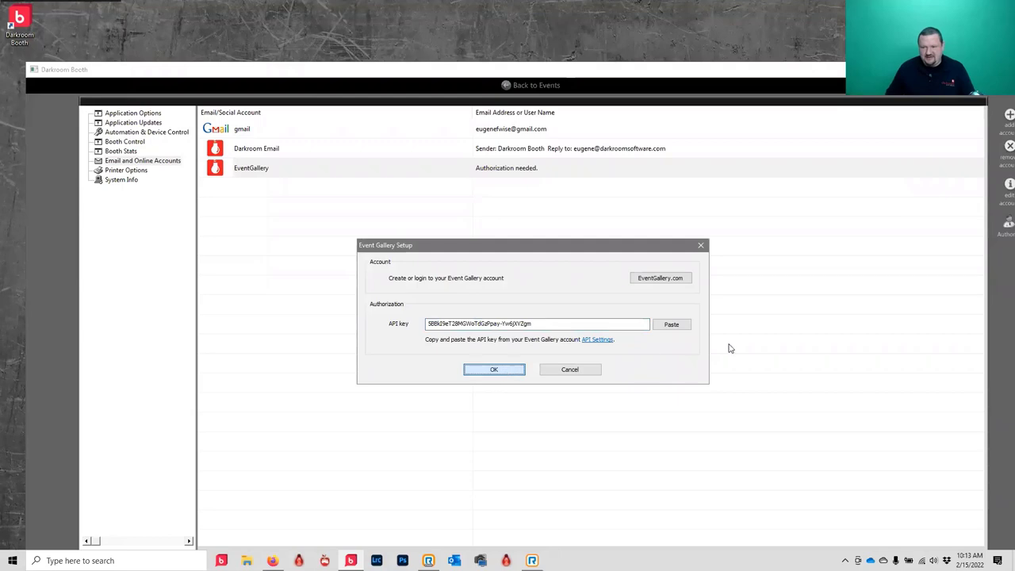
pyautogui.click(673, 326)
pyautogui.click(507, 373)
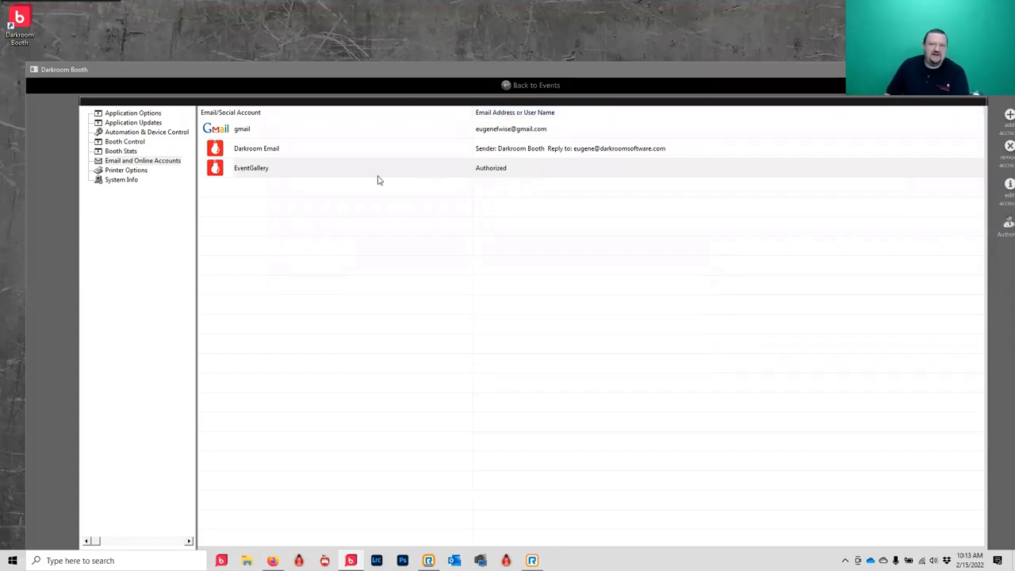
# - Back on the demo event, enable the Photo Email 1 and Photo to Phone outputs
pyautogui.click(511, 86)
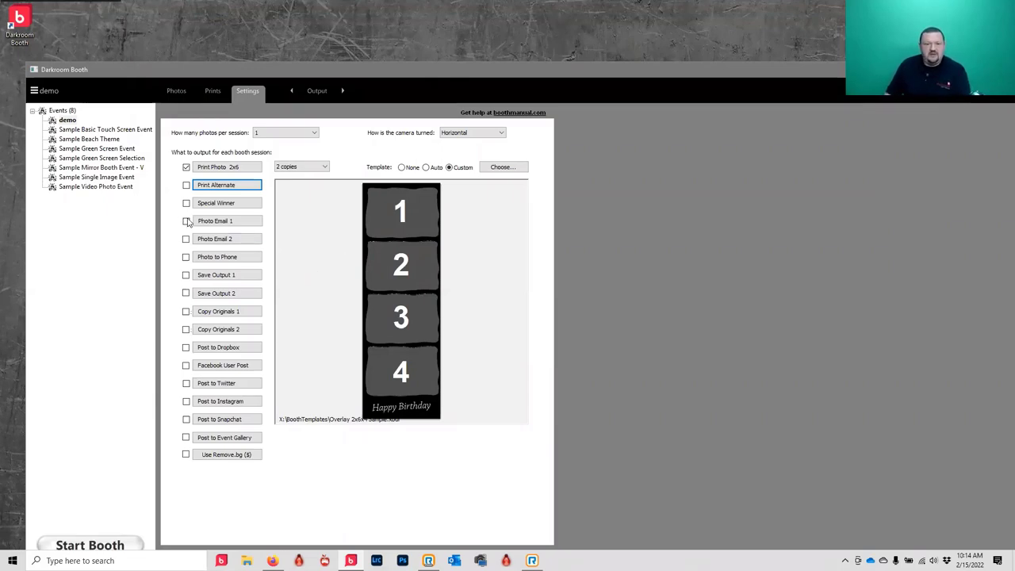
pyautogui.click(187, 221)
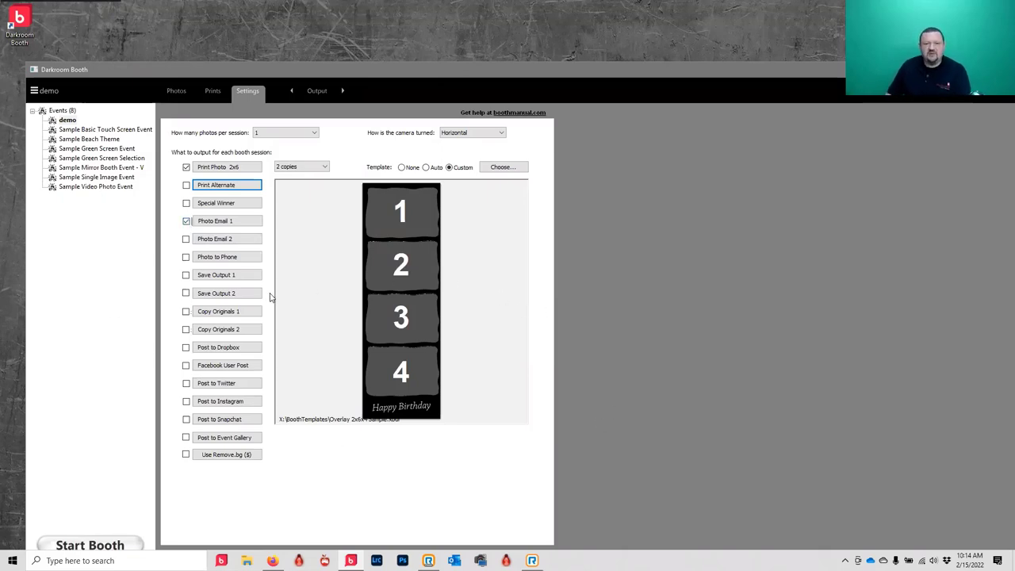
pyautogui.click(187, 257)
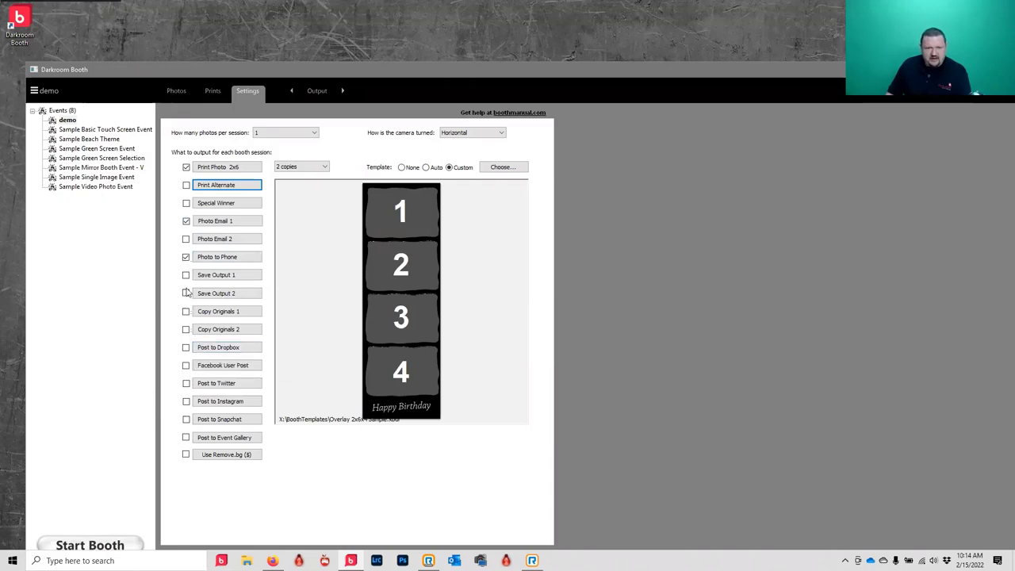
# - Enable Save Output 1, saving to a newly created 'demo' folder on the Desktop
pyautogui.click(216, 278)
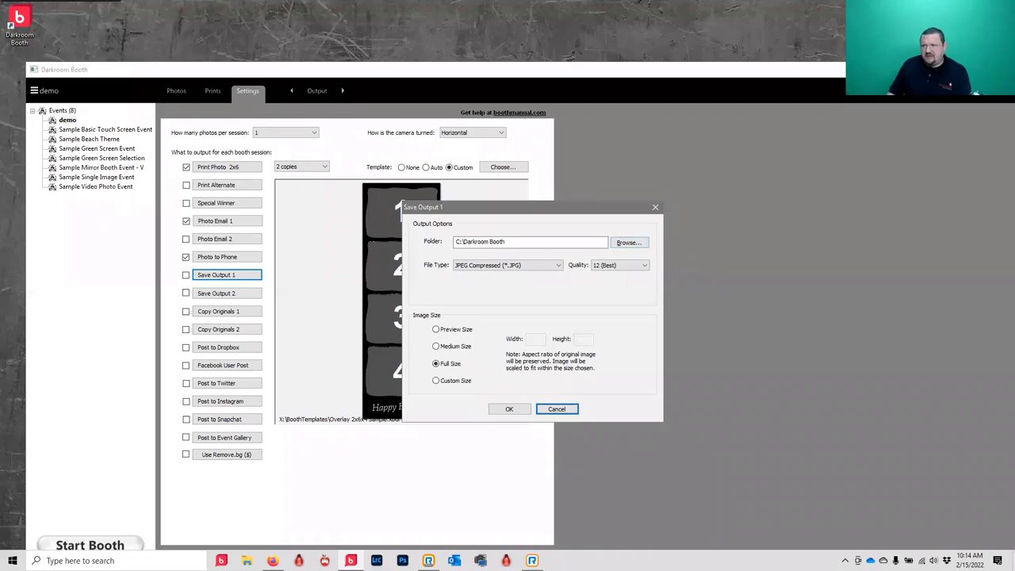
pyautogui.rightClick(944, 135)
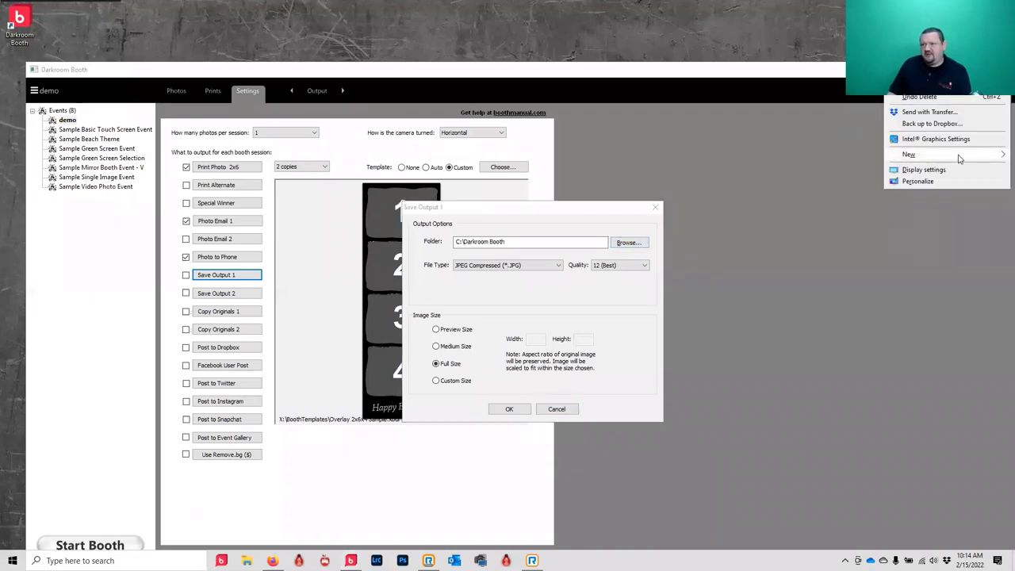
pyautogui.moveTo(960, 156)
pyautogui.click(819, 156)
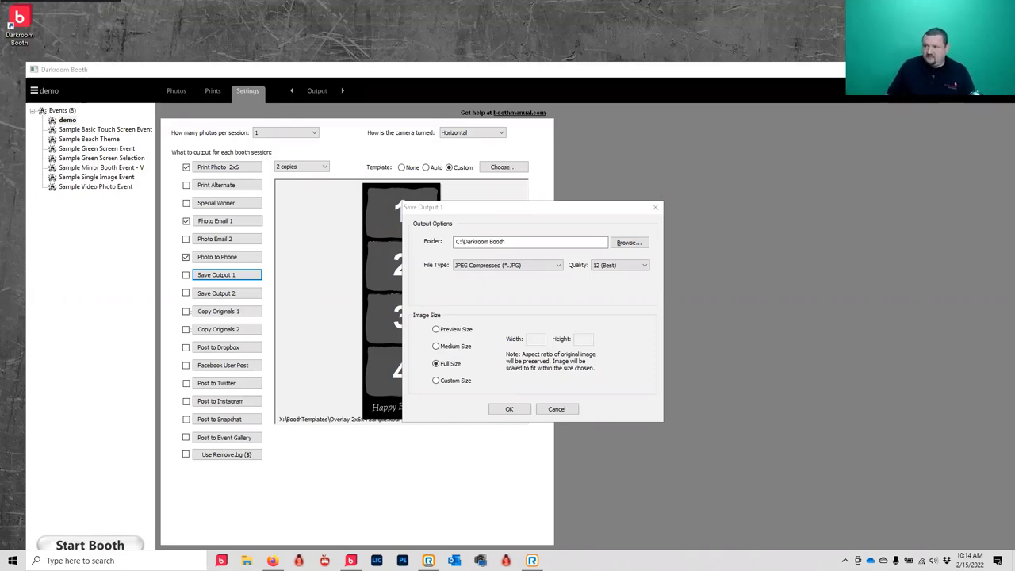
pyautogui.click(547, 242)
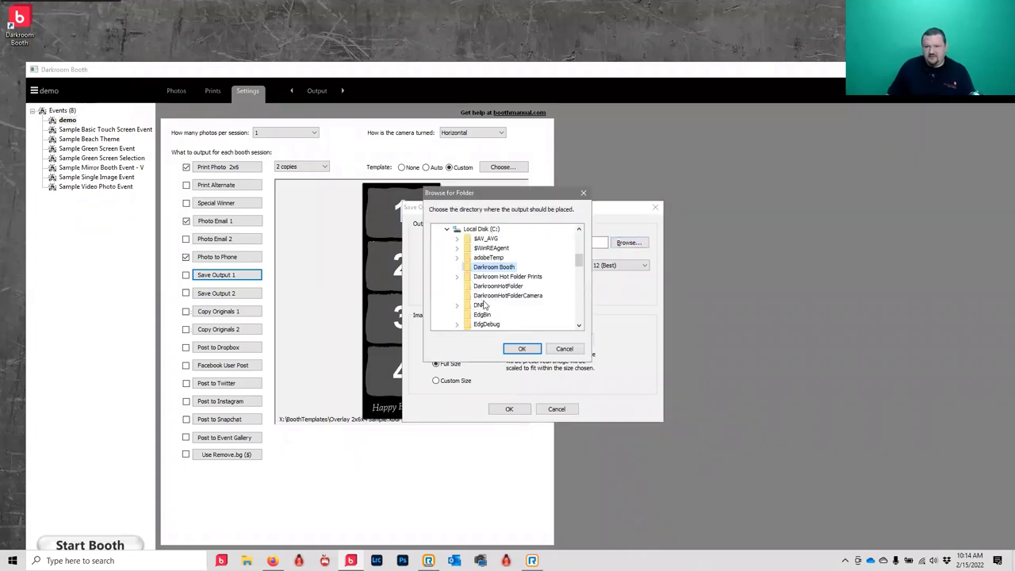
pyautogui.scroll(5, 476, 276)
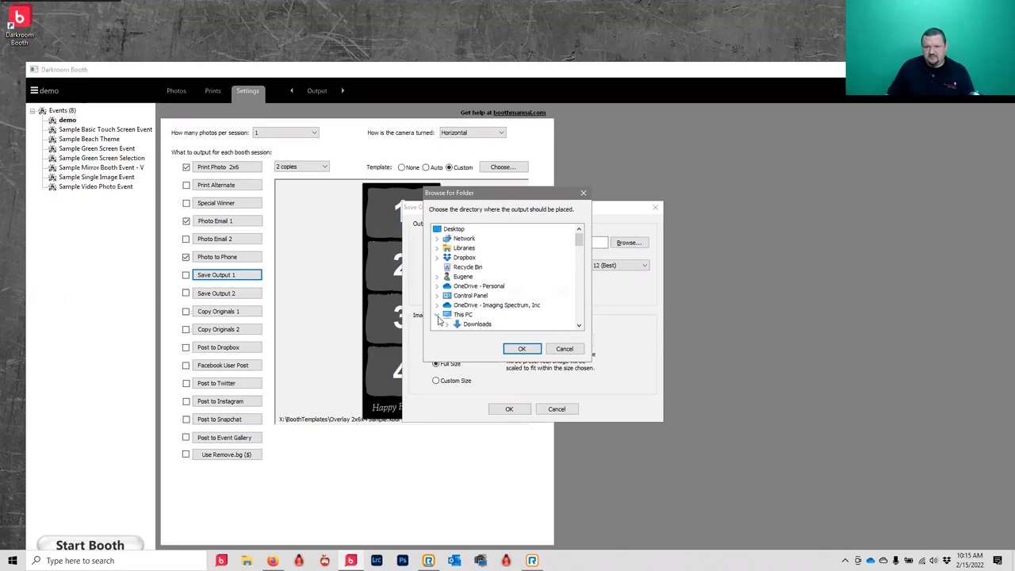
pyautogui.scroll(-10, 474, 303)
pyautogui.click(462, 267)
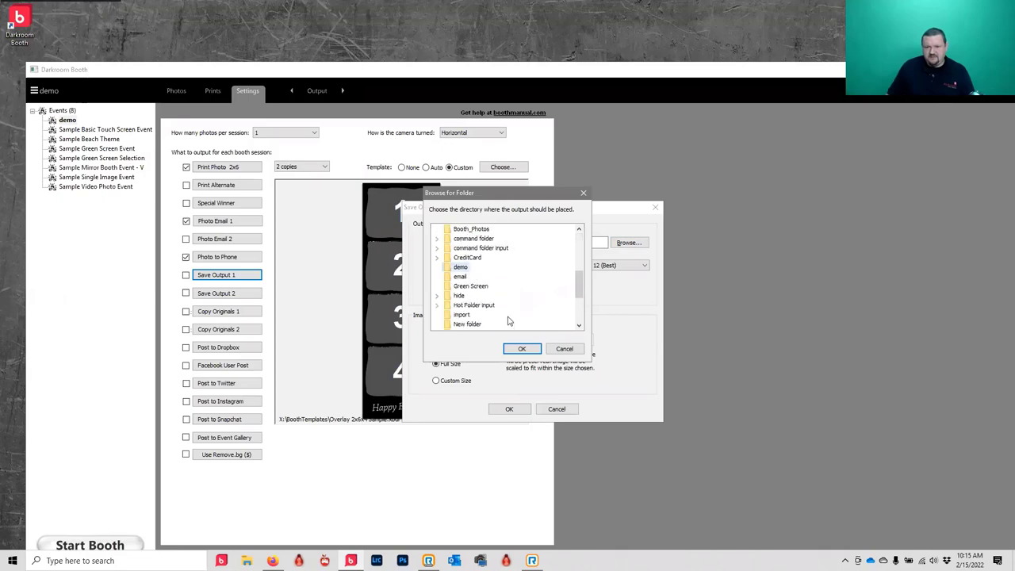
pyautogui.click(522, 349)
pyautogui.click(511, 410)
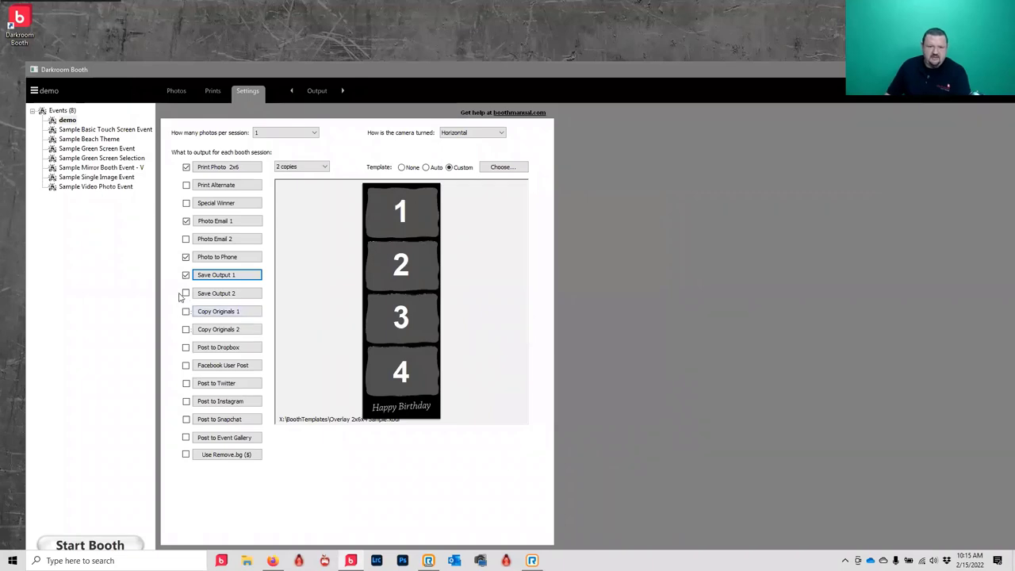
# - Enable Copy Originals 1 with the Desktop demo folder as its destination
pyautogui.click(252, 317)
pyautogui.click(627, 195)
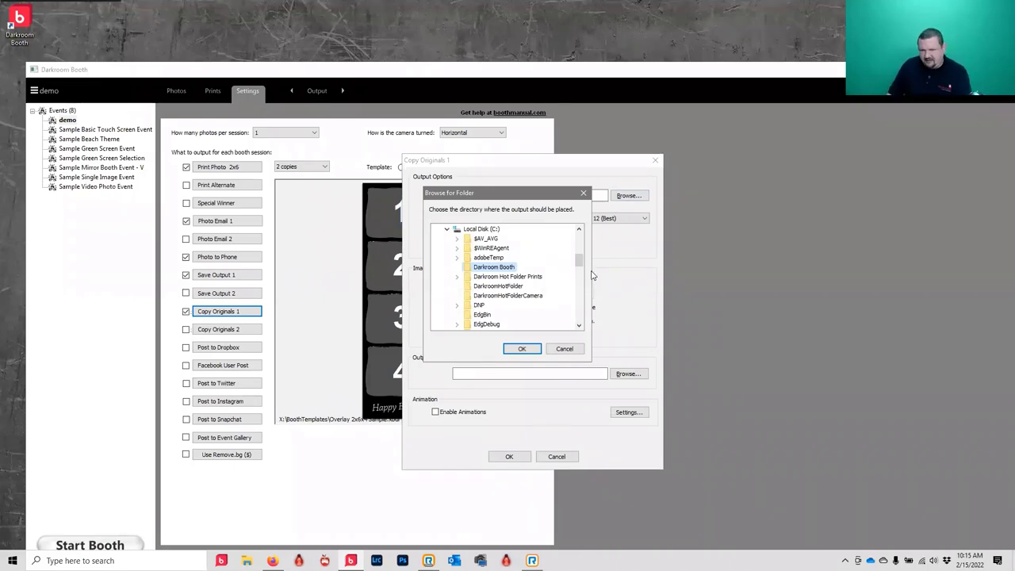
pyautogui.click(448, 229)
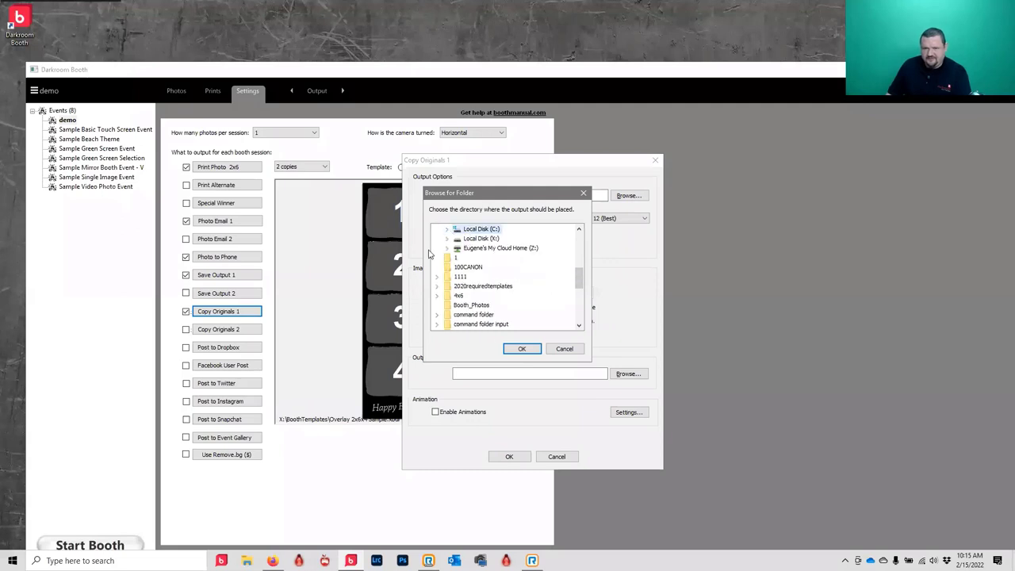
pyautogui.scroll(-3, 579, 308)
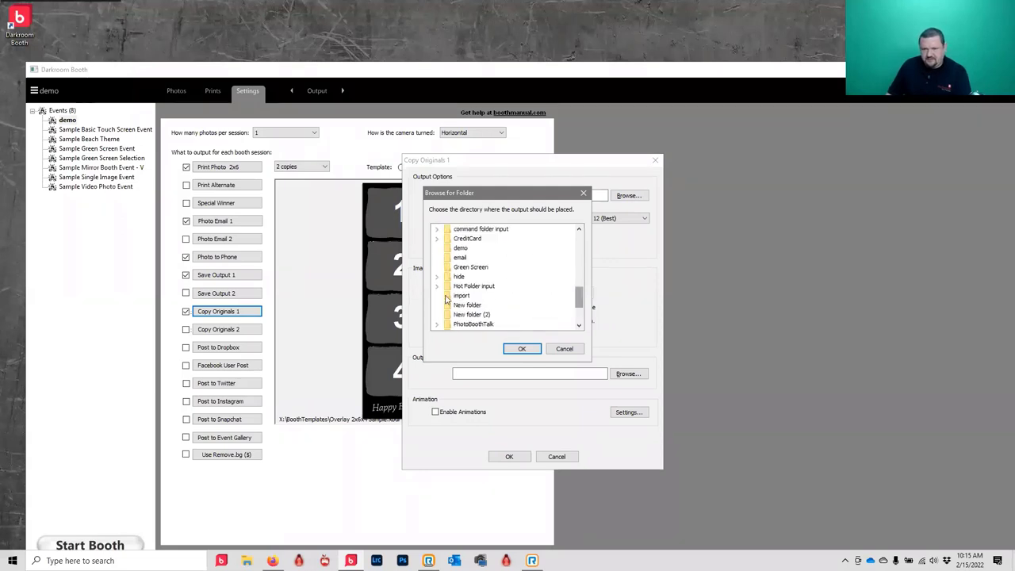
pyautogui.click(463, 249)
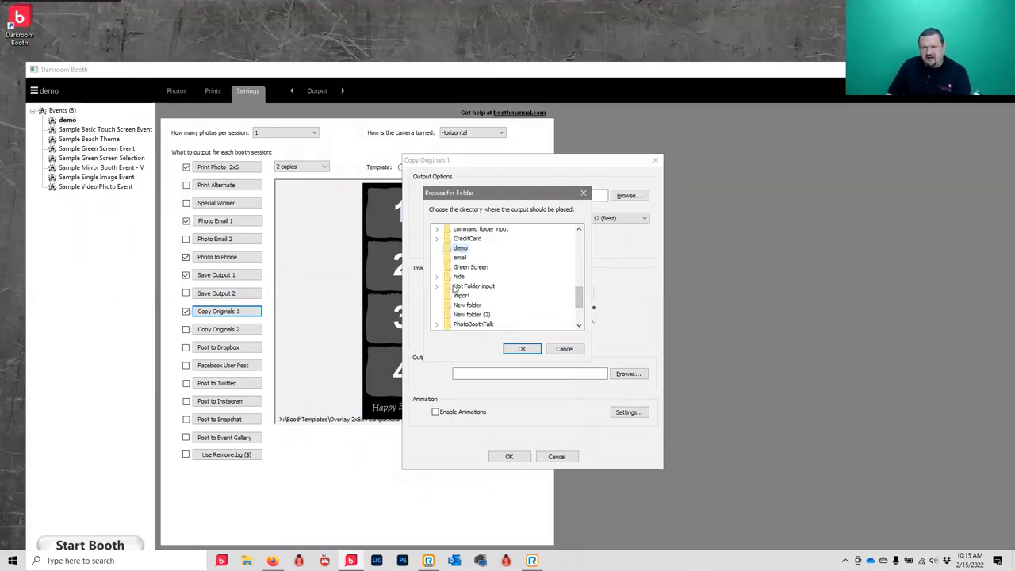
pyautogui.click(523, 349)
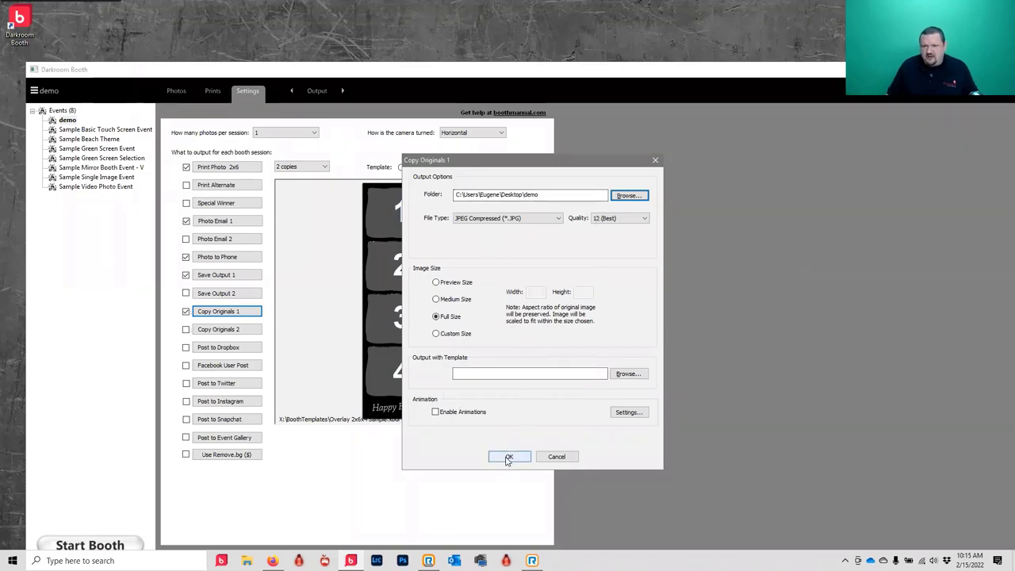
pyautogui.click(509, 458)
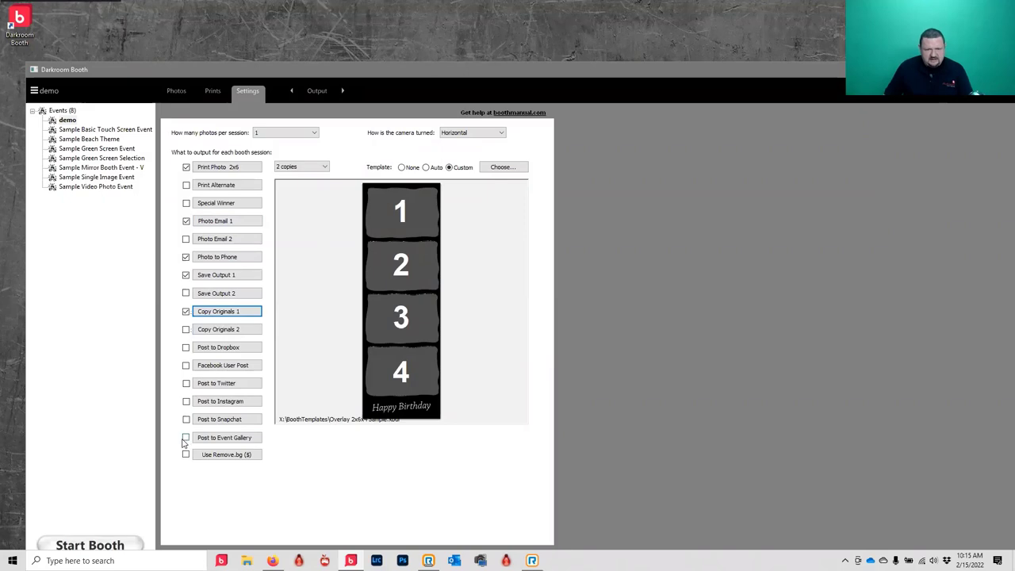
# - Turn on posting to Event Gallery and apply the Gram4x6 print template
pyautogui.click(186, 438)
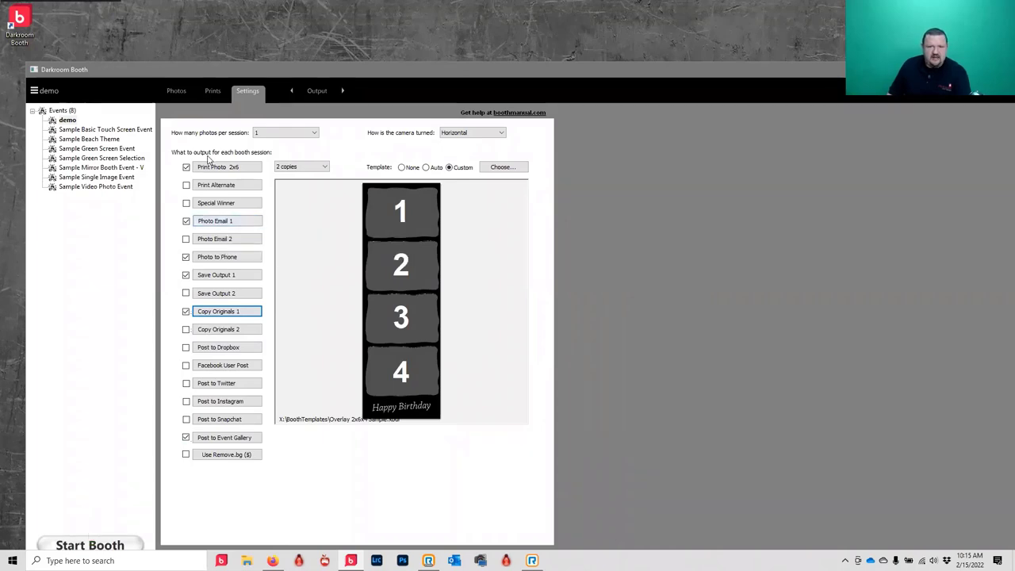
pyautogui.click(520, 170)
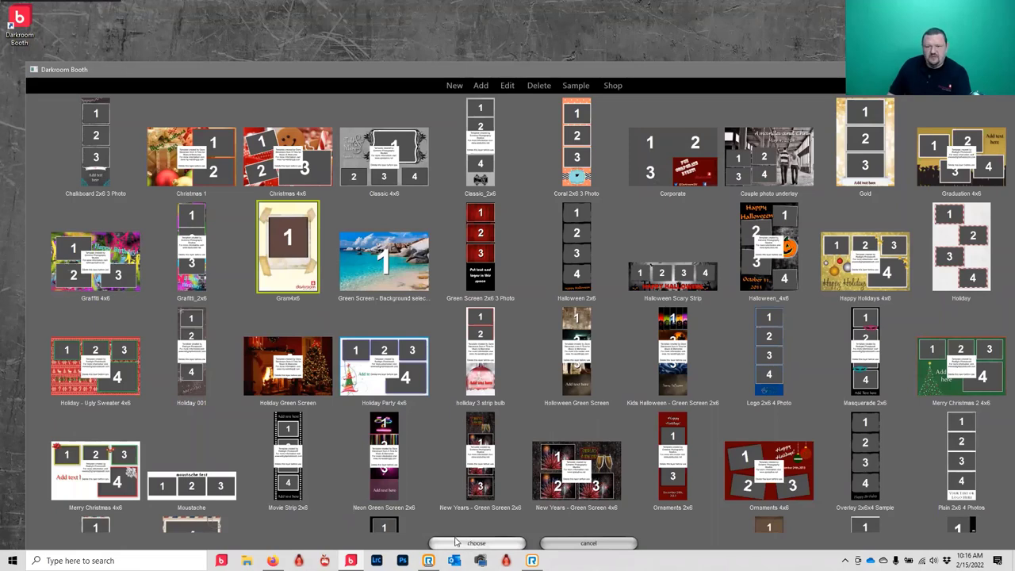
pyautogui.click(474, 545)
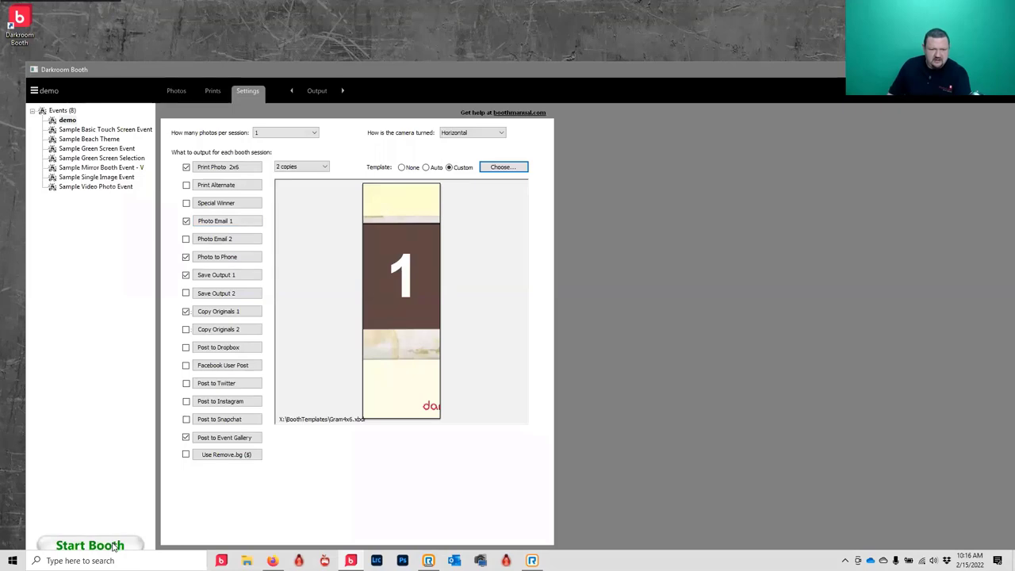
# - Set the photo print size to Auto and pick the Beach Strip template
pyautogui.click(229, 168)
pyautogui.click(214, 192)
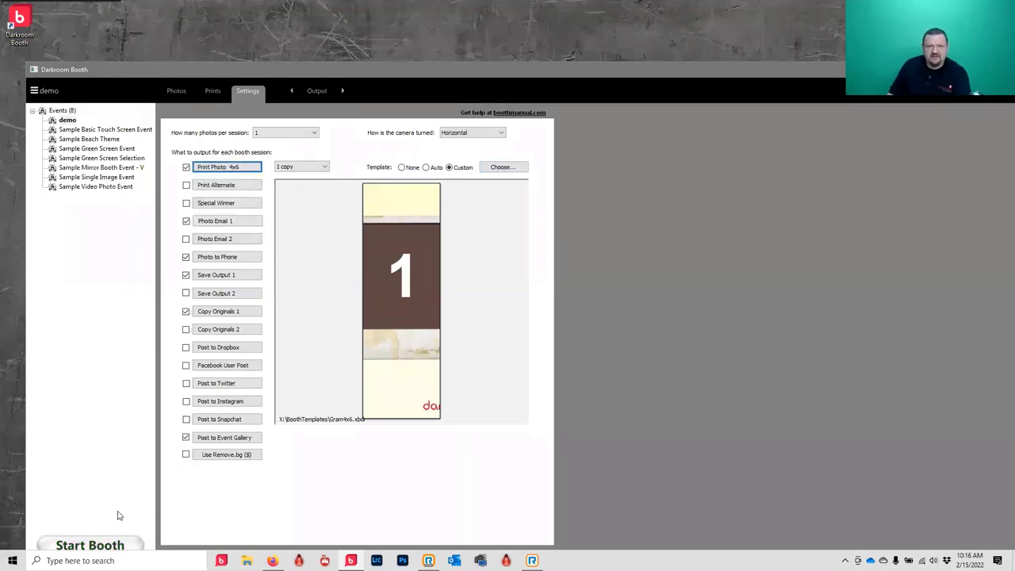
pyautogui.click(246, 167)
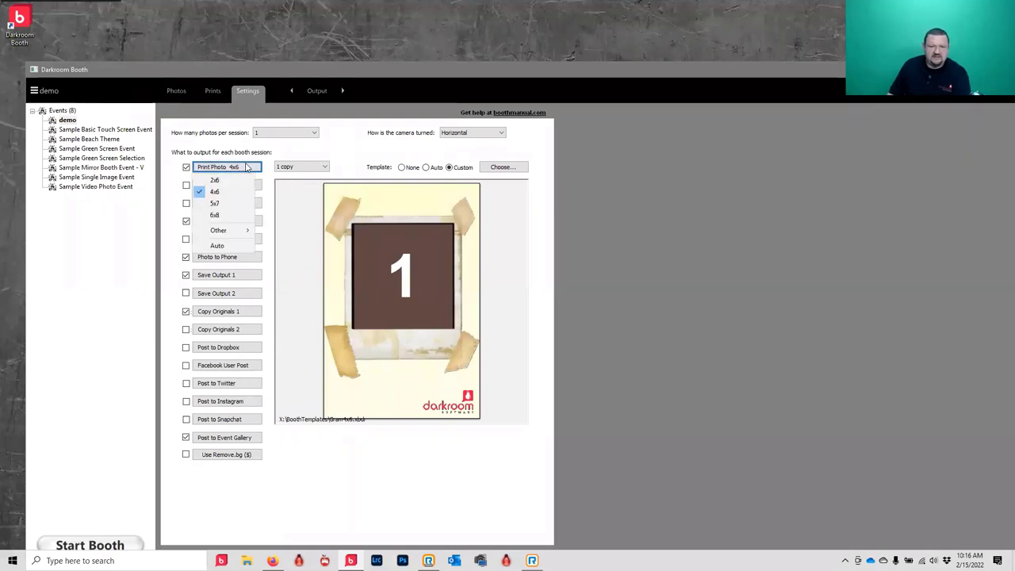
pyautogui.click(217, 246)
pyautogui.click(521, 166)
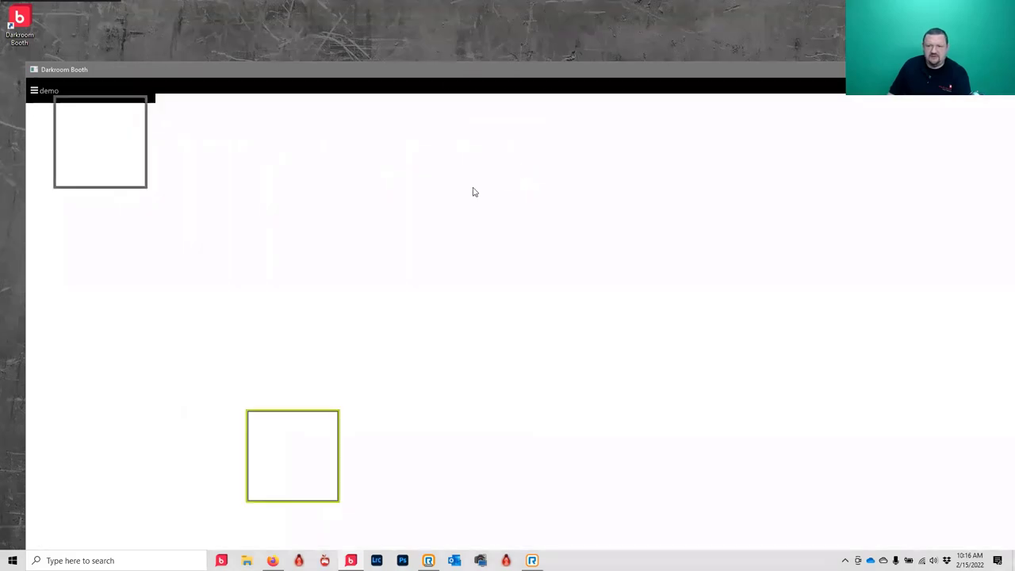
pyautogui.click(487, 246)
pyautogui.click(473, 545)
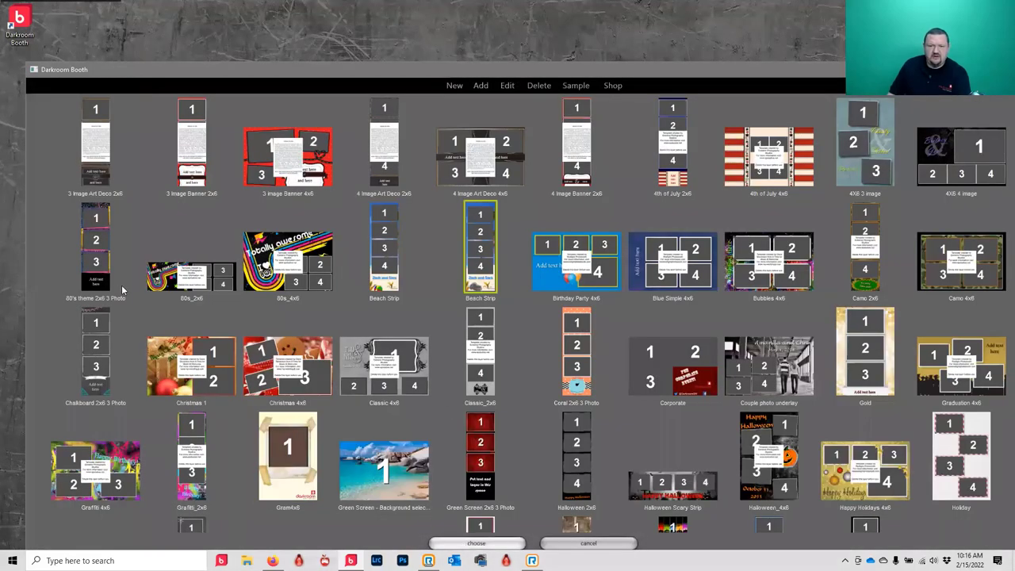
# - Accept Match Output for photos per session and switch the print template back to Gram4x6
pyautogui.click(576, 344)
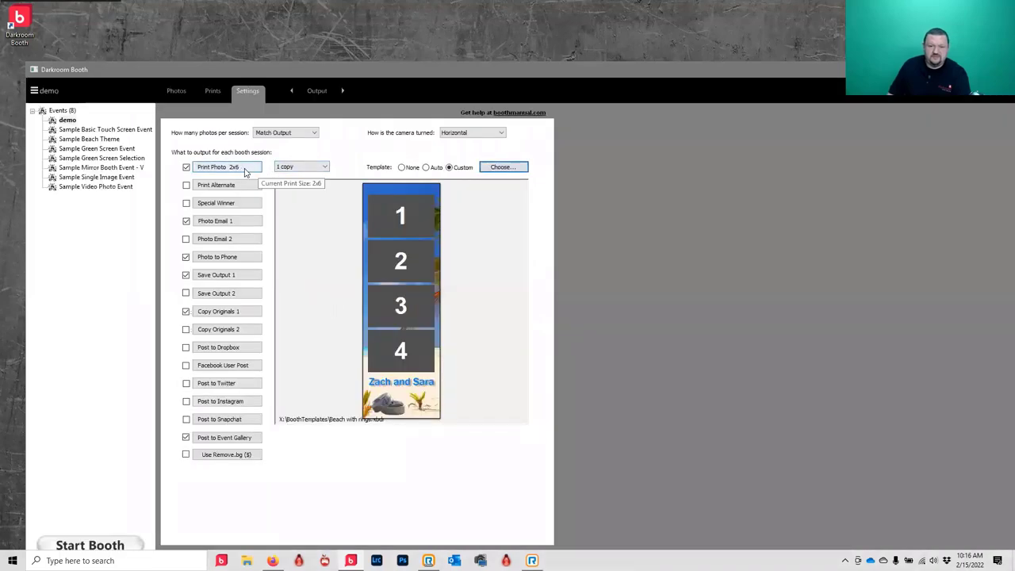
pyautogui.click(234, 169)
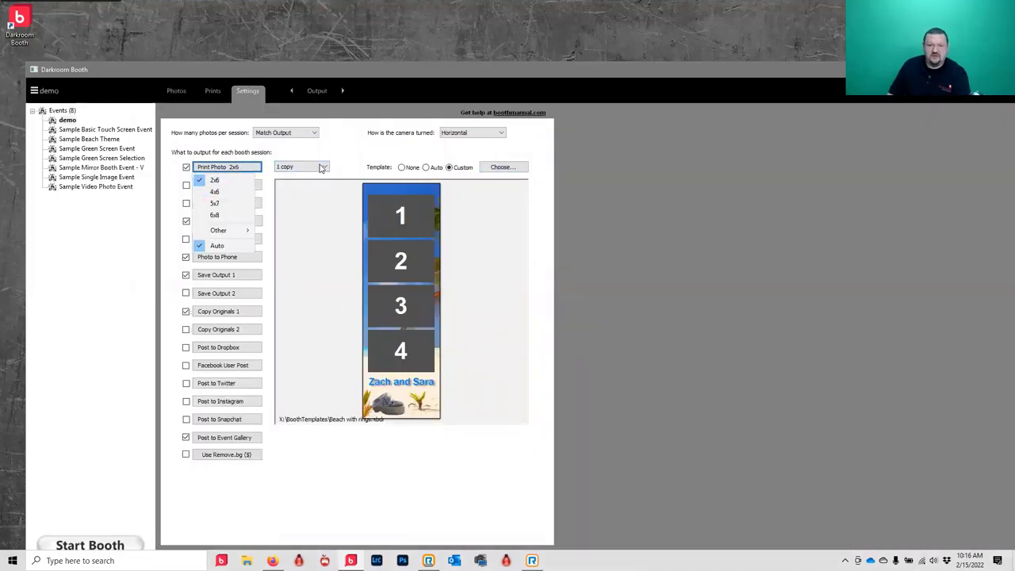
pyautogui.click(492, 169)
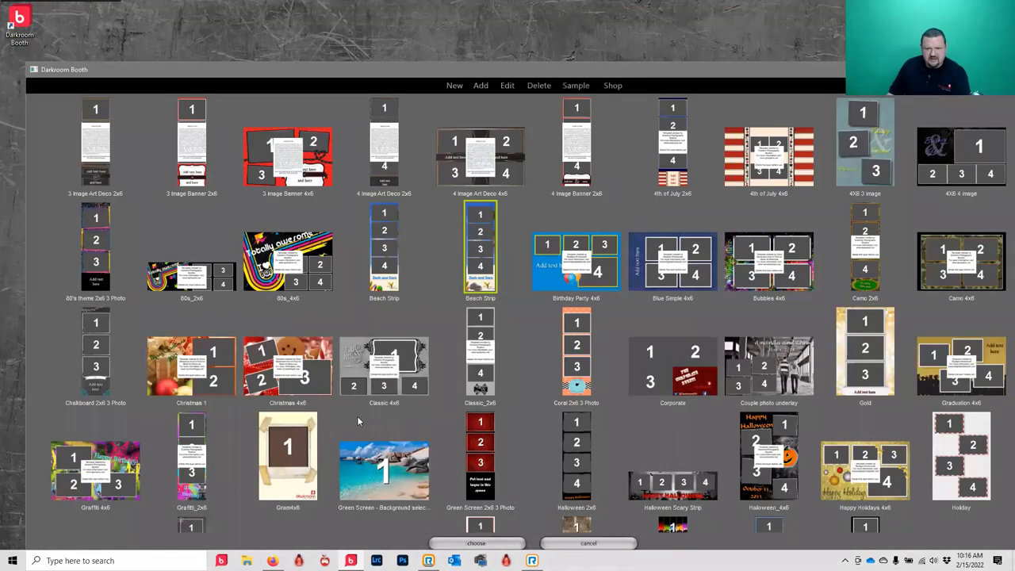
pyautogui.click(297, 474)
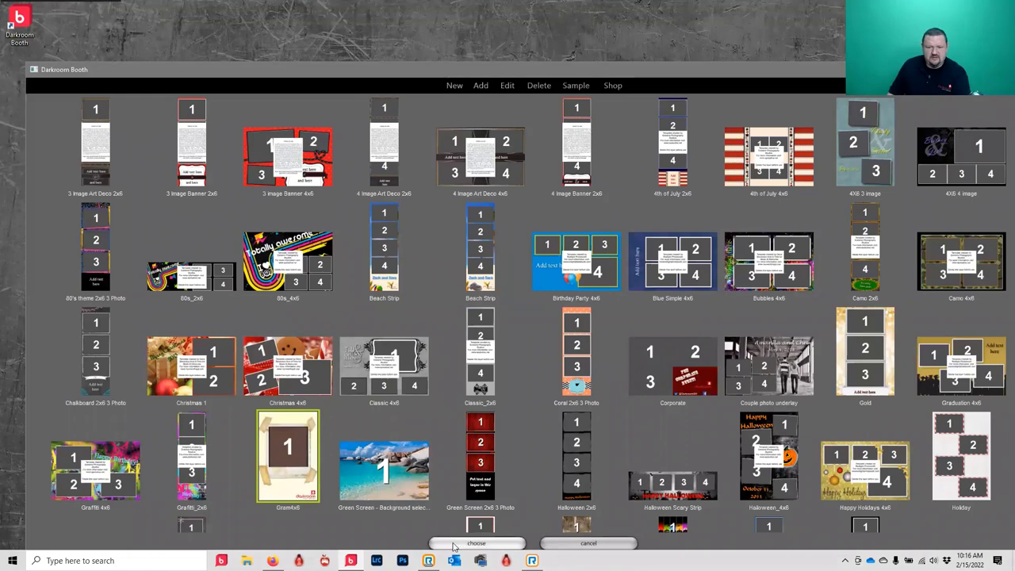
pyautogui.click(458, 544)
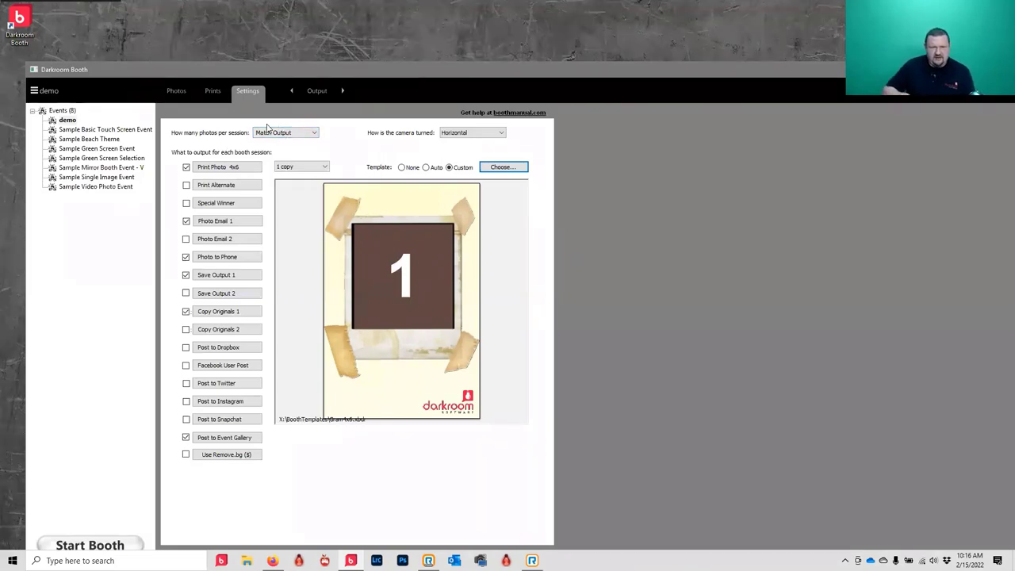
pyautogui.click(299, 166)
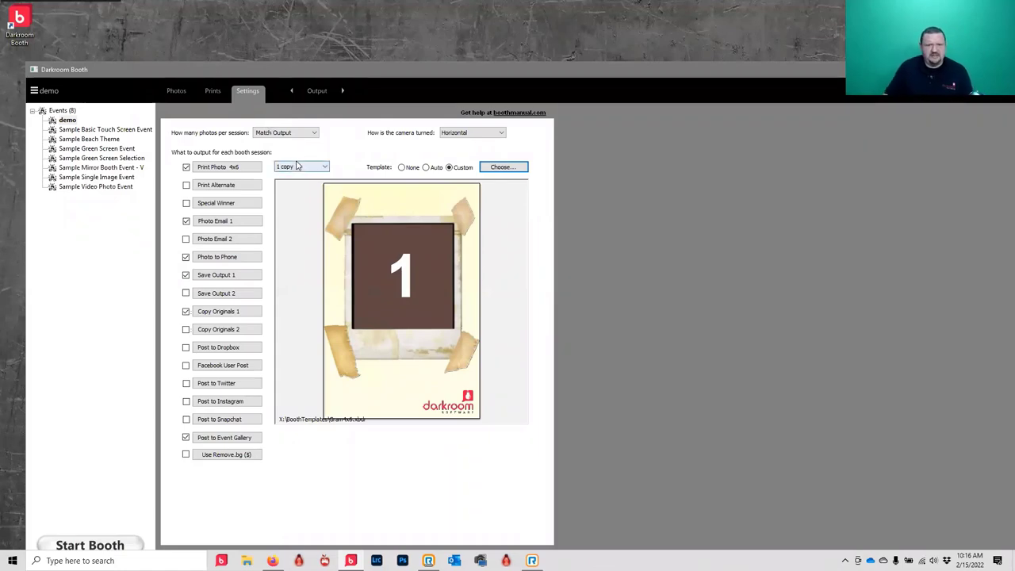
pyautogui.click(294, 134)
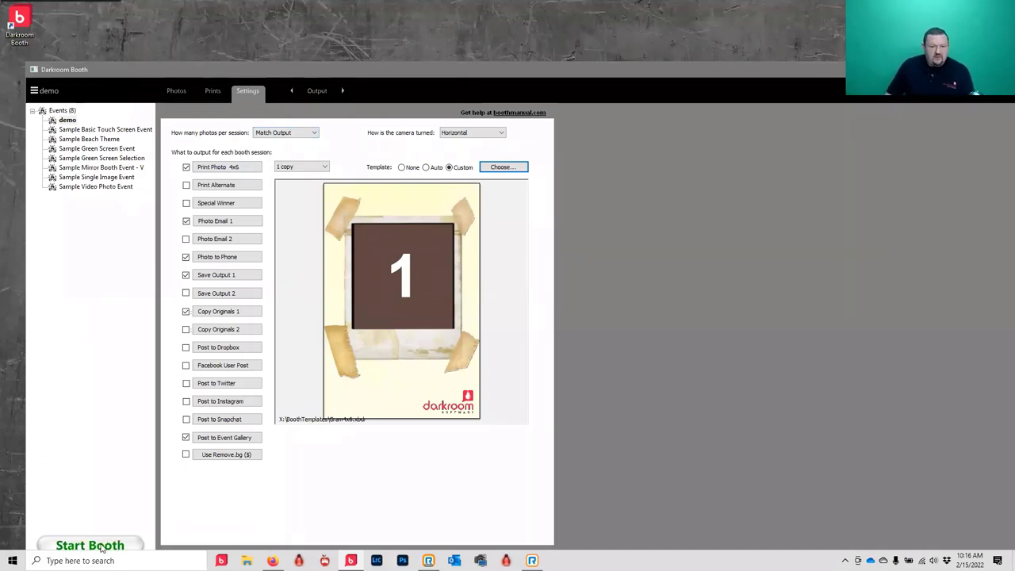
# - Run one test booth session through to printing, then exit booth mode
pyautogui.click(104, 547)
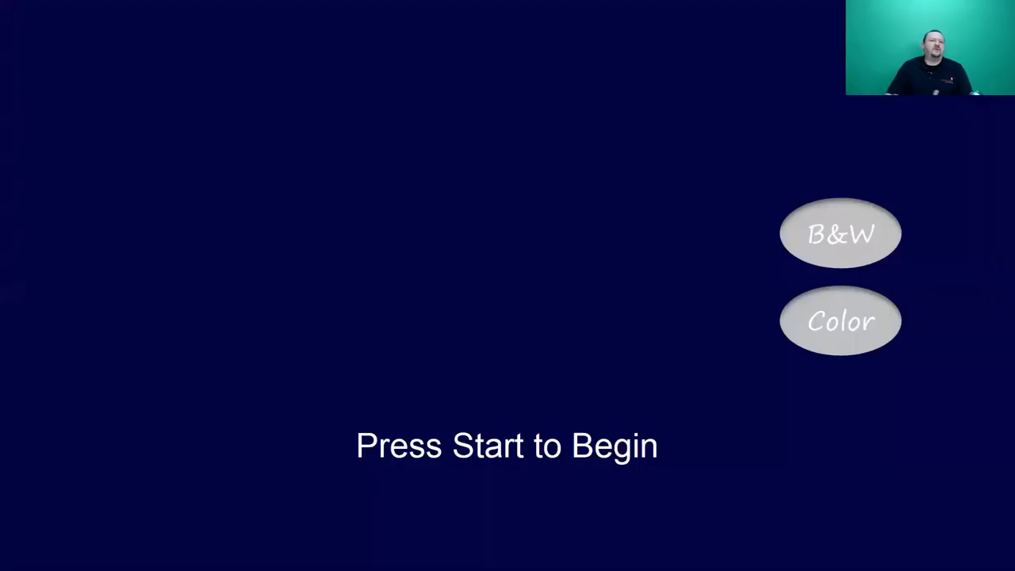
pyautogui.press('space')
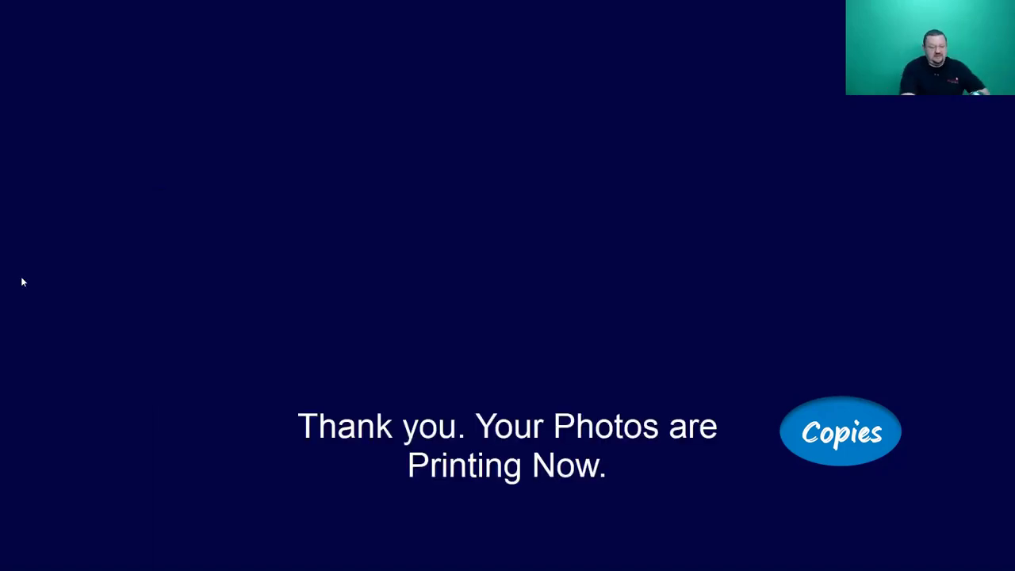
pyautogui.press('Escape')
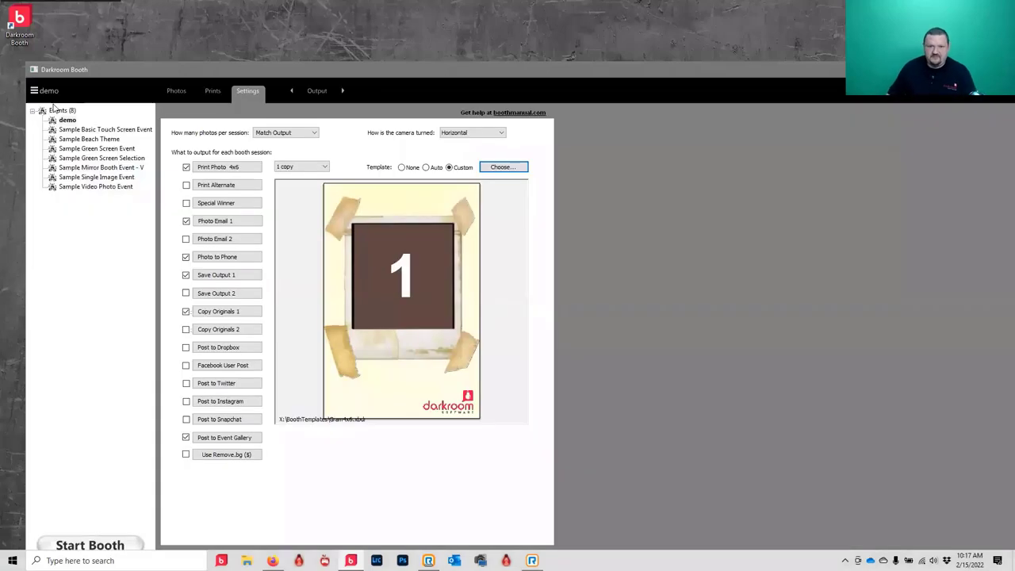
# - Turn off 'Hide mouse cursor in booth mode' in the Controls settings
pyautogui.click(252, 92)
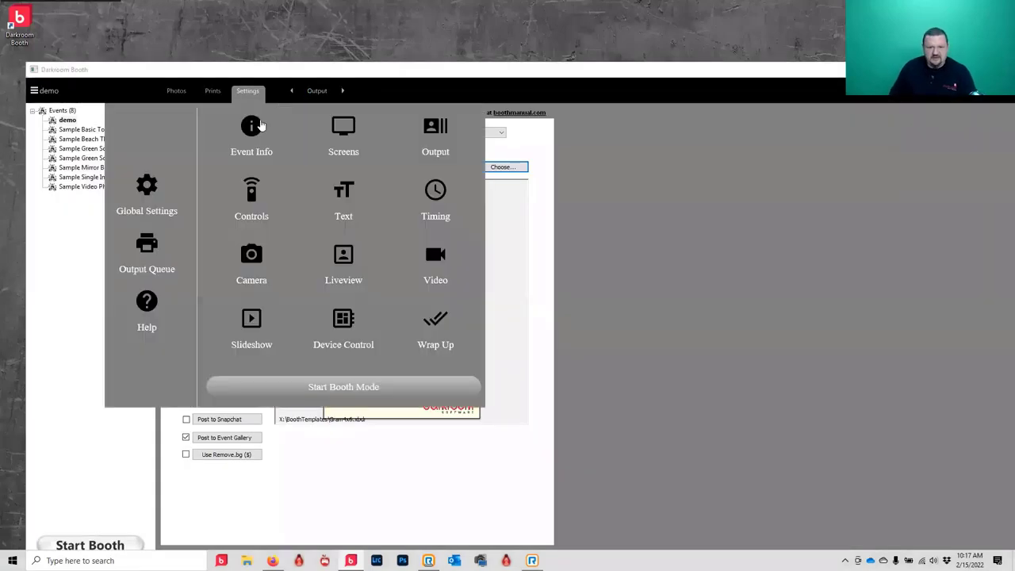
pyautogui.click(237, 205)
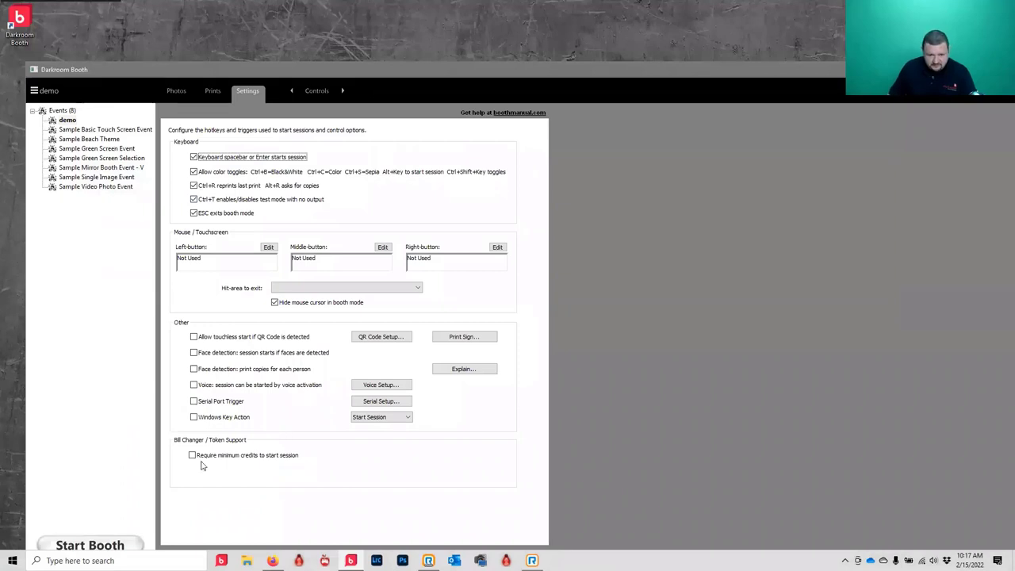
pyautogui.click(291, 305)
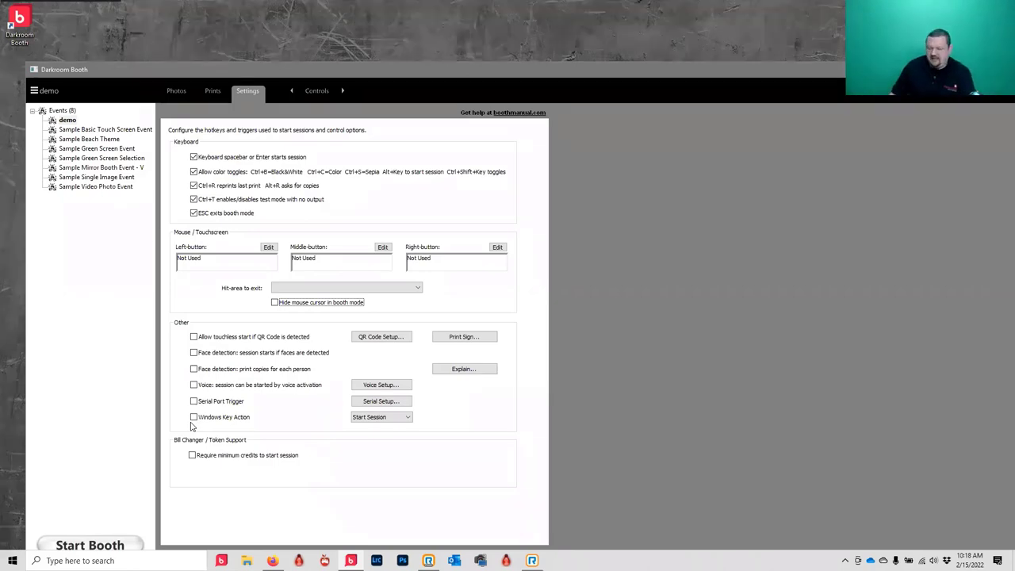
# - Return to the Output settings and open the print template gallery
pyautogui.click(318, 92)
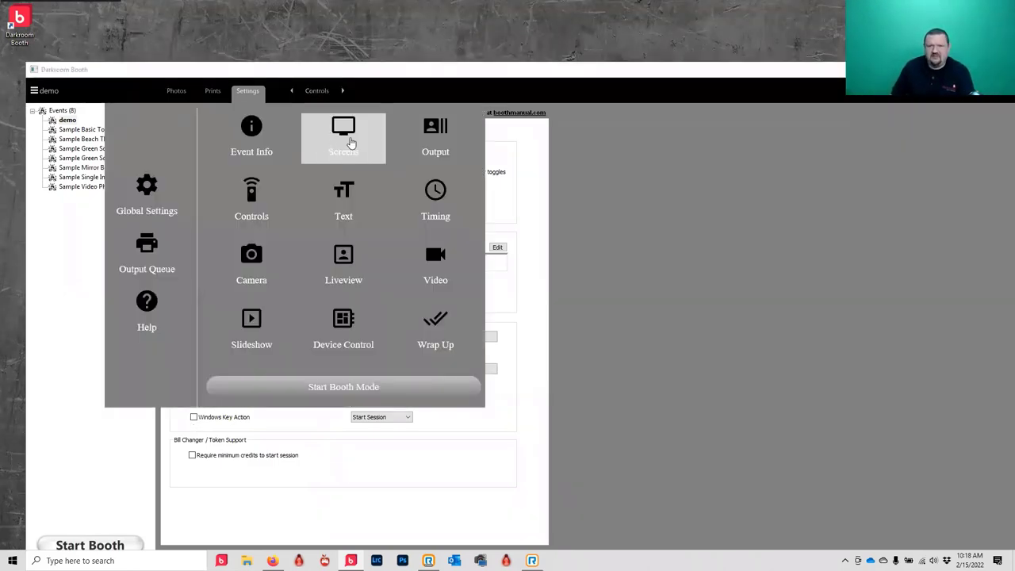
pyautogui.click(439, 140)
pyautogui.click(502, 167)
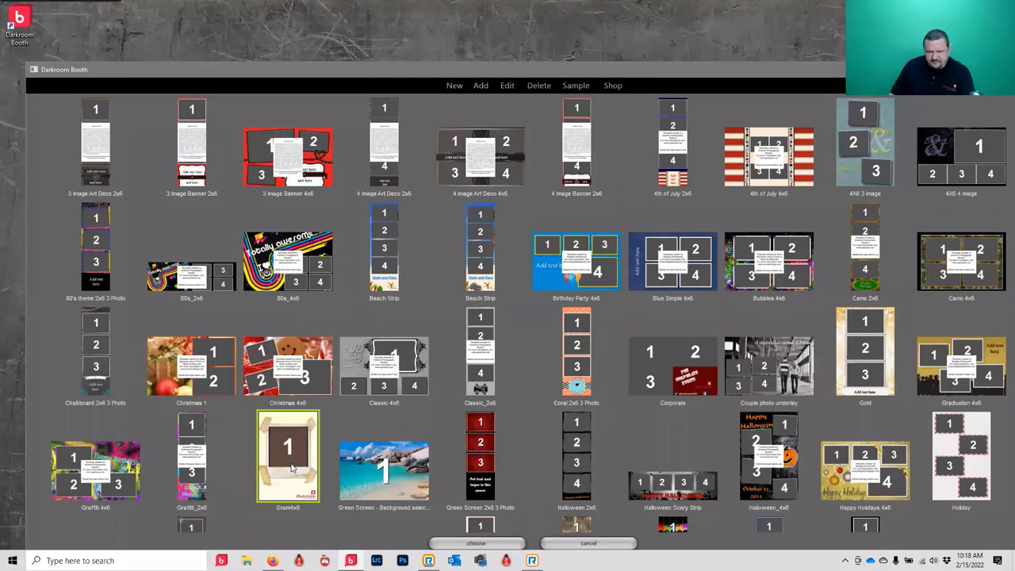
# - Try moving the Antique effect in the Gram4x6 template, then discard the edits and close the gallery
pyautogui.doubleClick(290, 467)
pyautogui.click(472, 226)
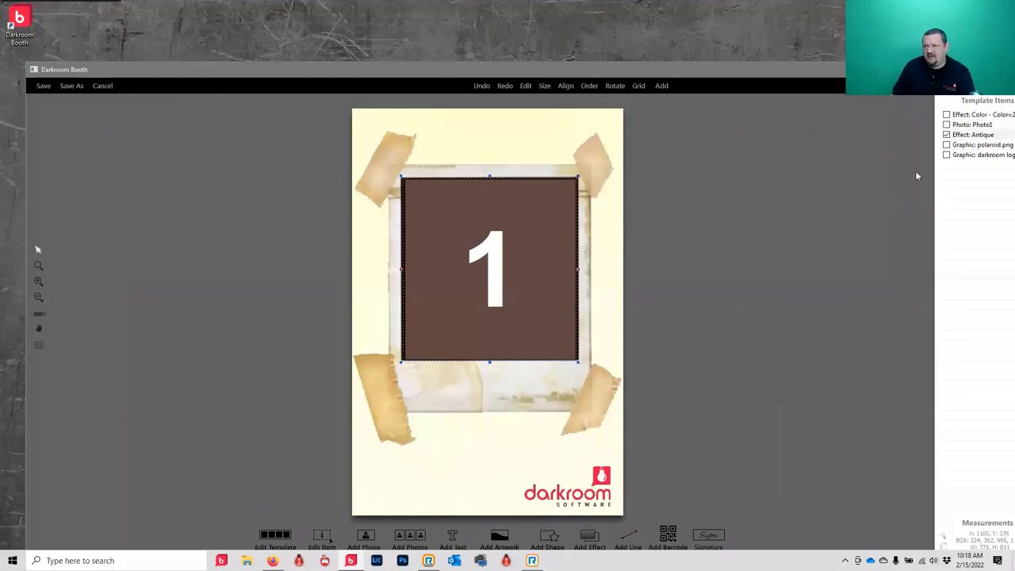
pyautogui.moveTo(532, 265); pyautogui.dragTo(545, 293)
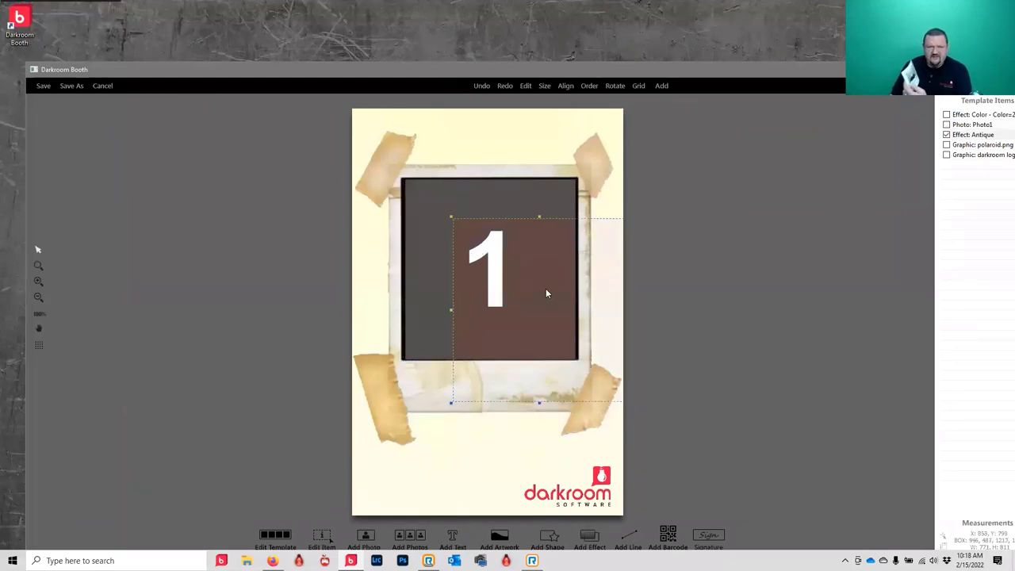
pyautogui.click(104, 86)
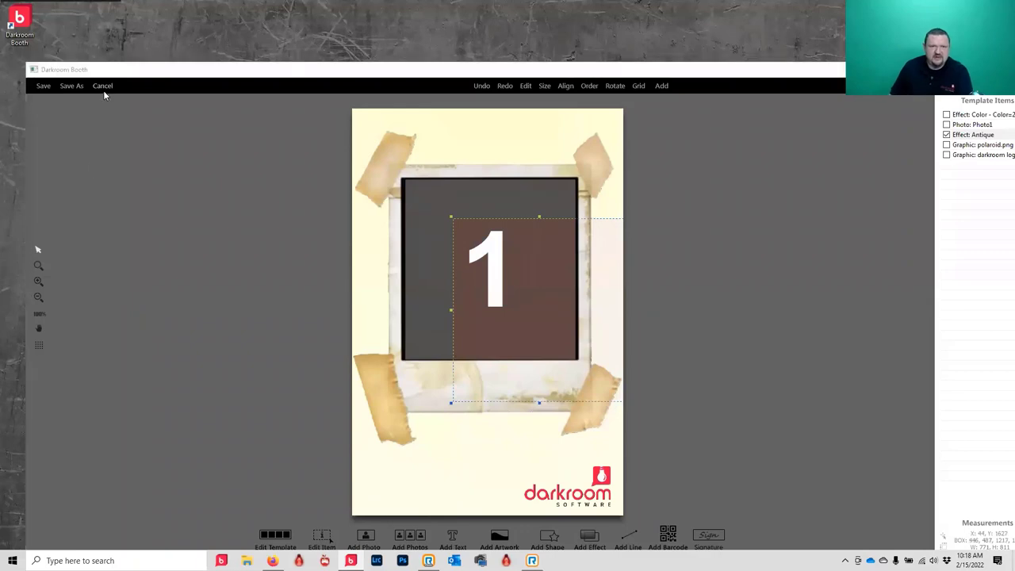
pyautogui.click(564, 340)
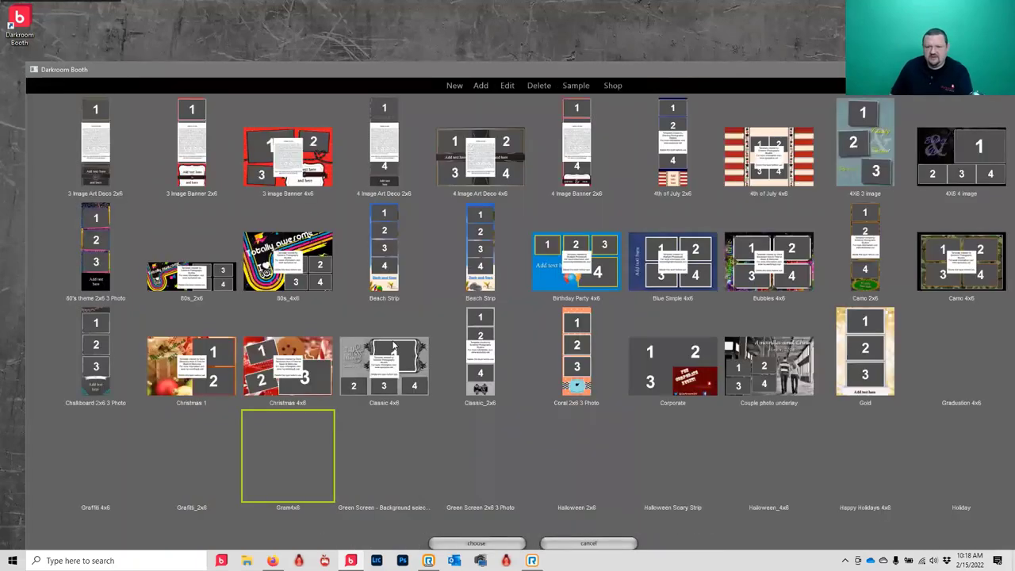
pyautogui.click(620, 545)
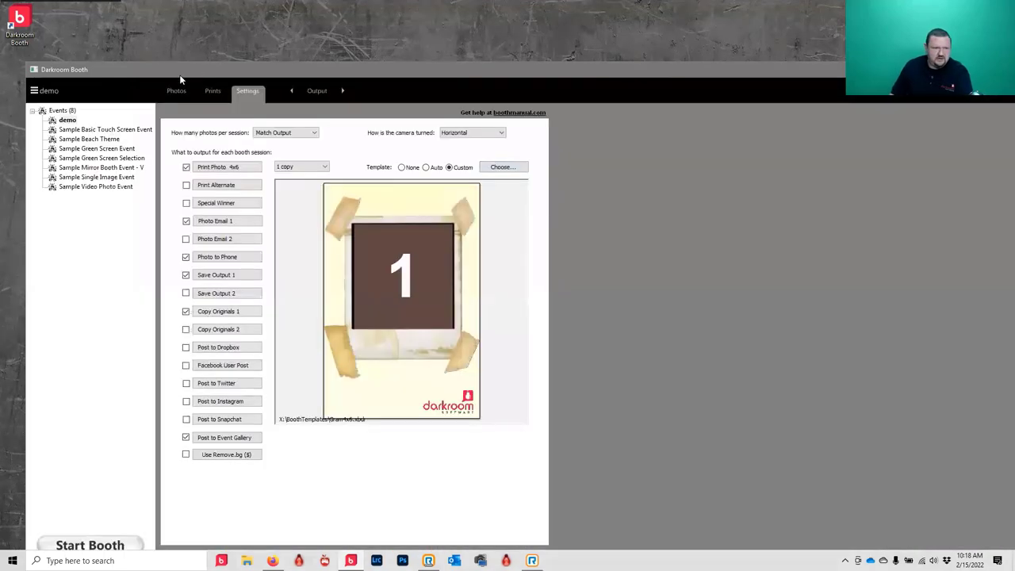
# - Browse the print template gallery again, keeping Gram4x6, and bring up the settings sections list
pyautogui.click(503, 167)
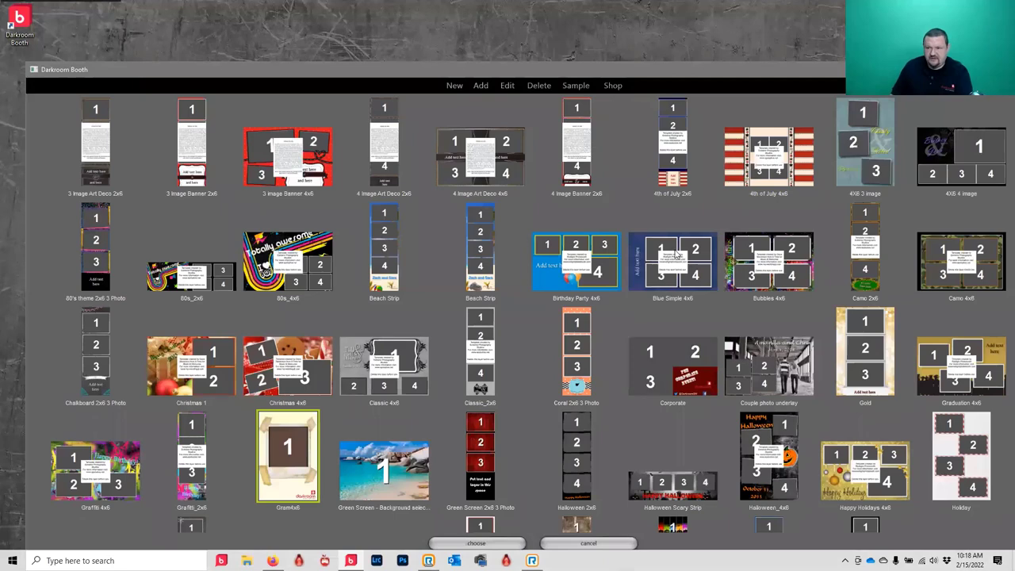
pyautogui.scroll(-1, 490, 359)
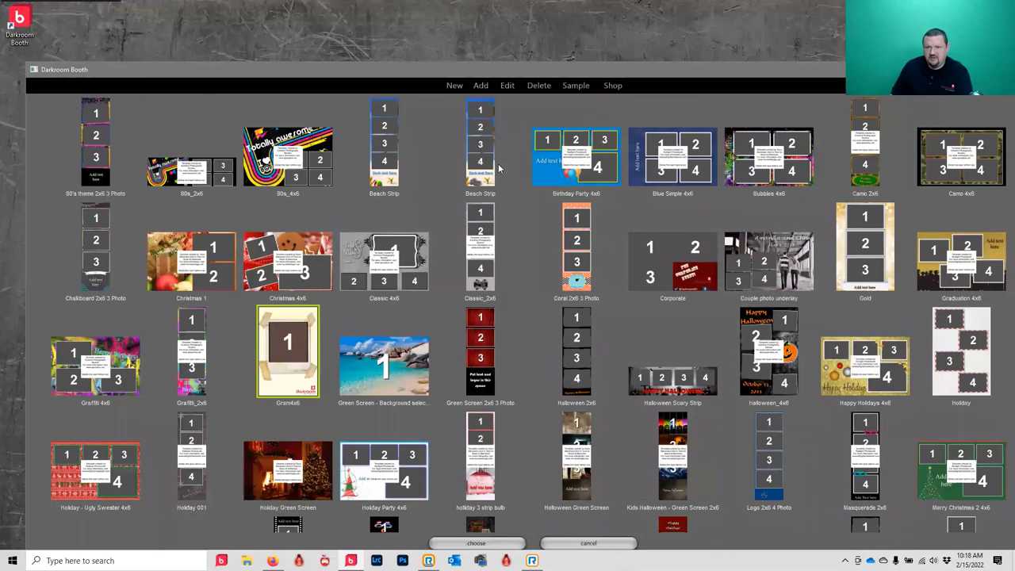
pyautogui.click(599, 546)
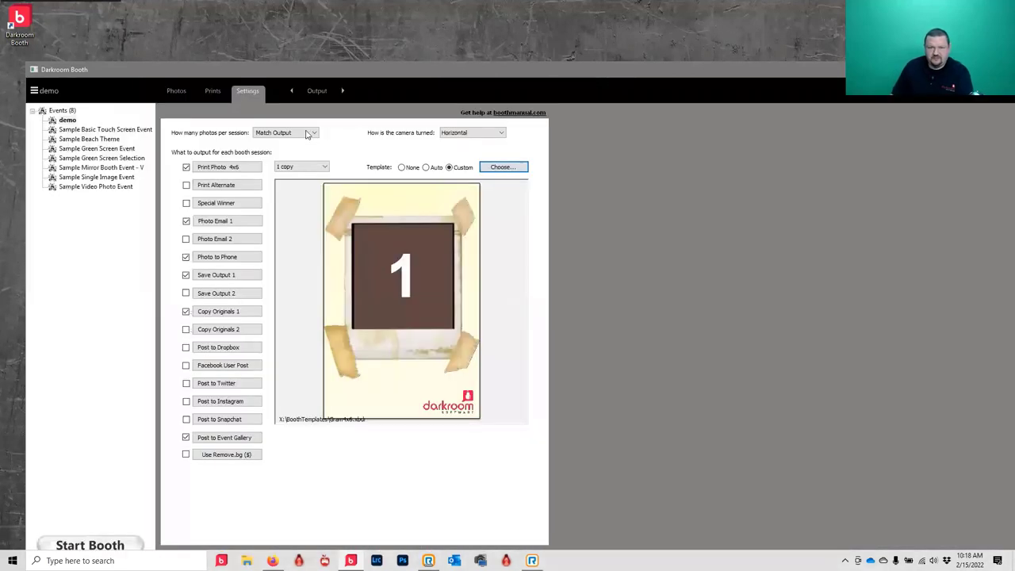
pyautogui.click(311, 90)
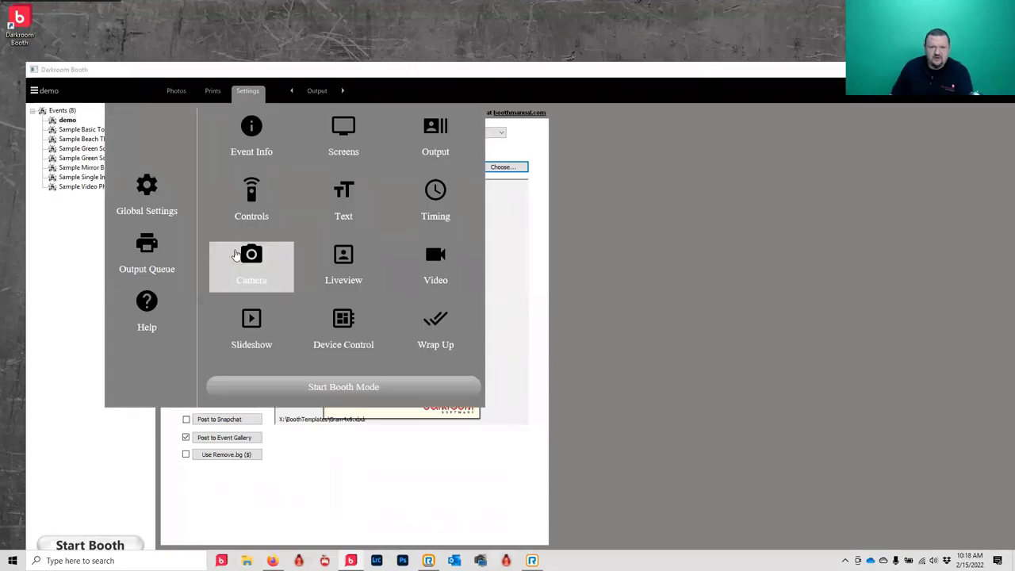
# - Open the Film Strip screen template for editing from the Screens settings
pyautogui.click(332, 161)
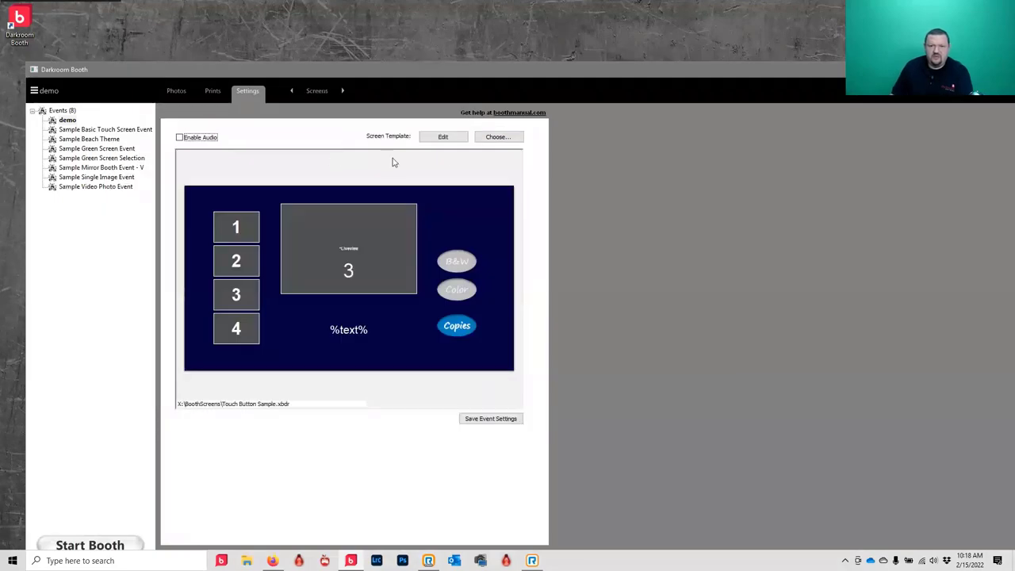
pyautogui.click(487, 137)
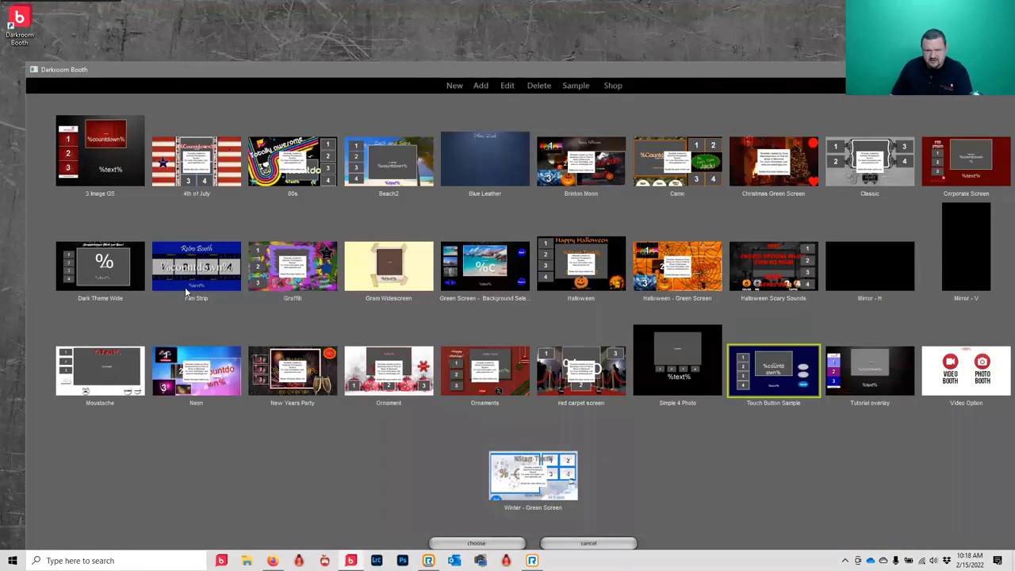
pyautogui.click(189, 273)
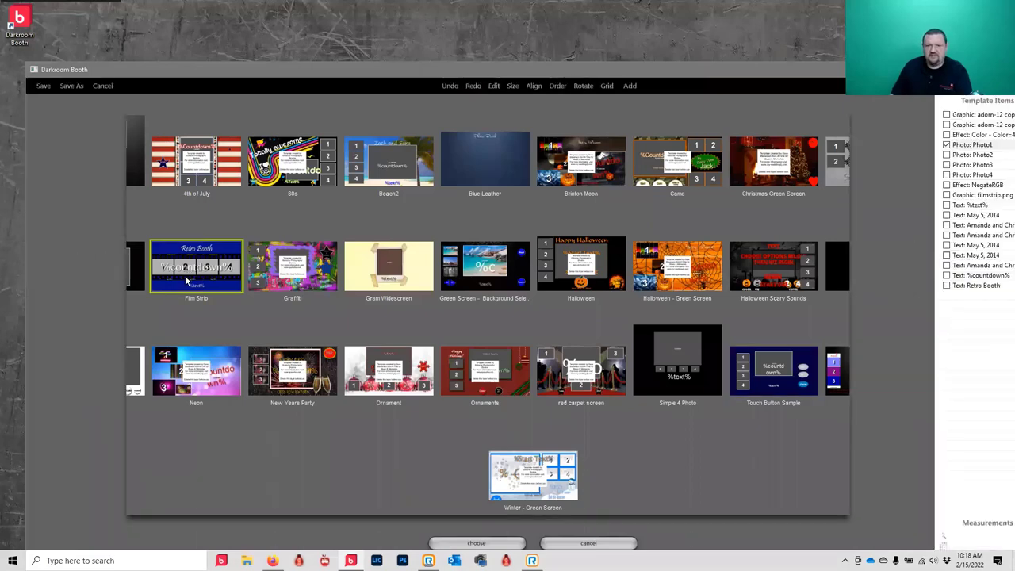
pyautogui.doubleClick(191, 274)
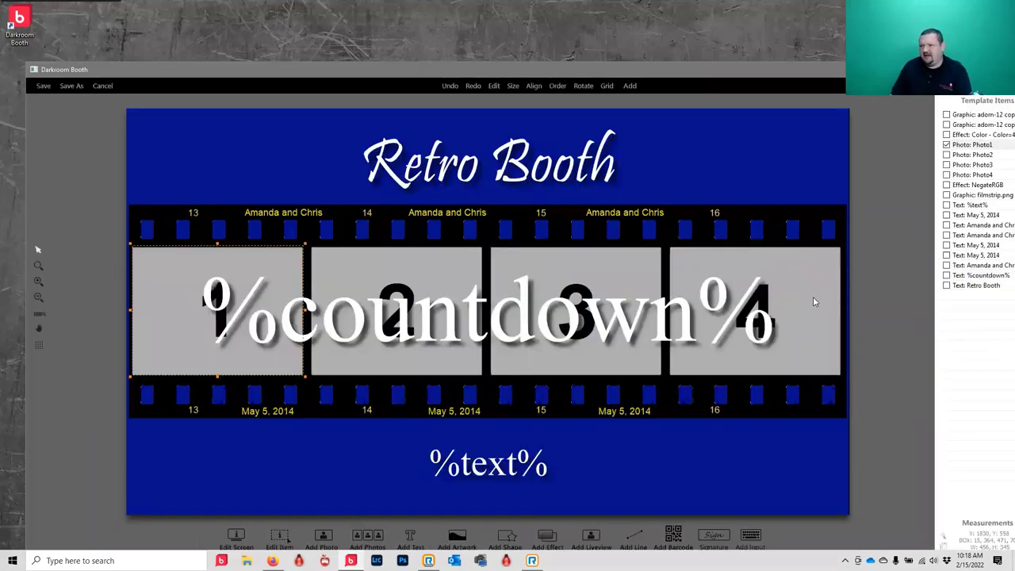
# - Delete the NegateRGB effect from the filmstrip photos and confirm the removal
pyautogui.click(825, 256)
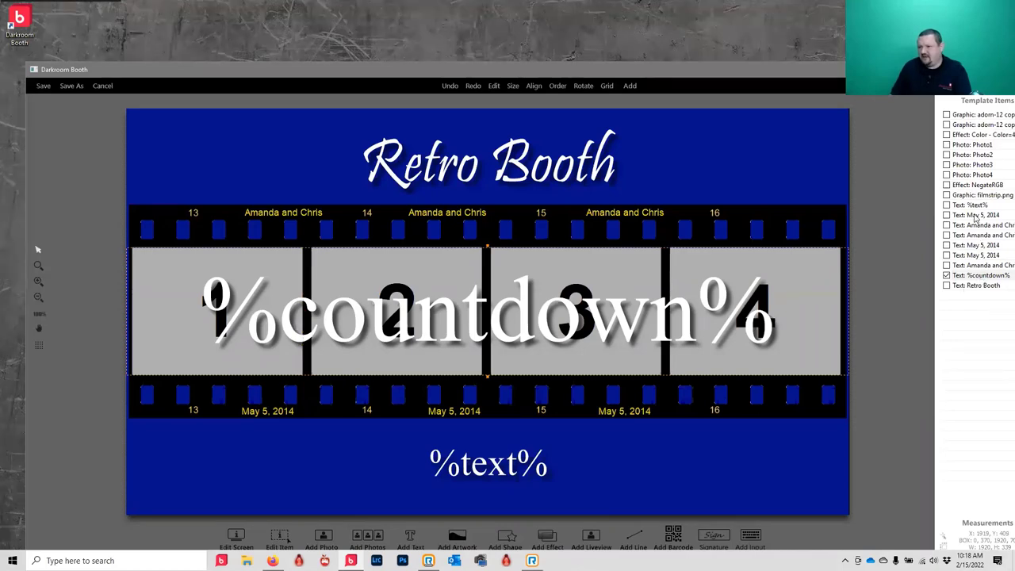
pyautogui.click(974, 186)
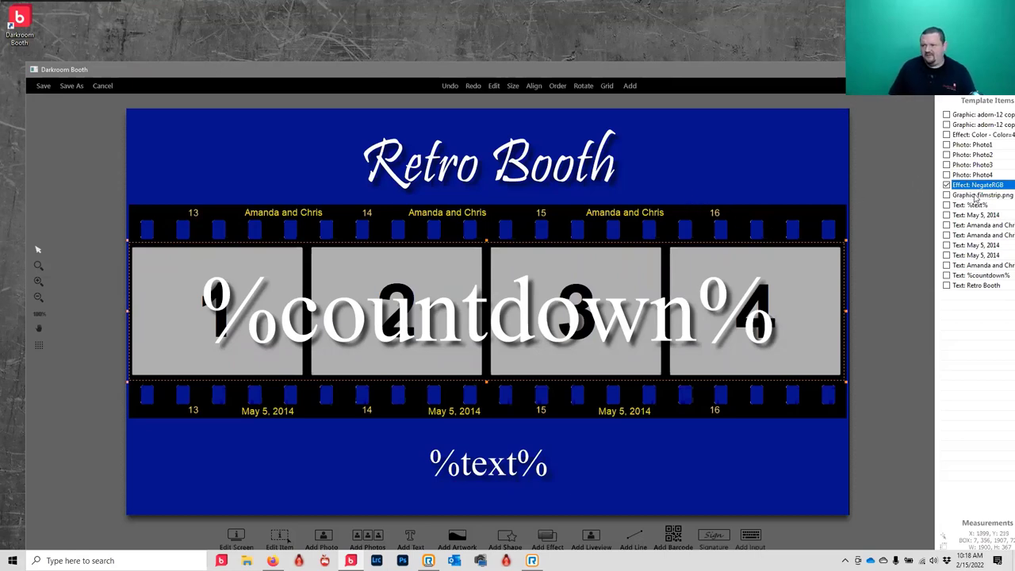
pyautogui.press('Delete')
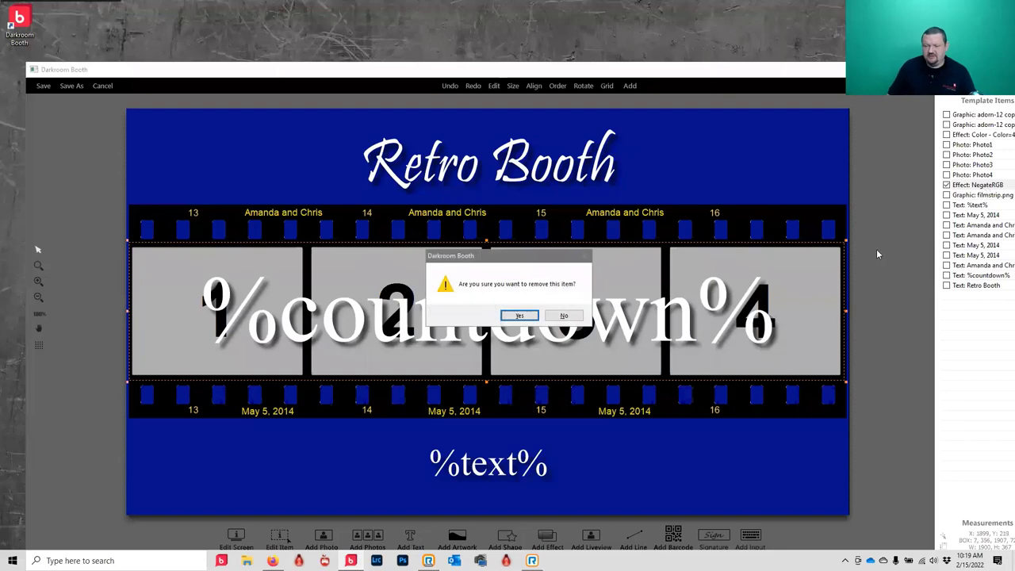
pyautogui.click(520, 315)
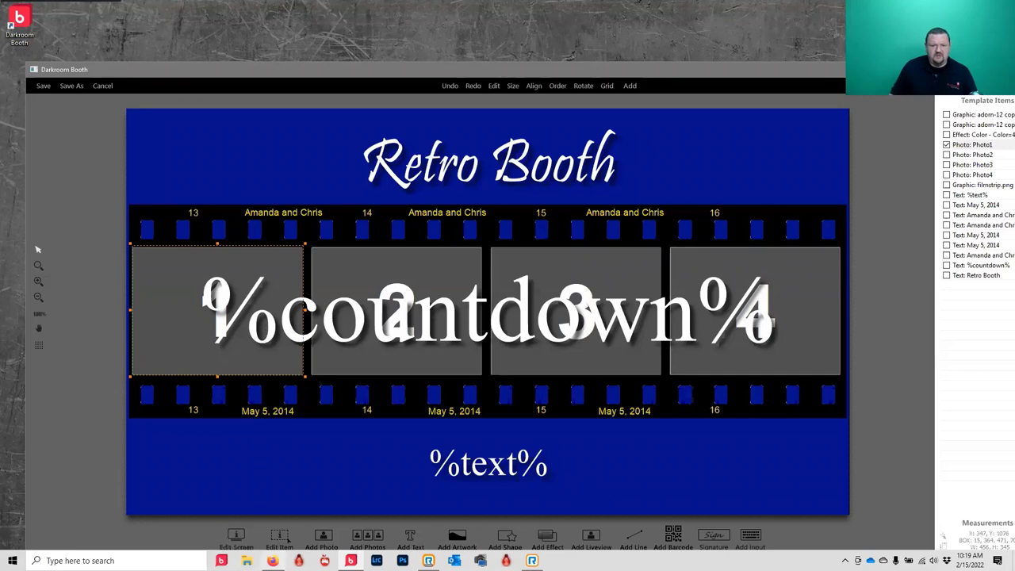
pyautogui.click(272, 561)
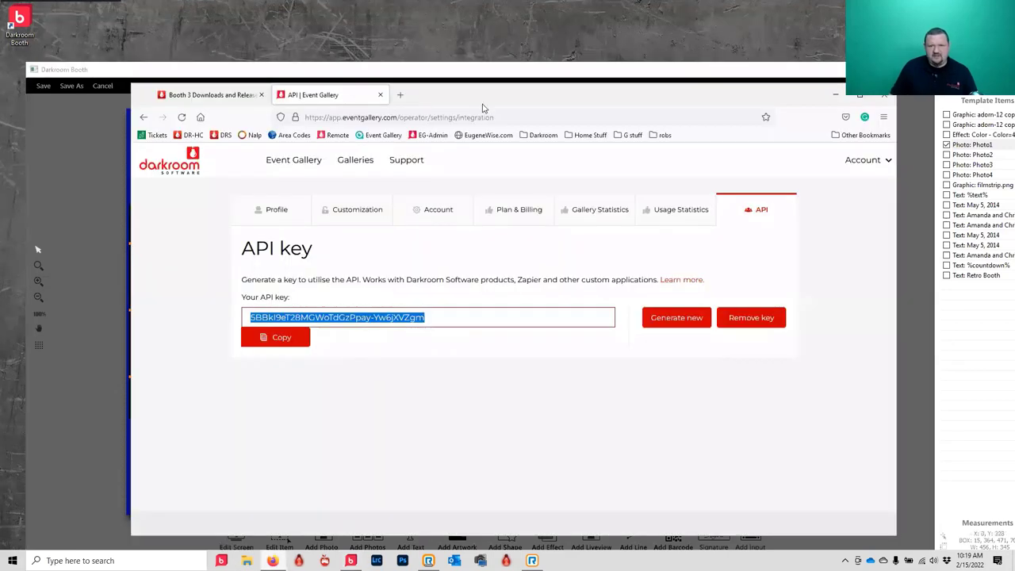
# - Check the Event Gallery site's albums in a new browser tab, then return to Darkroom Booth
pyautogui.click(400, 95)
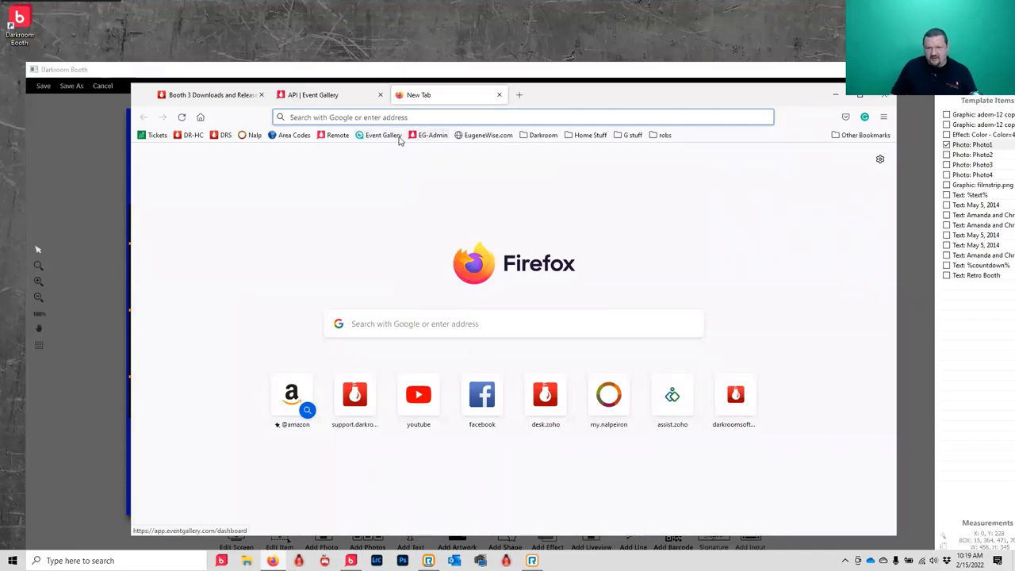
pyautogui.click(387, 136)
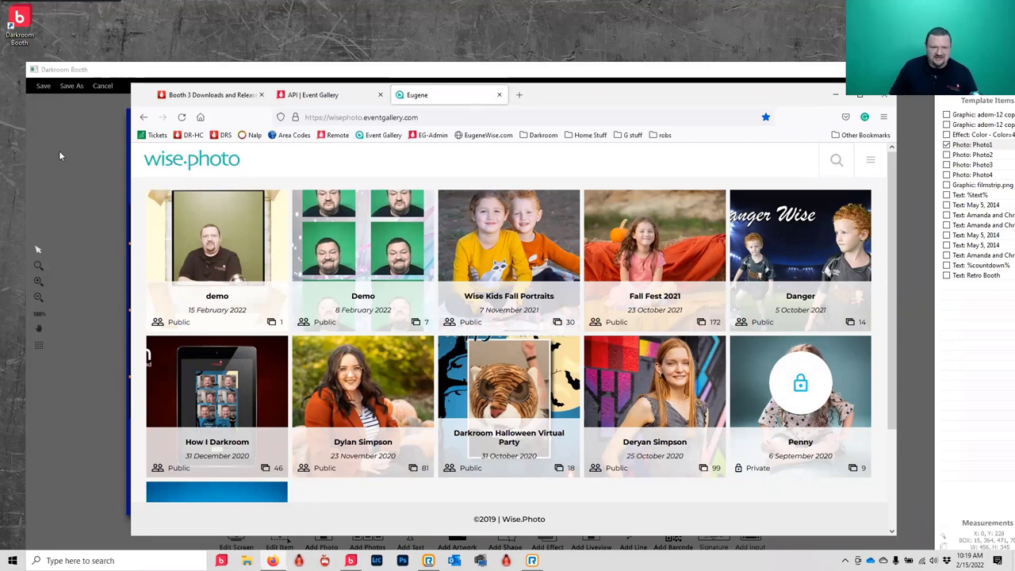
pyautogui.click(353, 17)
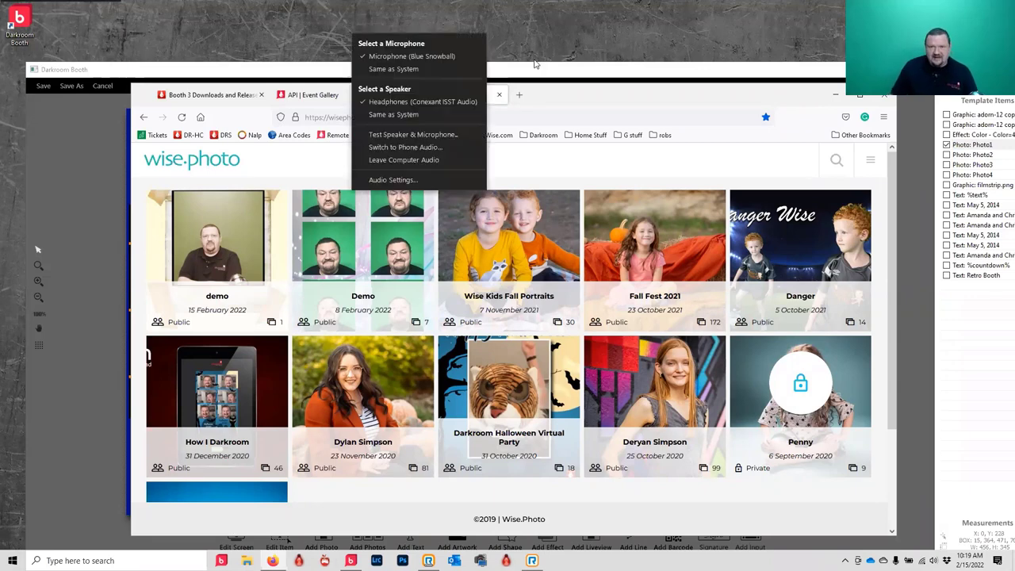
pyautogui.click(618, 94)
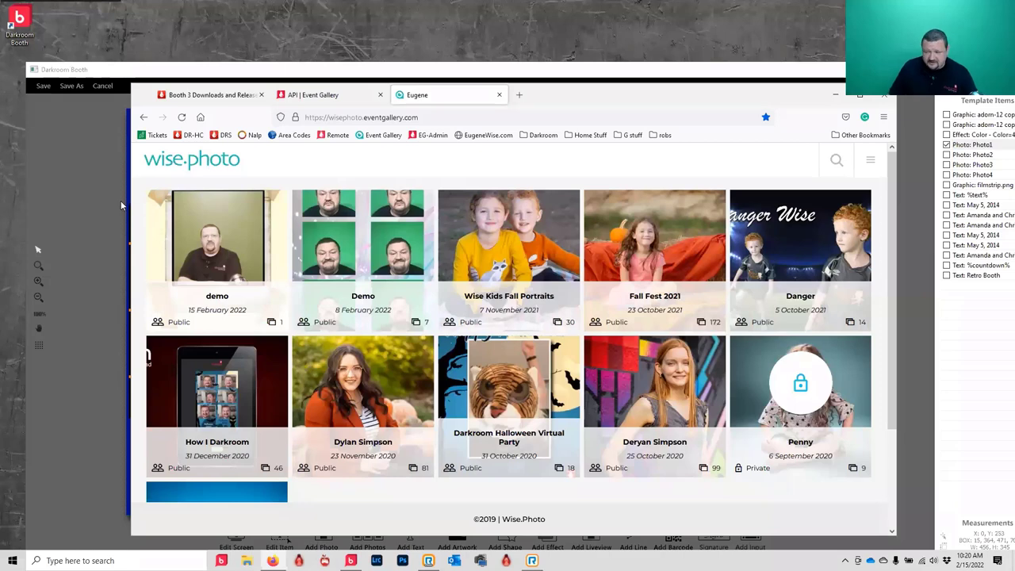
pyautogui.click(99, 191)
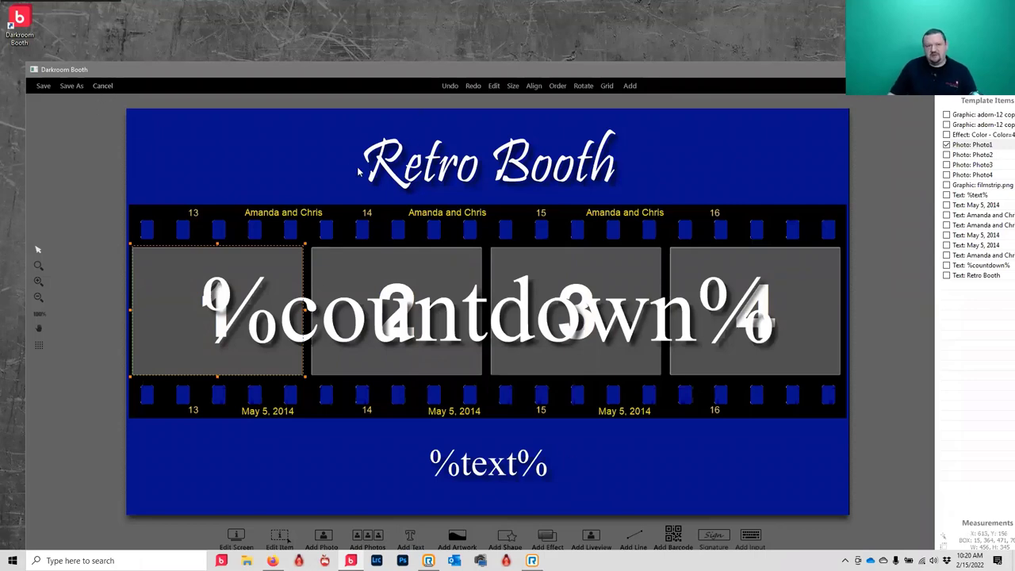
# - Discard the unsaved Film Strip edits and open the Touch Button Sample template
pyautogui.click(103, 85)
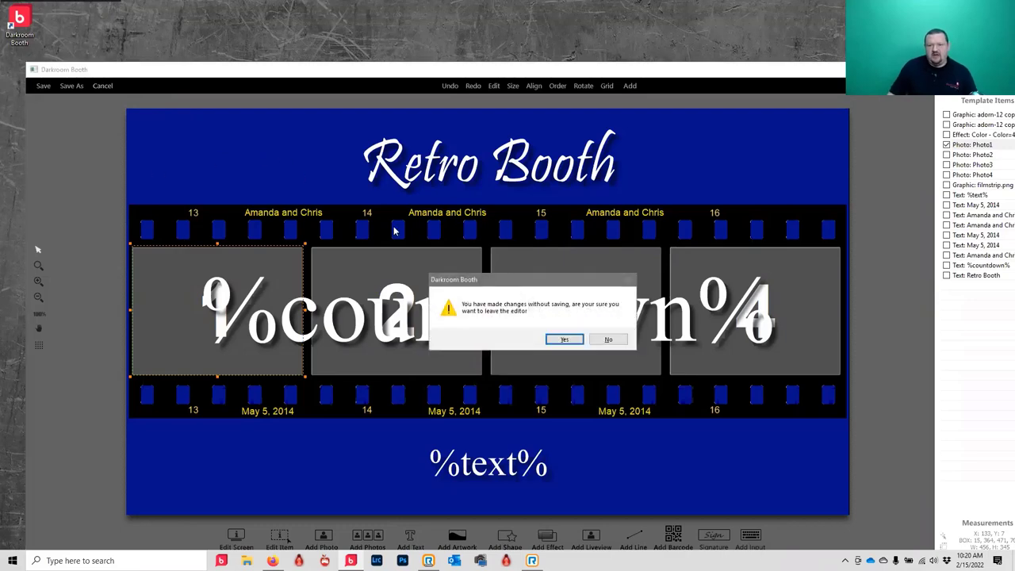
pyautogui.click(564, 339)
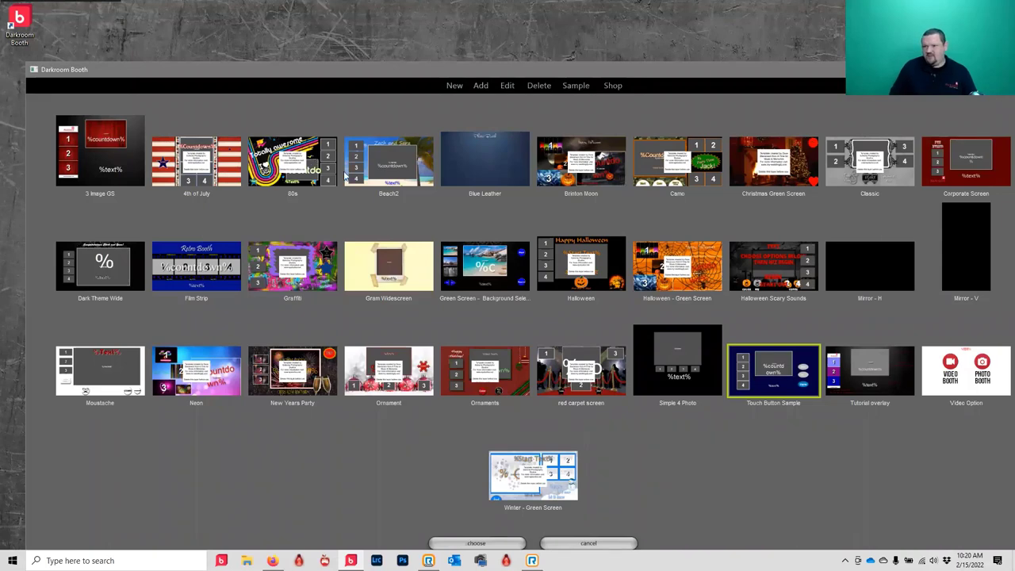
pyautogui.doubleClick(779, 369)
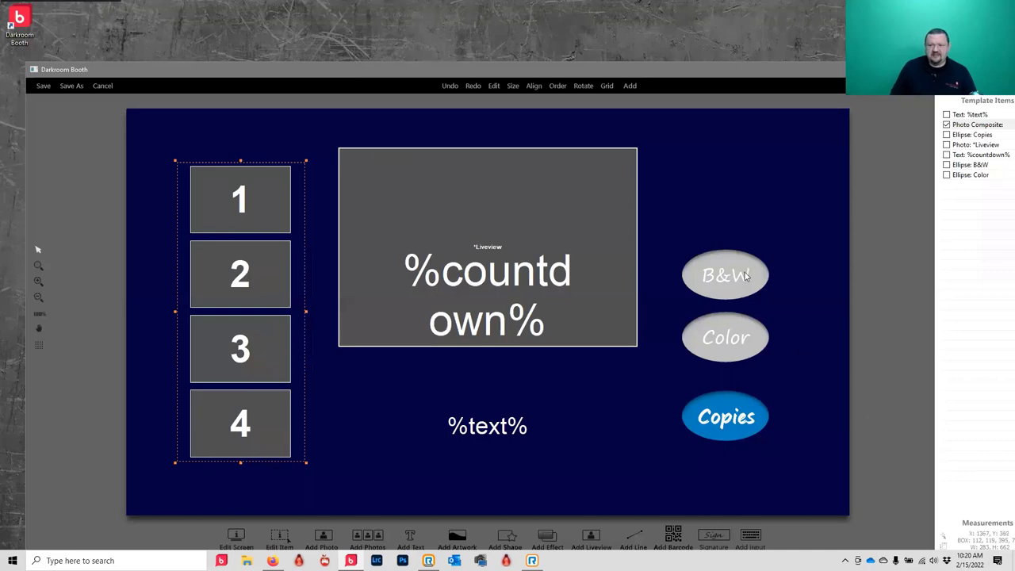
# - Review the B&W button's shape properties without changes, then close the template discarding edits
pyautogui.doubleClick(746, 274)
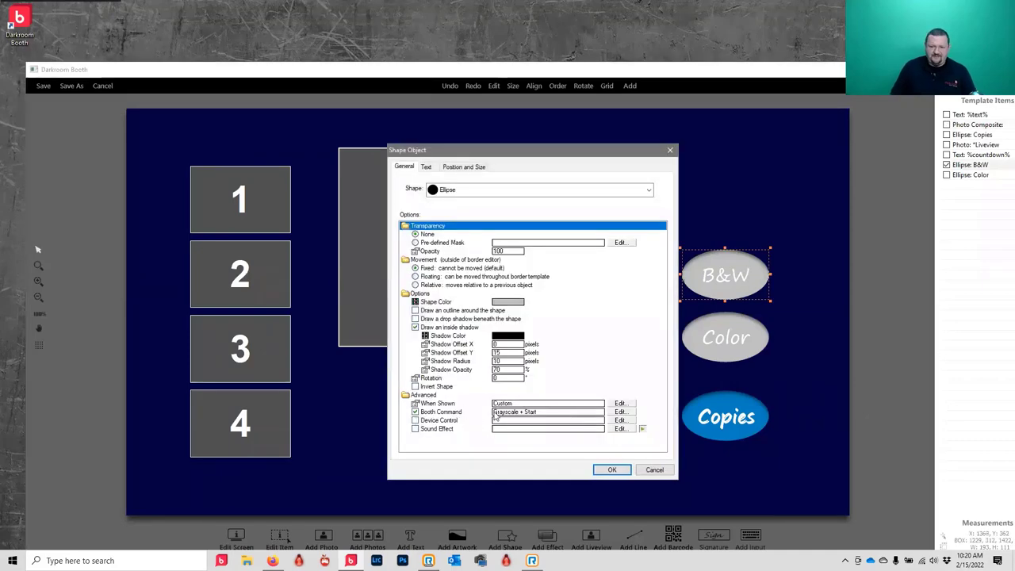
pyautogui.click(655, 471)
pyautogui.click(103, 88)
pyautogui.click(563, 342)
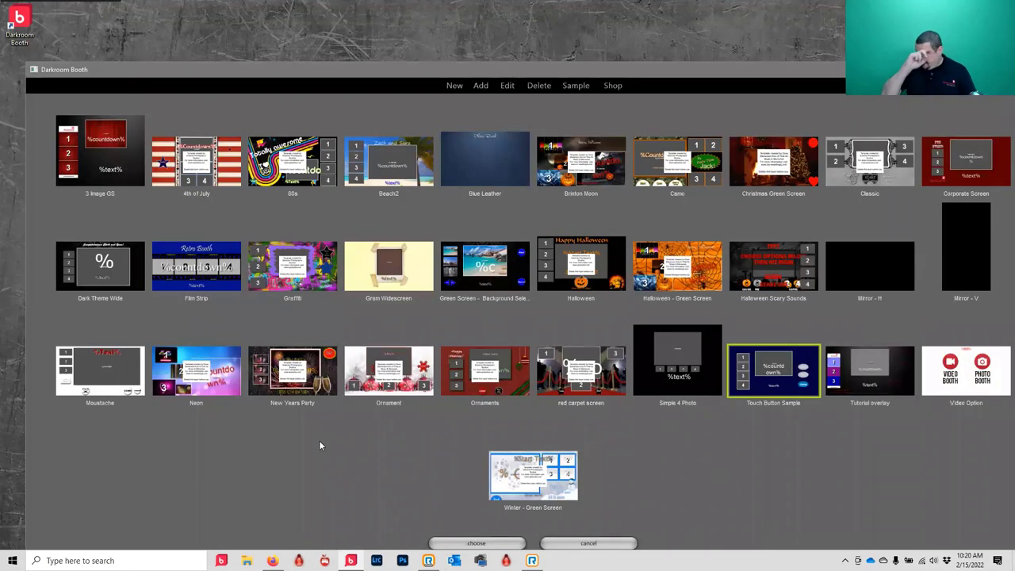
pyautogui.doubleClick(974, 362)
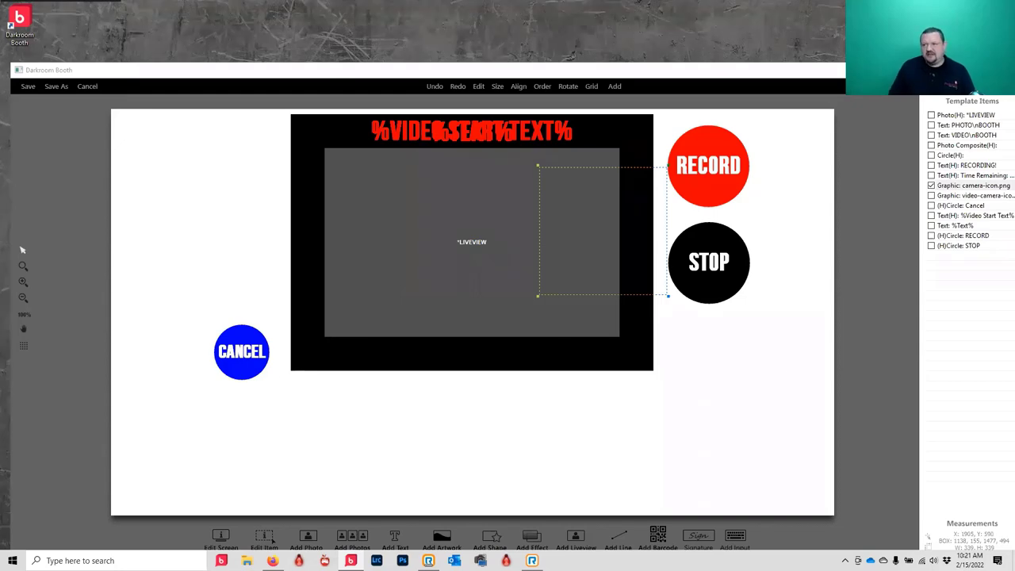
pyautogui.click(972, 101)
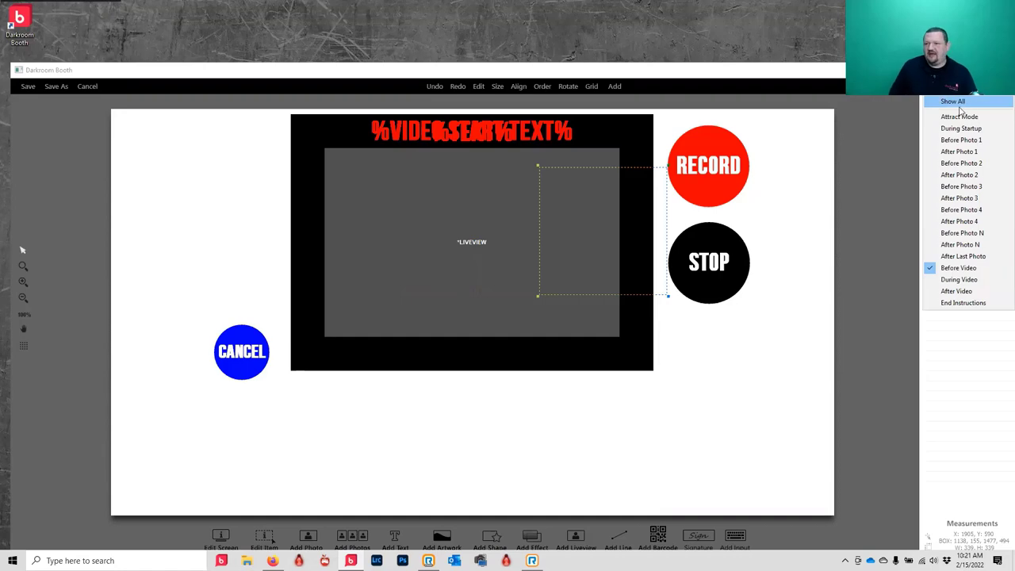
pyautogui.click(961, 162)
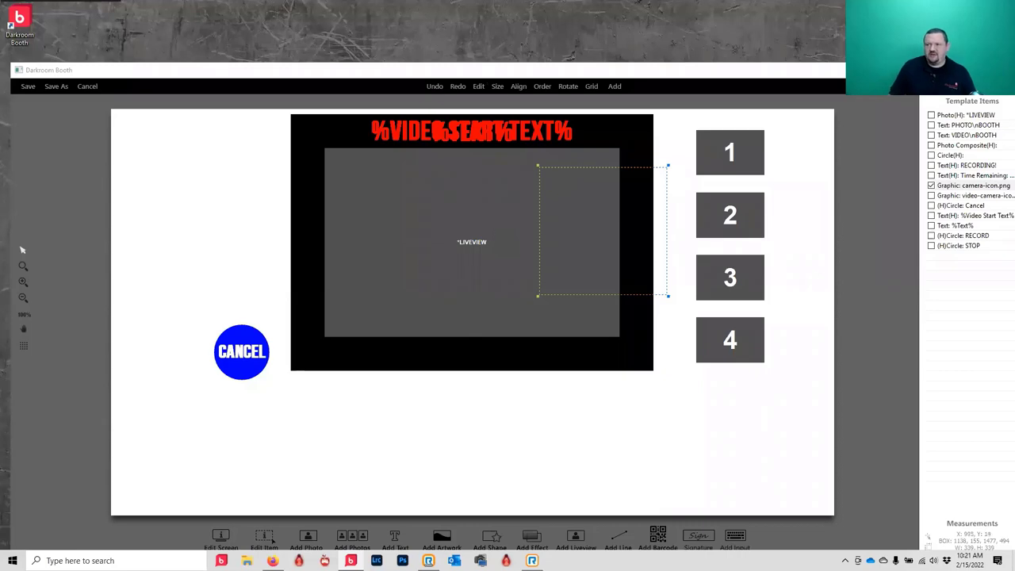
pyautogui.click(960, 101)
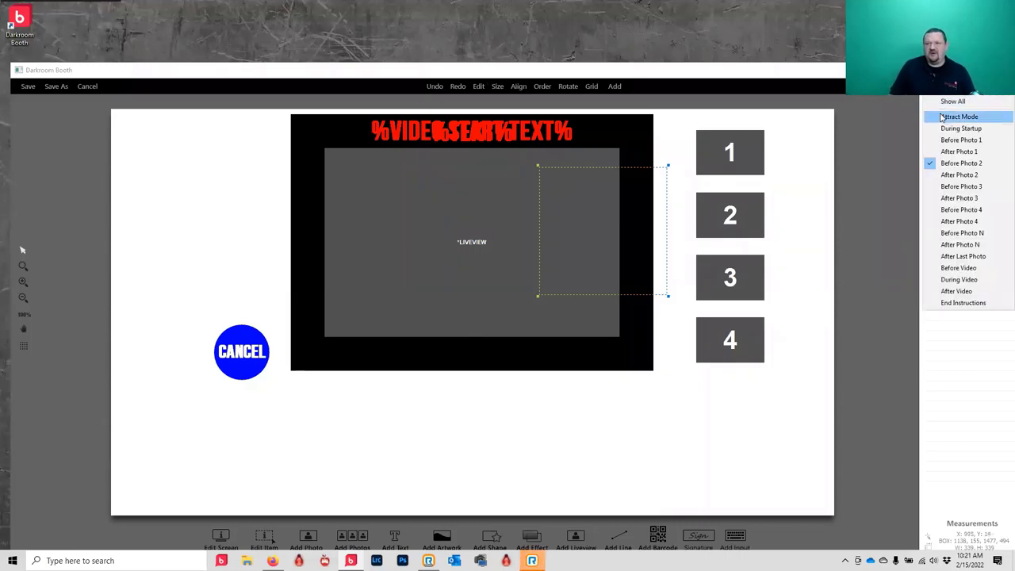
pyautogui.click(944, 116)
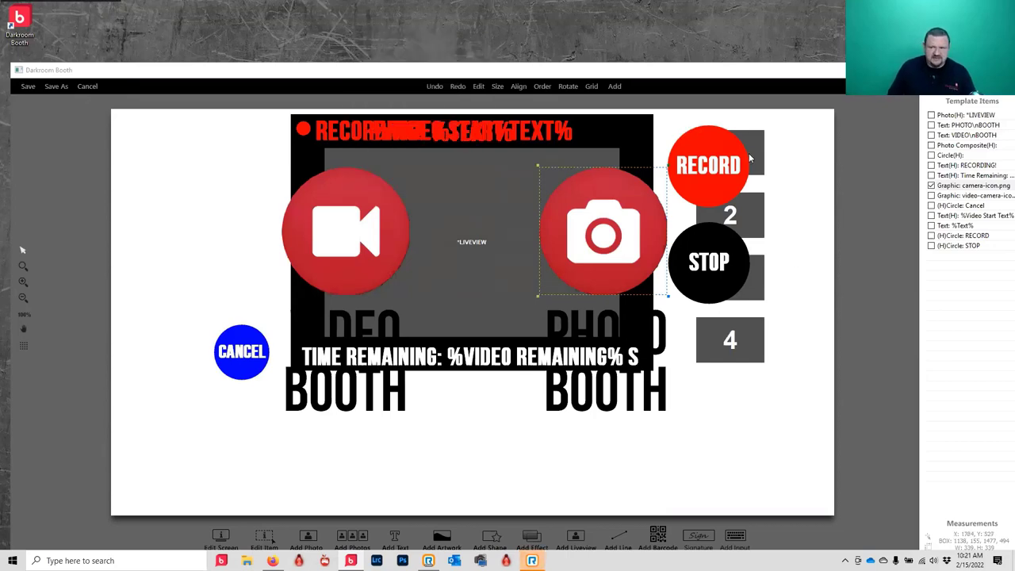
pyautogui.click(87, 87)
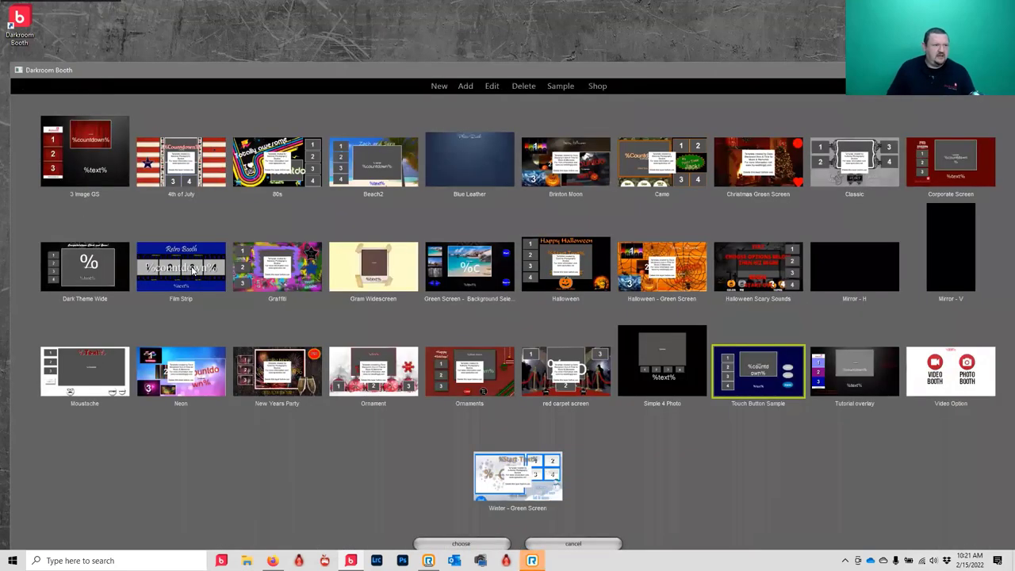
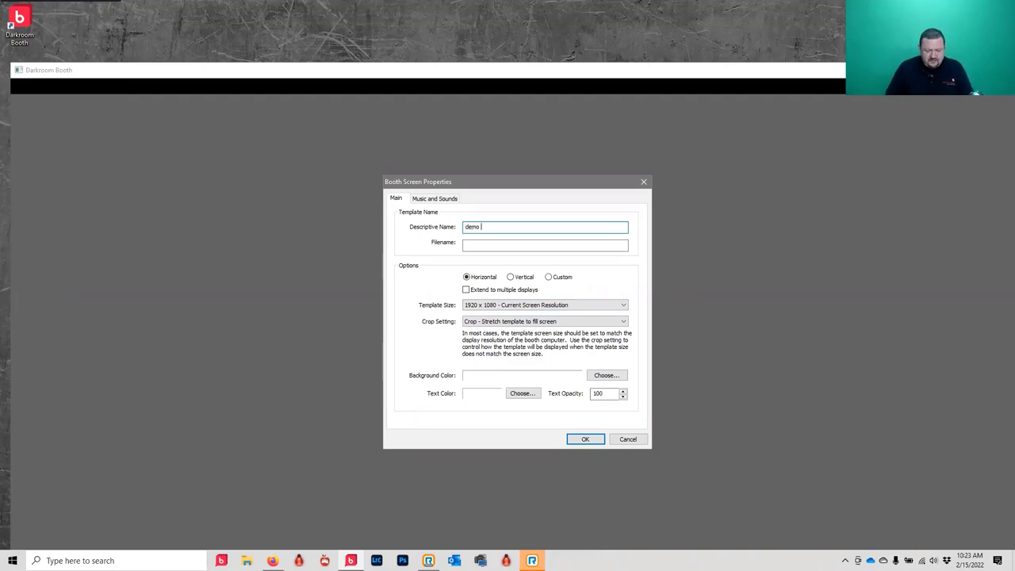
# - Name the booth screen template 'demo screen' and open its blank 1920 x 1080 canvas
pyautogui.write('een')
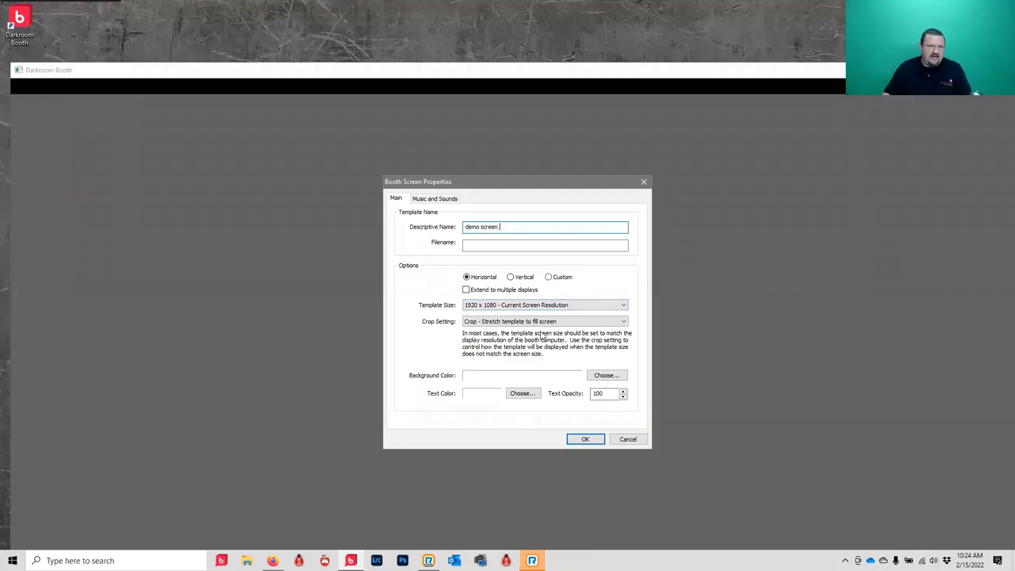
pyautogui.click(582, 439)
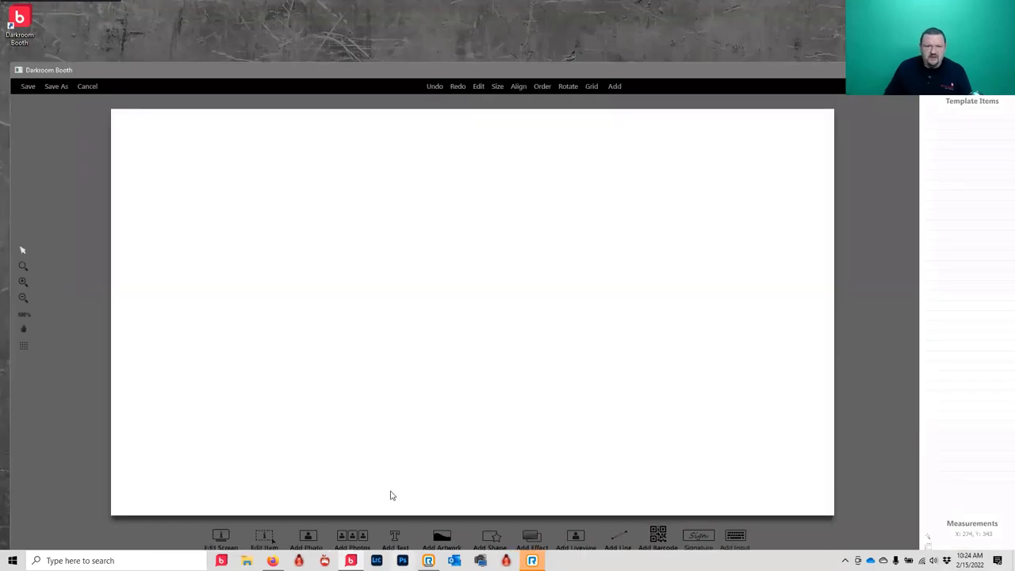
# - Add screen3.jpg from the Desktop as the poker-chip and cards background graphic
pyautogui.click(438, 540)
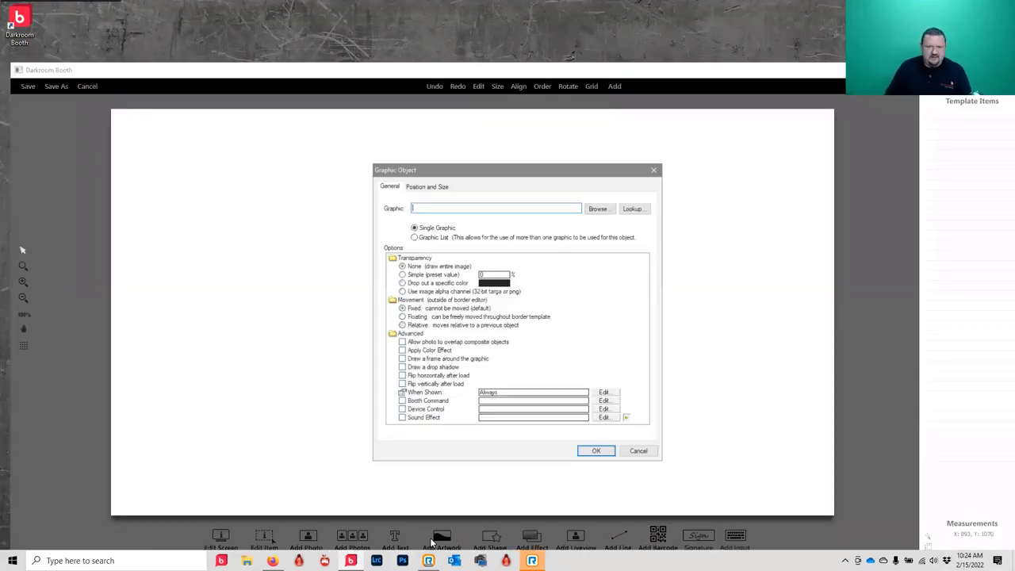
pyautogui.click(608, 209)
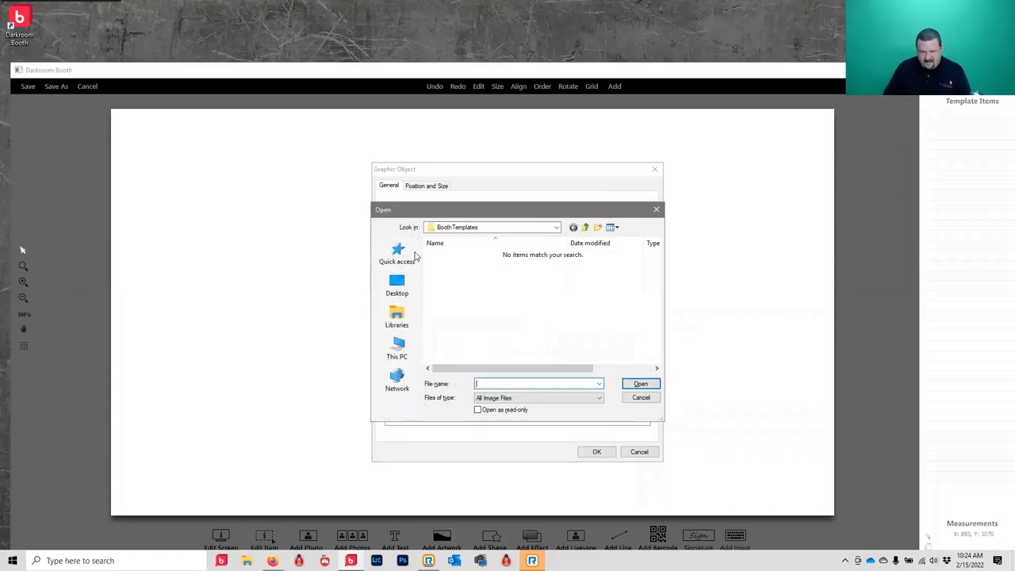
pyautogui.click(400, 291)
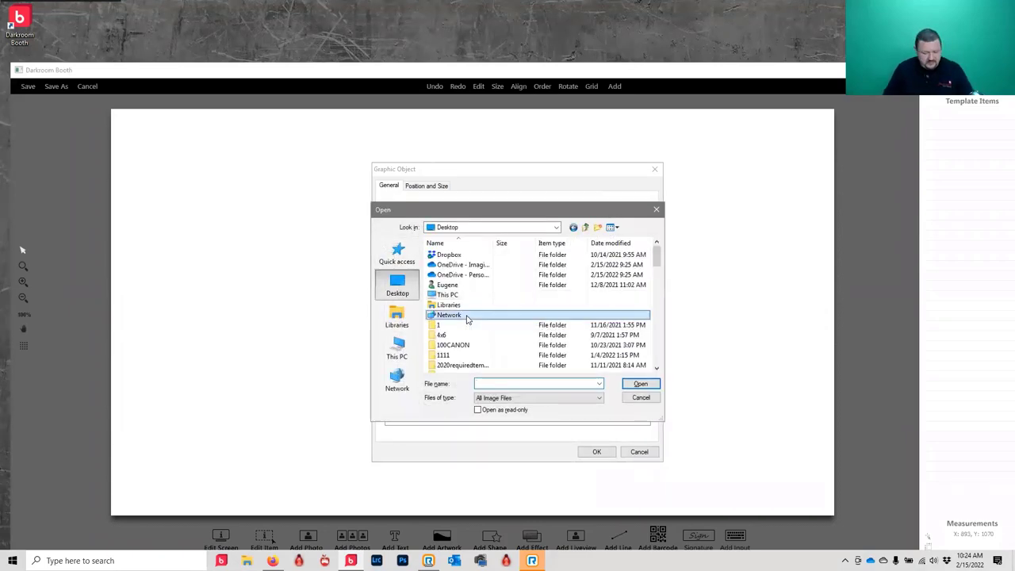
pyautogui.scroll(-5, 467, 319)
pyautogui.click(454, 264)
pyautogui.scroll(-5, 477, 357)
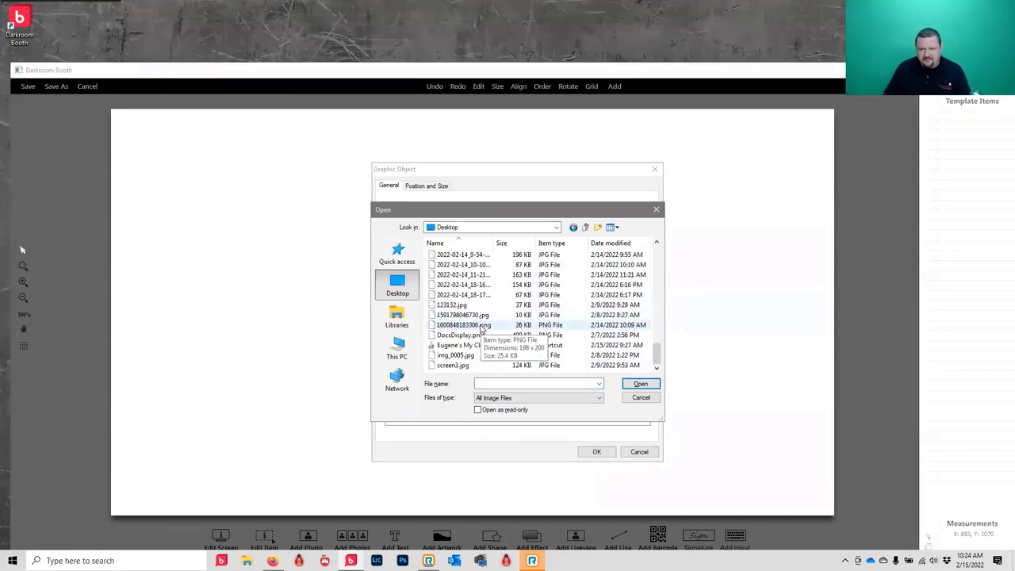
pyautogui.click(455, 366)
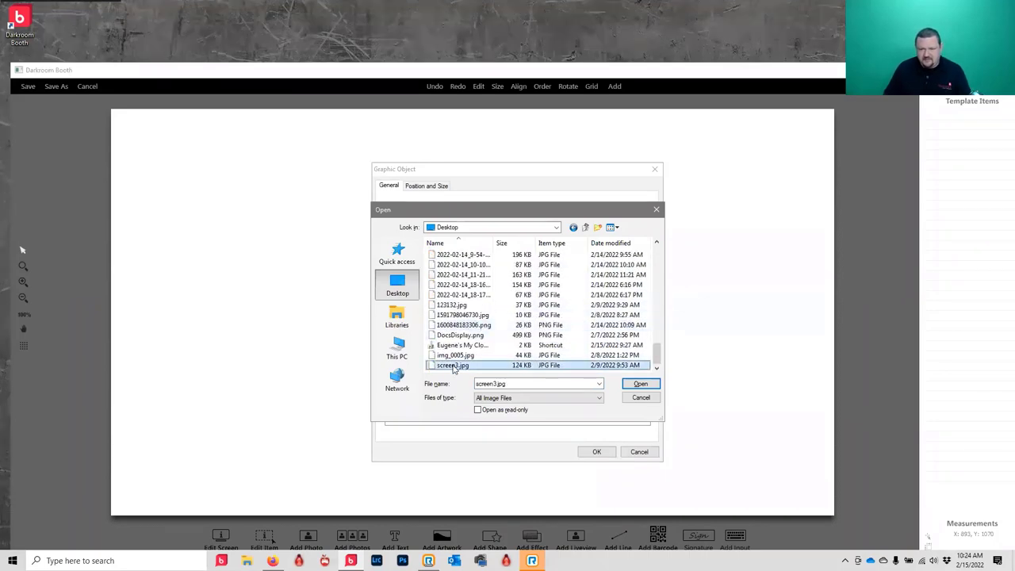
pyautogui.click(640, 383)
pyautogui.click(593, 453)
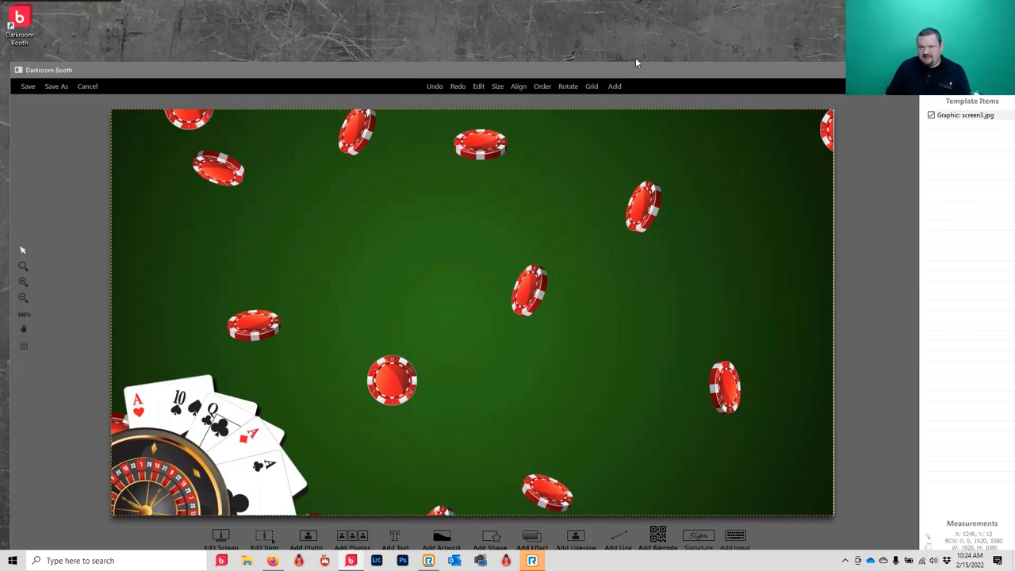
# - Add a Liveview area, shrunk to 1034 x 689 and centred over the casino background
pyautogui.moveTo(633, 67); pyautogui.dragTo(632, 47)
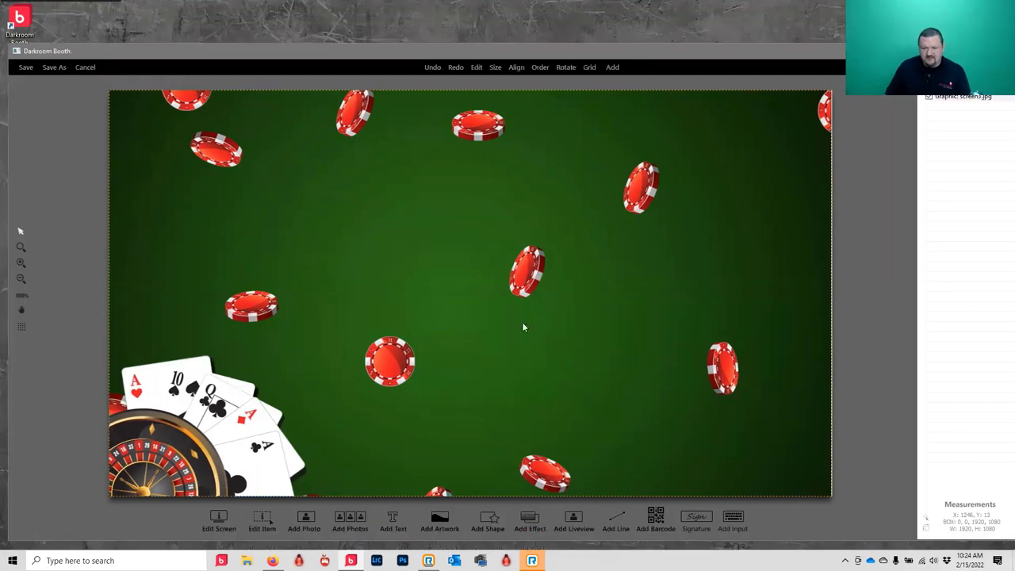
pyautogui.click(575, 525)
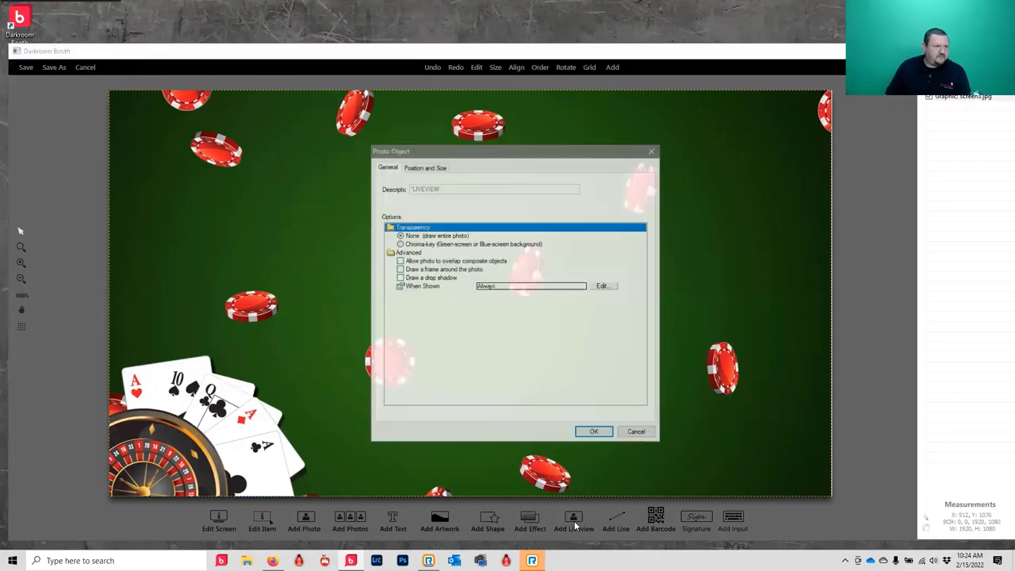
pyautogui.click(593, 432)
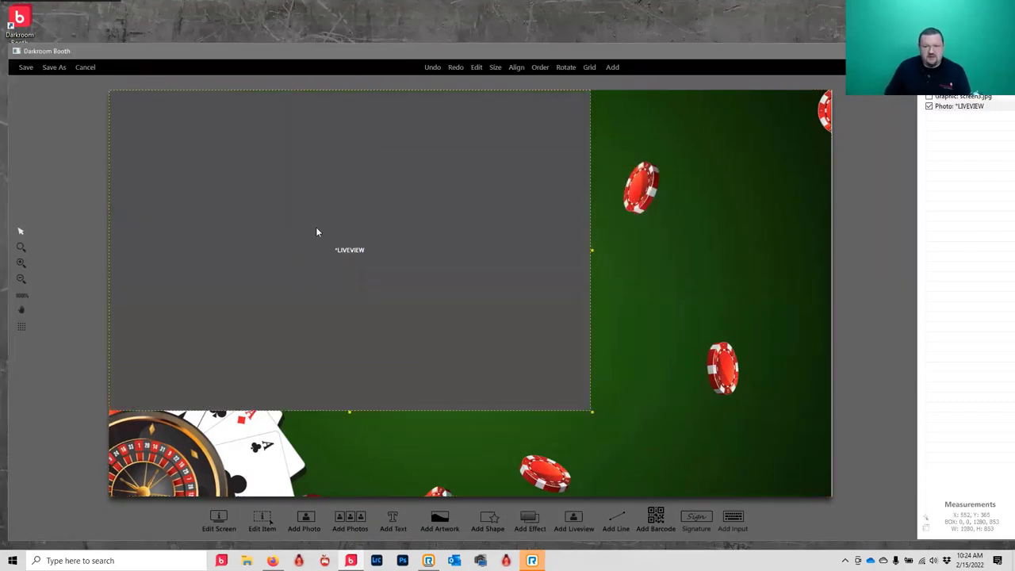
pyautogui.moveTo(321, 251); pyautogui.dragTo(451, 264)
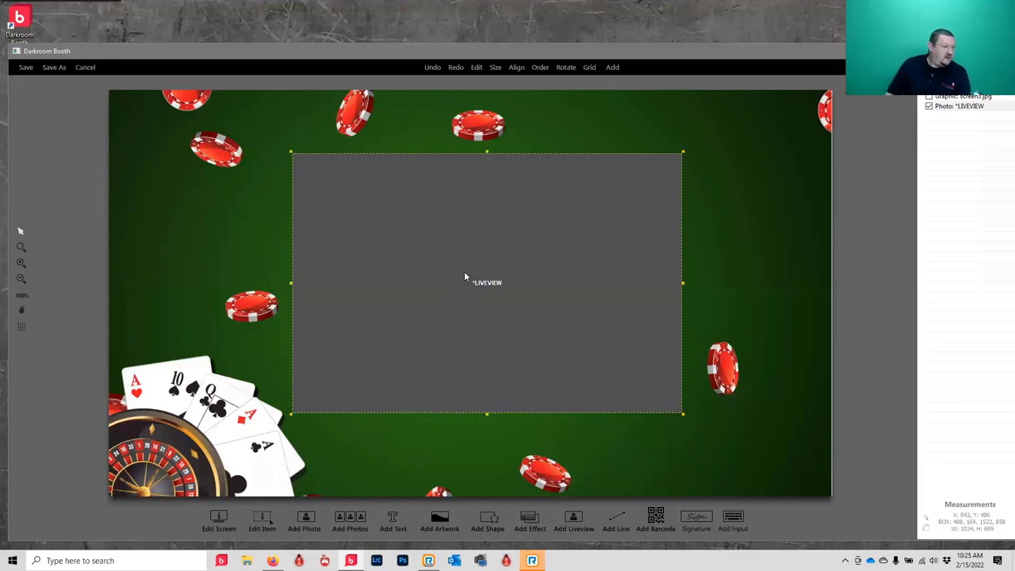
pyautogui.moveTo(464, 275); pyautogui.dragTo(451, 276)
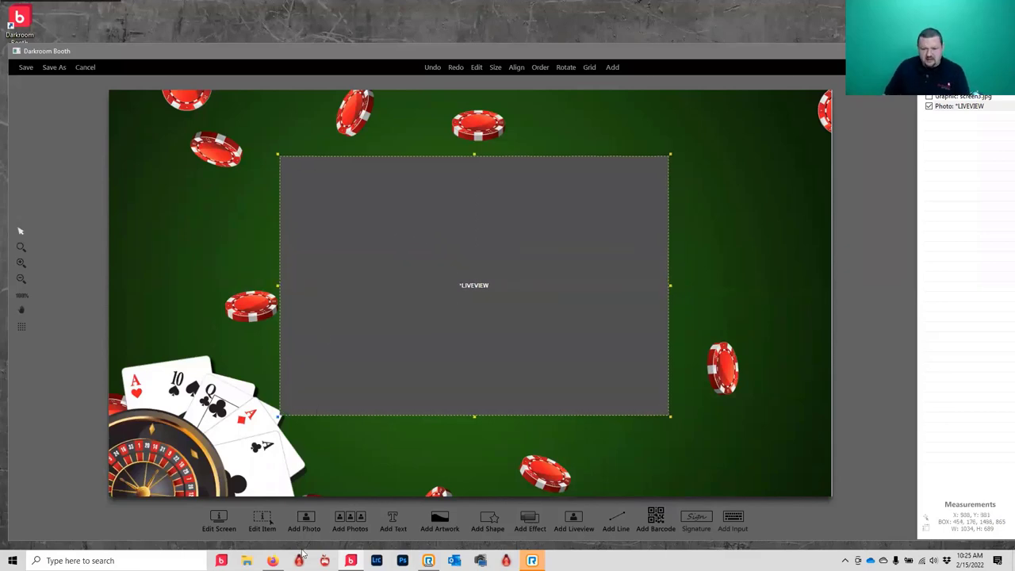
# - Add a photo composite laid out as 3 rows by 1 column
pyautogui.click(354, 522)
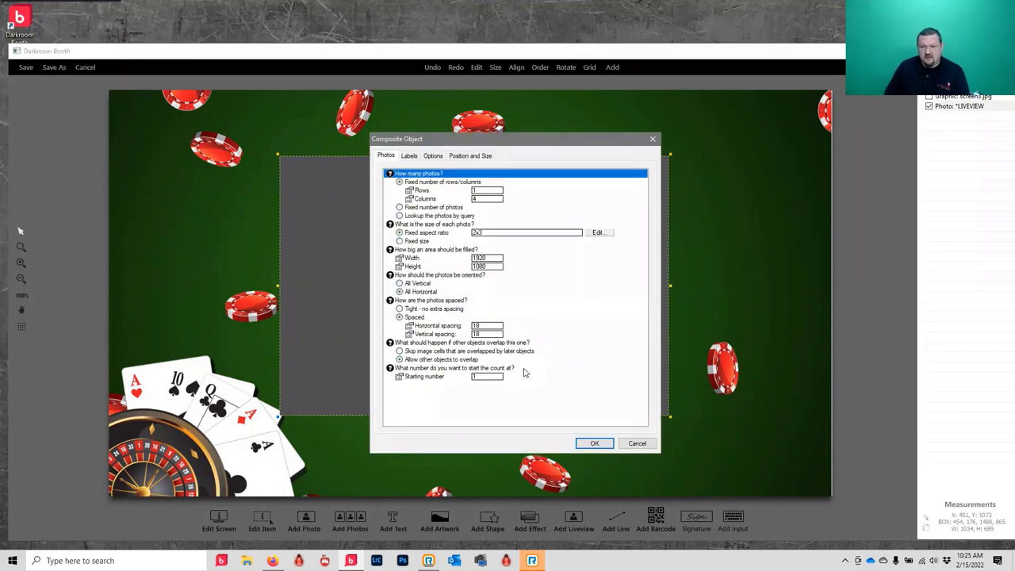
pyautogui.click(480, 198)
pyautogui.write('32')
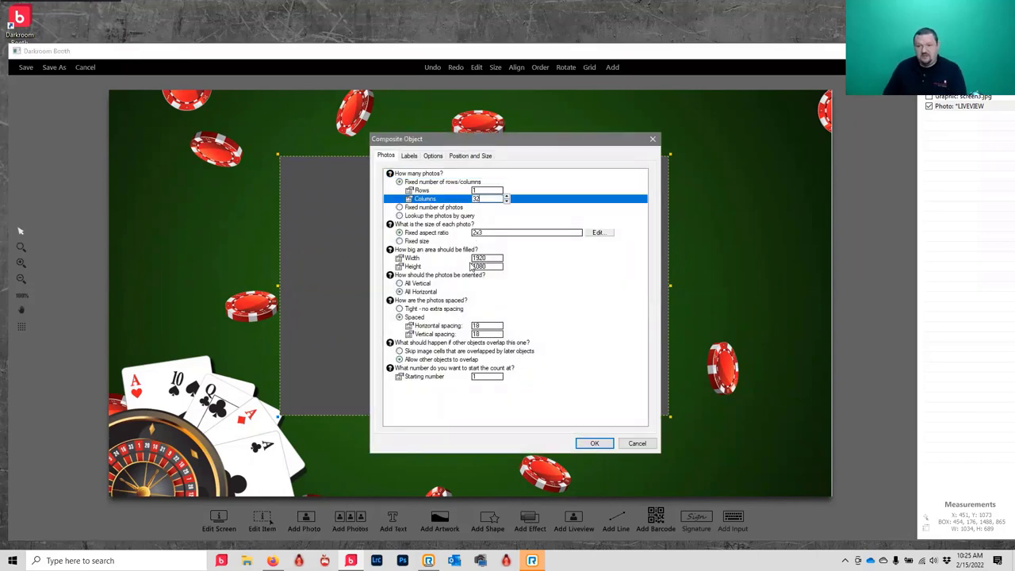
pyautogui.press('BackSpace')
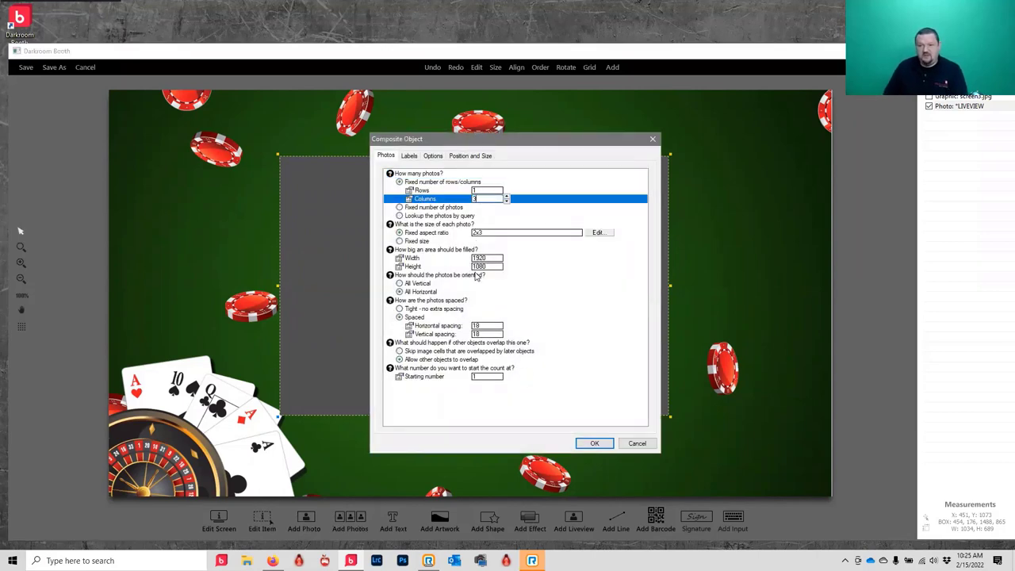
pyautogui.click(592, 444)
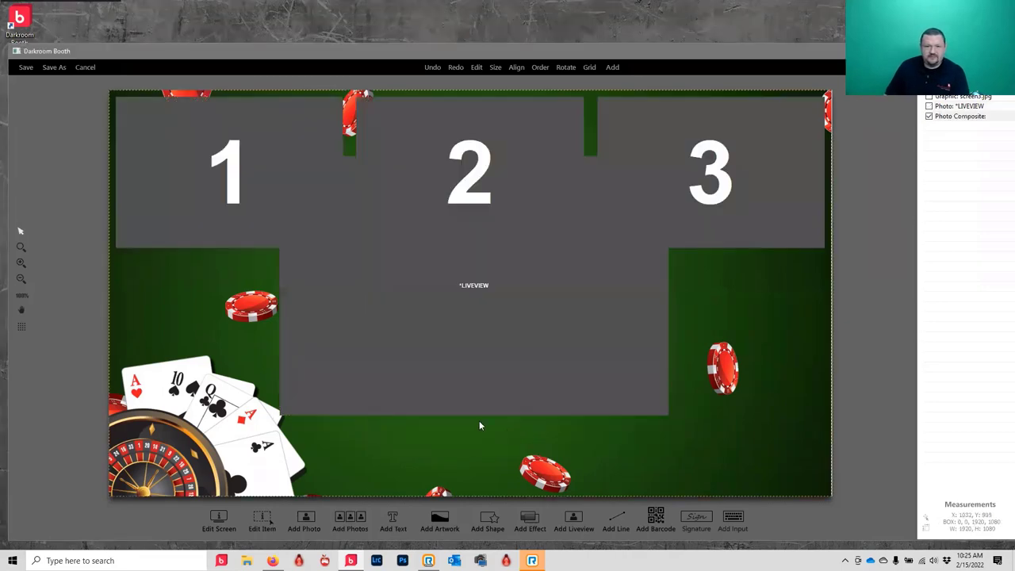
pyautogui.doubleClick(140, 155)
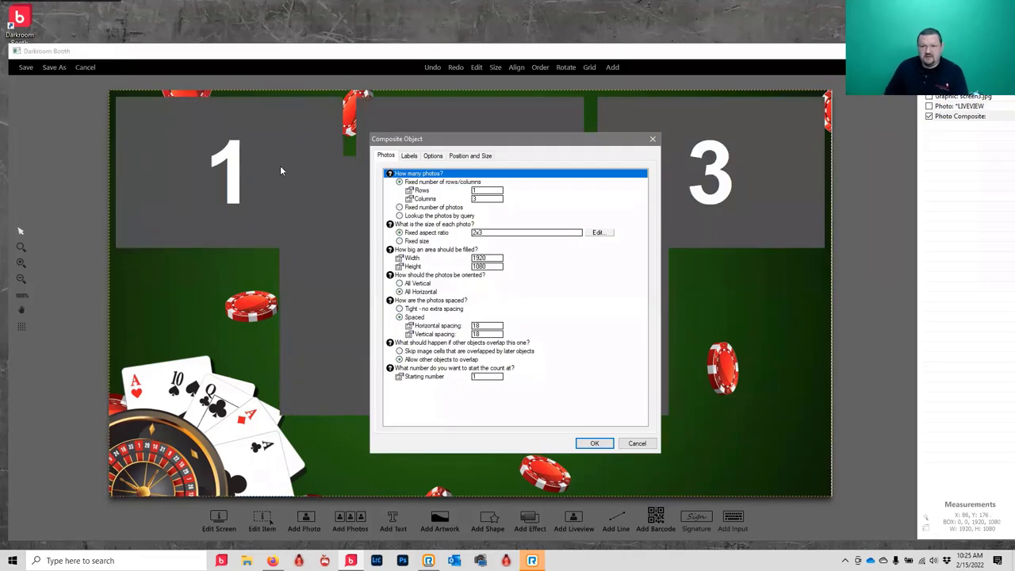
pyautogui.click(482, 192)
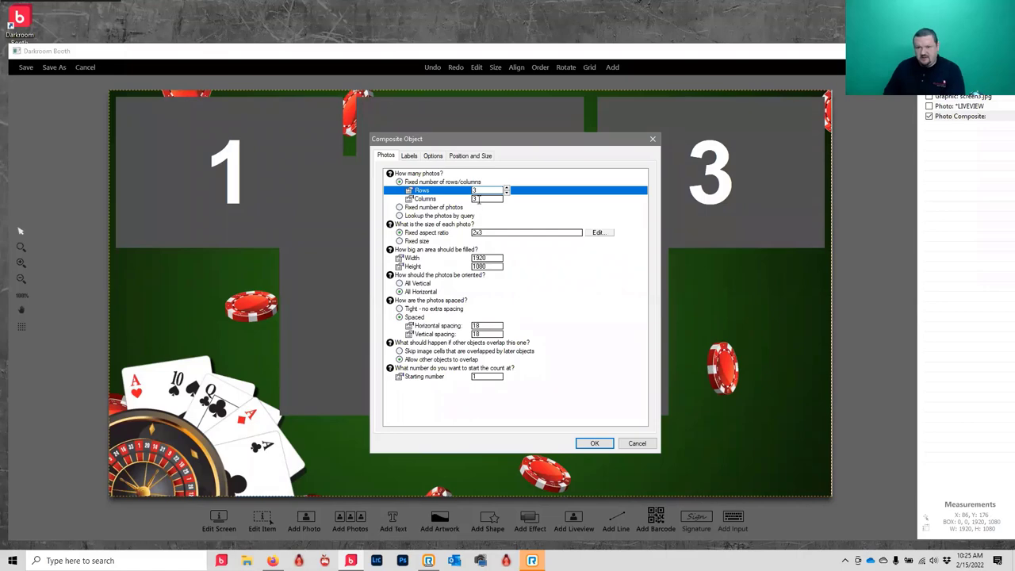
pyautogui.click(594, 443)
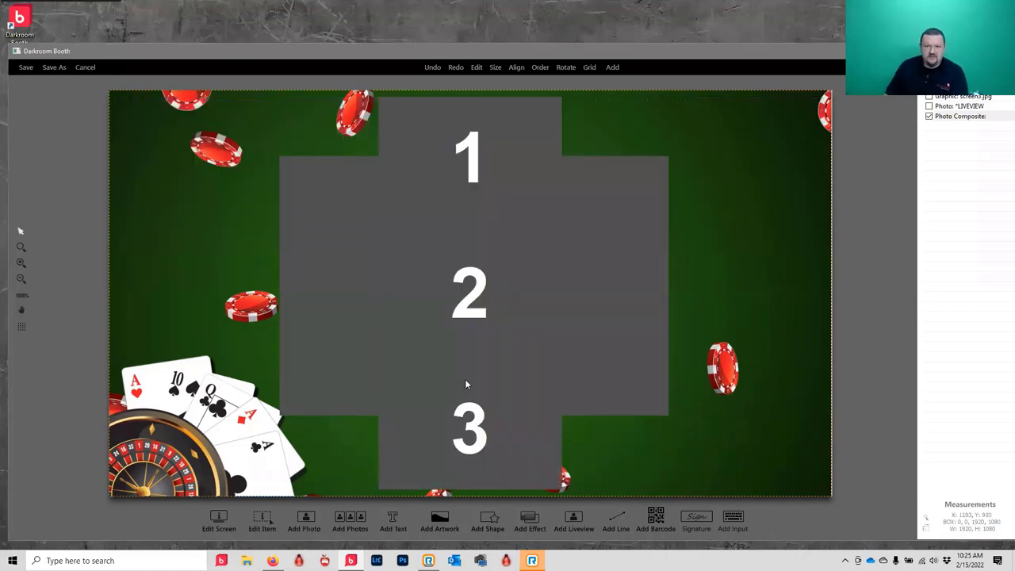
# - Resize the three-photo stack into a narrow strip to the right of the live view
pyautogui.moveTo(478, 283); pyautogui.dragTo(739, 299)
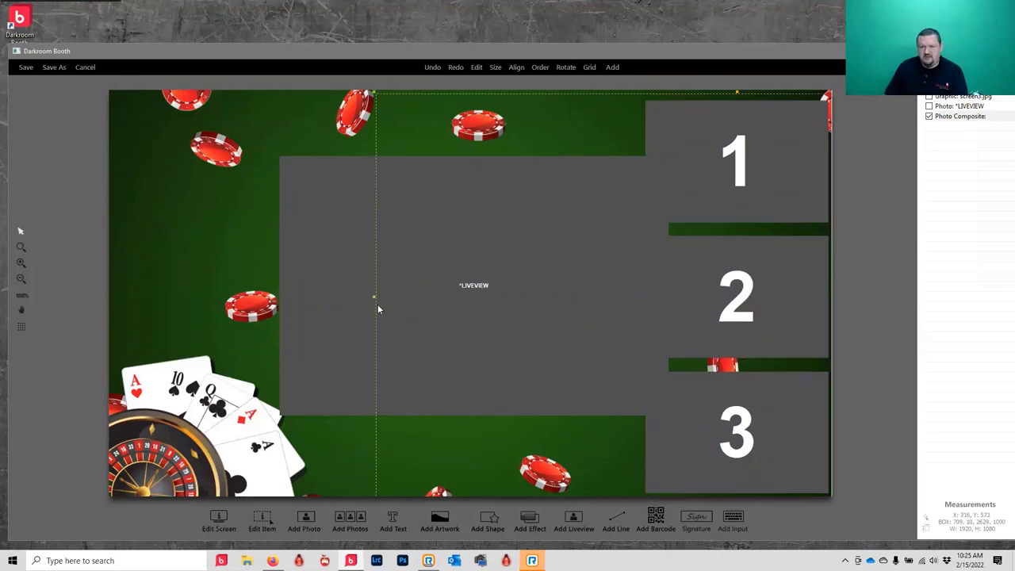
pyautogui.moveTo(372, 297); pyautogui.dragTo(751, 319)
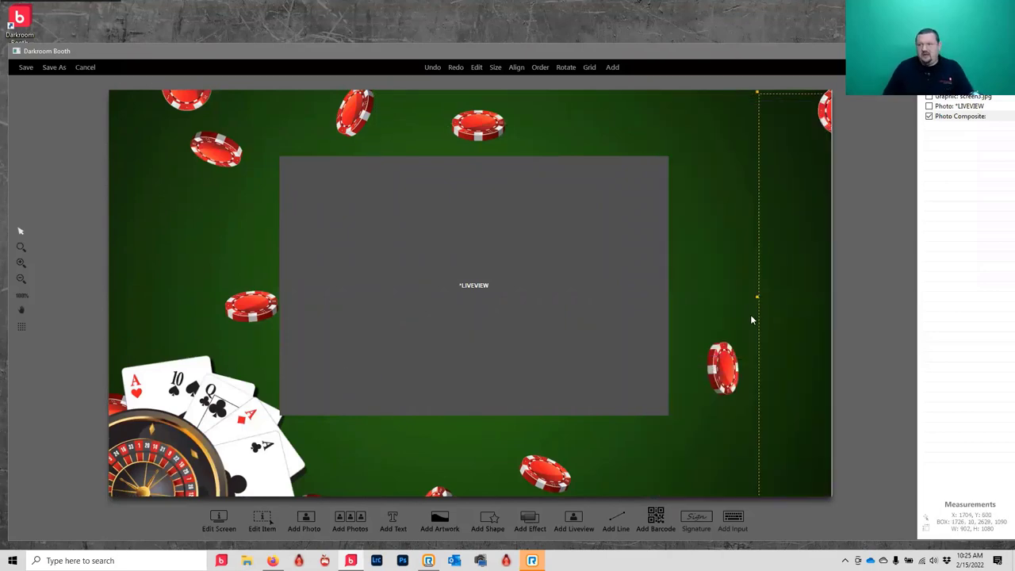
pyautogui.press('Left')
pyautogui.press('Left')
pyautogui.press('Left')
pyautogui.press('Left')
pyautogui.press('Left')
pyautogui.press('Left')
pyautogui.press('Left')
pyautogui.press('Left')
pyautogui.press('Left')
pyautogui.press('Left')
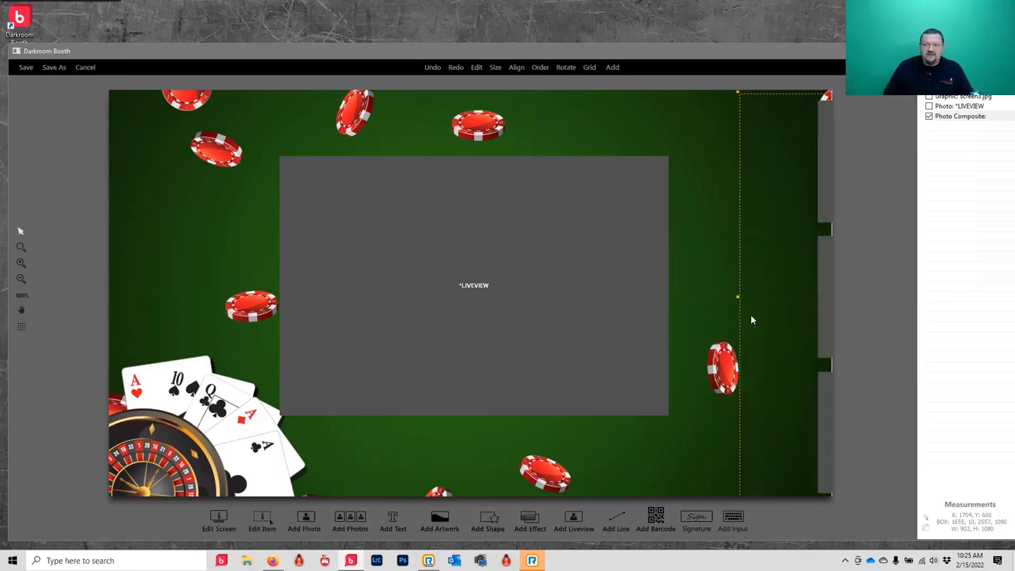
pyautogui.press('Left')
pyautogui.press('Left')
pyautogui.press('Left')
pyautogui.press('Left')
pyautogui.press('Left')
pyautogui.press('Left')
pyautogui.press('Left')
pyautogui.press('Left')
pyautogui.press('Left')
pyautogui.press('Left')
pyautogui.press('Left')
pyautogui.press('Left')
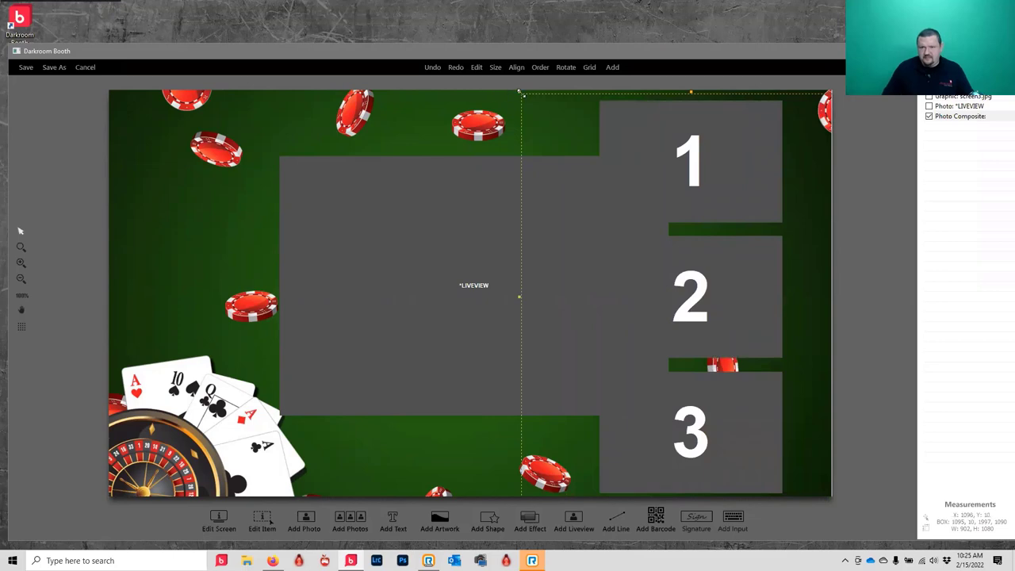
pyautogui.moveTo(521, 93); pyautogui.dragTo(604, 161)
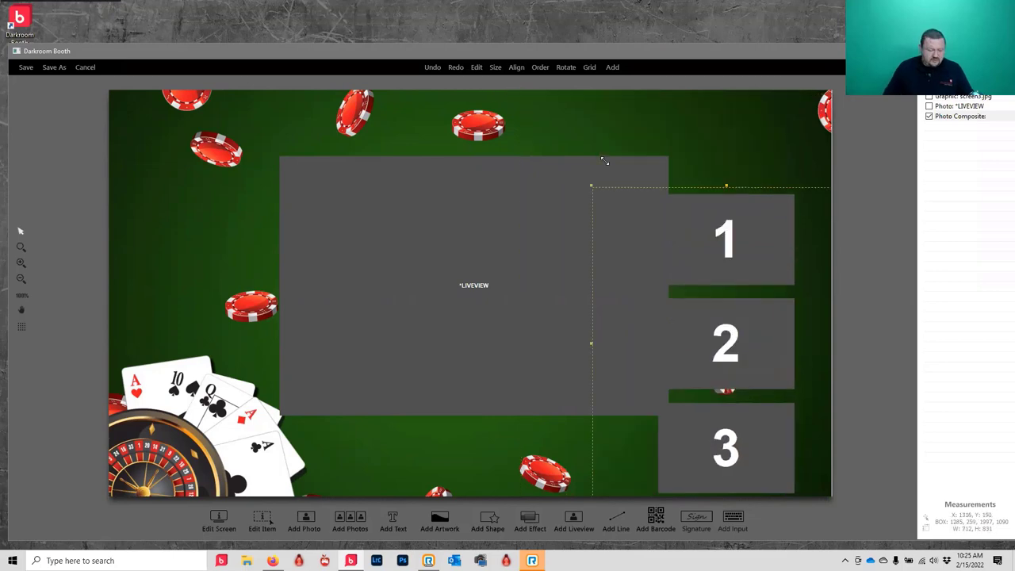
pyautogui.moveTo(746, 242); pyautogui.dragTo(739, 149)
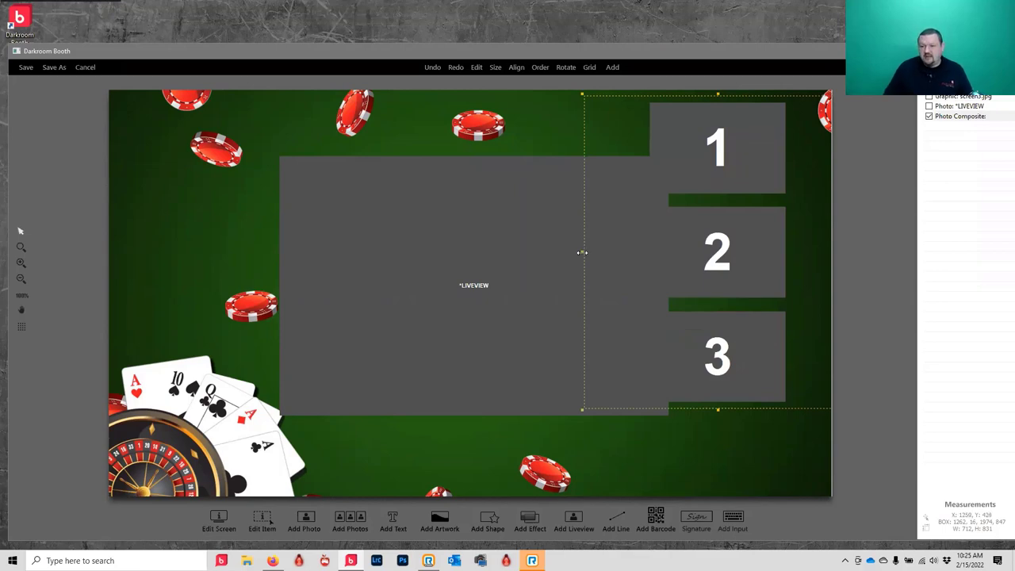
pyautogui.moveTo(584, 253); pyautogui.dragTo(664, 250)
pyautogui.moveTo(730, 277); pyautogui.dragTo(727, 290)
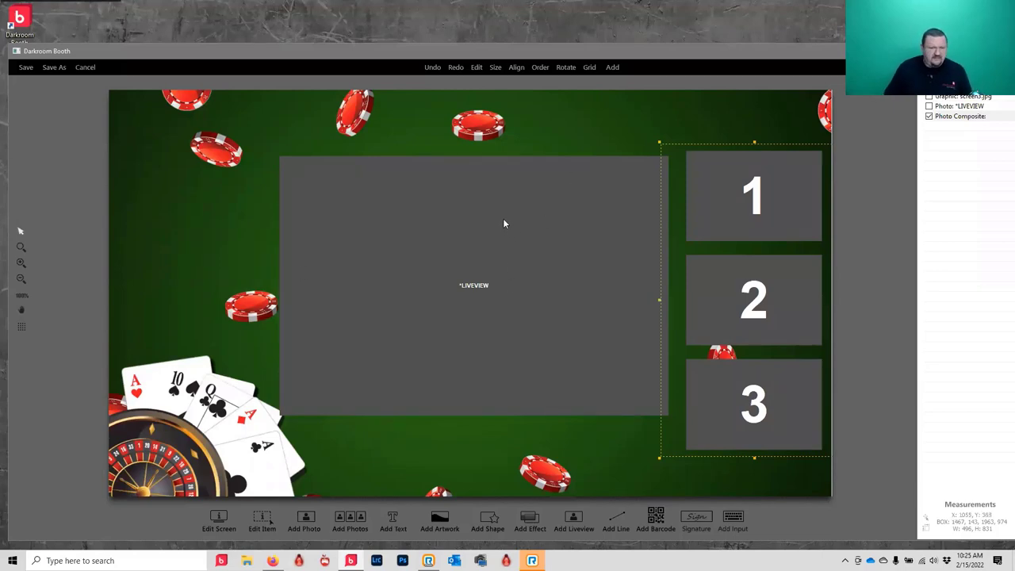
# - Add a text element containing the special %Text% field
pyautogui.click(398, 524)
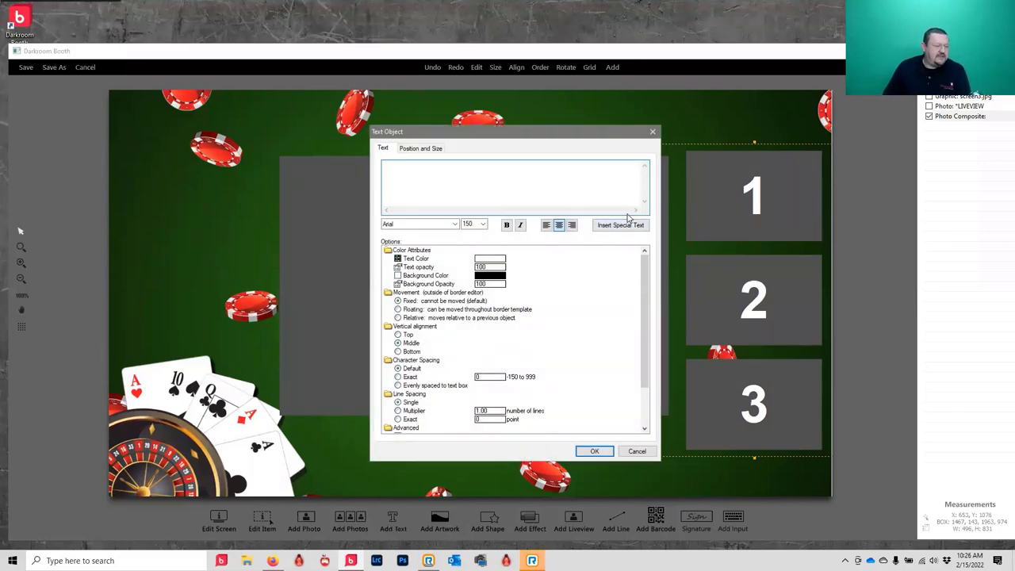
pyautogui.click(614, 230)
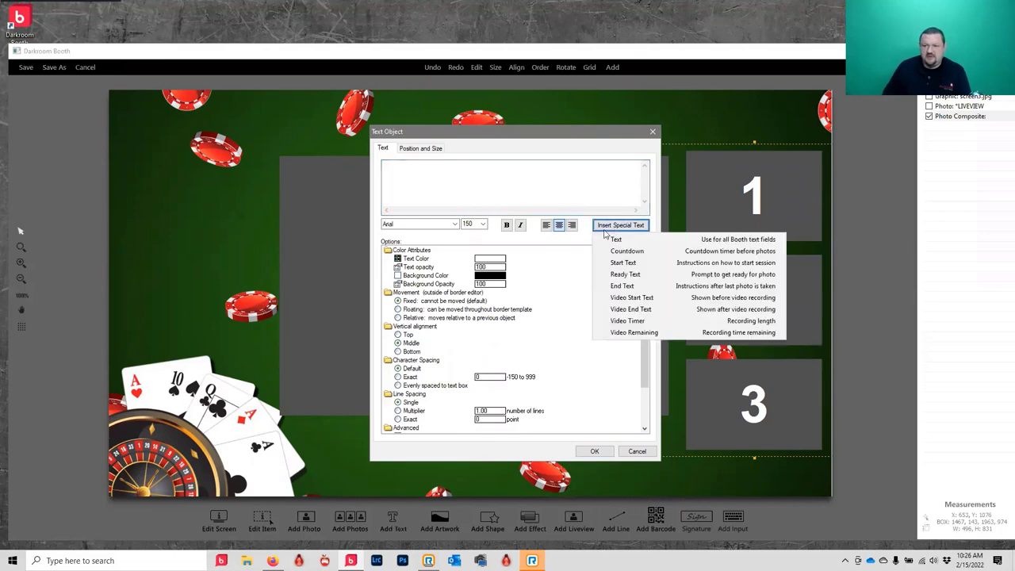
pyautogui.click(622, 241)
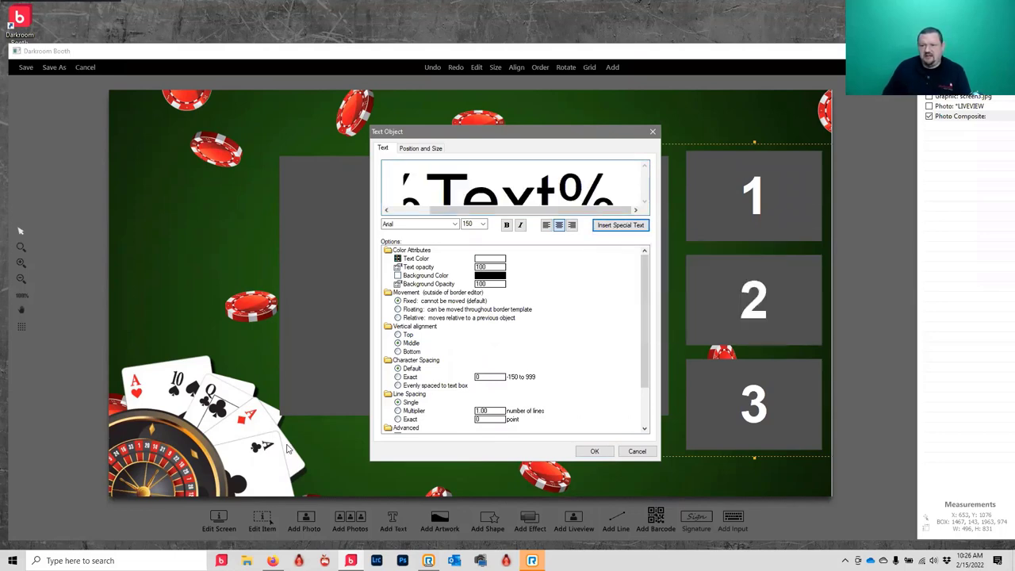
pyautogui.click(594, 452)
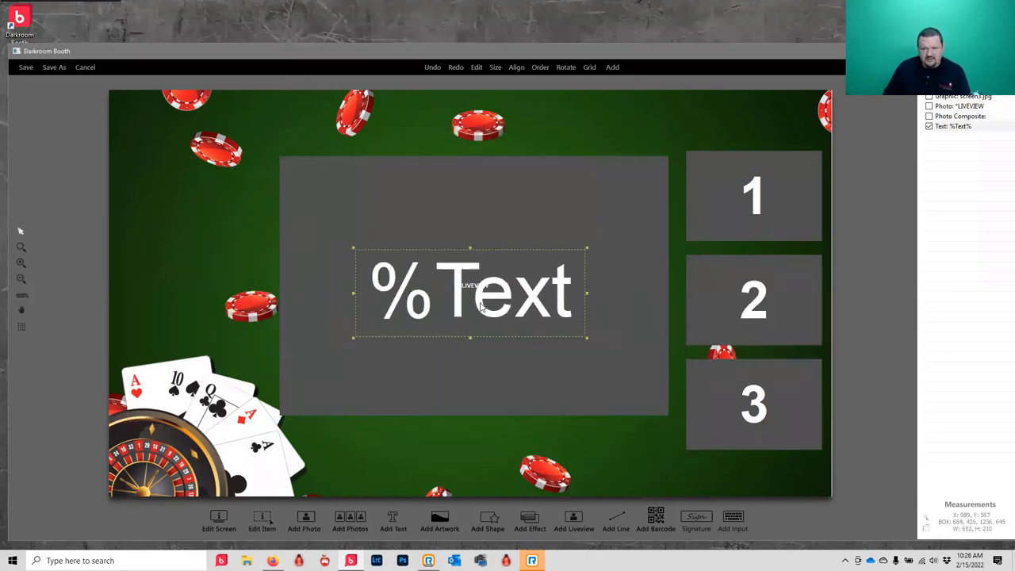
# - Move %Text% to the bottom, shrink its type, and widen the box to 969 x 114
pyautogui.moveTo(475, 437); pyautogui.dragTo(474, 445)
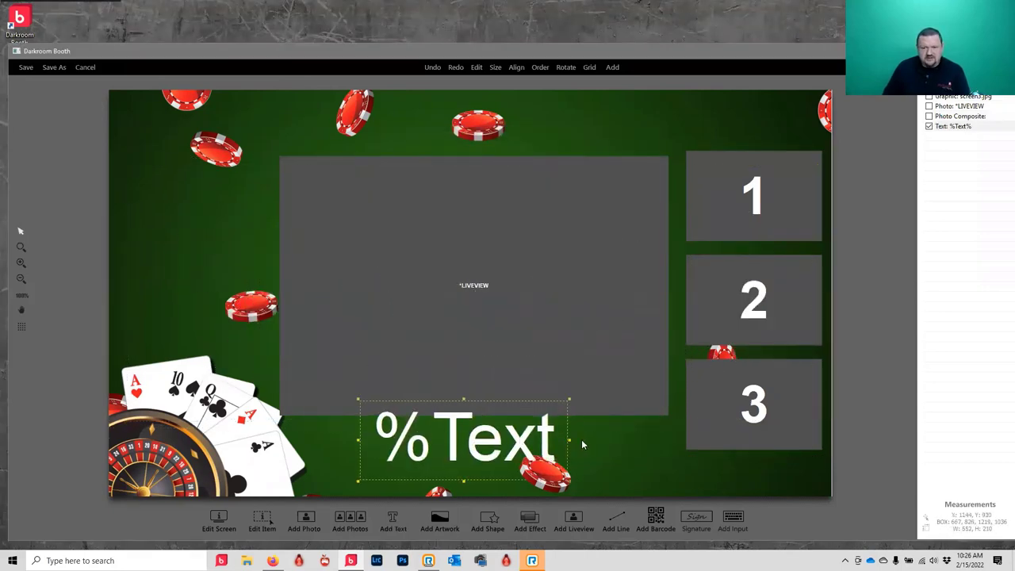
pyautogui.moveTo(569, 444); pyautogui.dragTo(656, 441)
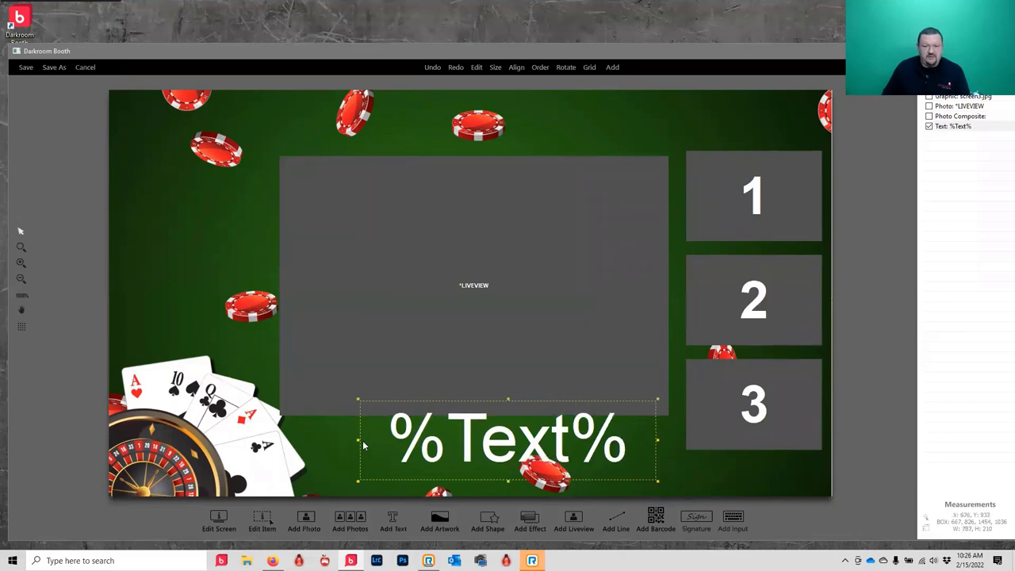
pyautogui.moveTo(342, 439); pyautogui.dragTo(292, 440)
pyautogui.scroll(-3, 470, 441)
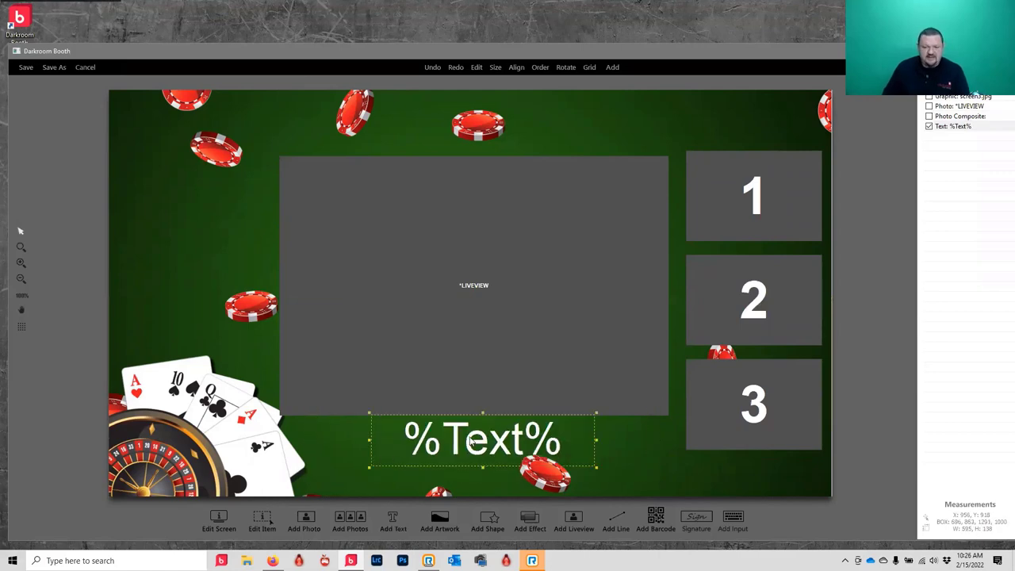
pyautogui.scroll(-2, 471, 441)
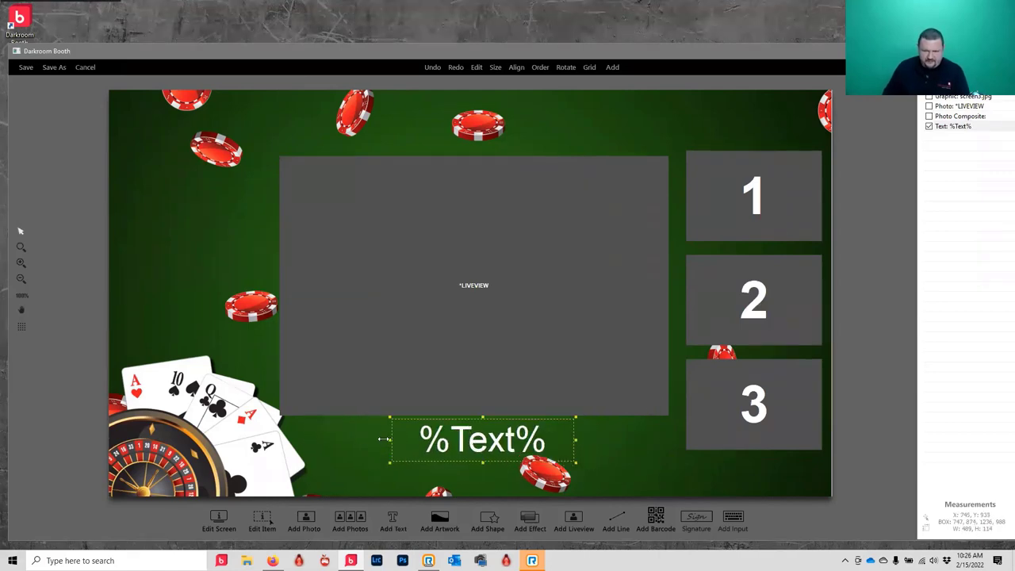
pyautogui.moveTo(383, 439); pyautogui.dragTo(307, 441)
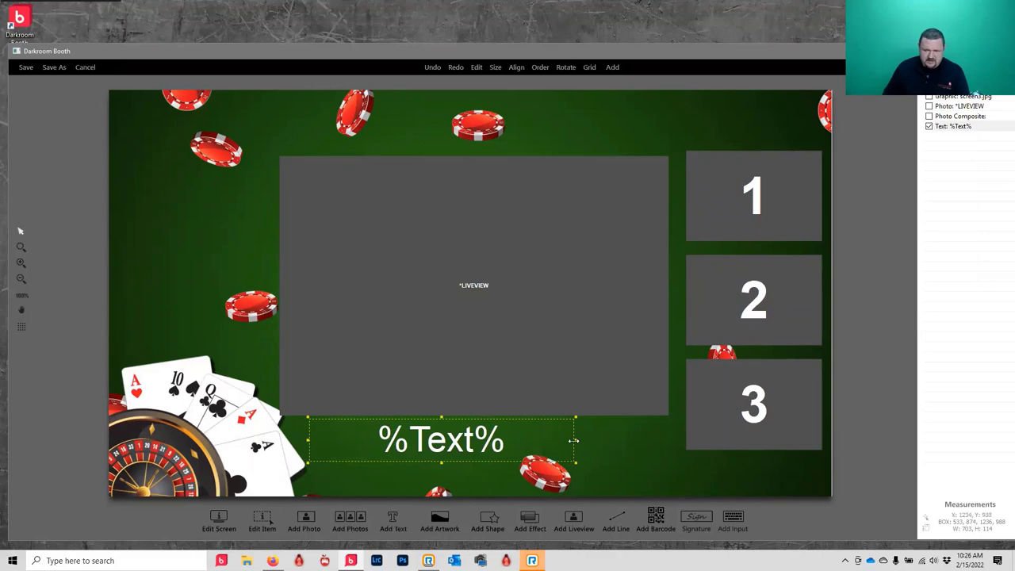
pyautogui.moveTo(576, 445); pyautogui.dragTo(676, 442)
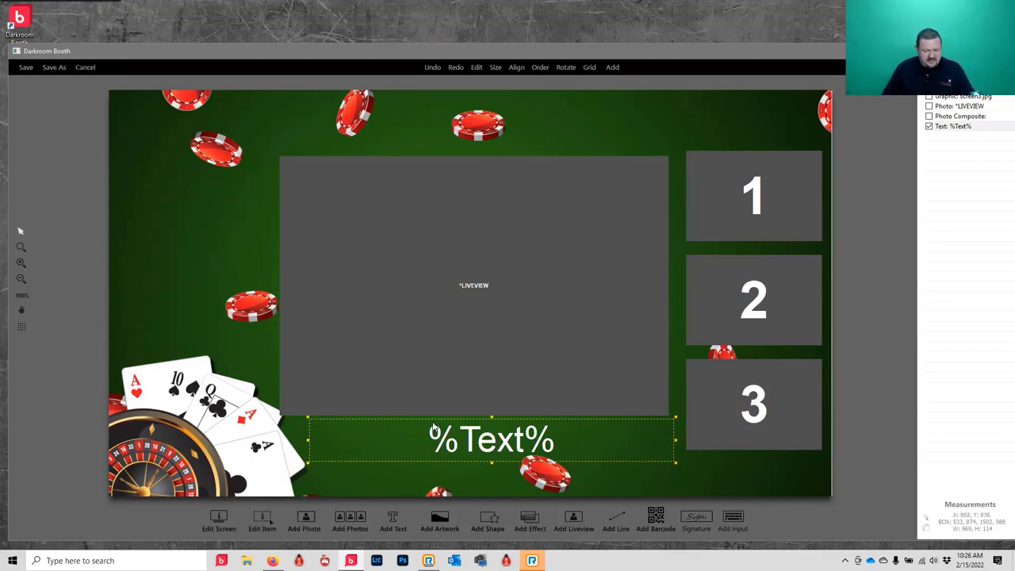
# - Add a %Countdown% text field, shrink and narrow it, and place it over the live view
pyautogui.click(393, 523)
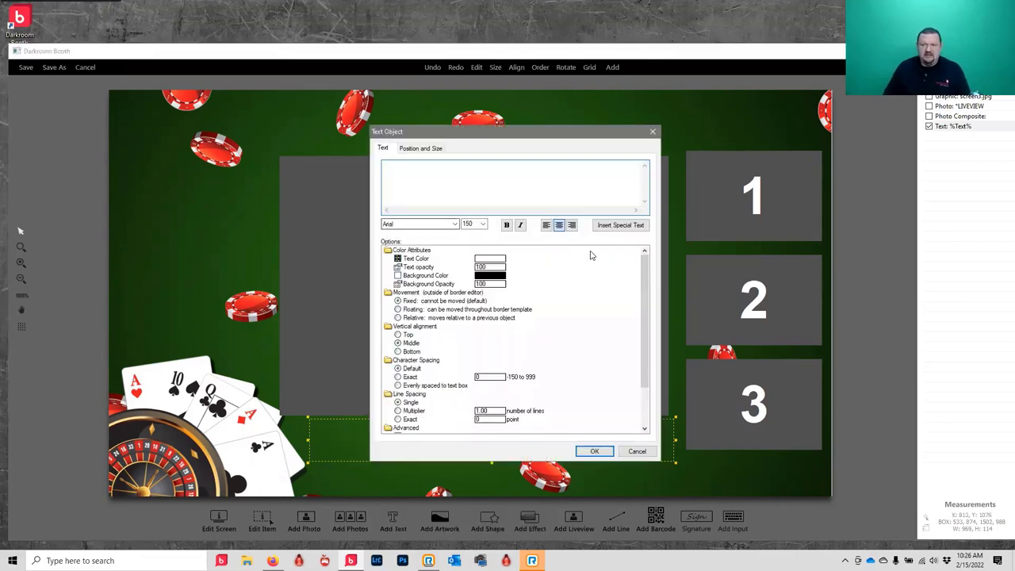
pyautogui.click(602, 228)
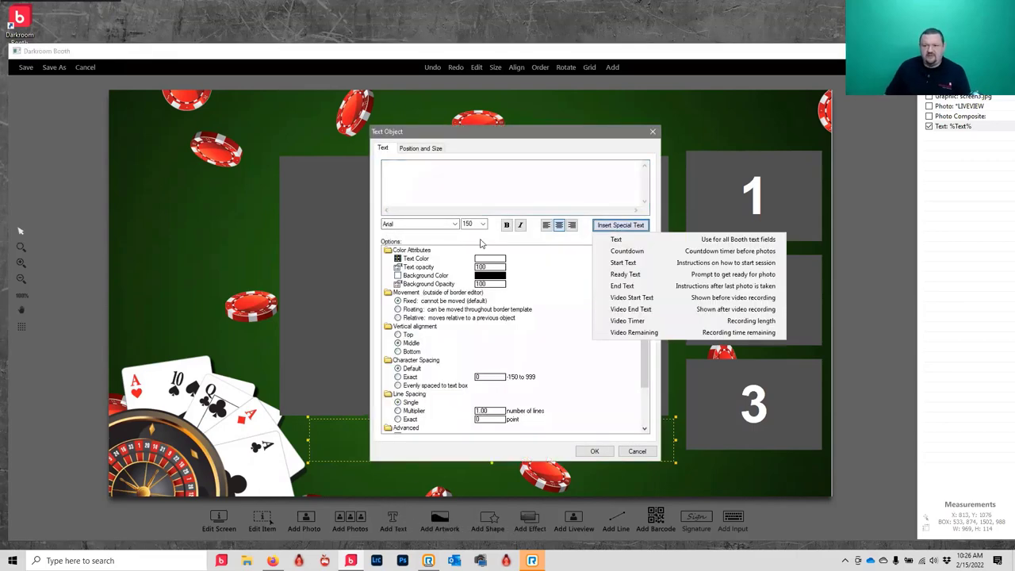
pyautogui.click(627, 252)
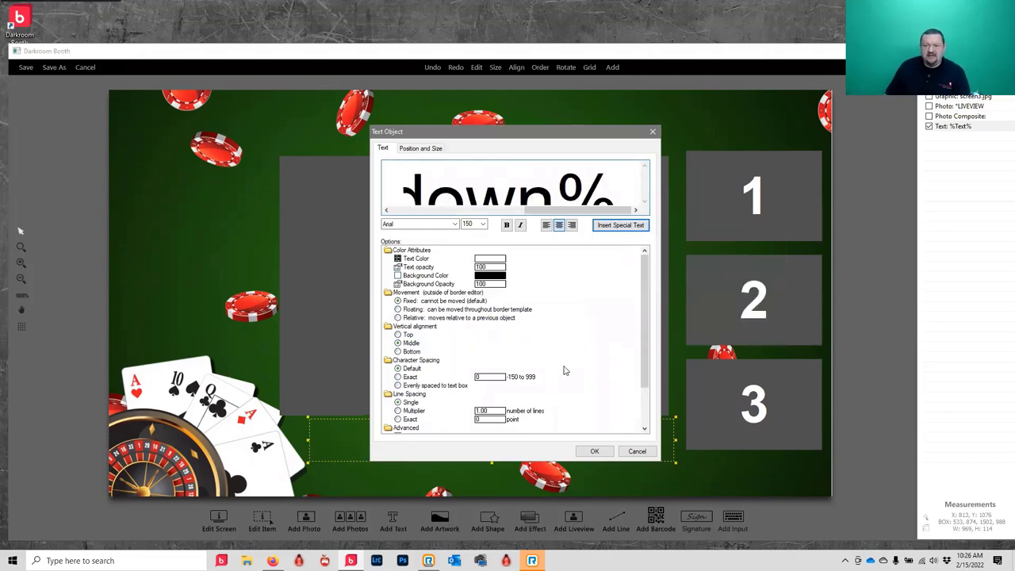
pyautogui.click(595, 450)
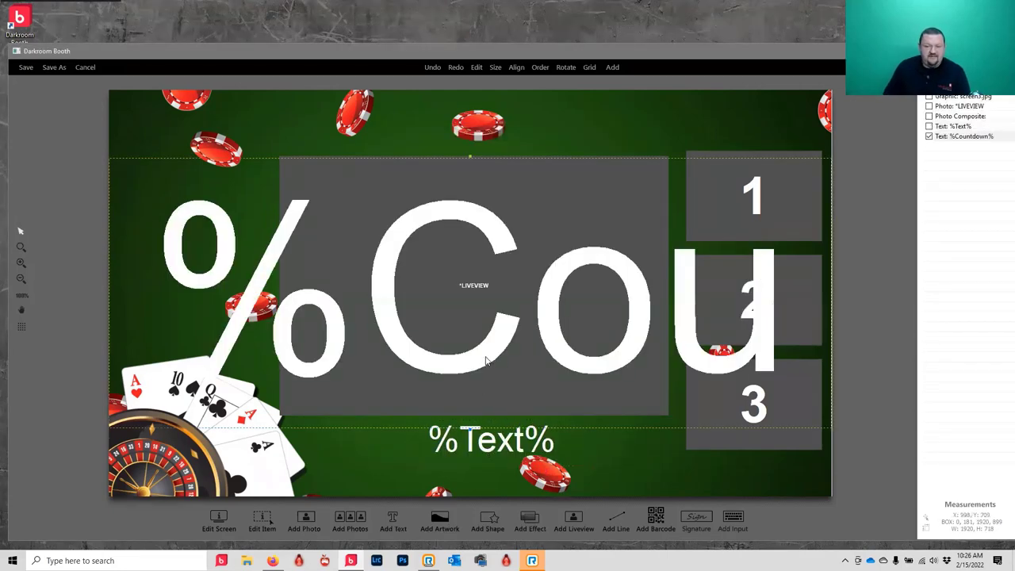
pyautogui.scroll(-3, 481, 339)
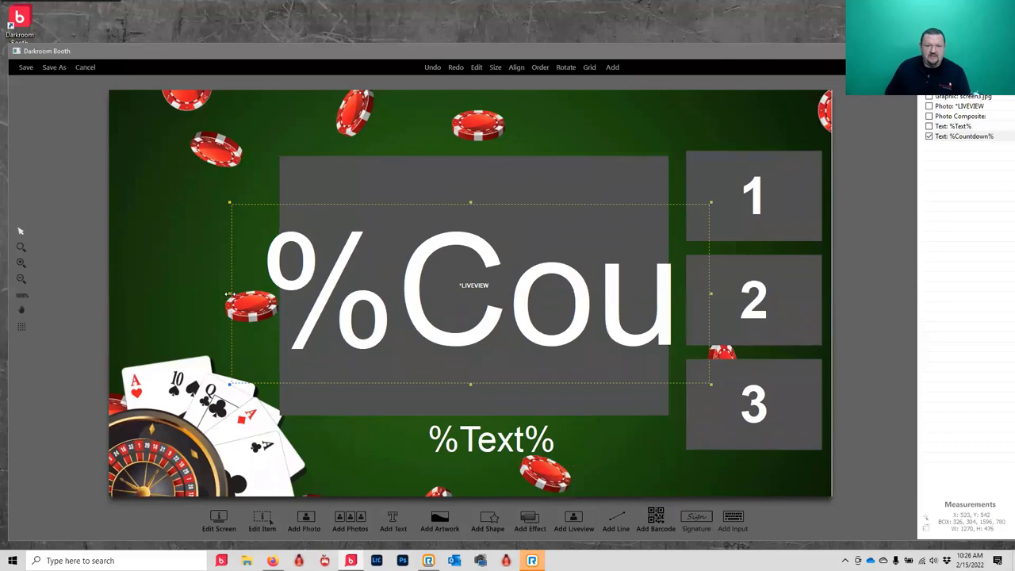
pyautogui.moveTo(299, 298); pyautogui.dragTo(439, 294)
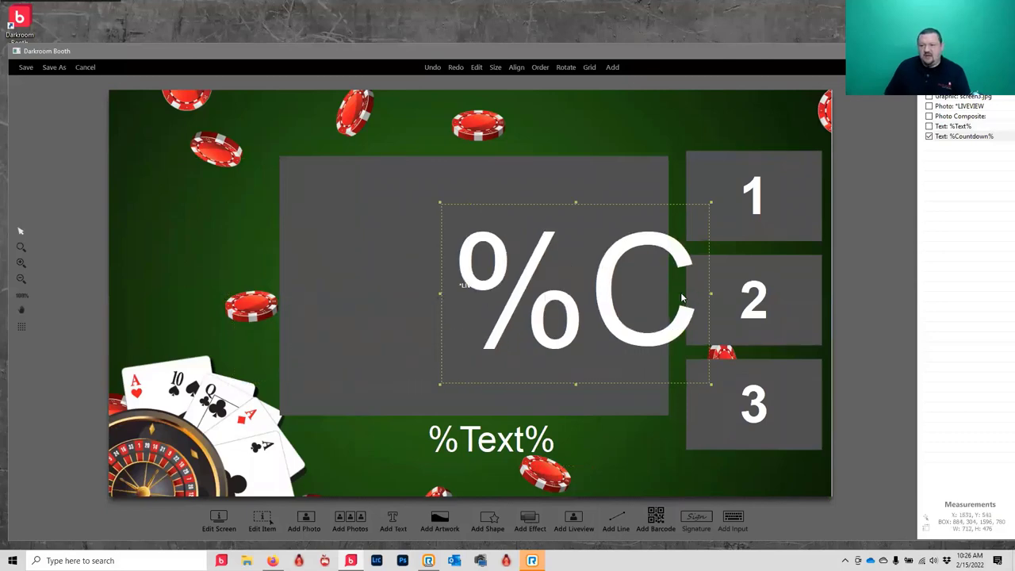
pyautogui.moveTo(611, 274); pyautogui.dragTo(519, 258)
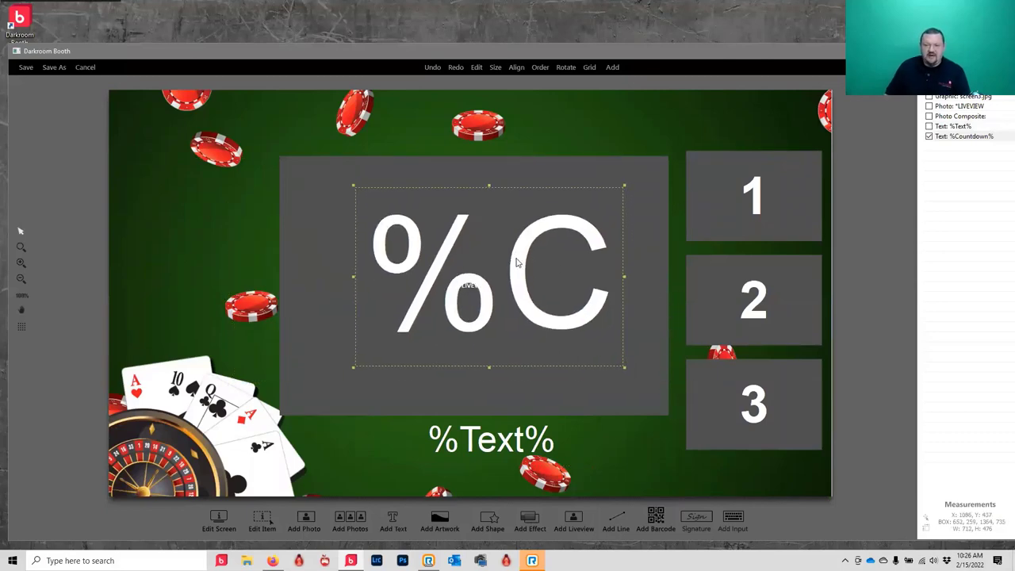
# - Add another text item without any special field
pyautogui.click(394, 520)
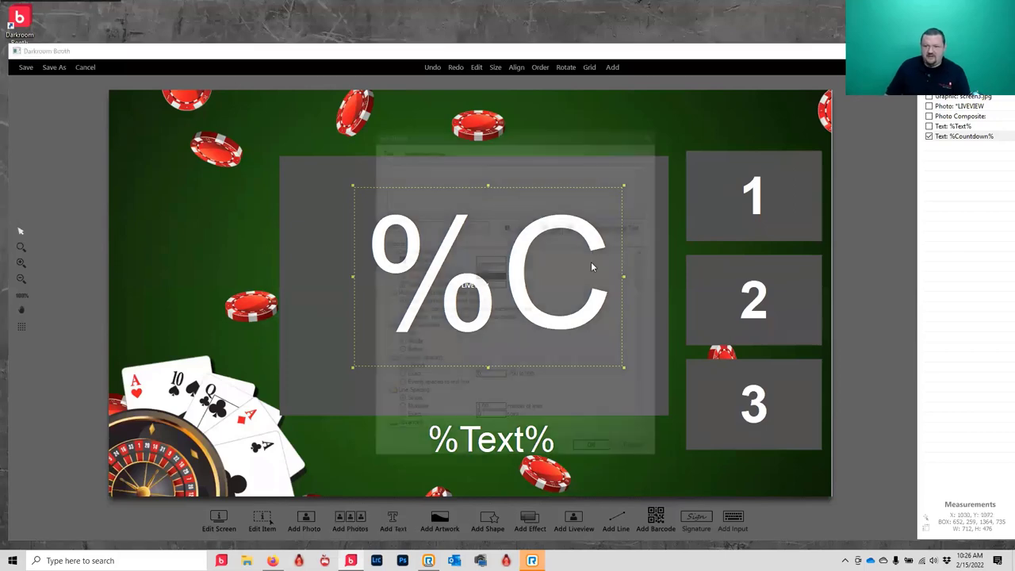
pyautogui.click(617, 231)
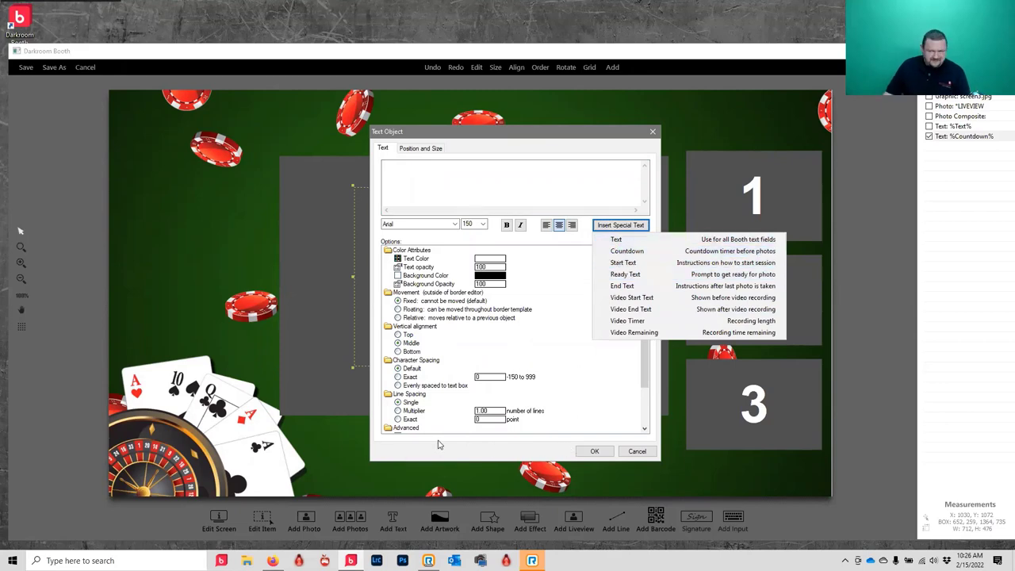
pyautogui.click(171, 248)
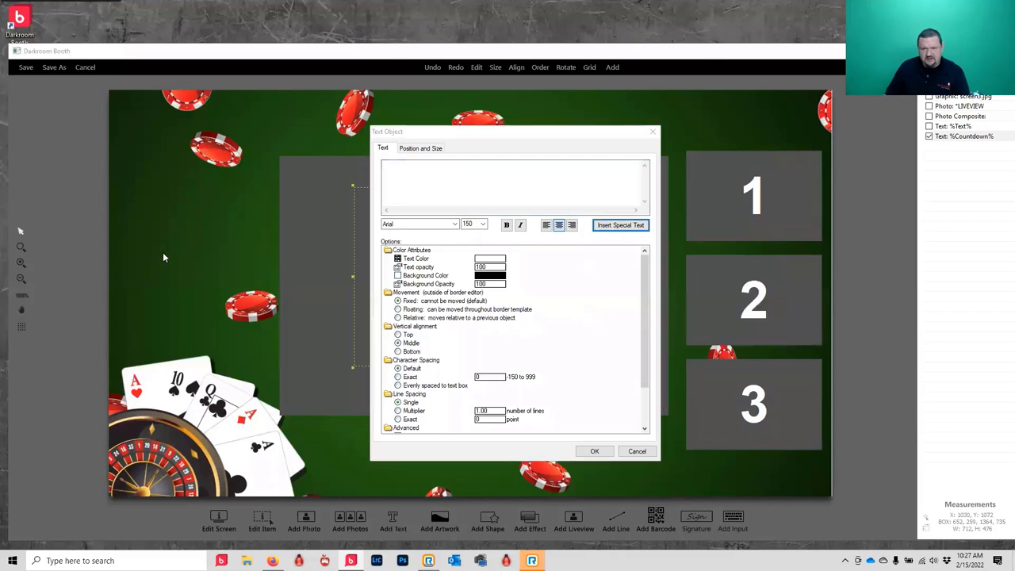
pyautogui.click(594, 451)
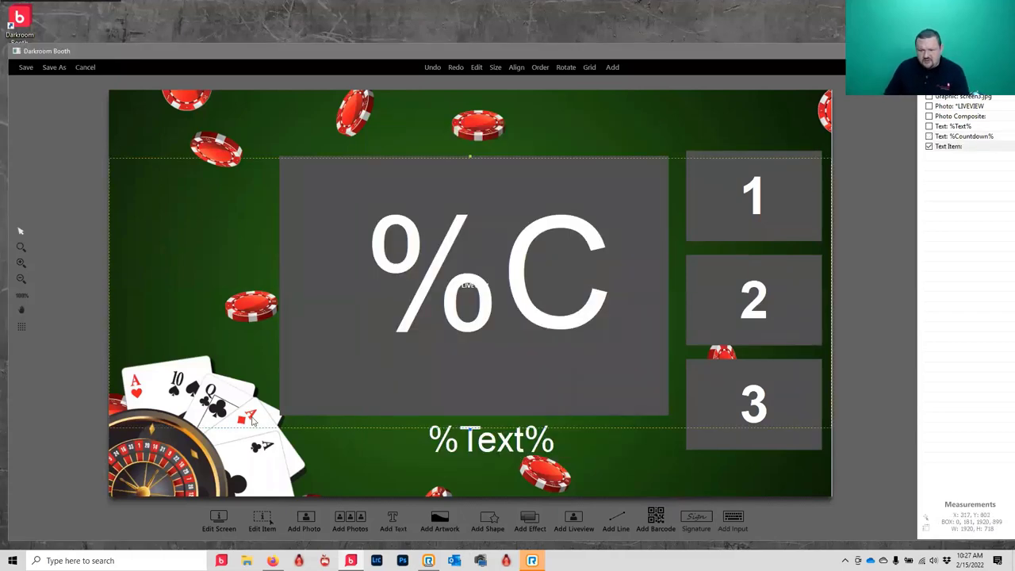
# - Create a rounded-corner rectangle shape labelled 'Start' in size 20 text
pyautogui.click(485, 519)
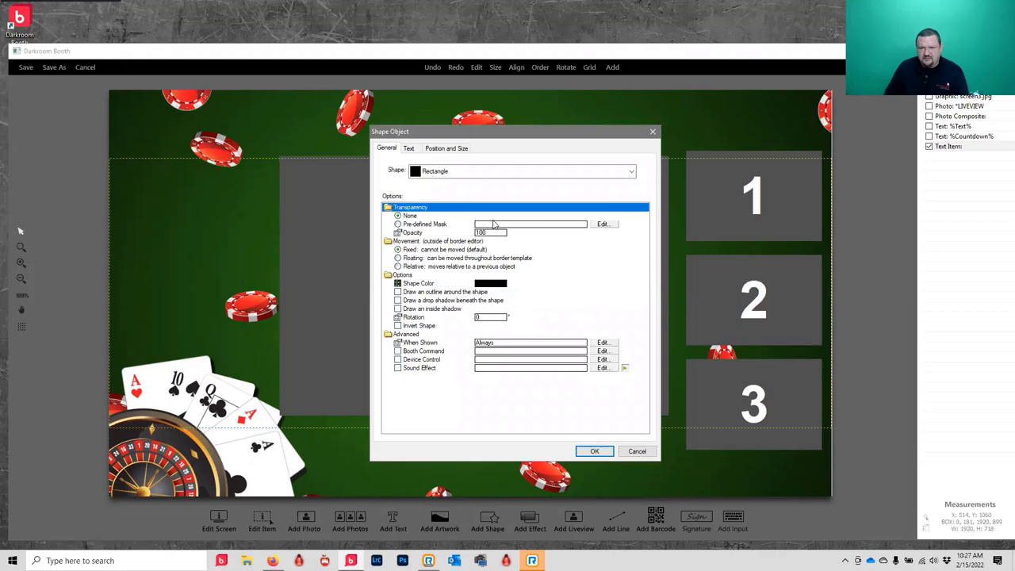
pyautogui.click(604, 172)
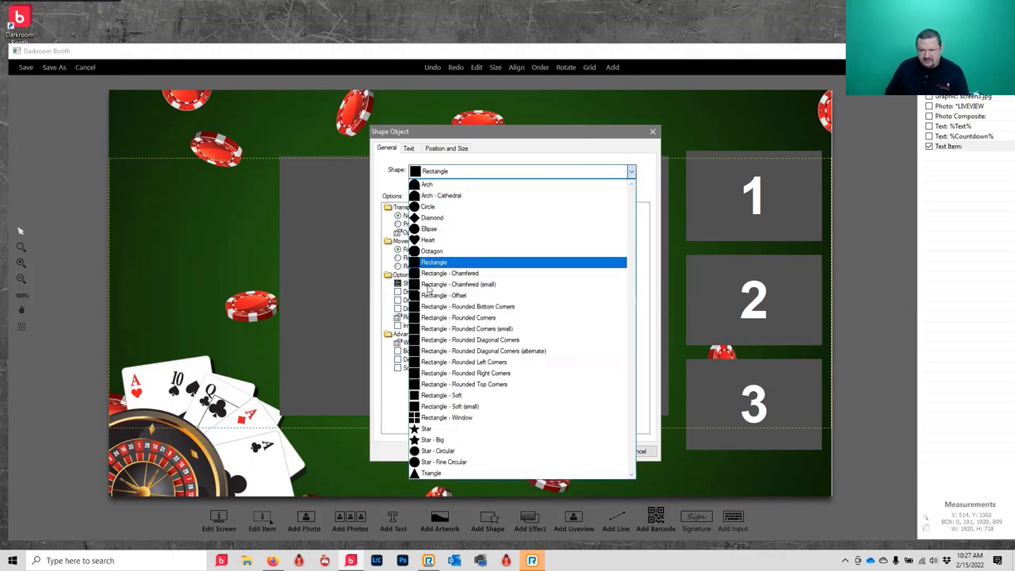
pyautogui.click(479, 320)
pyautogui.click(409, 150)
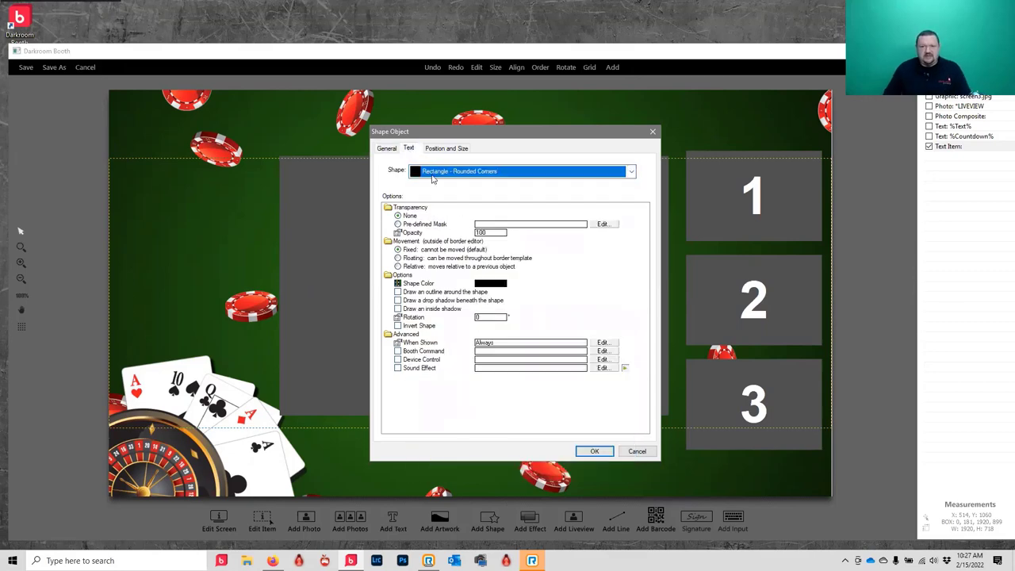
pyautogui.write('Start')
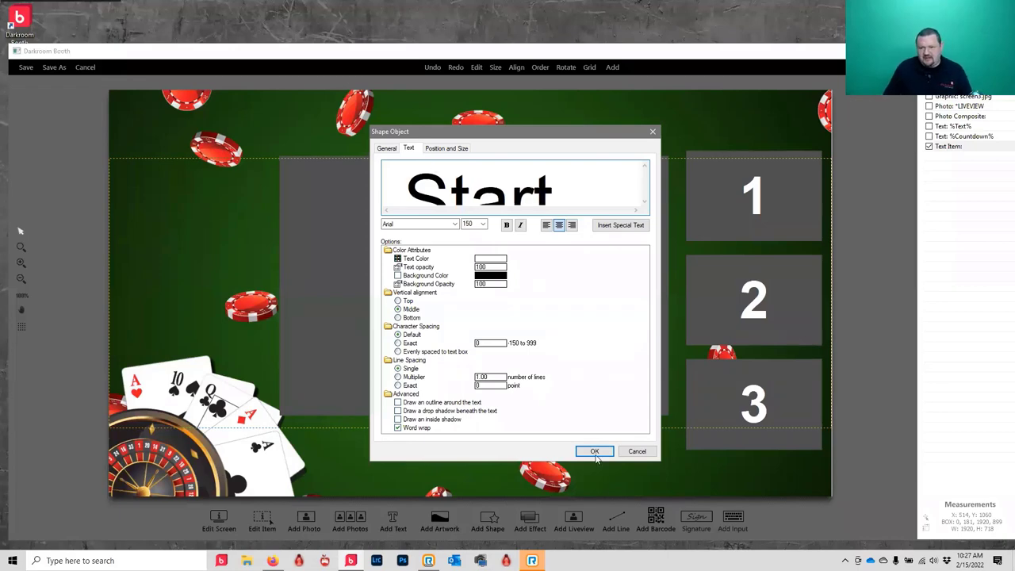
pyautogui.doubleClick(469, 225)
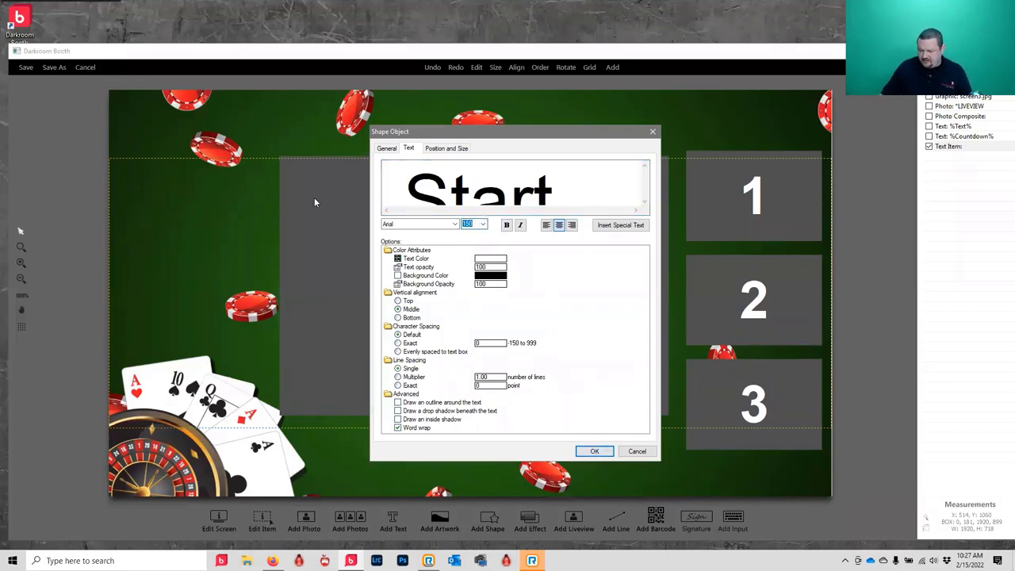
pyautogui.write('20')
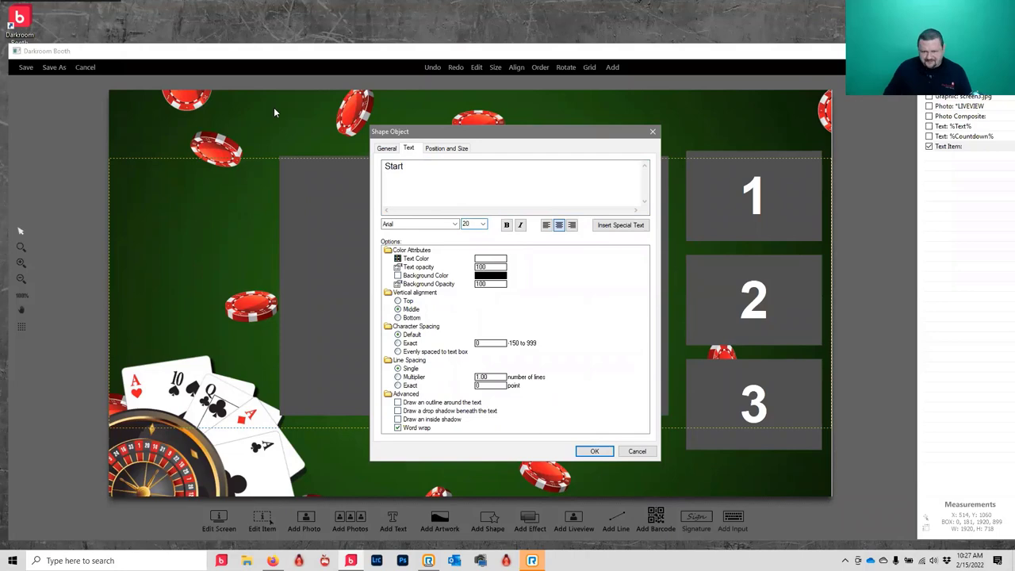
# - Set the shape's booth command to Start Session and add it to the screen
pyautogui.click(386, 149)
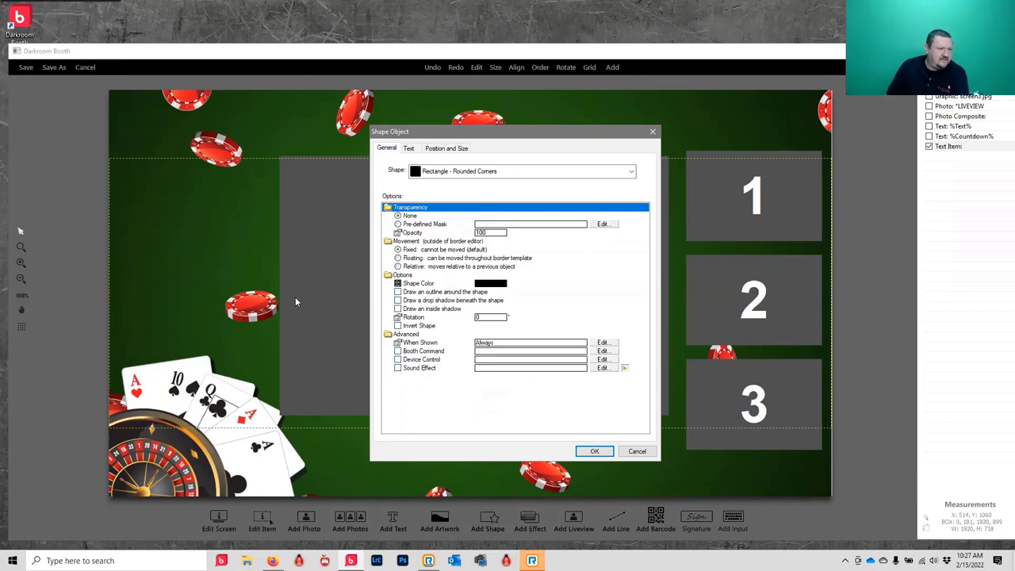
pyautogui.click(398, 353)
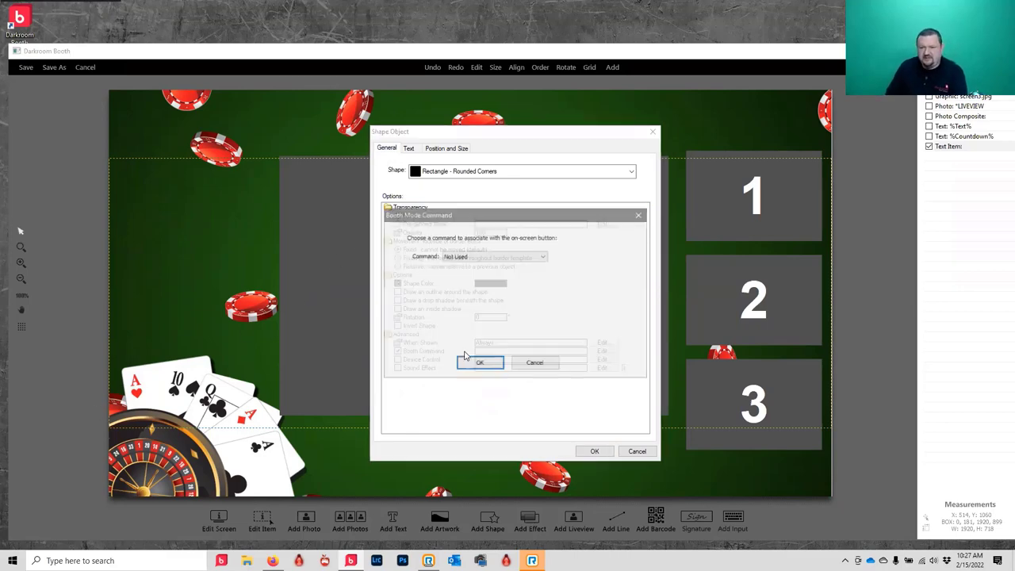
pyautogui.click(478, 257)
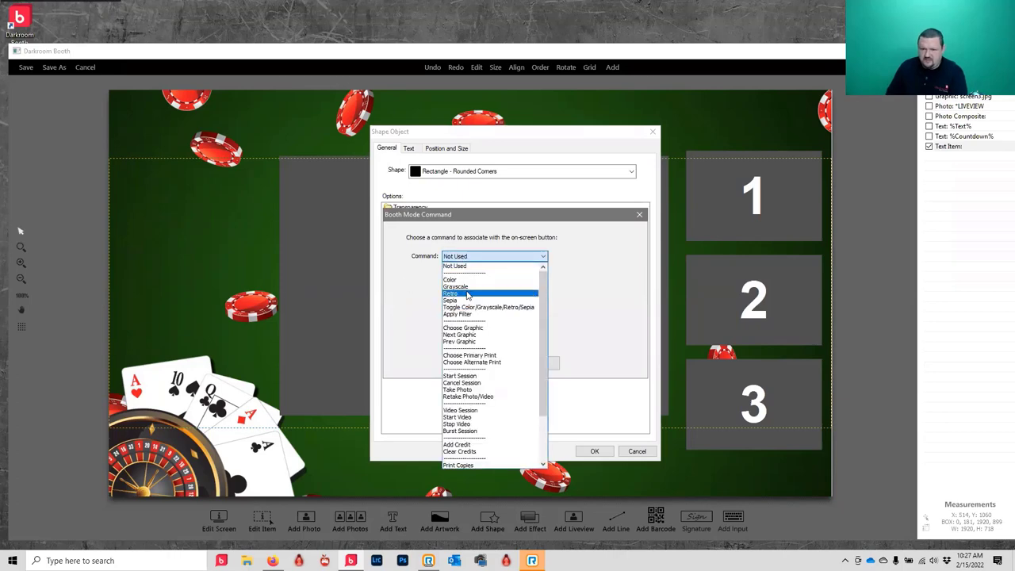
pyautogui.scroll(-3, 472, 329)
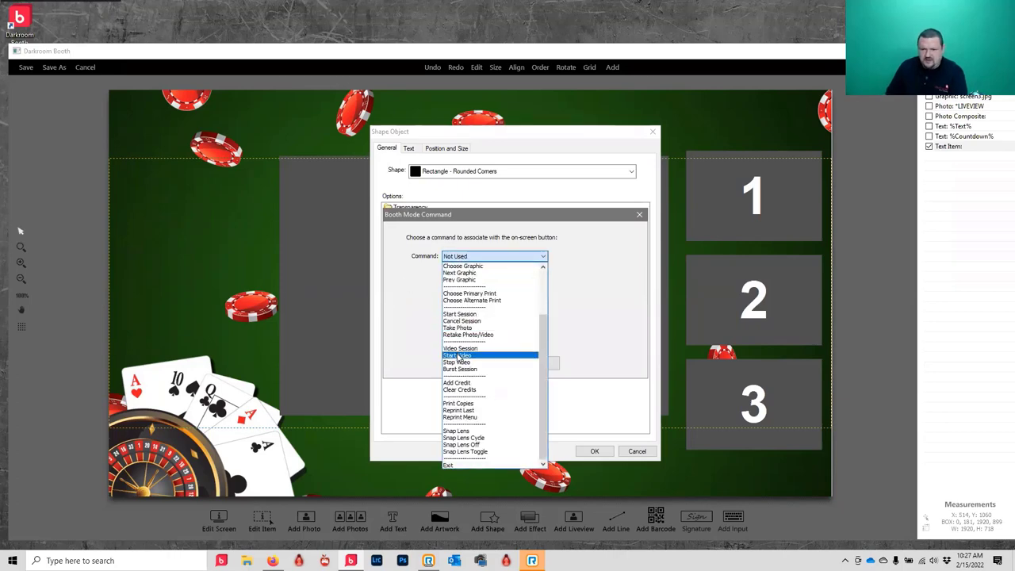
pyautogui.click(460, 314)
pyautogui.click(481, 363)
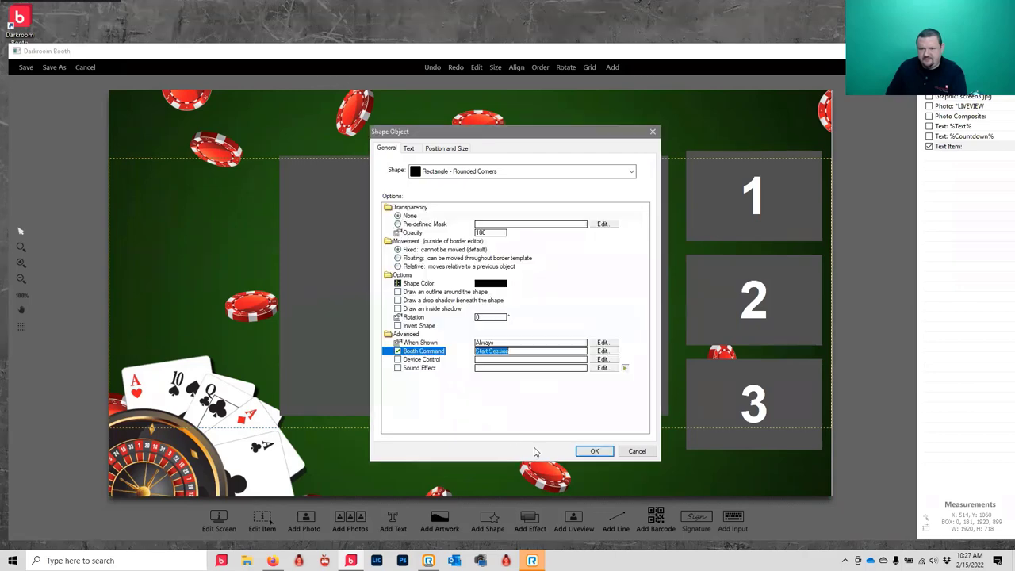
pyautogui.click(594, 451)
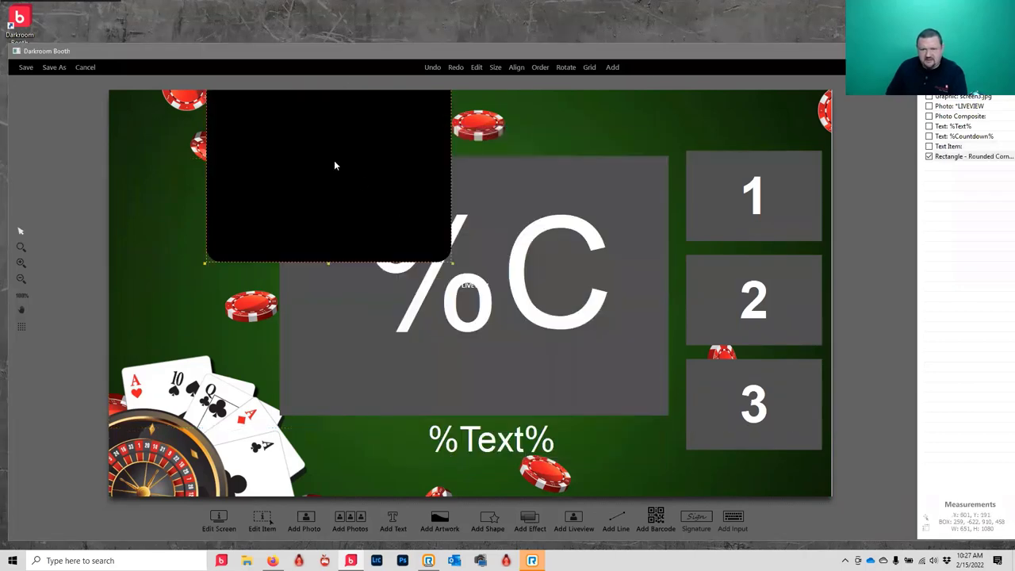
# - Shrink the Start button to 301 x 139 beside the live view and reopen its shape settings
pyautogui.moveTo(334, 165); pyautogui.dragTo(294, 346)
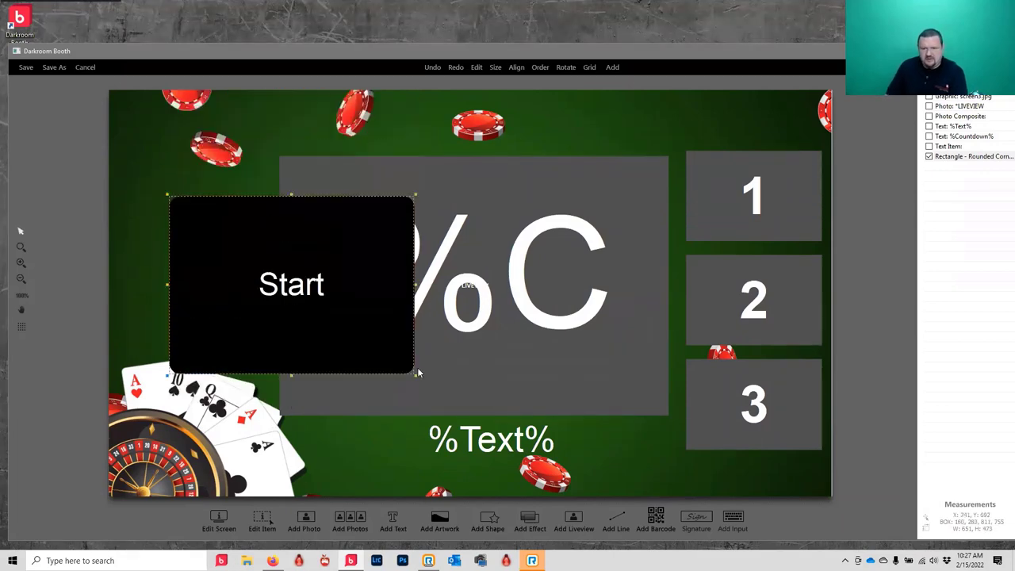
pyautogui.moveTo(414, 374); pyautogui.dragTo(192, 243)
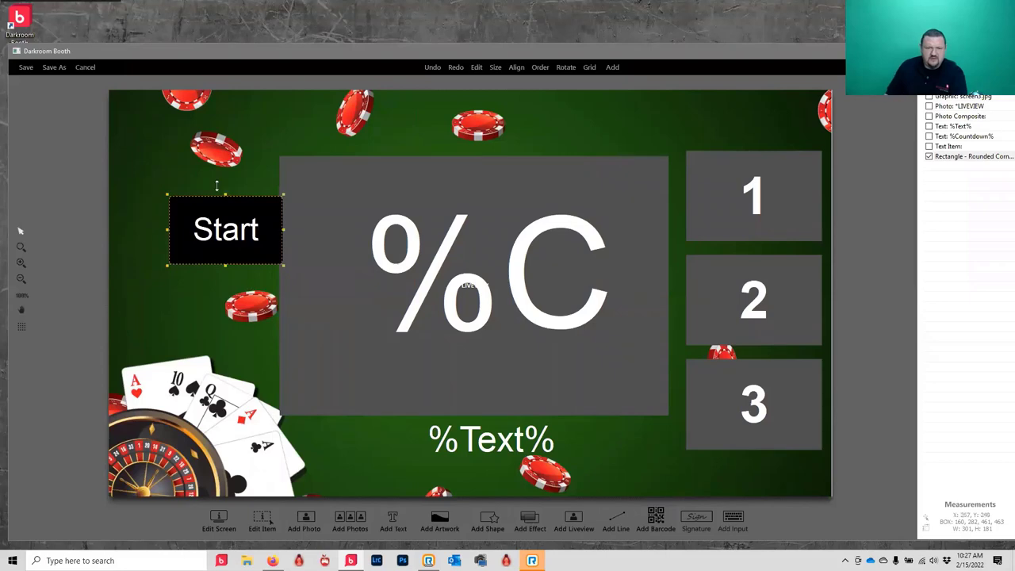
pyautogui.moveTo(224, 208); pyautogui.dragTo(204, 229)
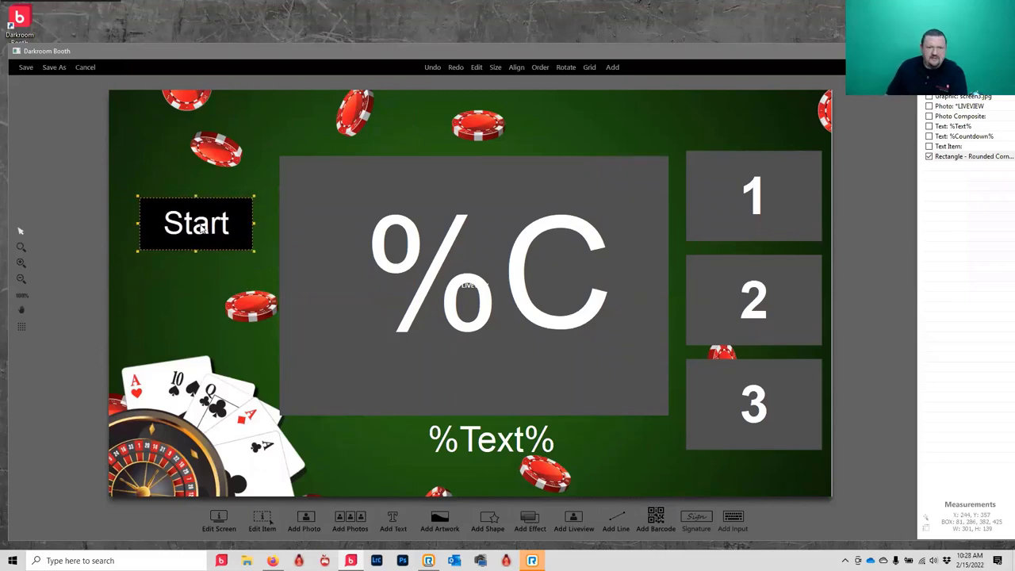
pyautogui.doubleClick(203, 228)
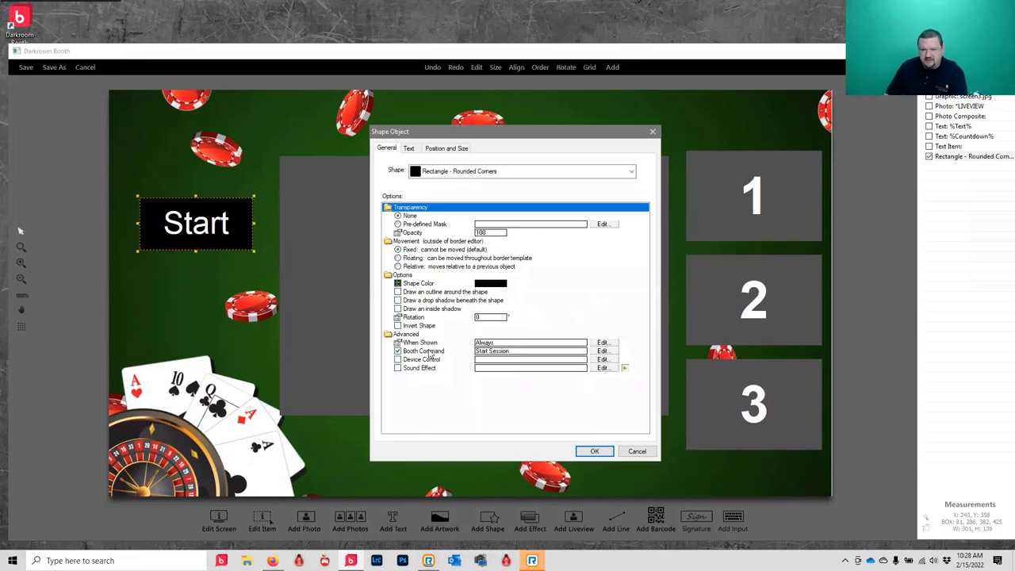
# - Fill the Start rectangle dark green, enable outline, drop shadow and soft shadow, and apply
pyautogui.doubleClick(478, 284)
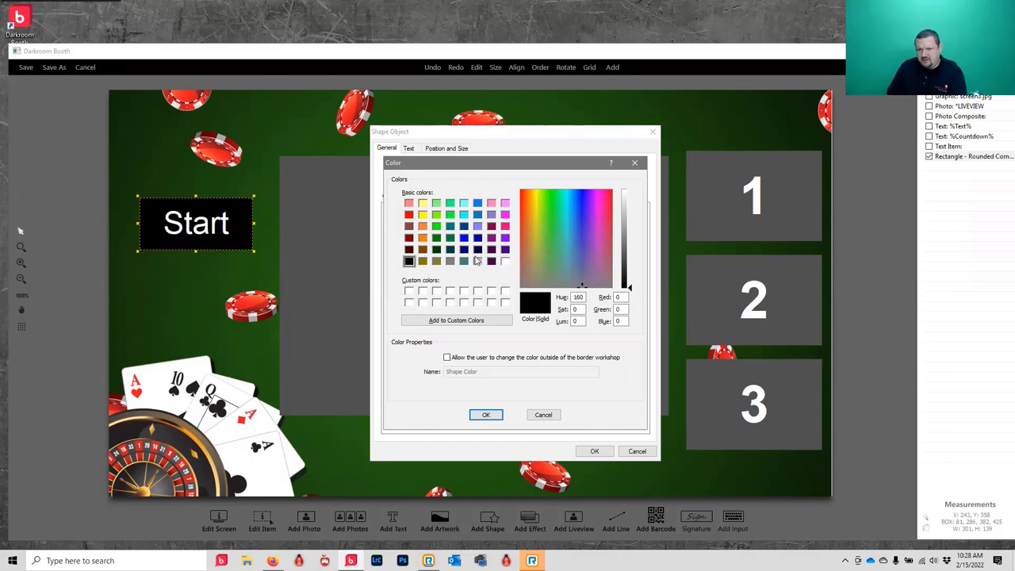
pyautogui.click(436, 237)
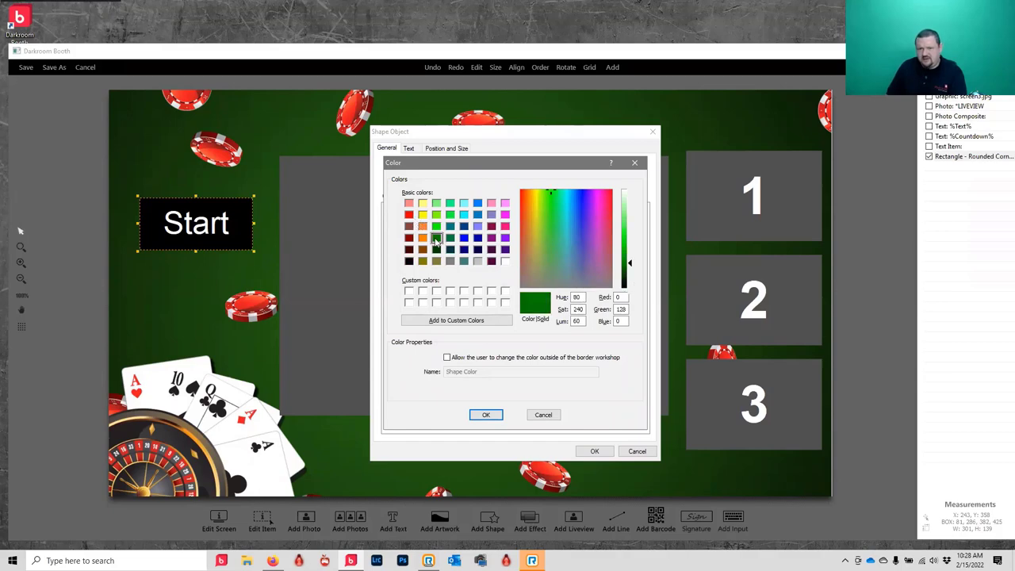
pyautogui.click(486, 416)
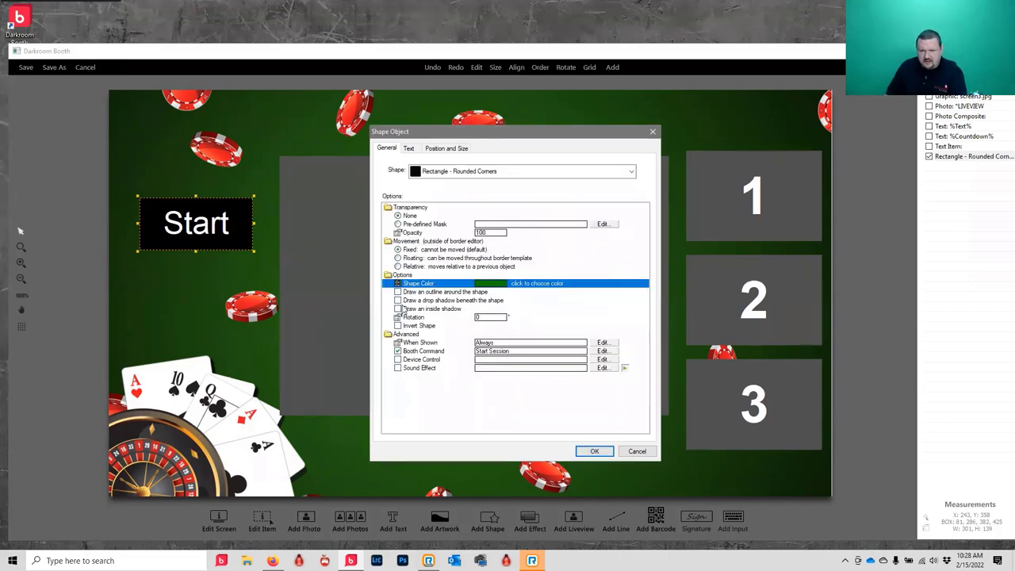
pyautogui.click(398, 292)
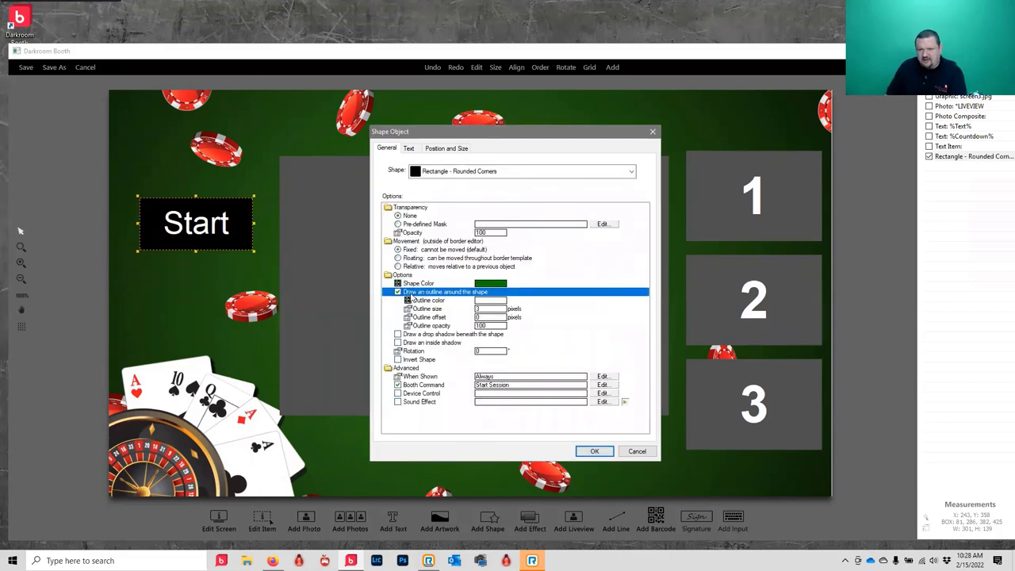
pyautogui.click(436, 293)
pyautogui.click(480, 294)
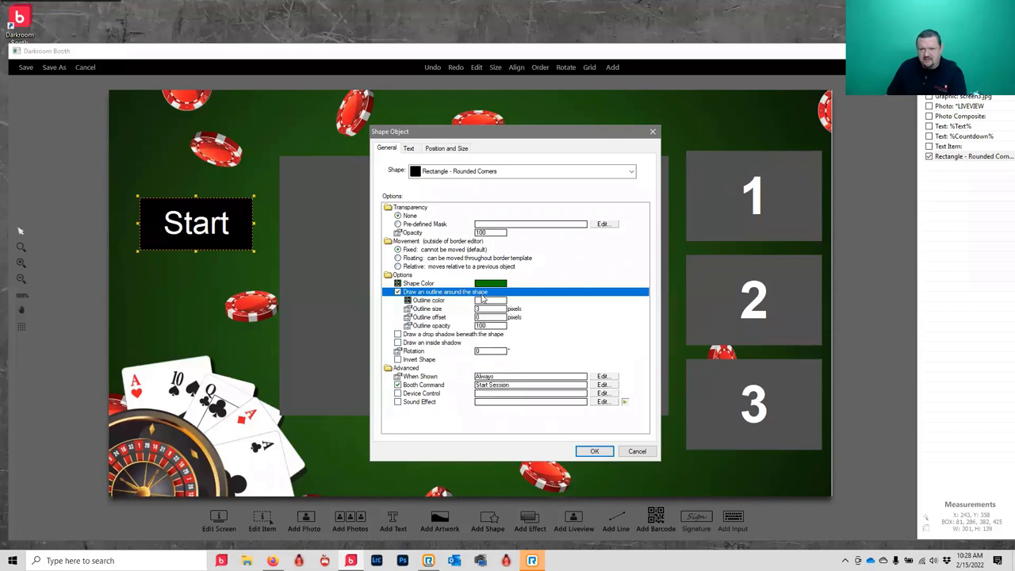
pyautogui.click(432, 335)
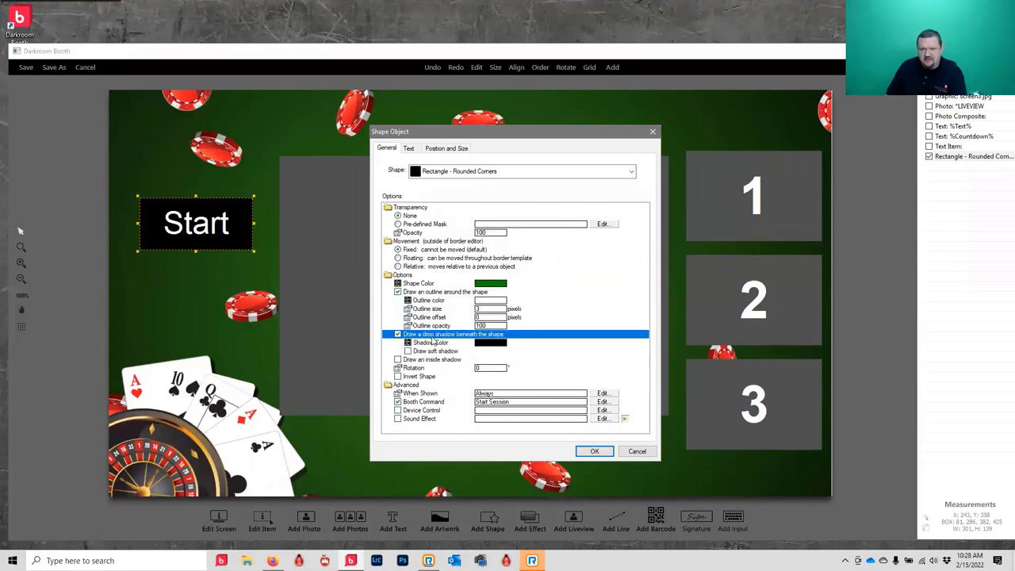
pyautogui.click(433, 352)
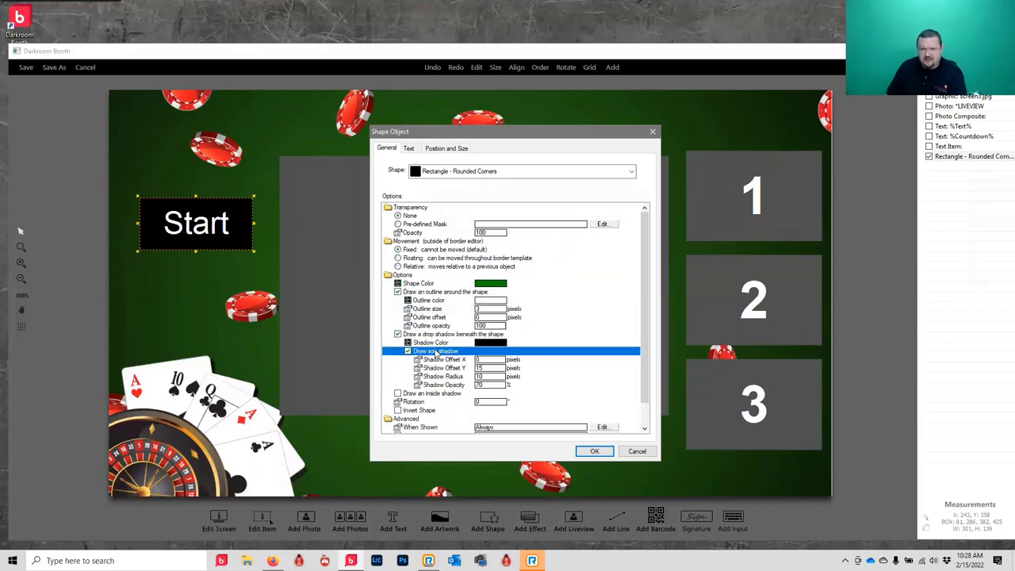
pyautogui.click(595, 451)
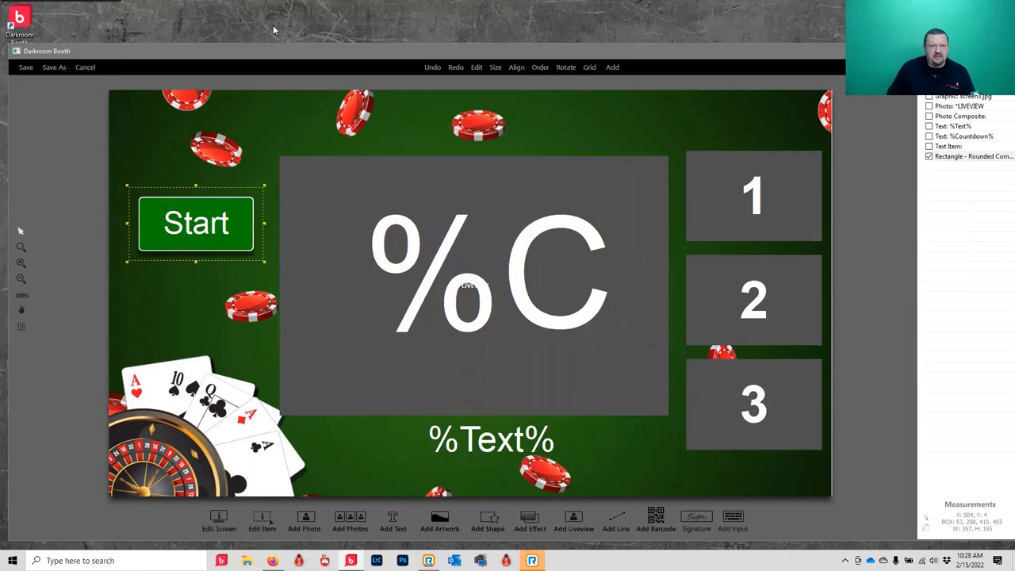
# - Save the template as 'demo screen' and select it for the demo event
pyautogui.moveTo(212, 54); pyautogui.dragTo(92, 93)
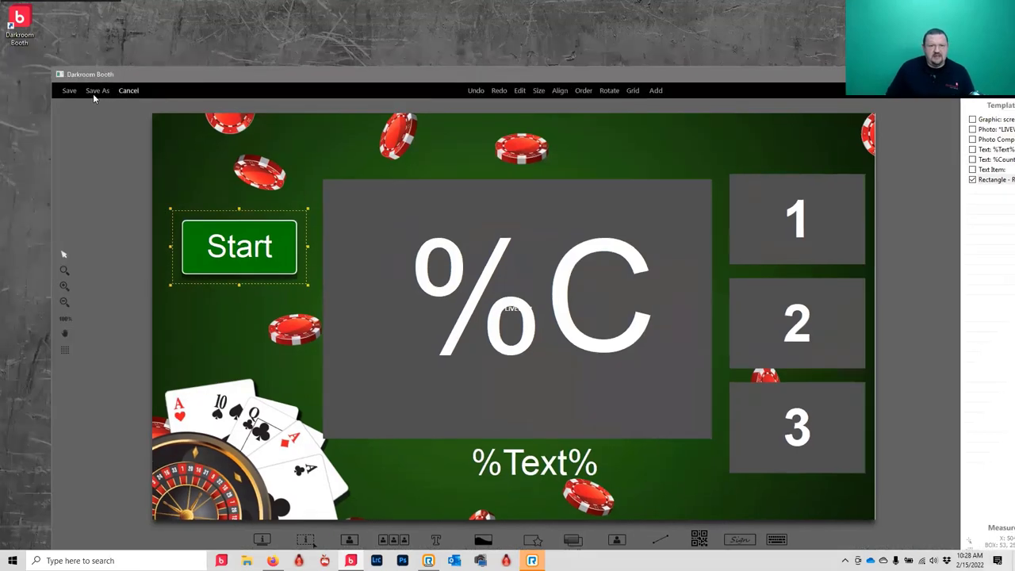
pyautogui.click(93, 90)
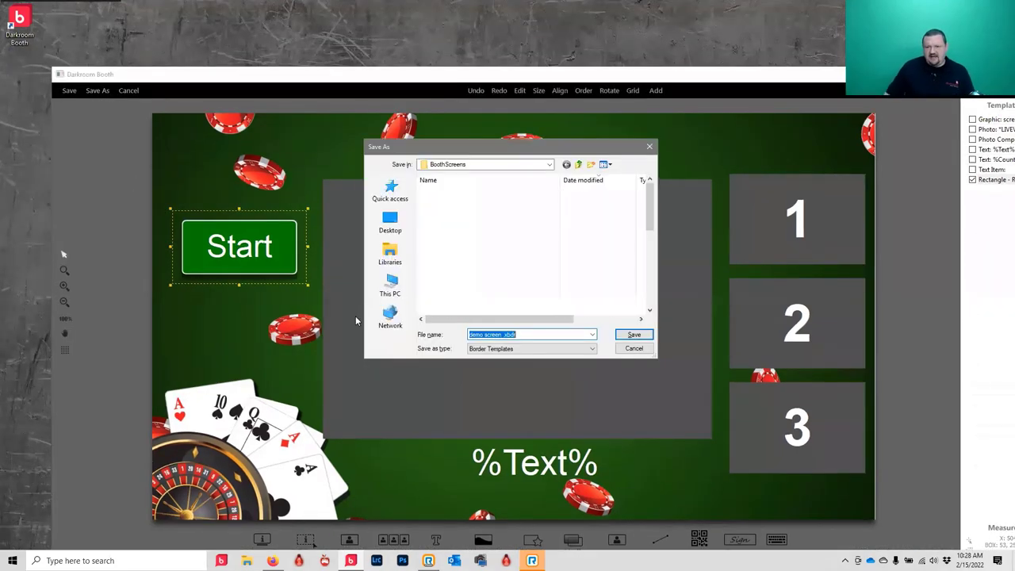
pyautogui.click(634, 336)
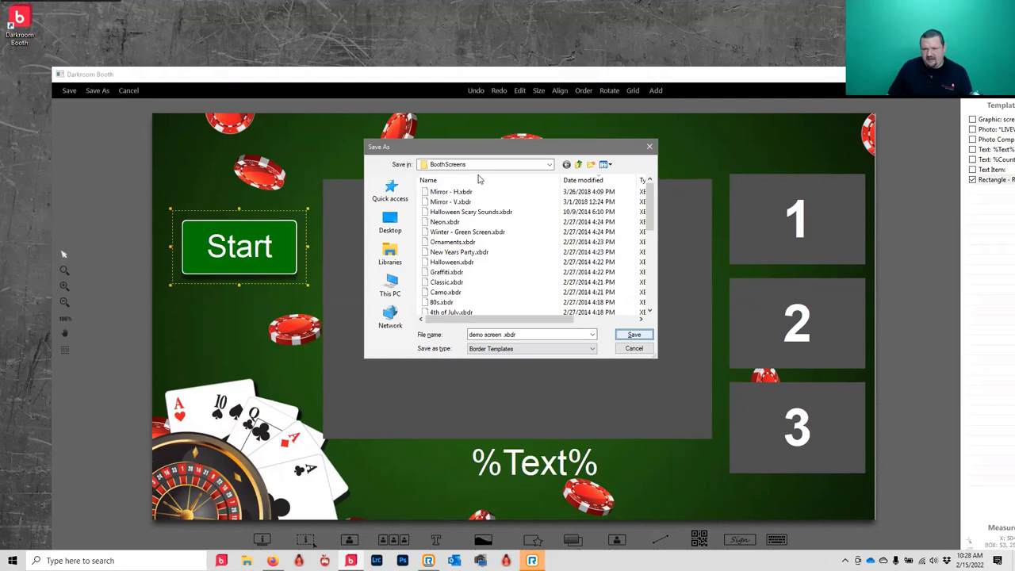
pyautogui.click(632, 334)
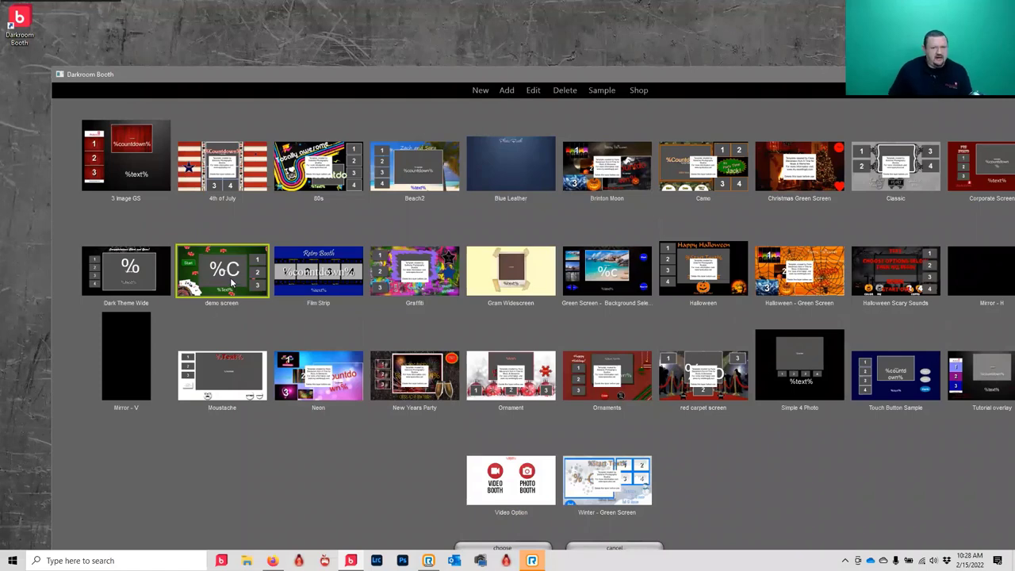
pyautogui.click(522, 547)
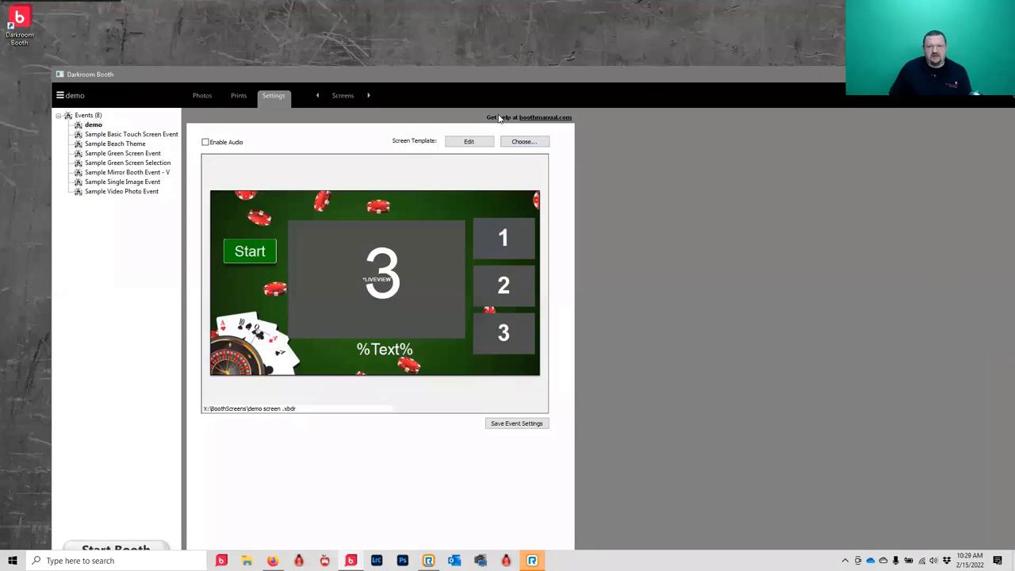
pyautogui.click(341, 96)
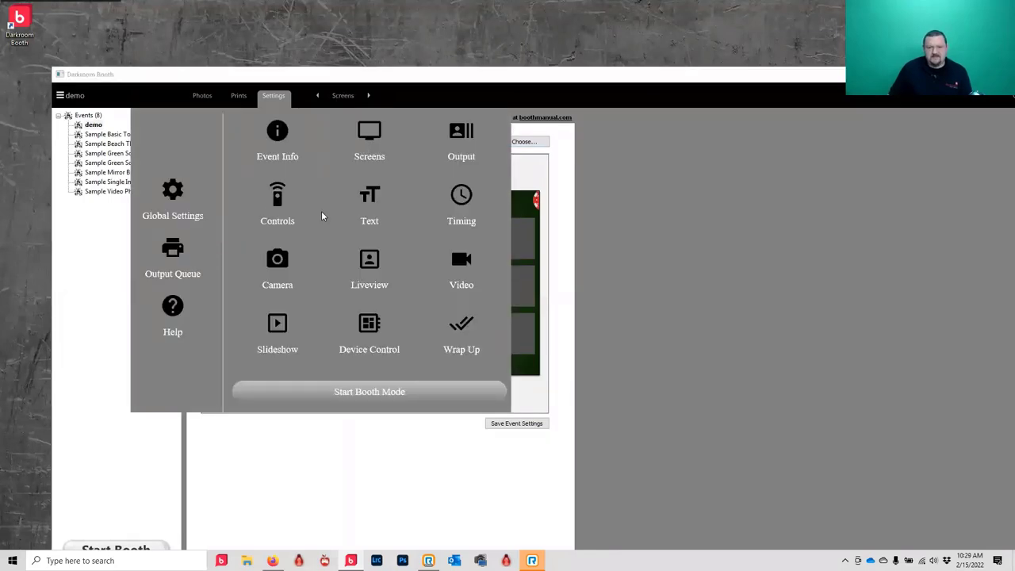
pyautogui.click(291, 213)
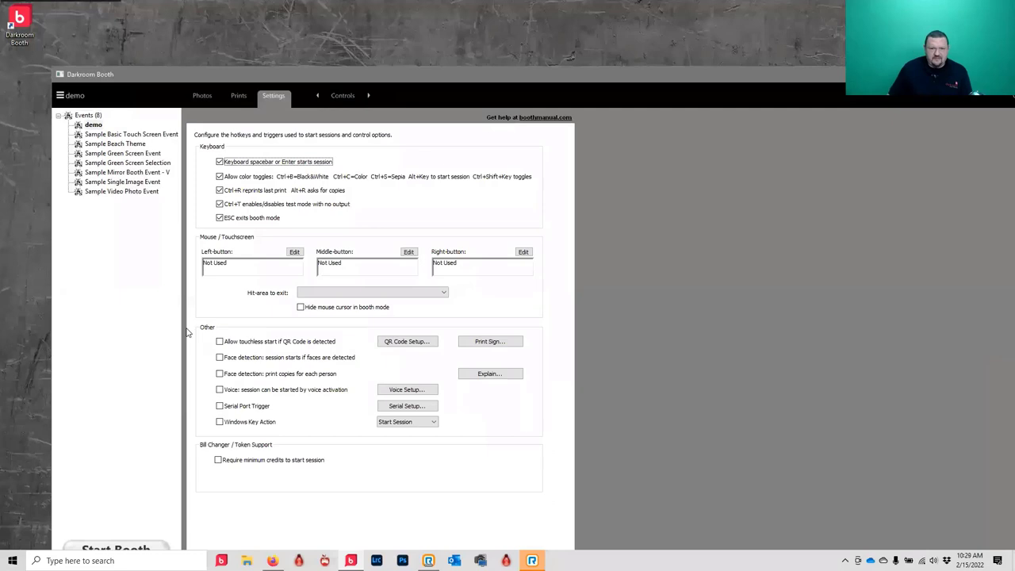
pyautogui.doubleClick(247, 269)
pyautogui.click(518, 280)
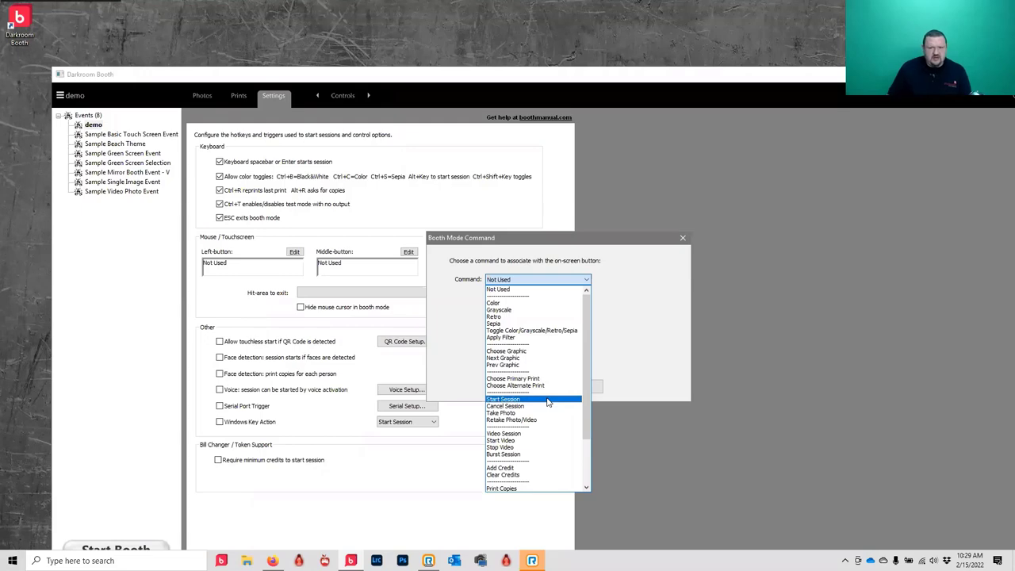
pyautogui.click(548, 400)
pyautogui.click(523, 386)
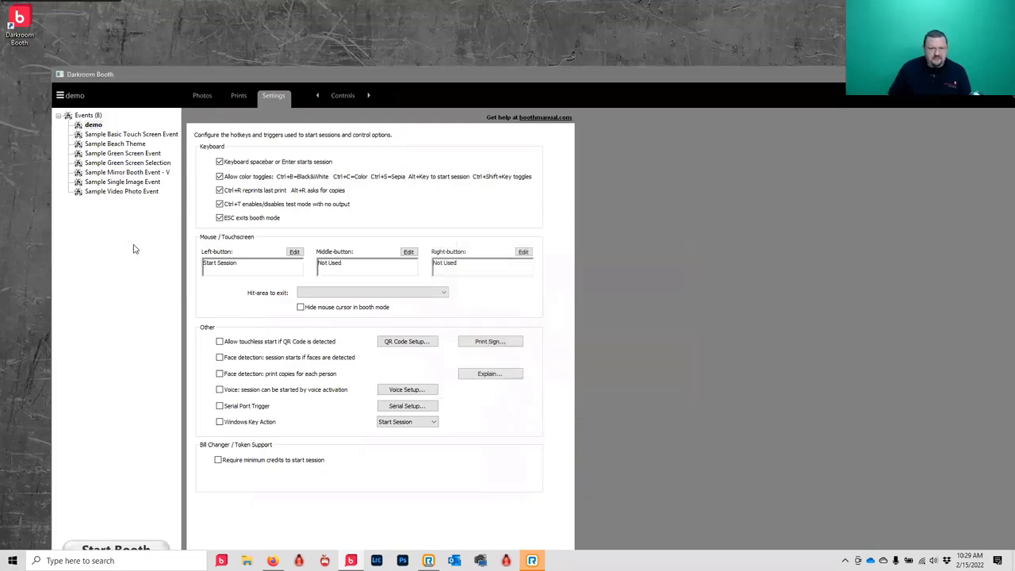
pyautogui.doubleClick(245, 272)
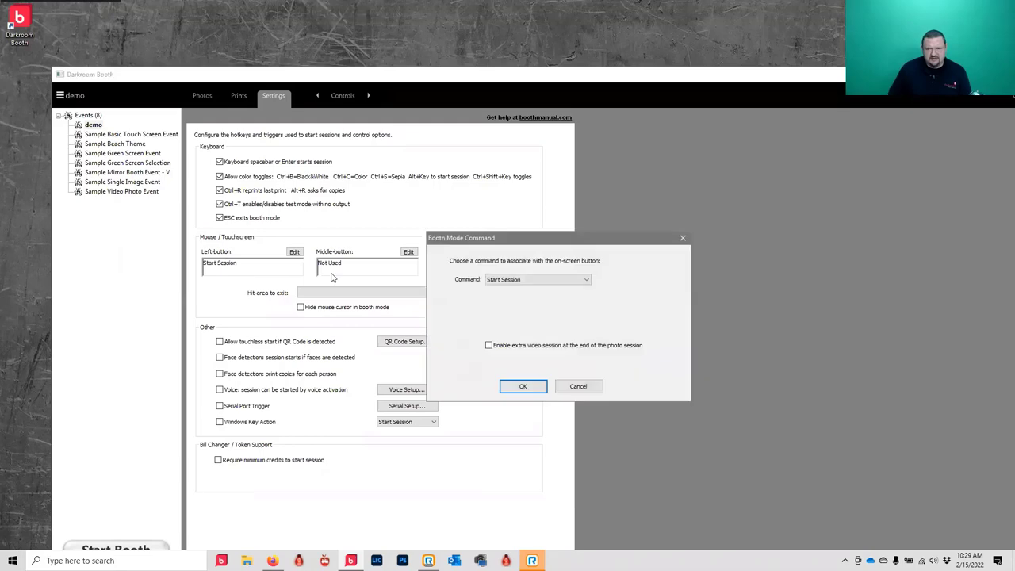
pyautogui.click(587, 282)
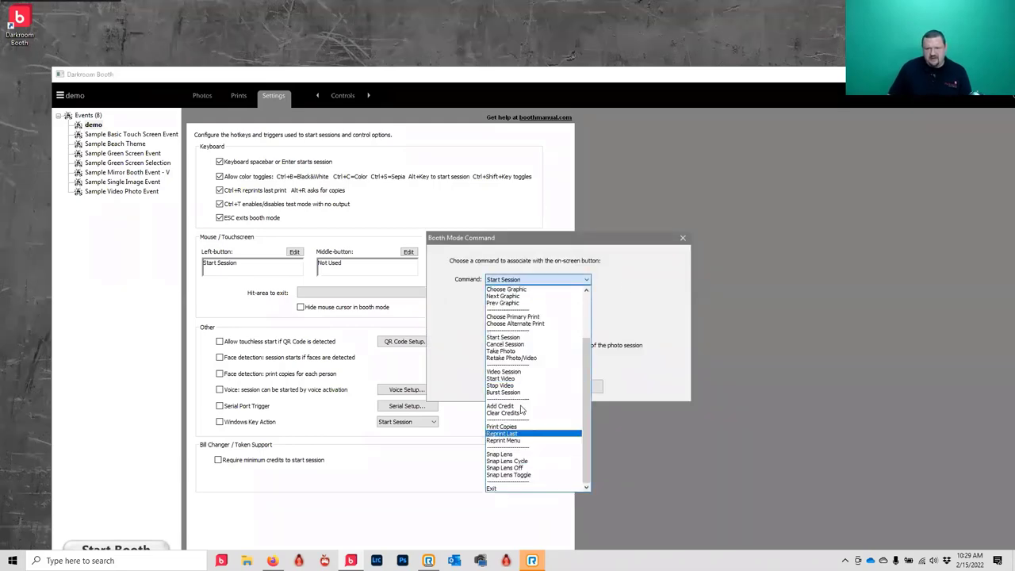
pyautogui.scroll(3, 511, 349)
pyautogui.click(499, 290)
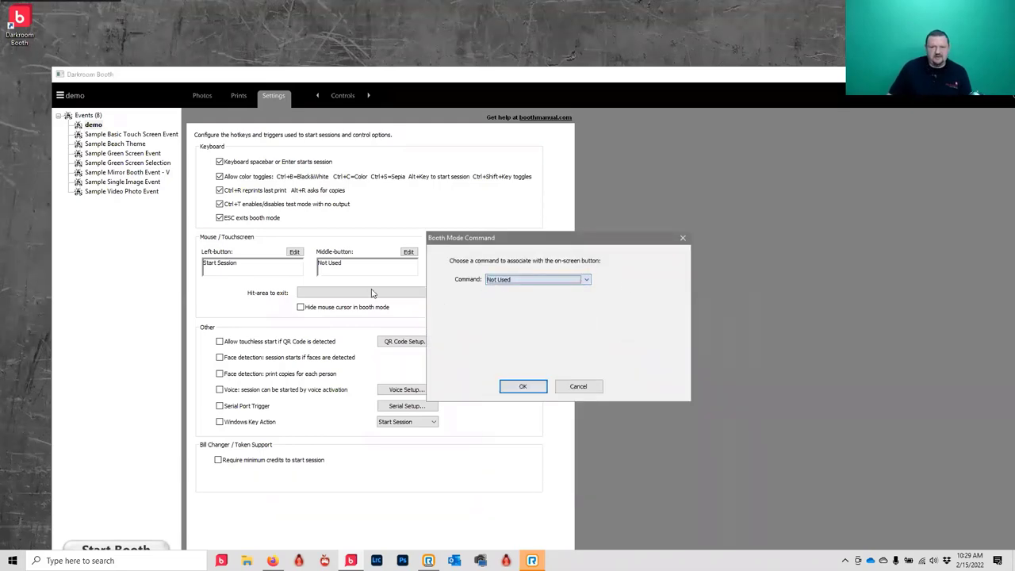
pyautogui.click(522, 387)
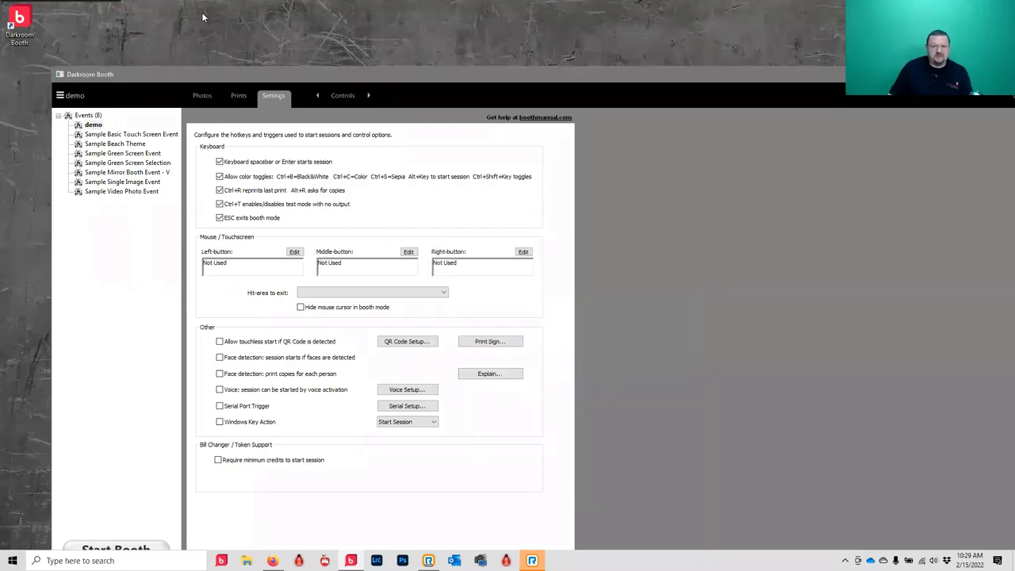
pyautogui.click(279, 98)
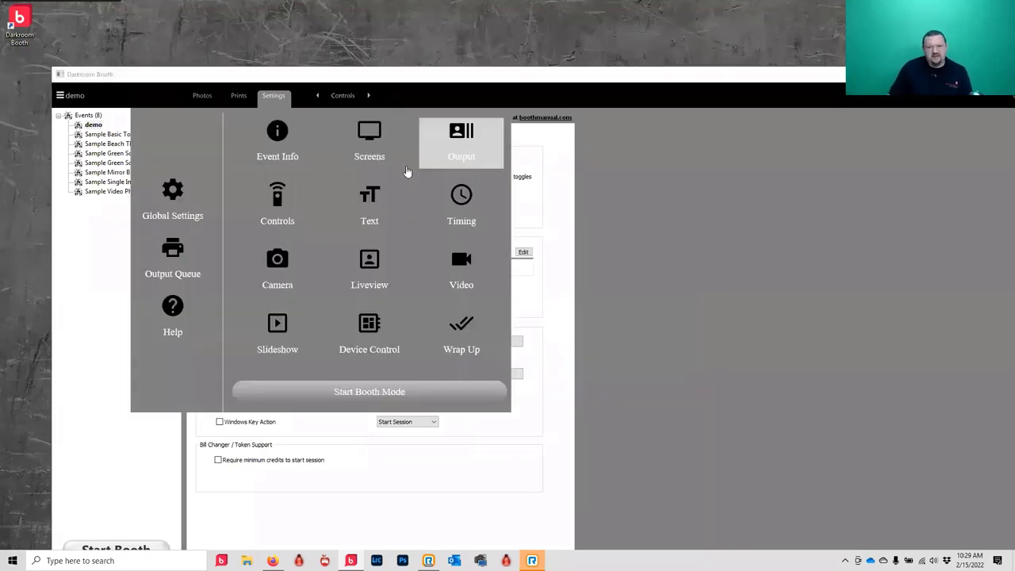
# - Change the start text from 'Press Start' to 'touch screen to Begin' and launch the booth preview
pyautogui.click(370, 205)
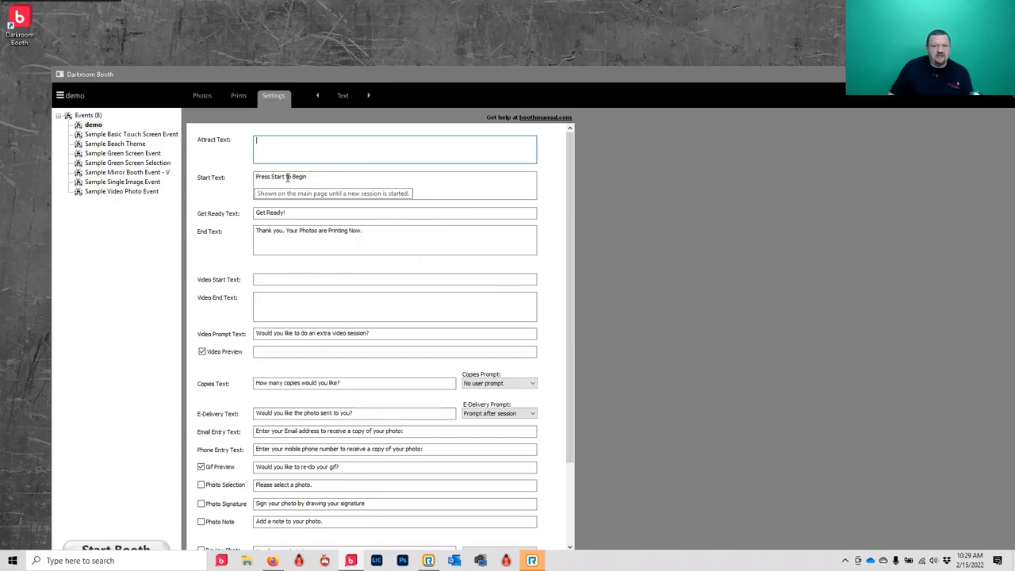
pyautogui.moveTo(285, 178); pyautogui.dragTo(190, 175)
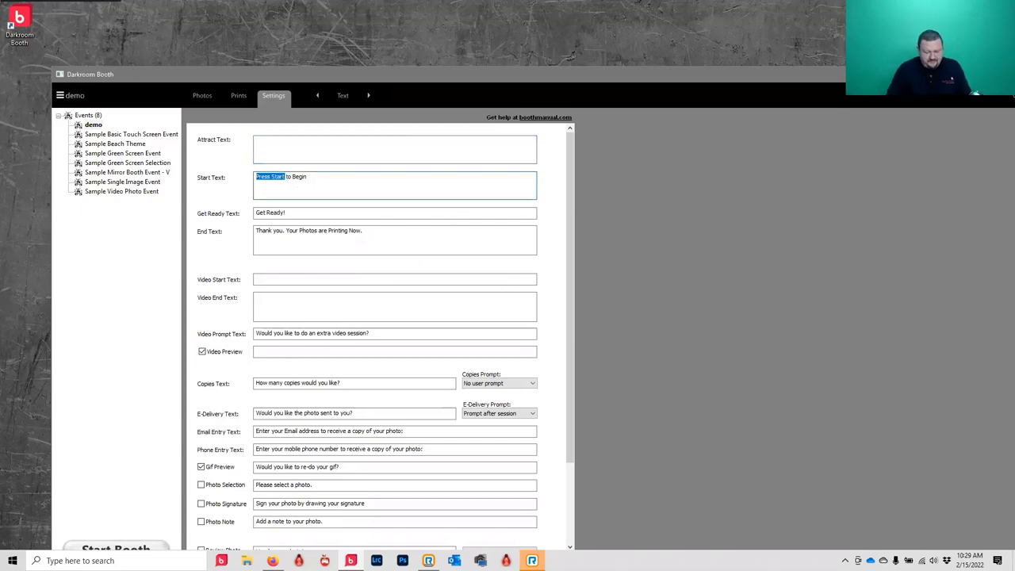
pyautogui.write('touch scree')
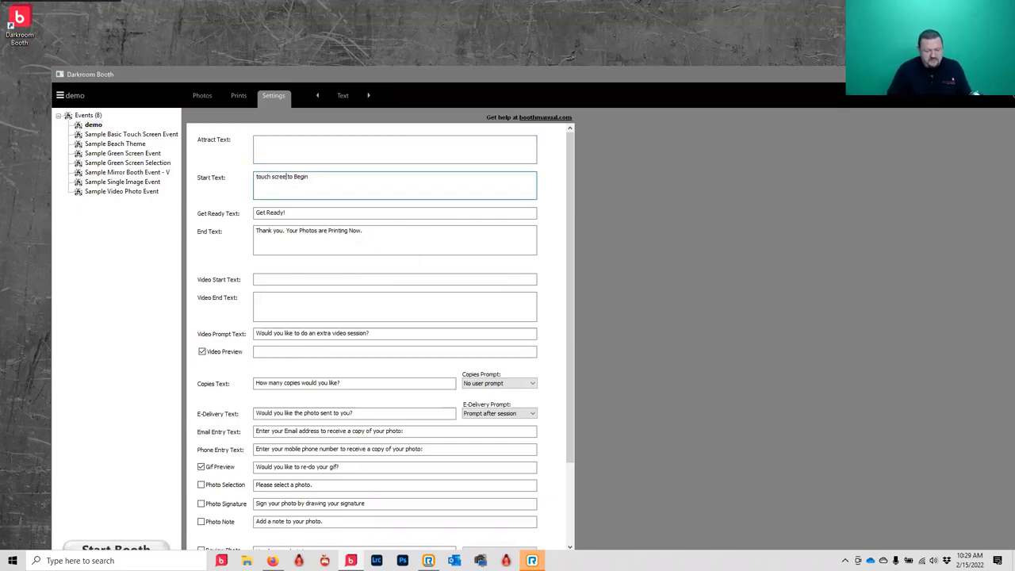
pyautogui.write('n')
pyautogui.press('BackSpace')
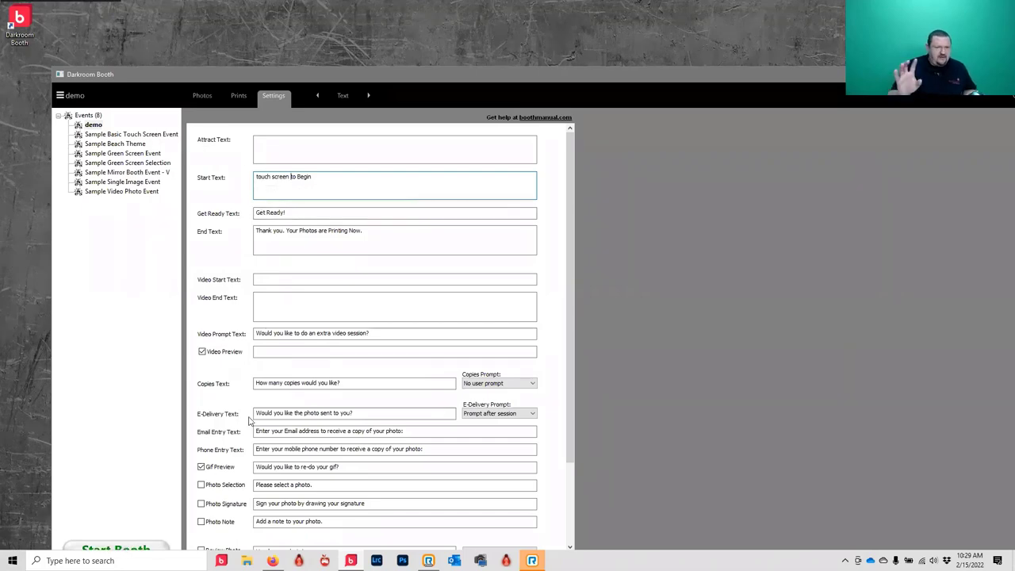
pyautogui.press('F5')
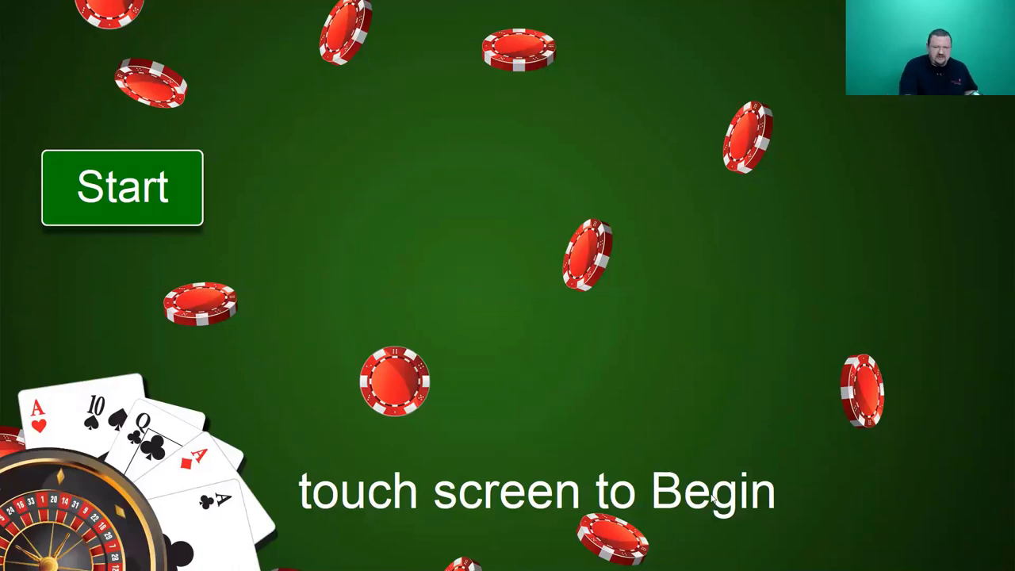
# - Exit the booth preview with Esc, back to the Text settings page
pyautogui.press('Escape')
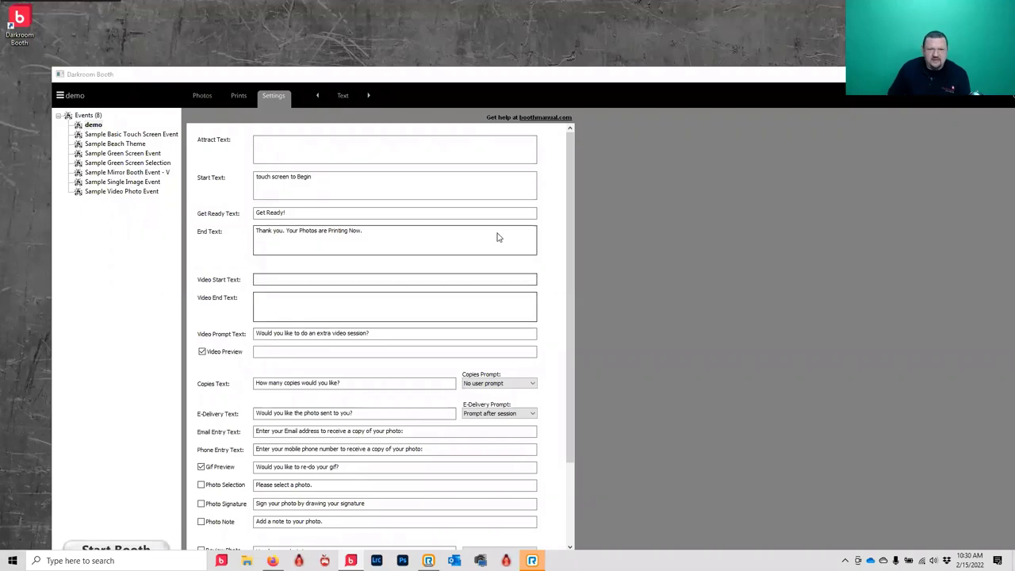
# - Edit the print template, adding 'test' and switching aspect to 4x6, then discard the changes
pyautogui.click(239, 96)
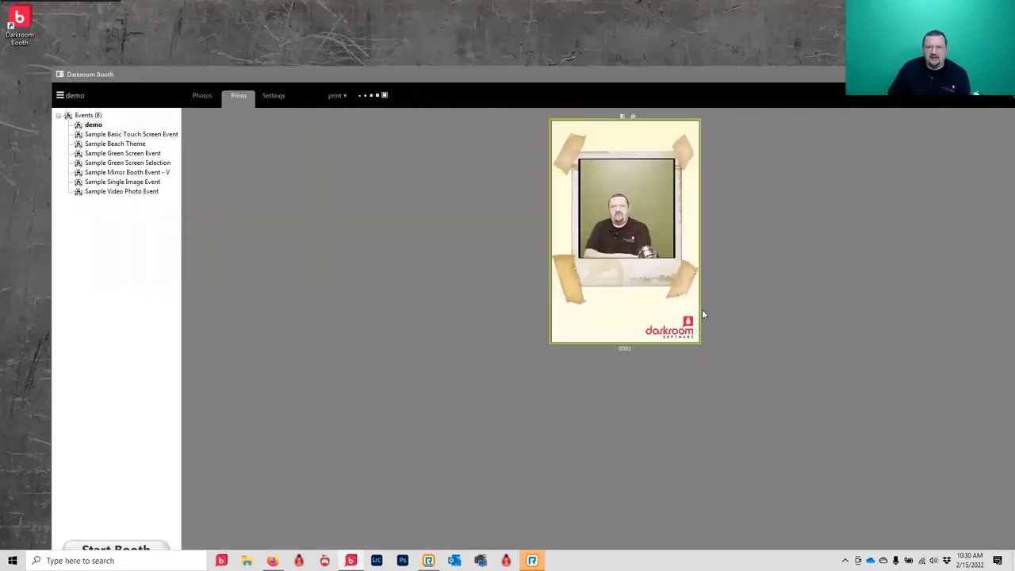
pyautogui.doubleClick(652, 238)
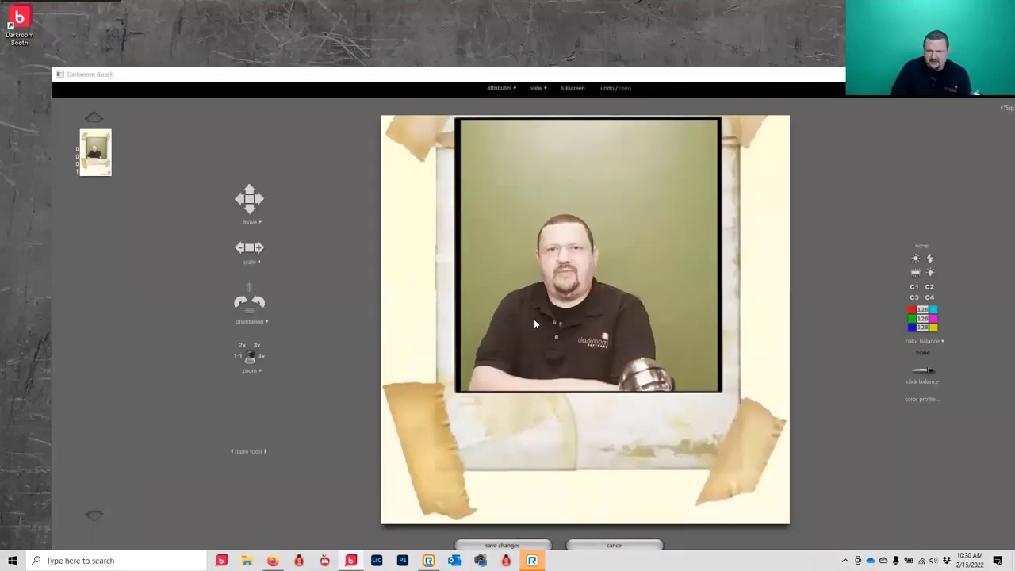
pyautogui.write('test')
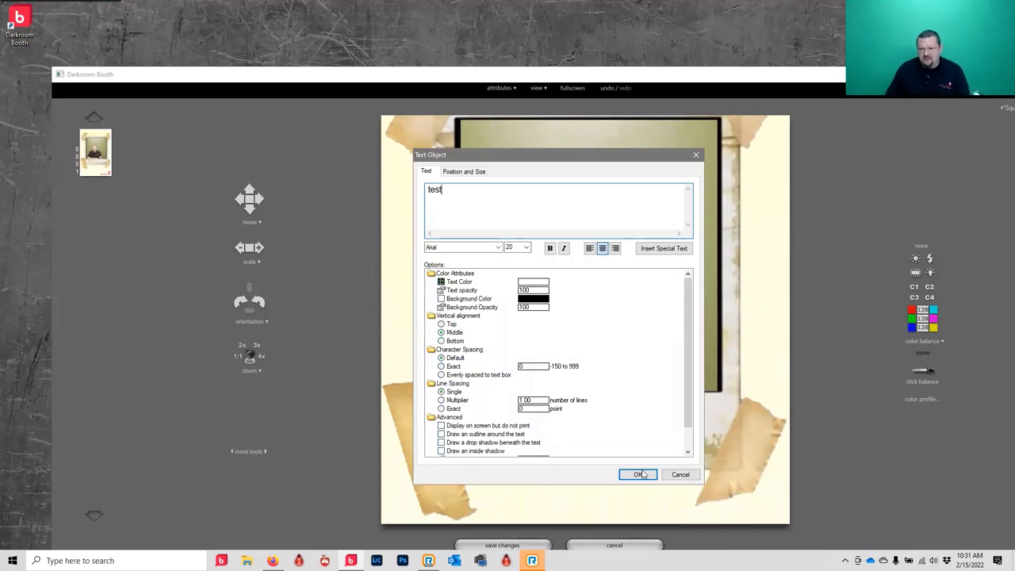
pyautogui.click(641, 475)
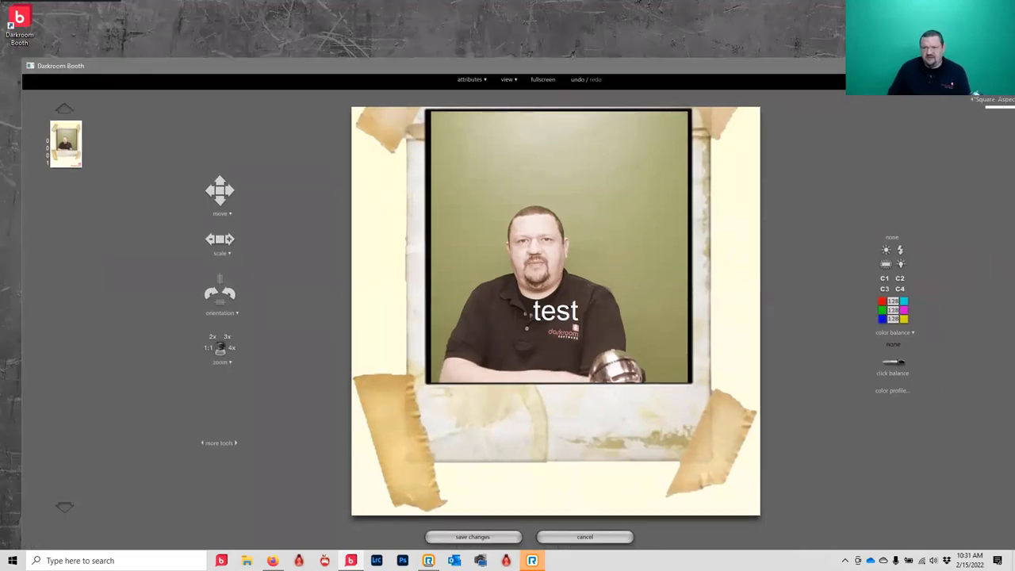
pyautogui.click(991, 103)
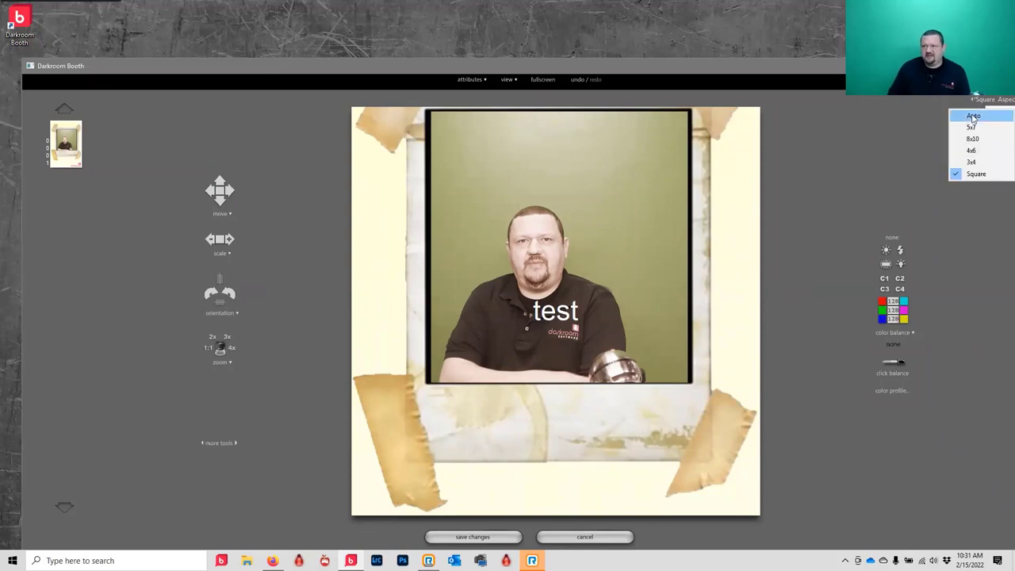
pyautogui.click(974, 117)
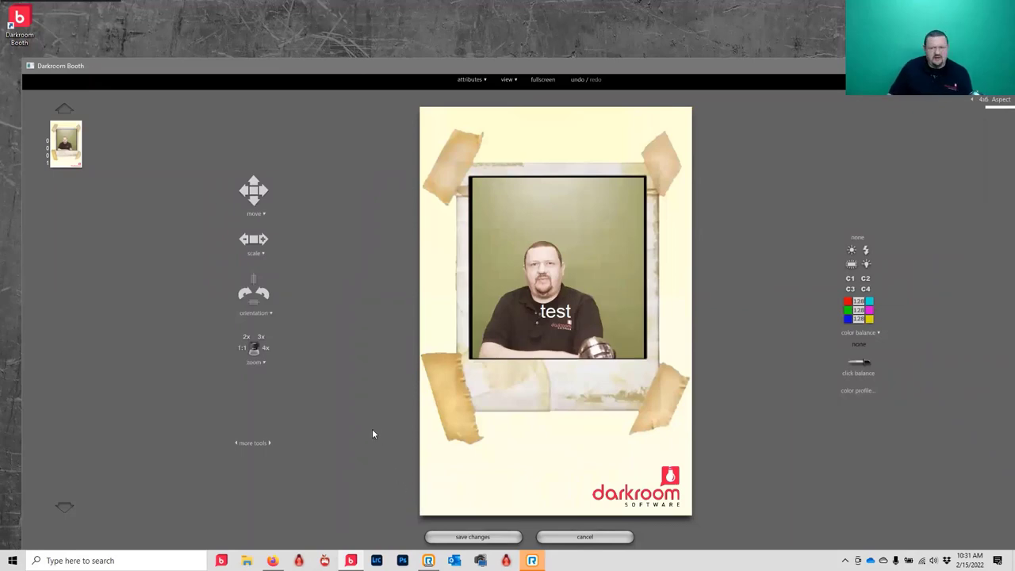
pyautogui.click(615, 539)
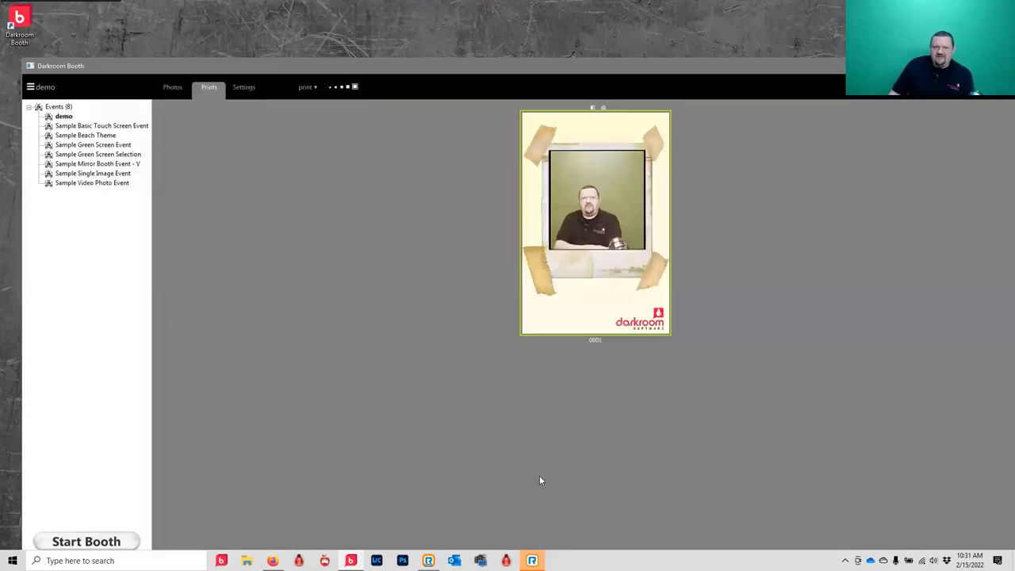
# - Tick Photo Note in the demo event's settings and return to the settings overview
pyautogui.click(238, 88)
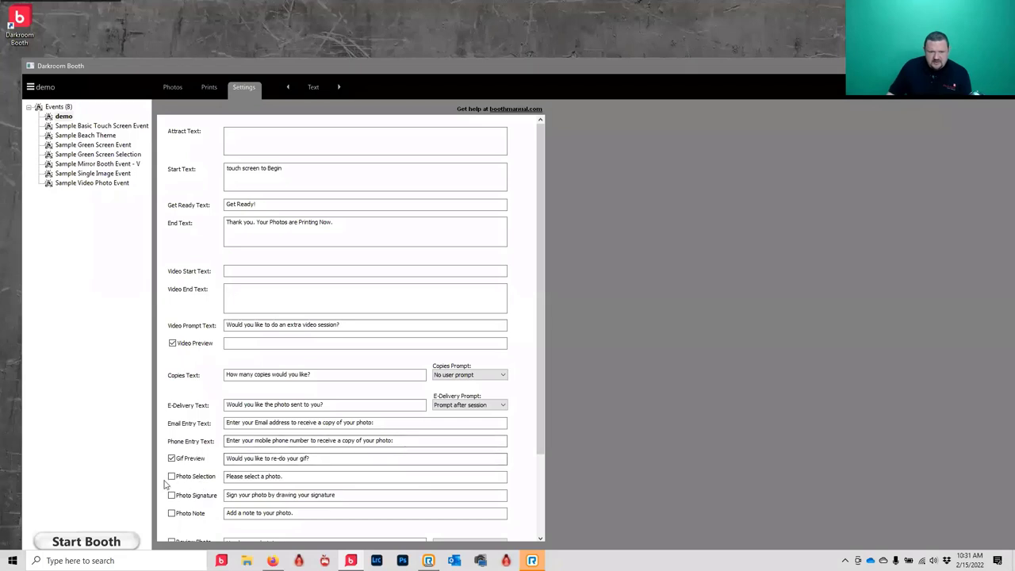
pyautogui.click(171, 514)
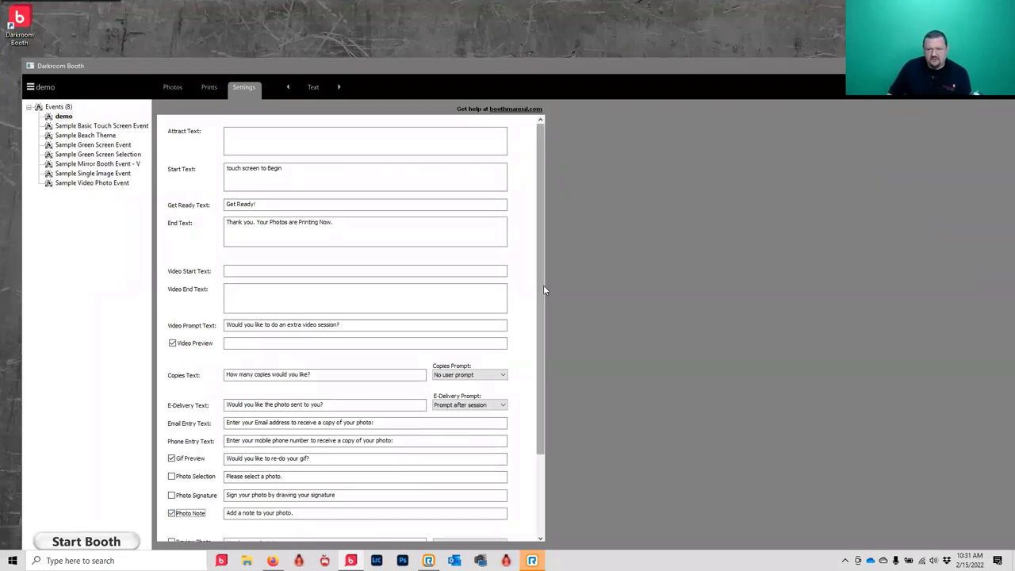
pyautogui.scroll(-4, 543, 285)
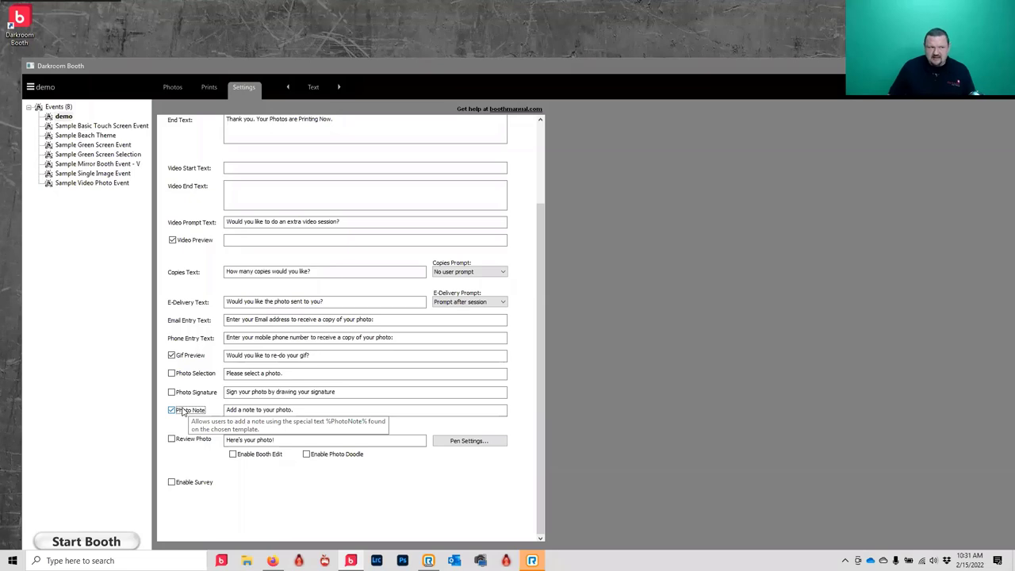
pyautogui.click(313, 87)
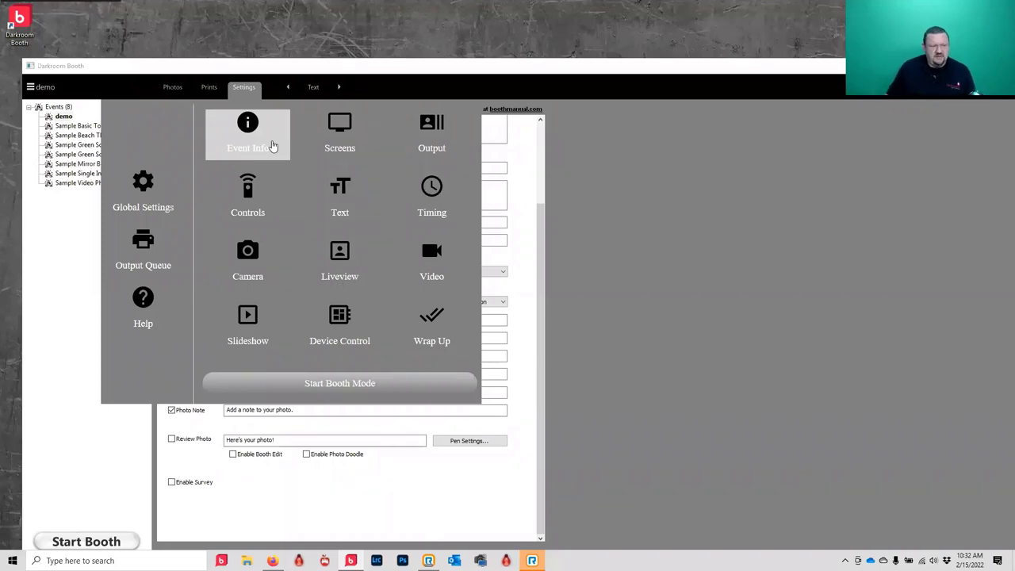
pyautogui.click(272, 146)
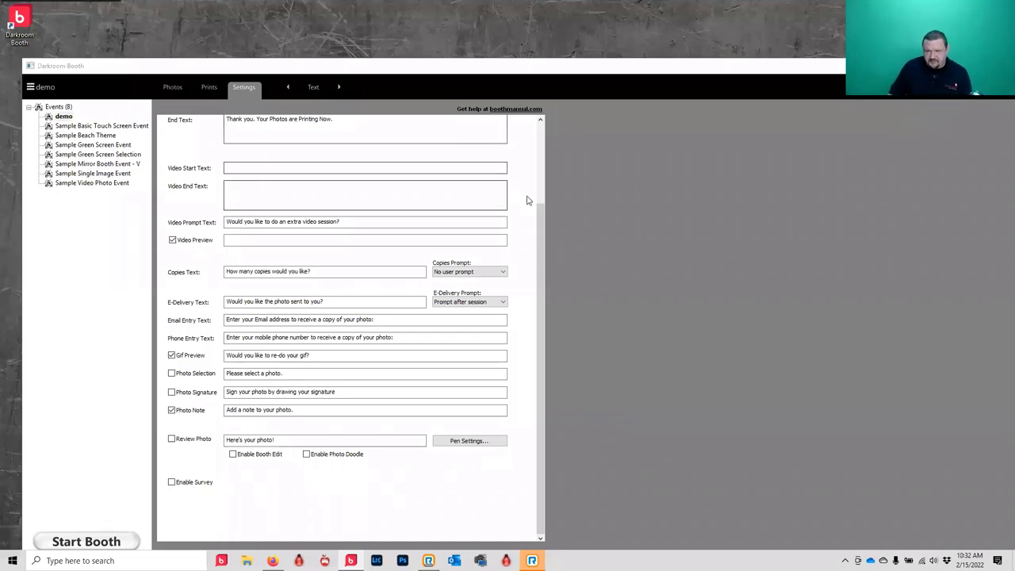
pyautogui.moveTo(544, 203); pyautogui.dragTo(544, 202)
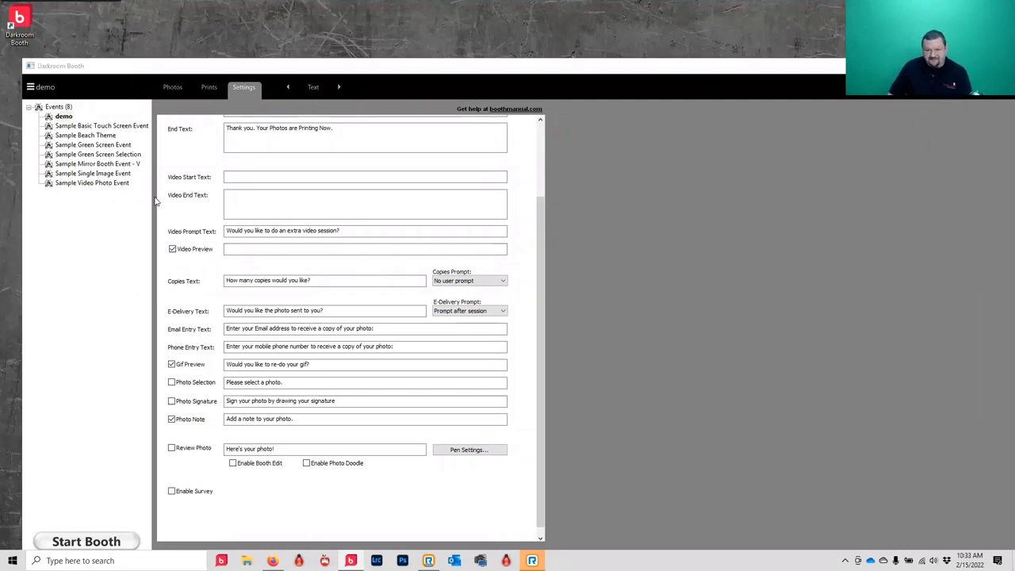
pyautogui.click(313, 87)
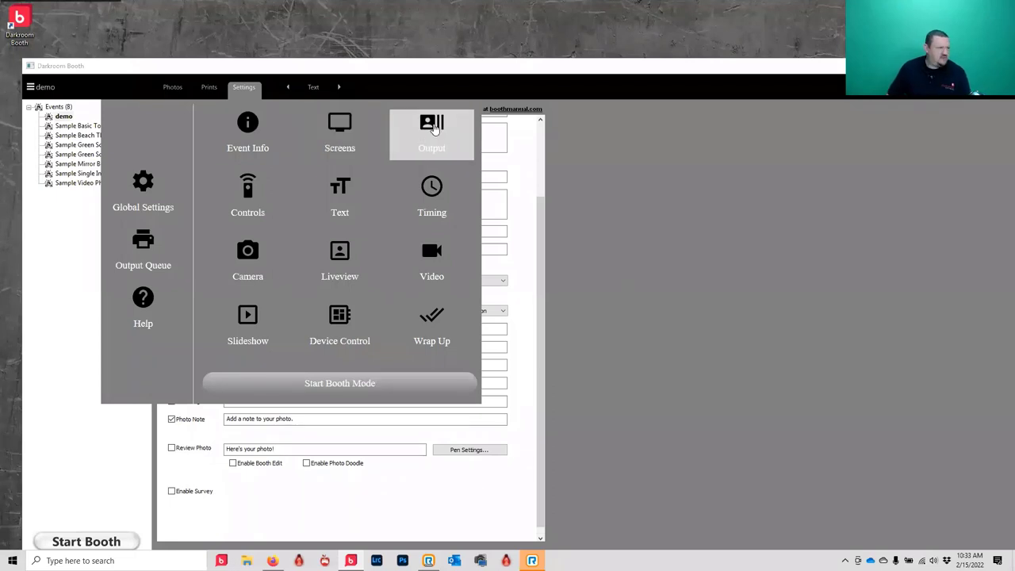
# - Open the Output settings and choose a new template for the Print Photo 4x6 slot
pyautogui.rightClick(435, 128)
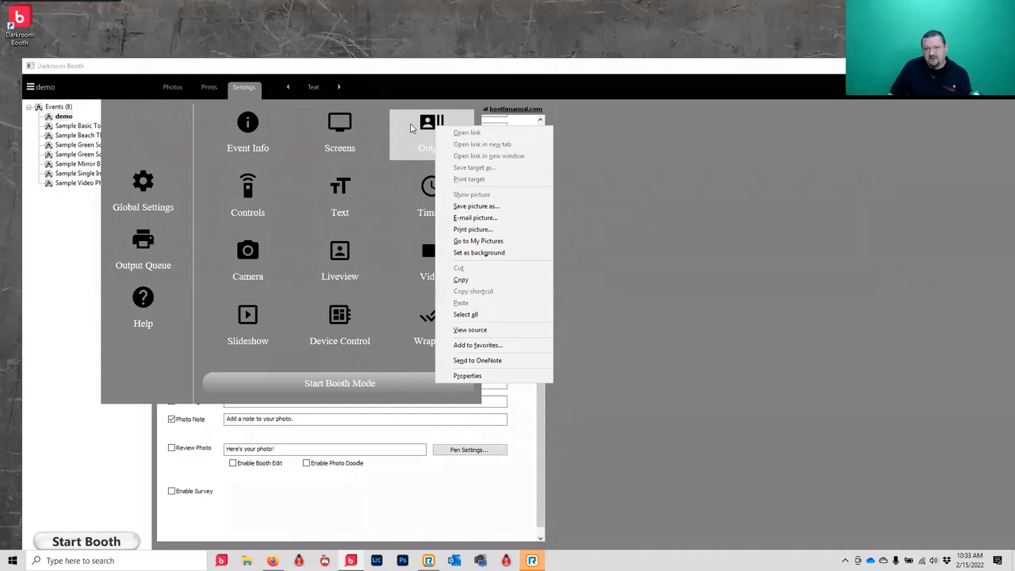
pyautogui.click(410, 125)
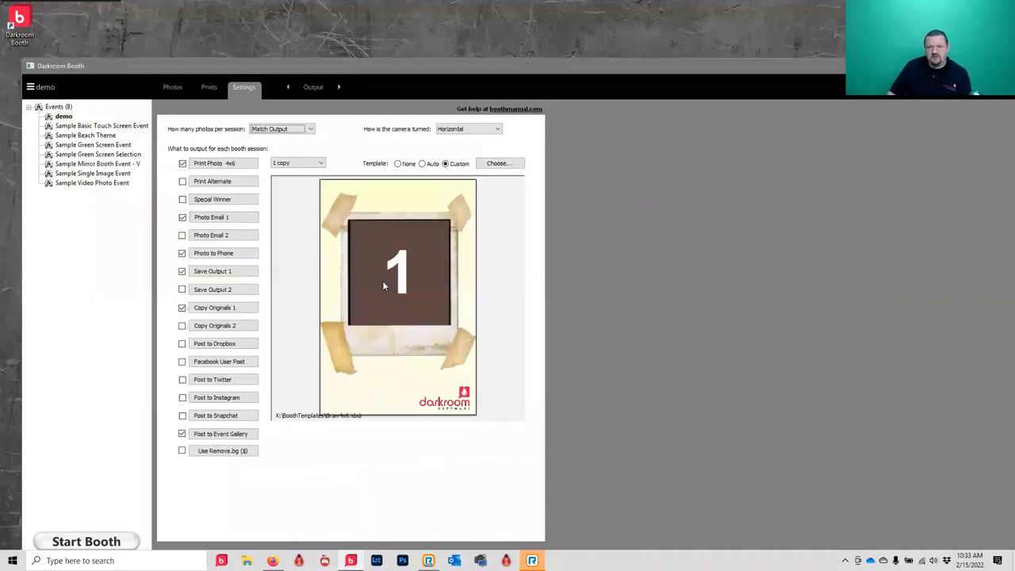
pyautogui.click(497, 164)
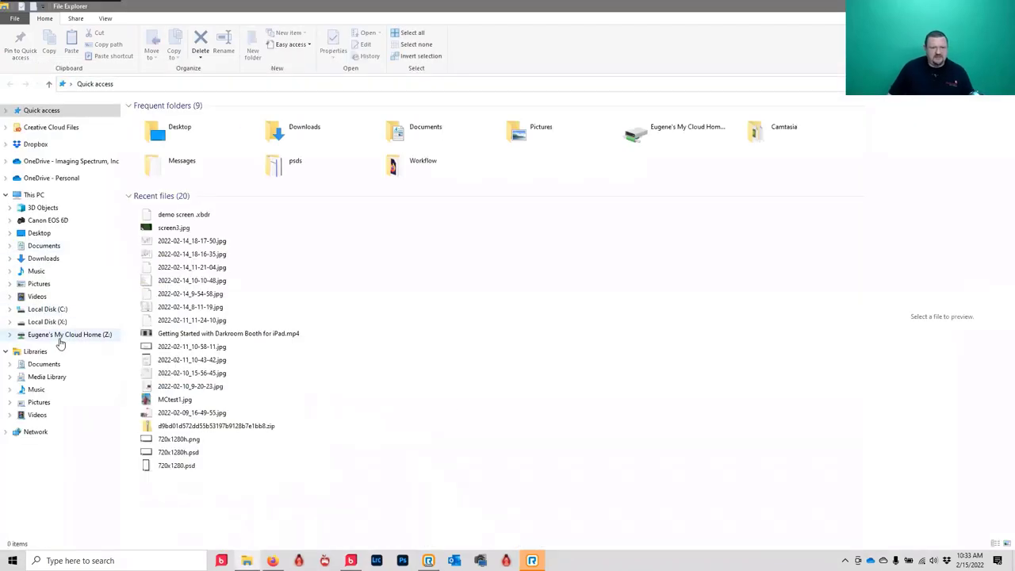
# - Browse to Z: > Darkroom Software > PBX > 2022 and preview 4x8copy.png
pyautogui.click(61, 336)
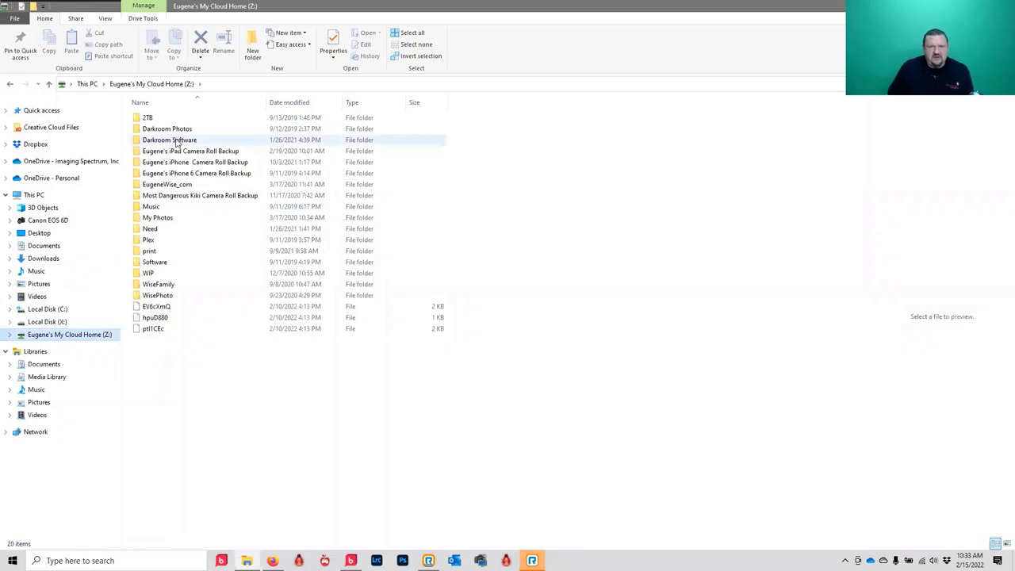
pyautogui.doubleClick(177, 143)
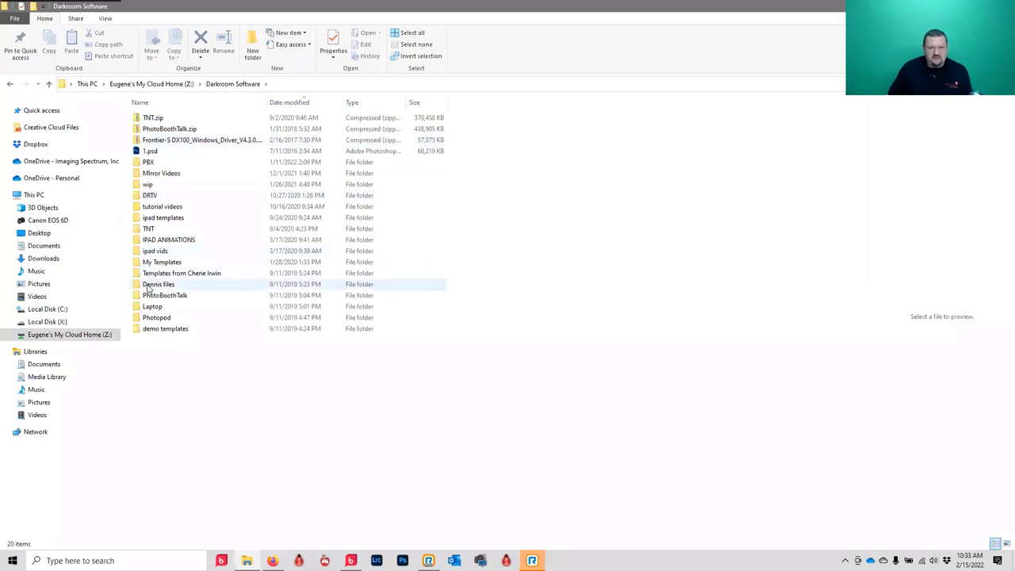
pyautogui.click(145, 163)
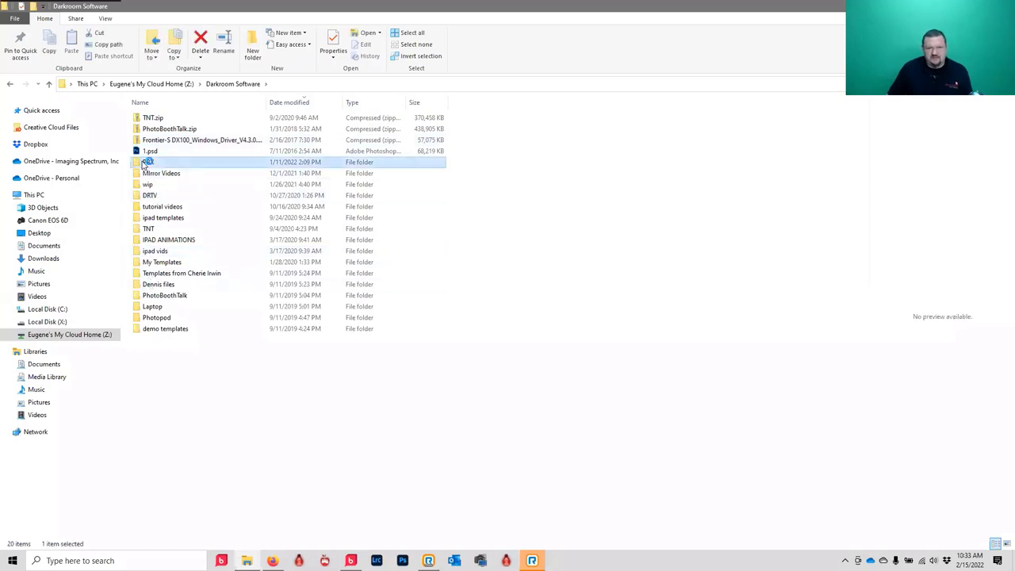
pyautogui.doubleClick(145, 163)
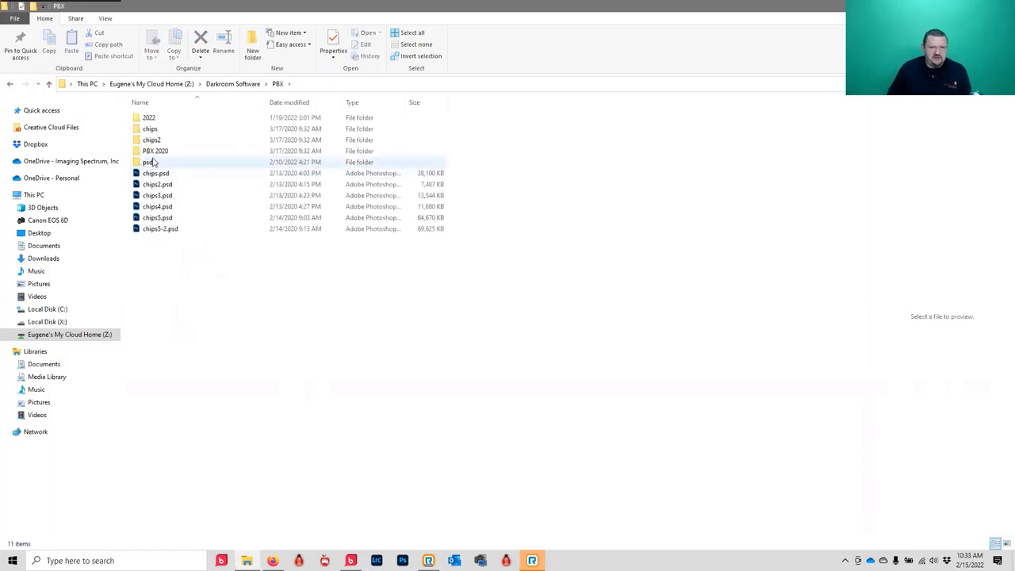
pyautogui.doubleClick(149, 119)
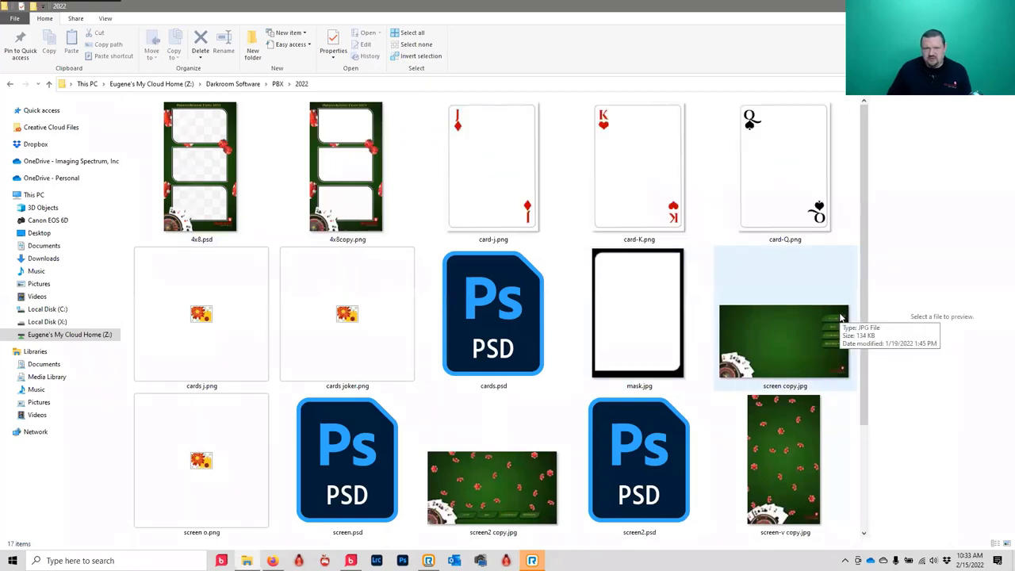
pyautogui.click(288, 161)
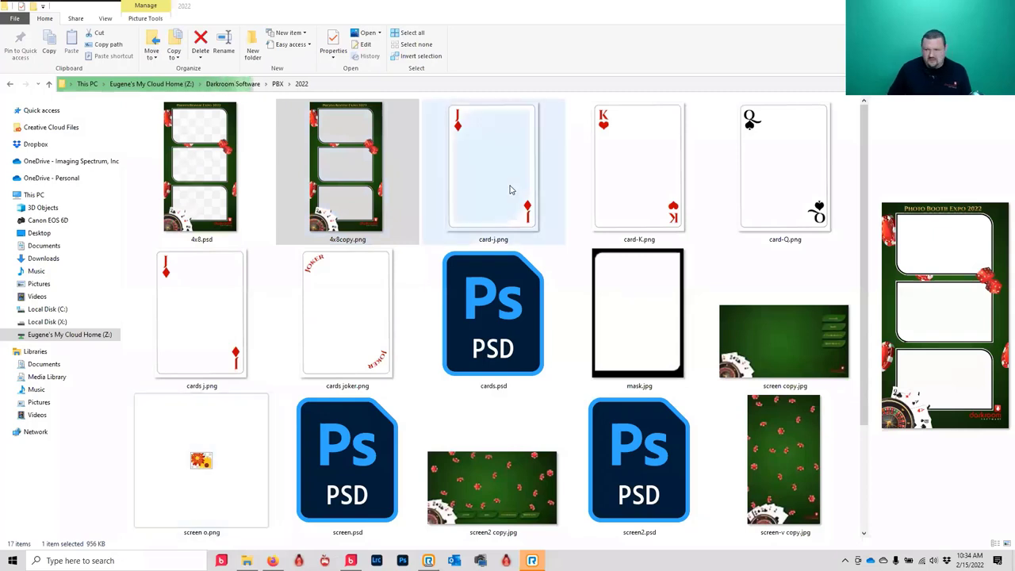
pyautogui.scroll(-2, 512, 190)
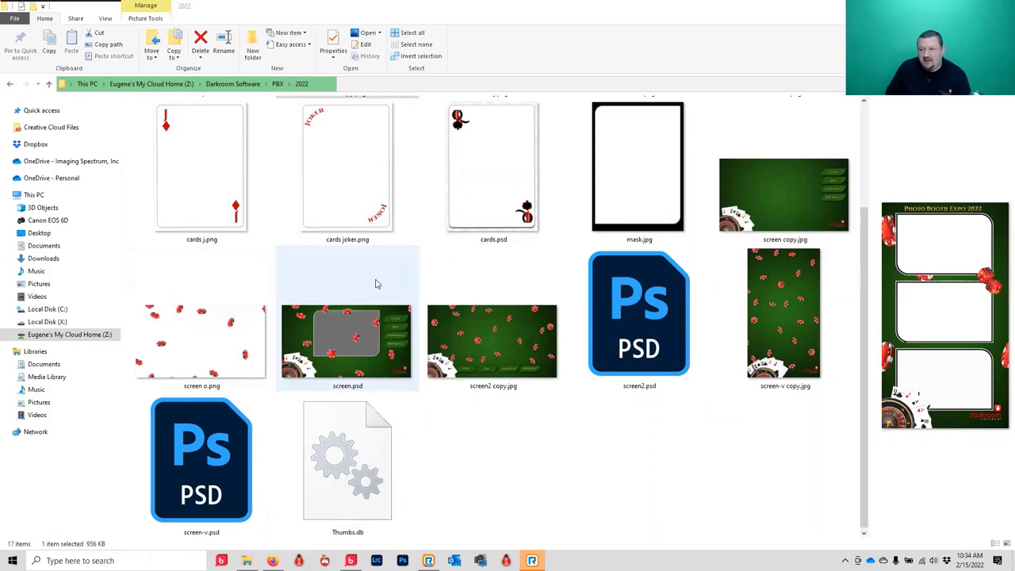
pyautogui.scroll(2, 377, 284)
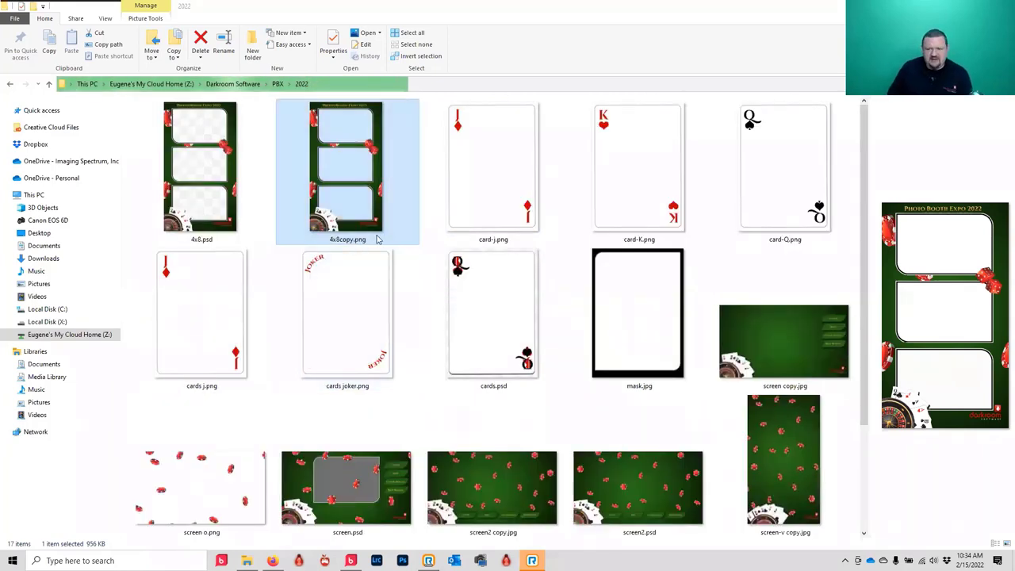
pyautogui.scroll(-2, 378, 241)
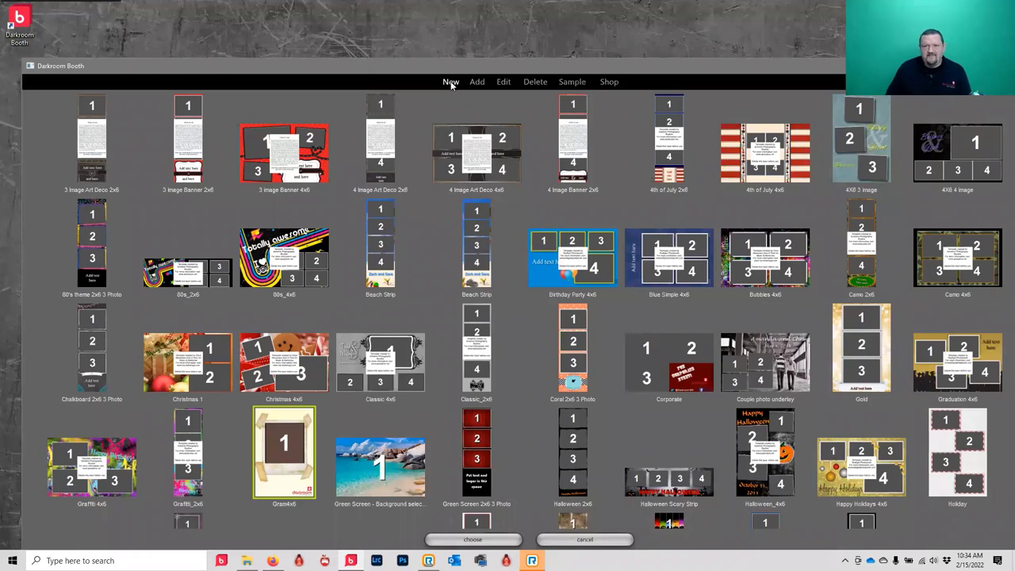
# - Create a new template described as '4x6 demo horz pbx'
pyautogui.click(450, 82)
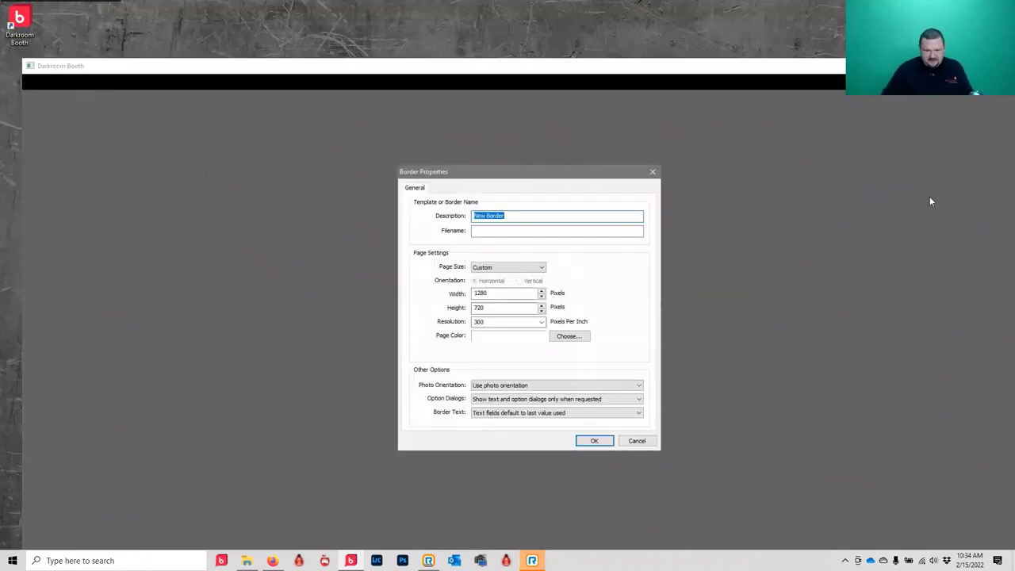
pyautogui.write('4x6 demo horz pbx')
pyautogui.click(588, 440)
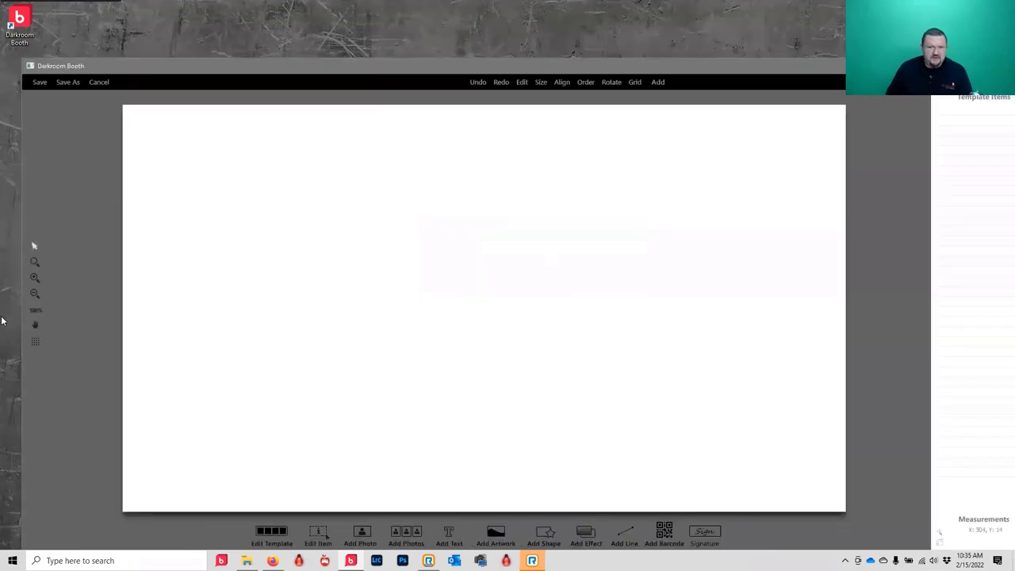
# - Set the new template's page size to 4x6
pyautogui.click(270, 537)
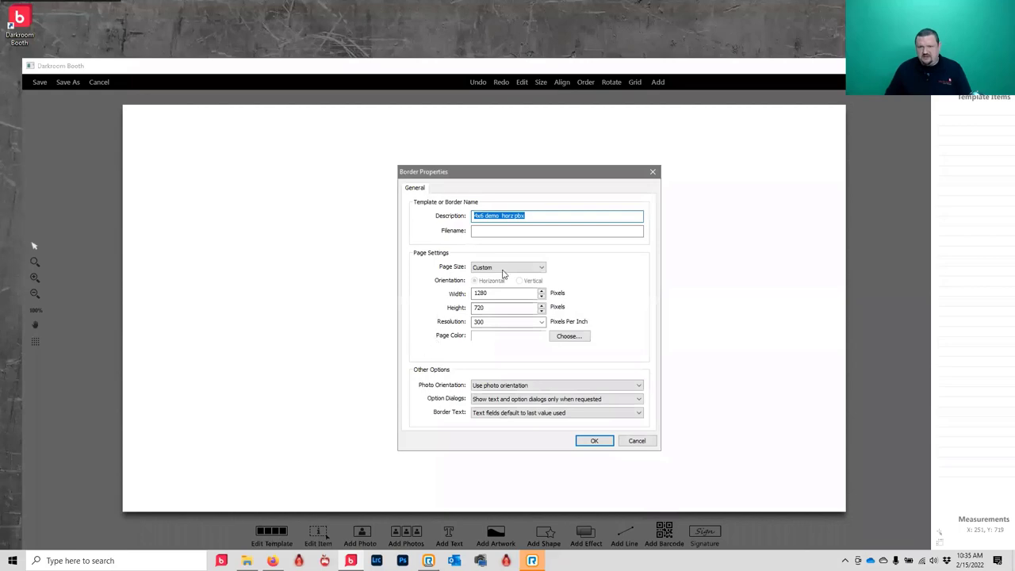
pyautogui.click(512, 267)
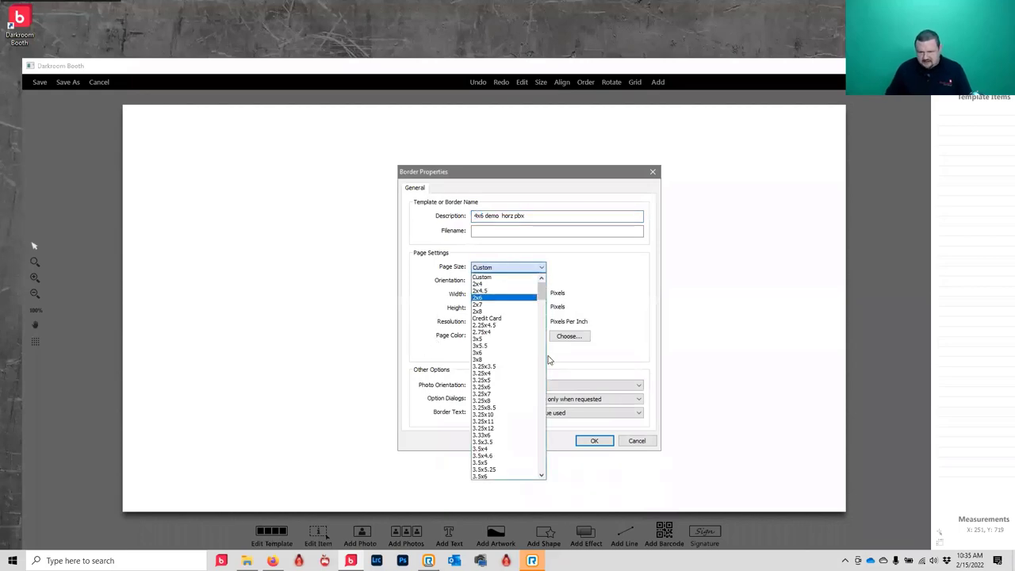
pyautogui.click(543, 401)
pyautogui.click(543, 401)
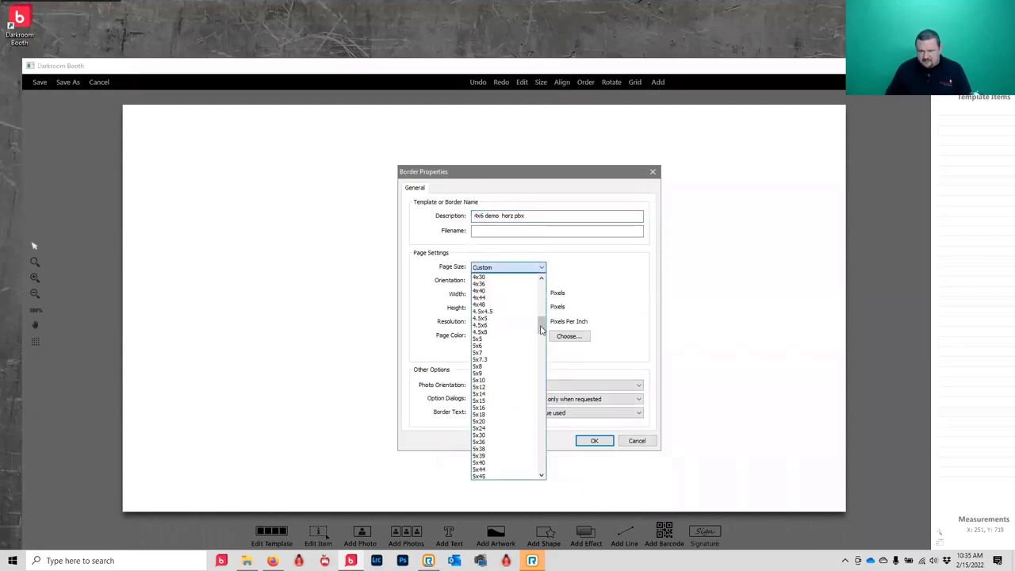
pyautogui.moveTo(543, 329); pyautogui.dragTo(543, 311)
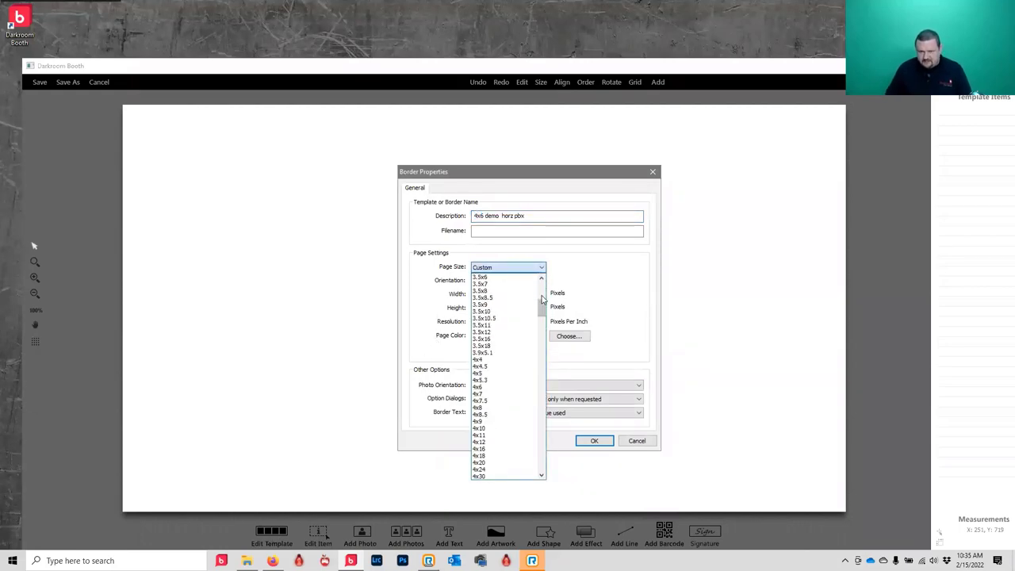
pyautogui.click(486, 387)
pyautogui.click(595, 441)
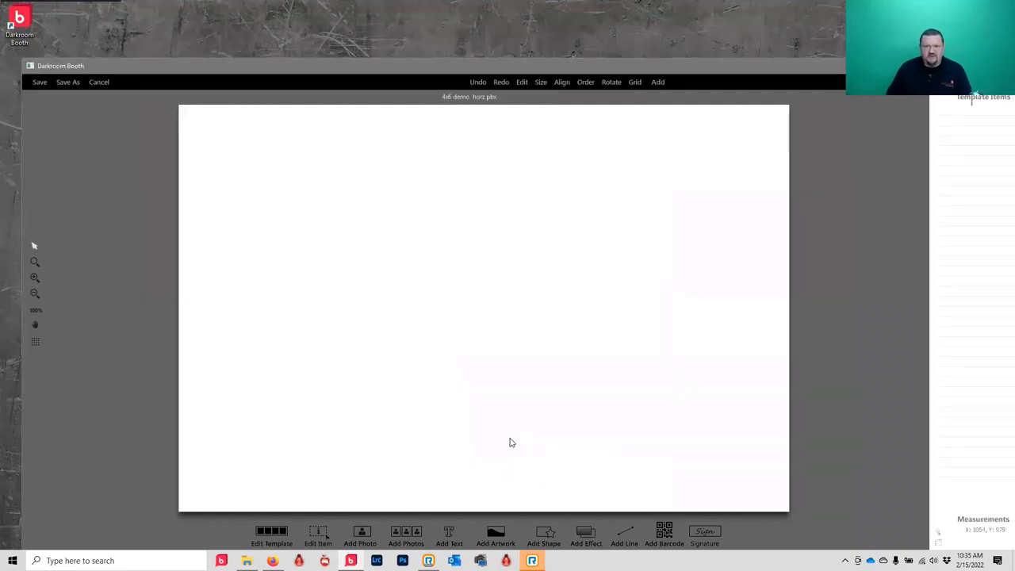
# - Add screen3.jpg from the Desktop as a graphic covering the 4x6 canvas
pyautogui.click(497, 537)
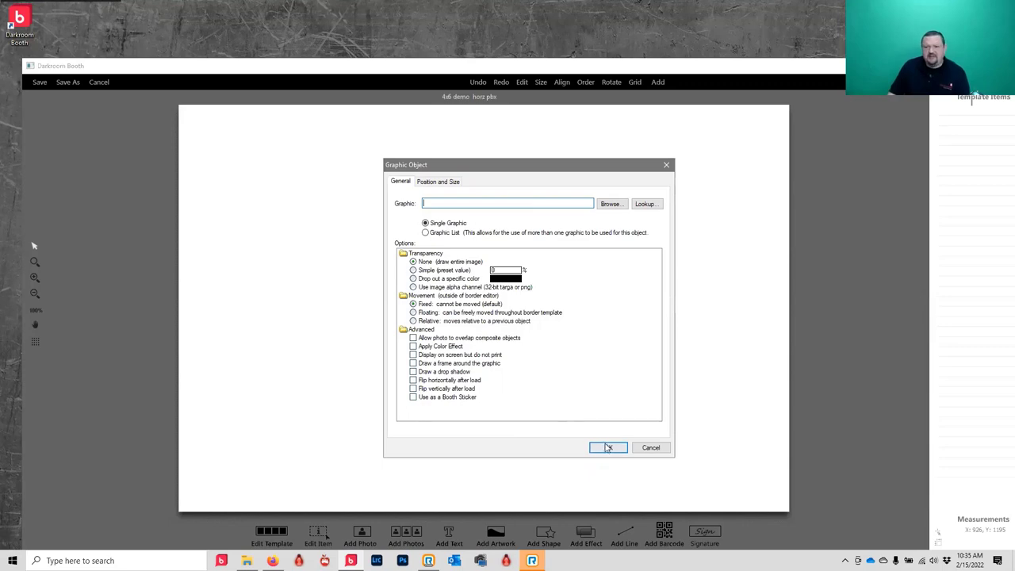
pyautogui.click(608, 204)
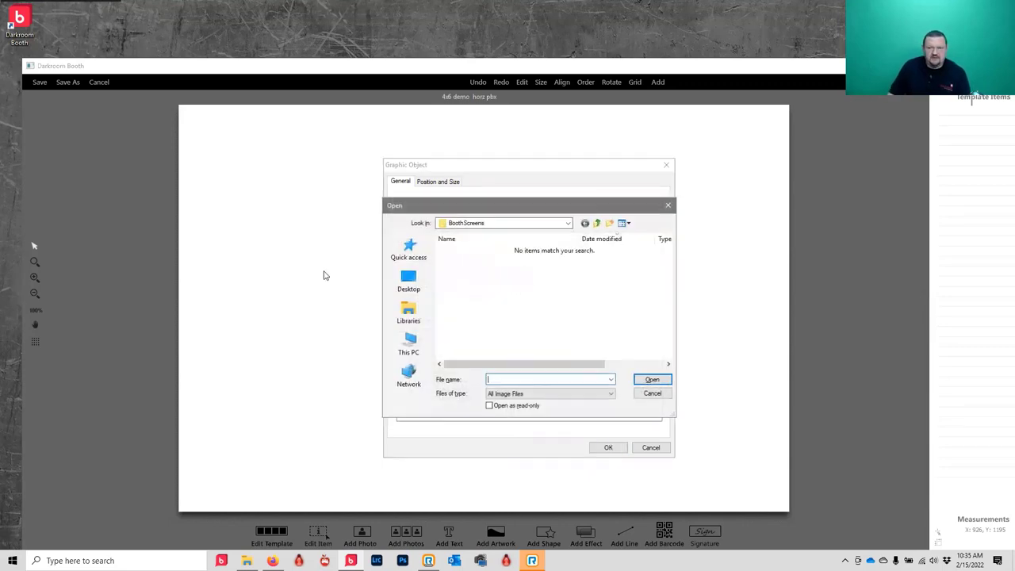
pyautogui.click(411, 281)
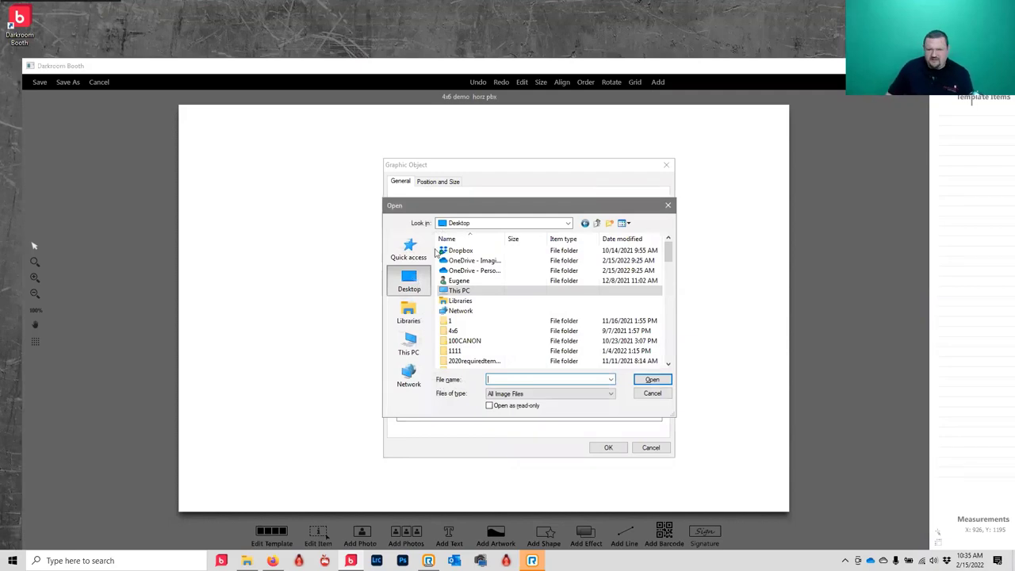
pyautogui.scroll(-2, 487, 270)
pyautogui.scroll(-8, 470, 306)
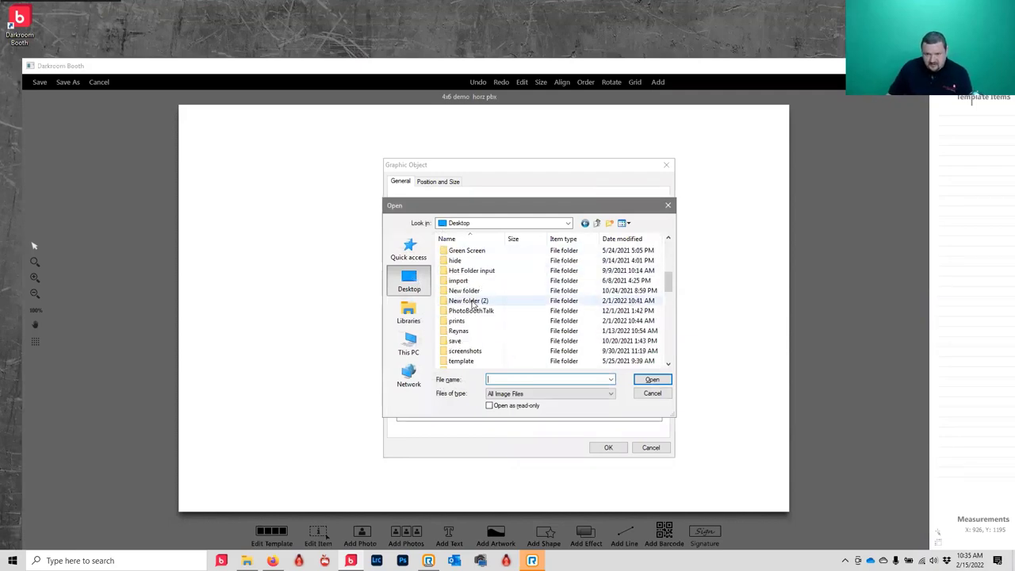
pyautogui.click(475, 311)
pyautogui.press('End')
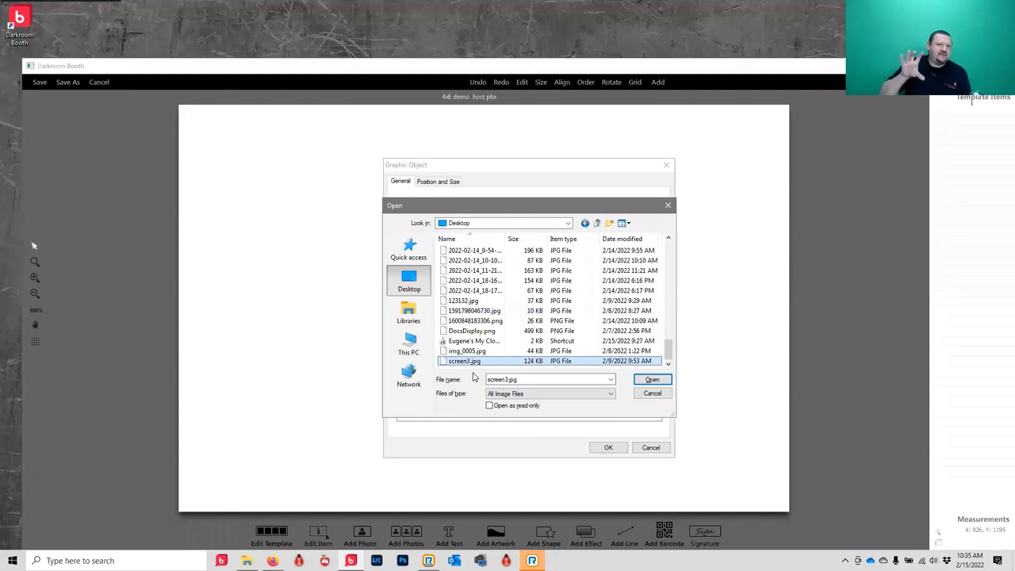
pyautogui.click(650, 381)
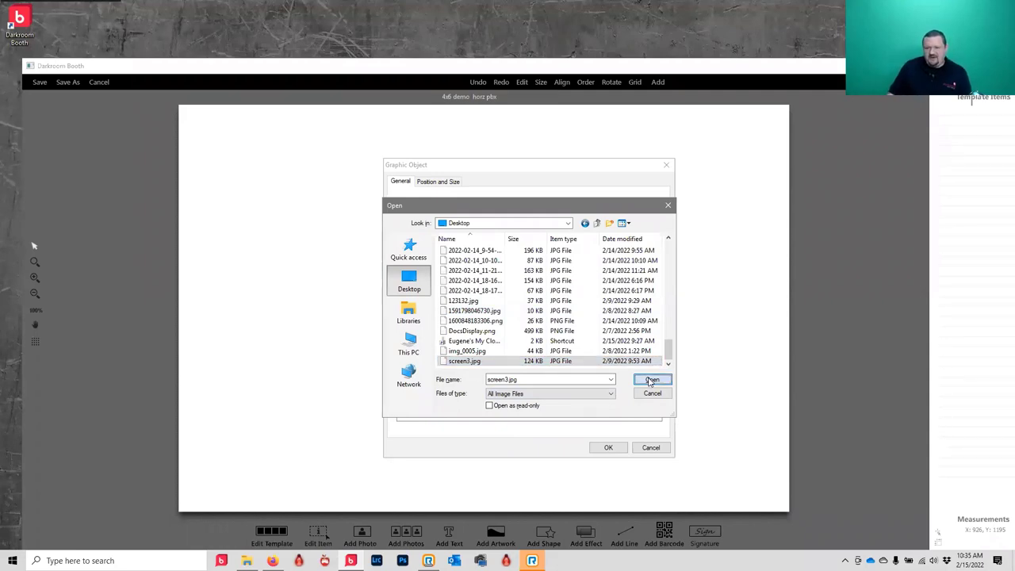
pyautogui.click(607, 448)
pyautogui.scroll(5, 416, 297)
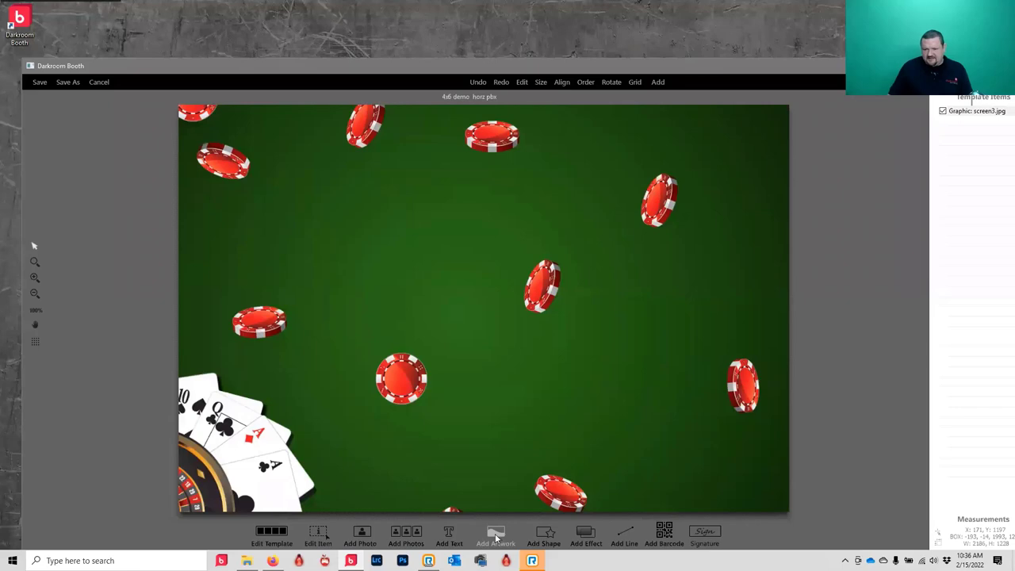
# - Add a Photo1 placeholder over the background and make it slightly narrower
pyautogui.click(360, 534)
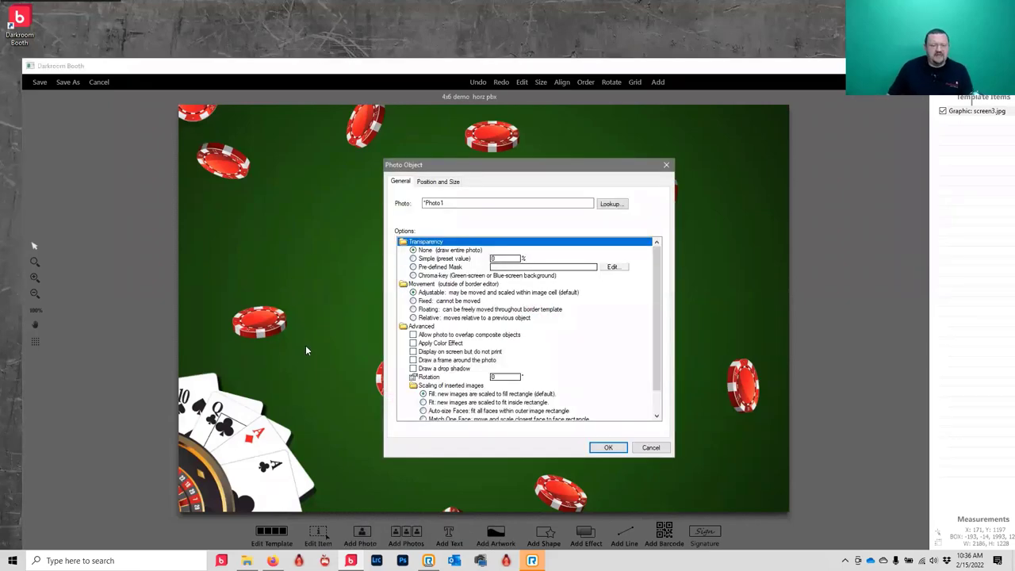
pyautogui.click(608, 448)
pyautogui.scroll(-3, 500, 317)
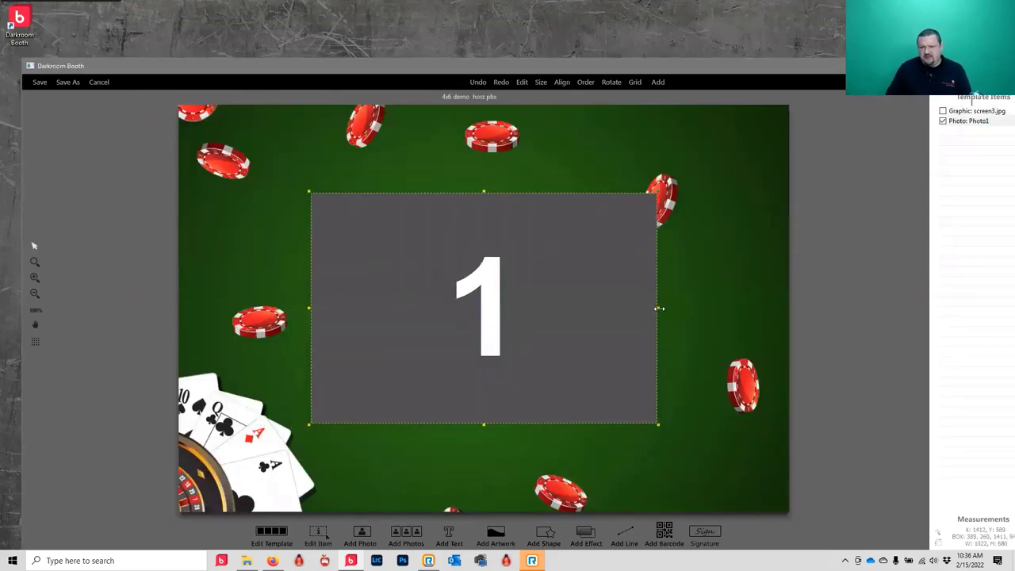
pyautogui.moveTo(658, 310); pyautogui.dragTo(651, 310)
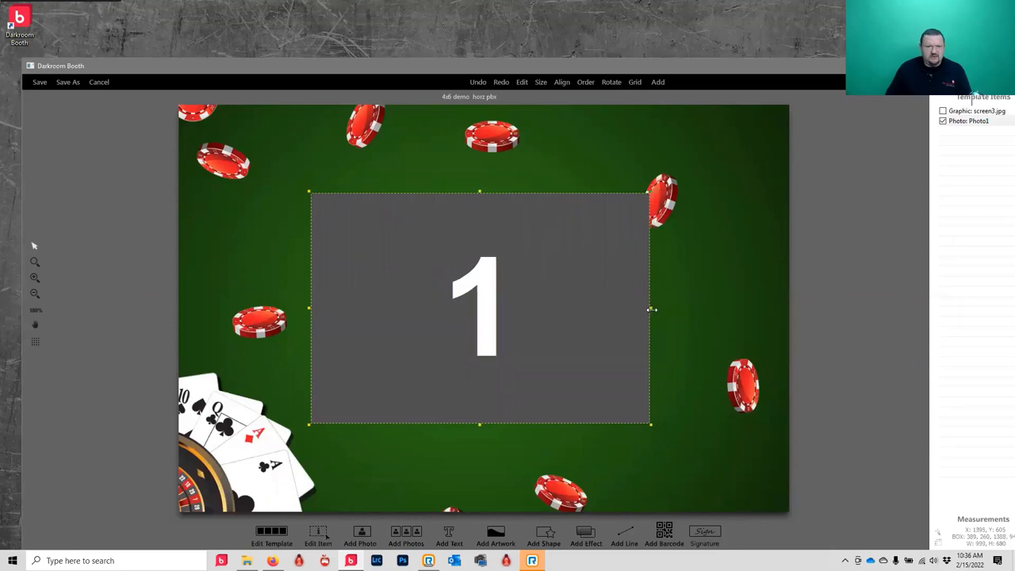
pyautogui.scroll(3, 467, 317)
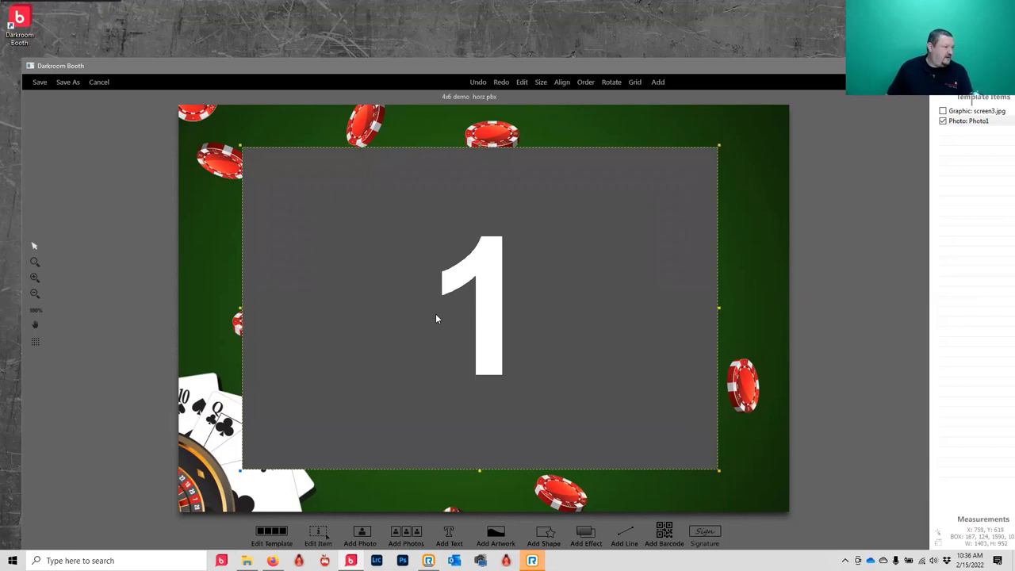
pyautogui.scroll(-2, 509, 353)
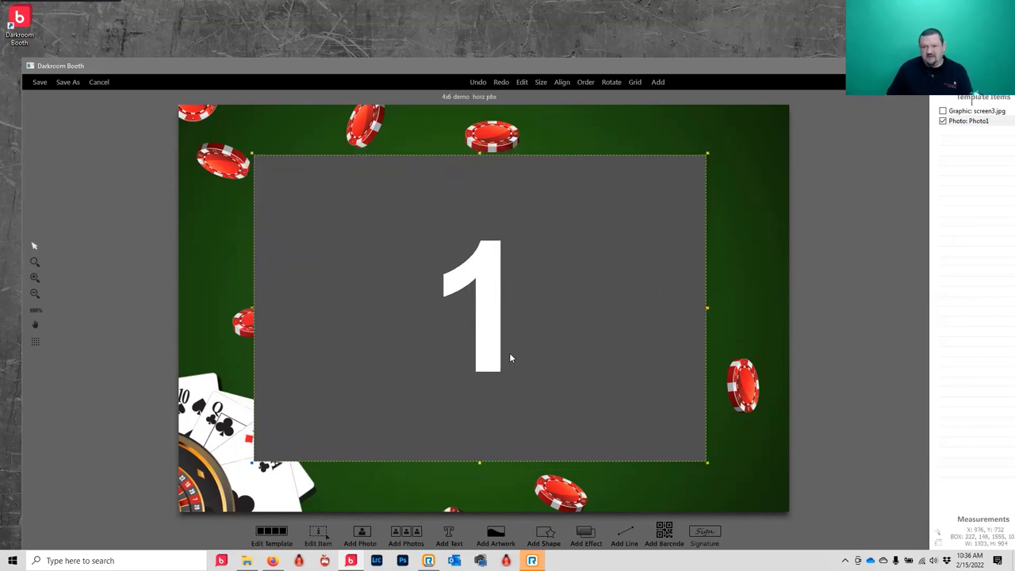
pyautogui.scroll(2, 480, 345)
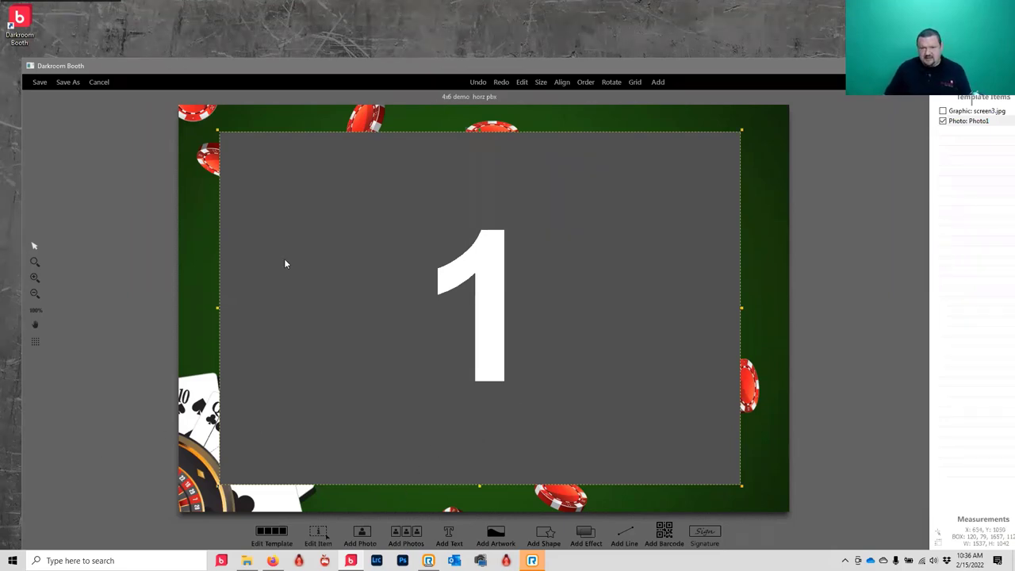
# - Give Photo1 a Rounded Rectangle mask, a frame and a drop shadow
pyautogui.click(74, 82)
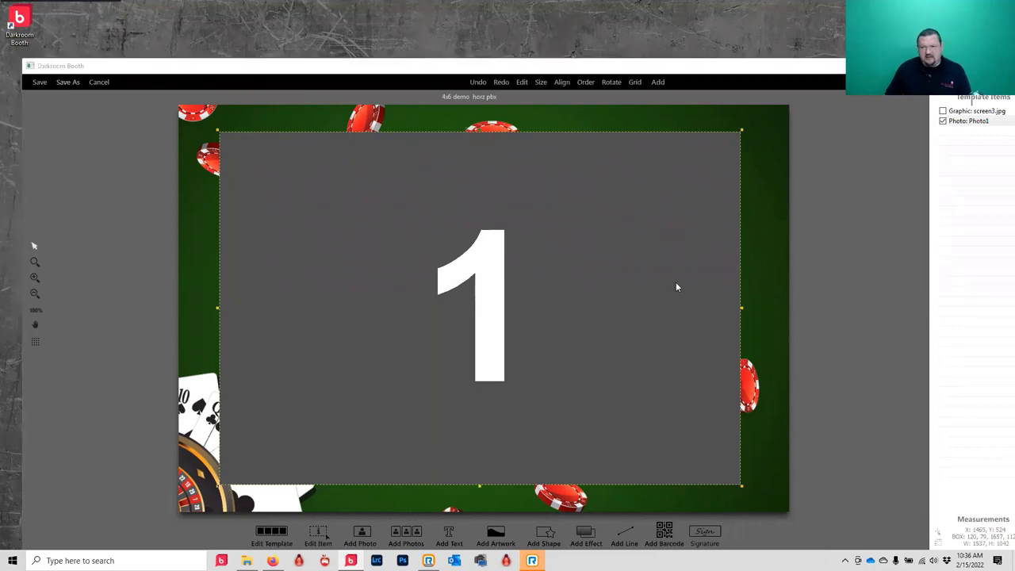
pyautogui.click(434, 268)
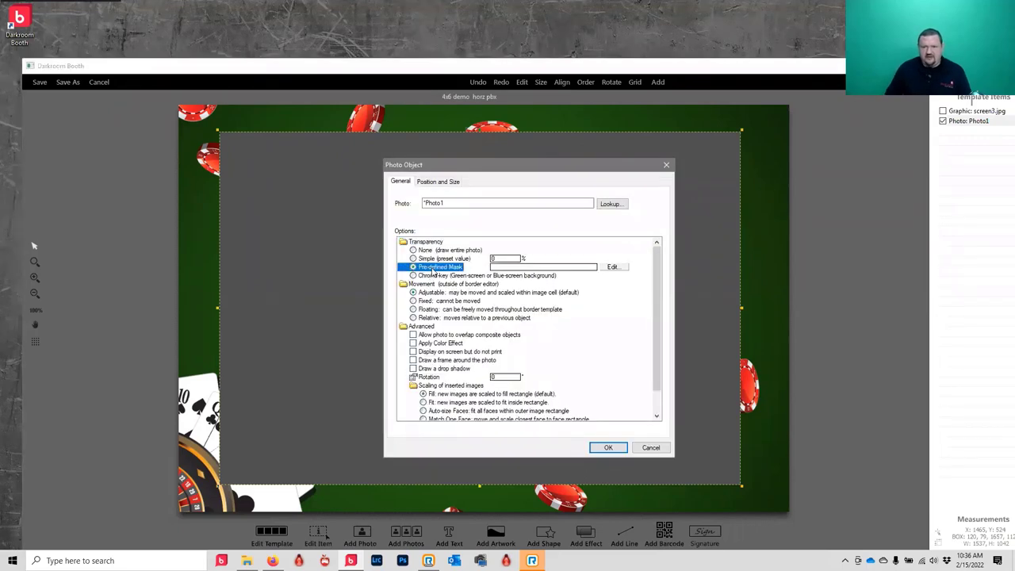
pyautogui.click(616, 268)
pyautogui.click(582, 247)
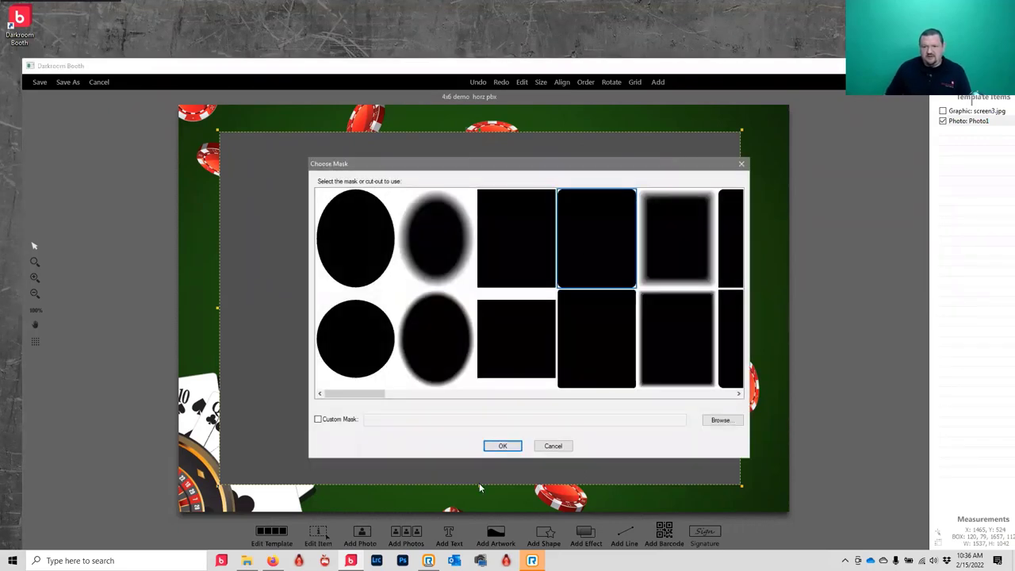
pyautogui.click(502, 446)
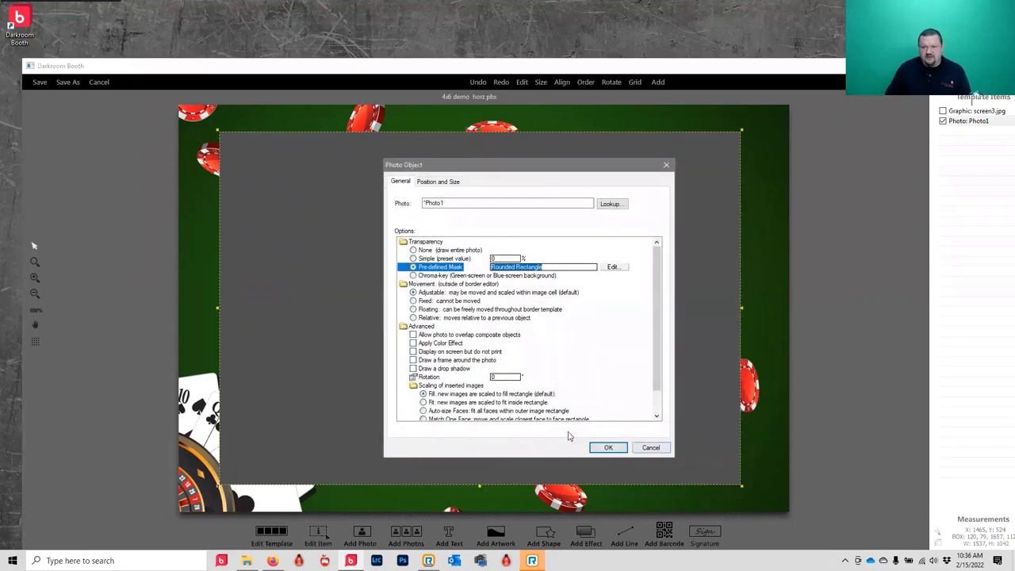
pyautogui.click(413, 360)
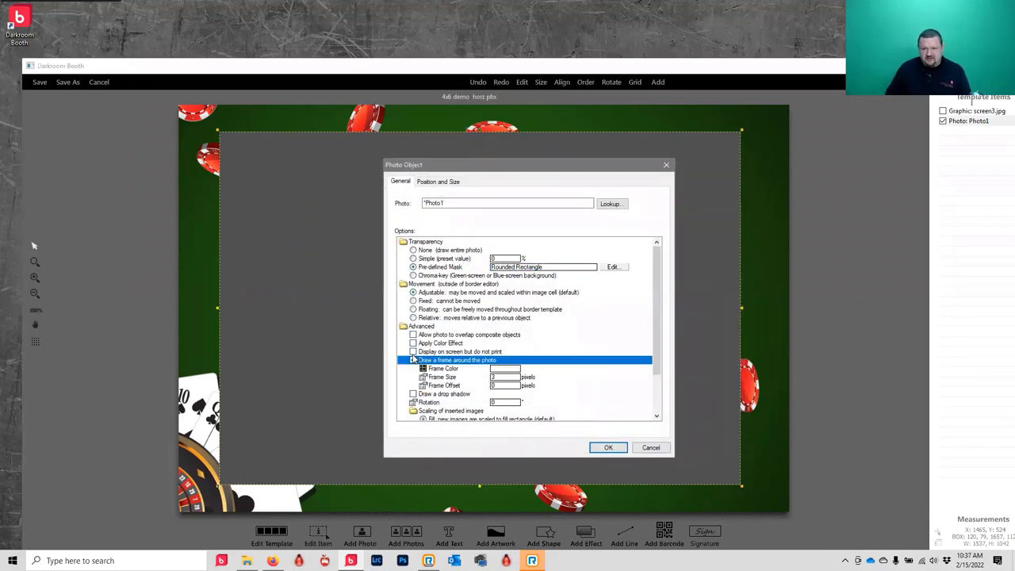
pyautogui.click(413, 361)
pyautogui.click(412, 394)
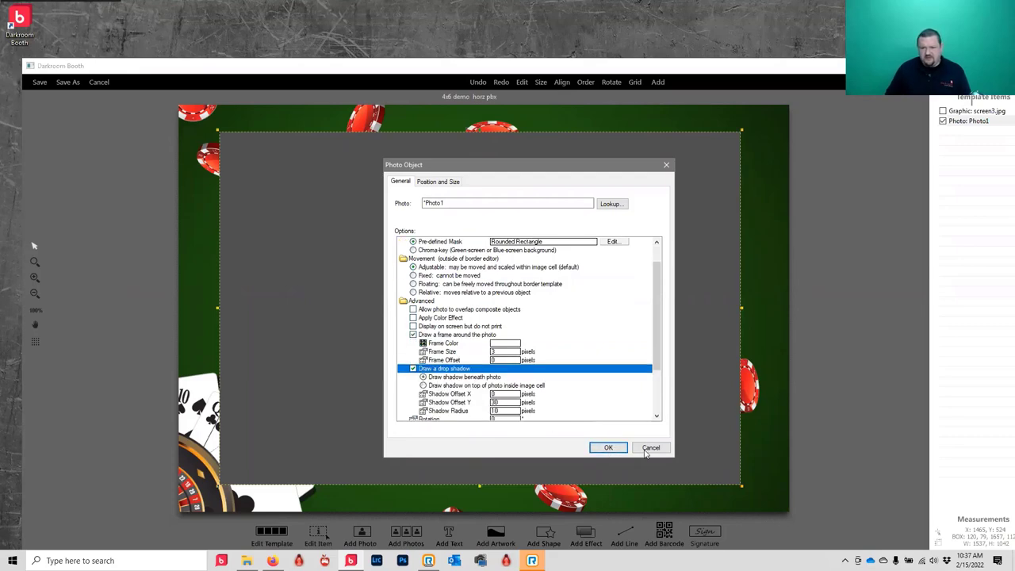
pyautogui.click(608, 449)
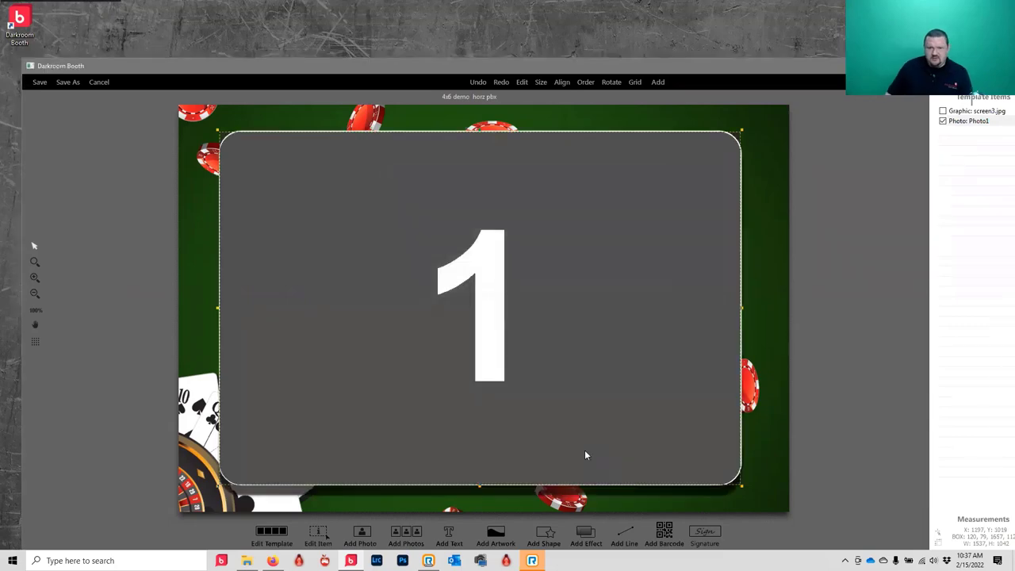
# - Set Photo1's shadow horizontal offset, vertical offset and radius all to 5
pyautogui.doubleClick(255, 269)
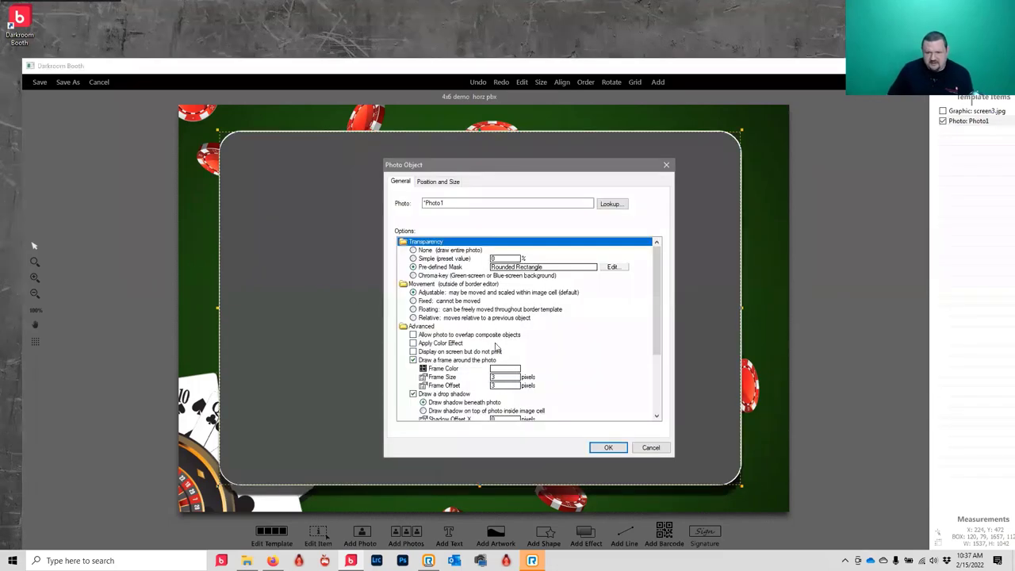
pyautogui.scroll(-3, 493, 343)
pyautogui.click(506, 335)
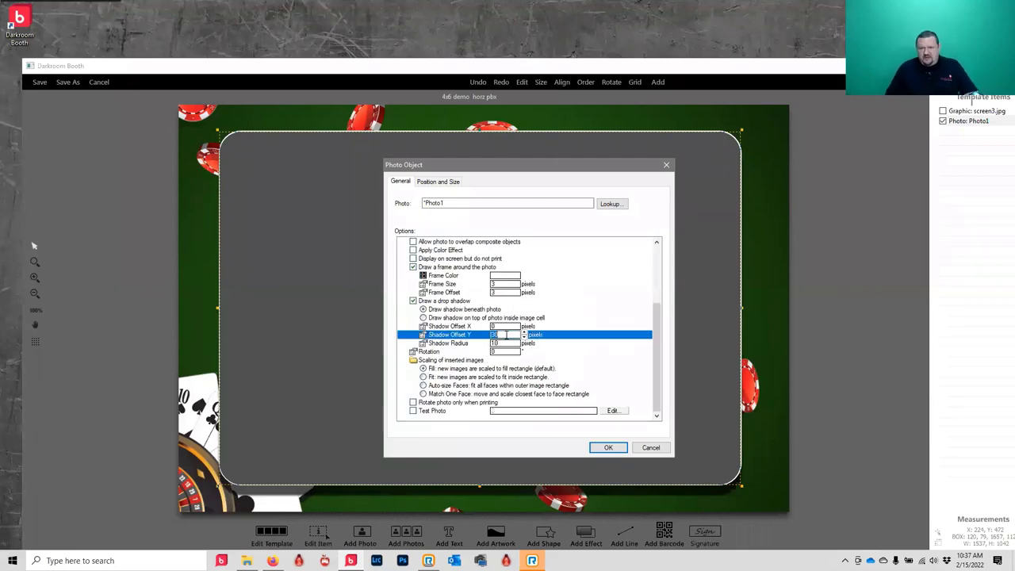
pyautogui.click(509, 326)
pyautogui.write('5')
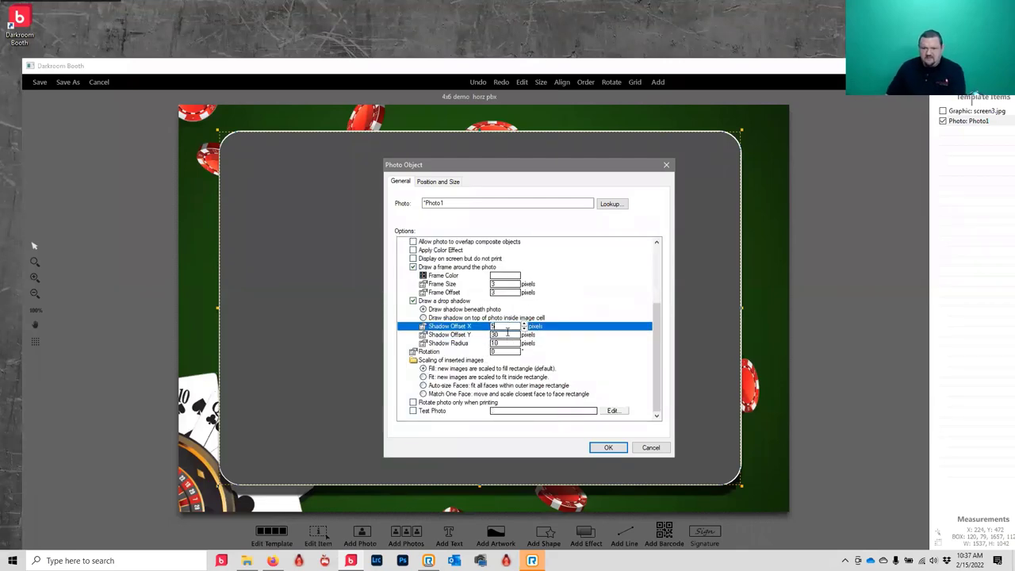
pyautogui.click(508, 334)
pyautogui.write('5')
pyautogui.click(504, 343)
pyautogui.write('5')
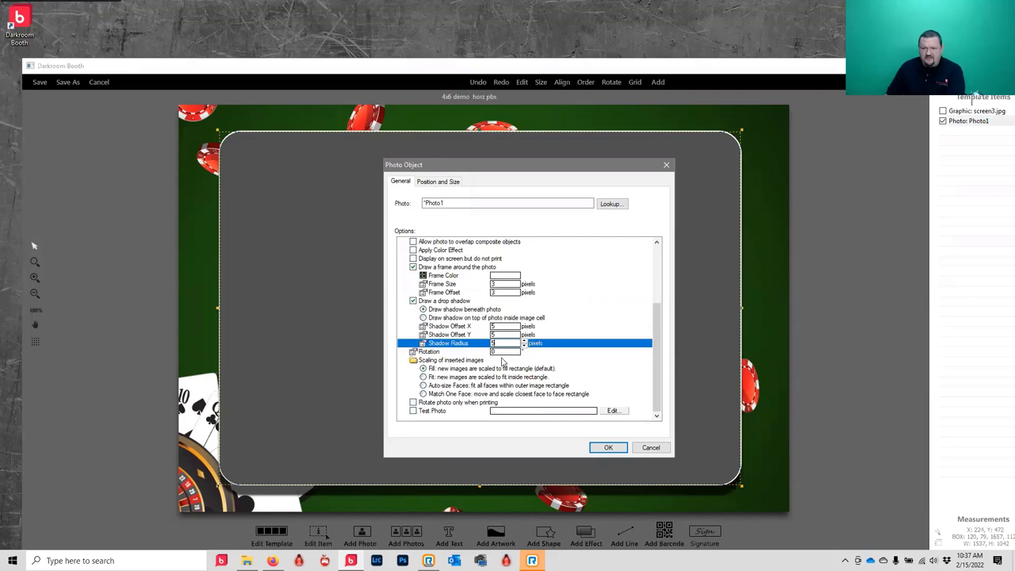
pyautogui.click(616, 449)
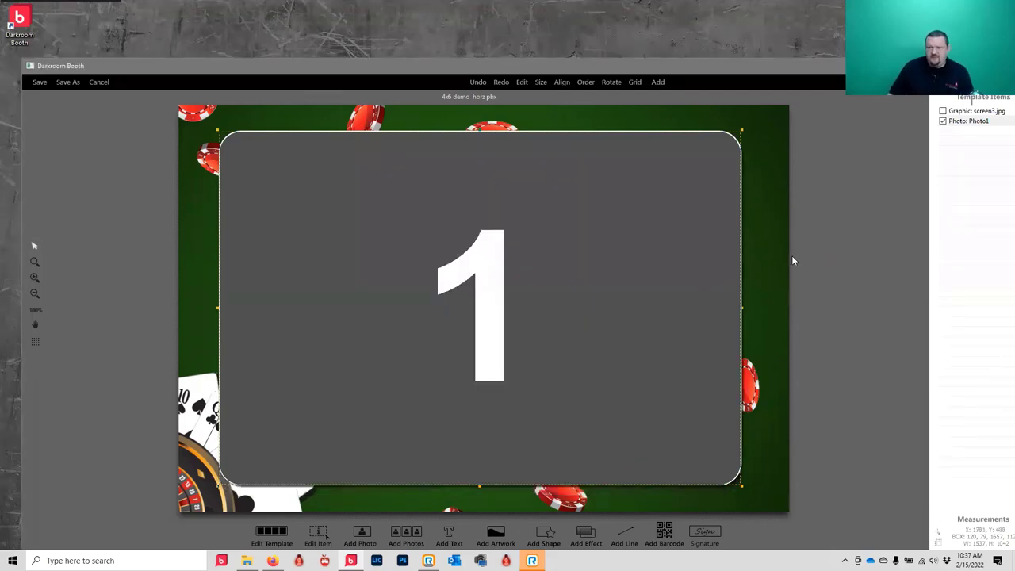
# - Save the 4x6 demo horz pbx template via Save As and return to the template gallery
pyautogui.click(752, 240)
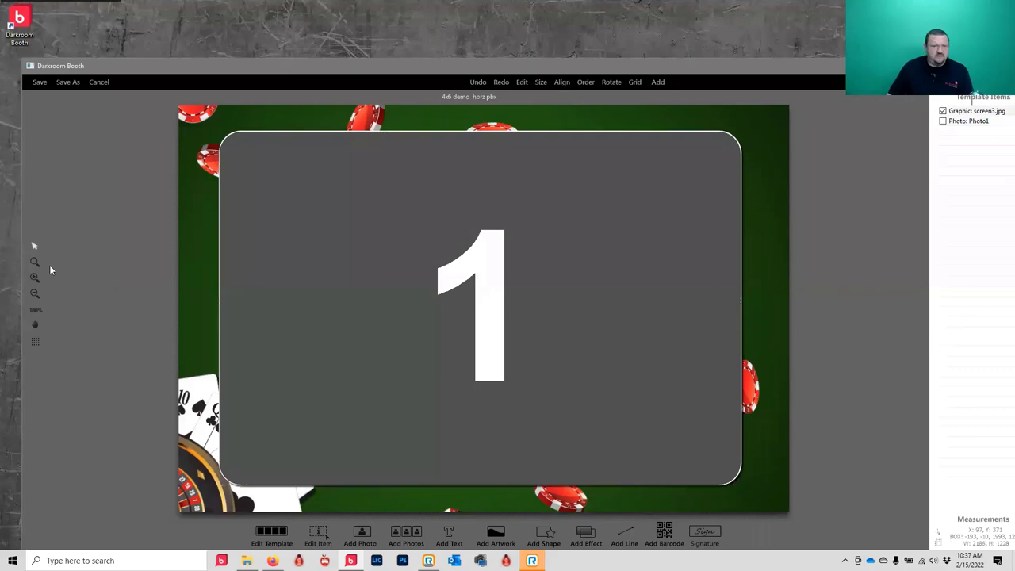
pyautogui.click(64, 86)
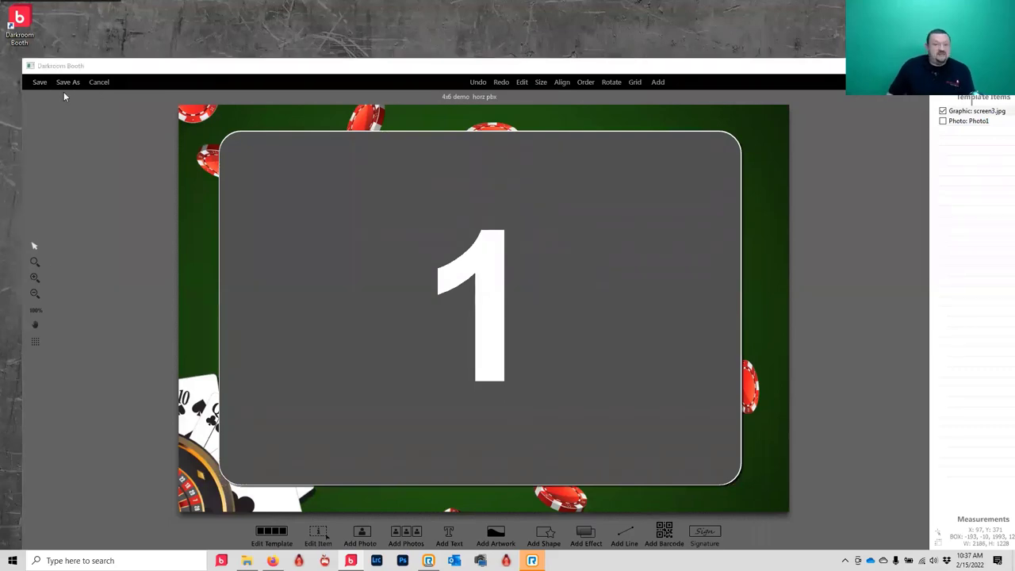
pyautogui.click(632, 334)
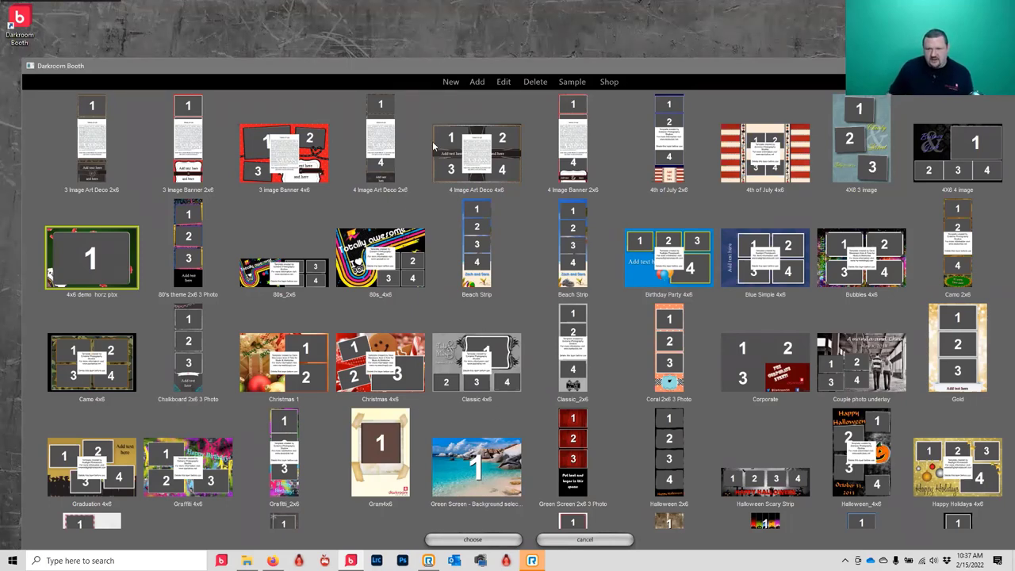
pyautogui.click(451, 82)
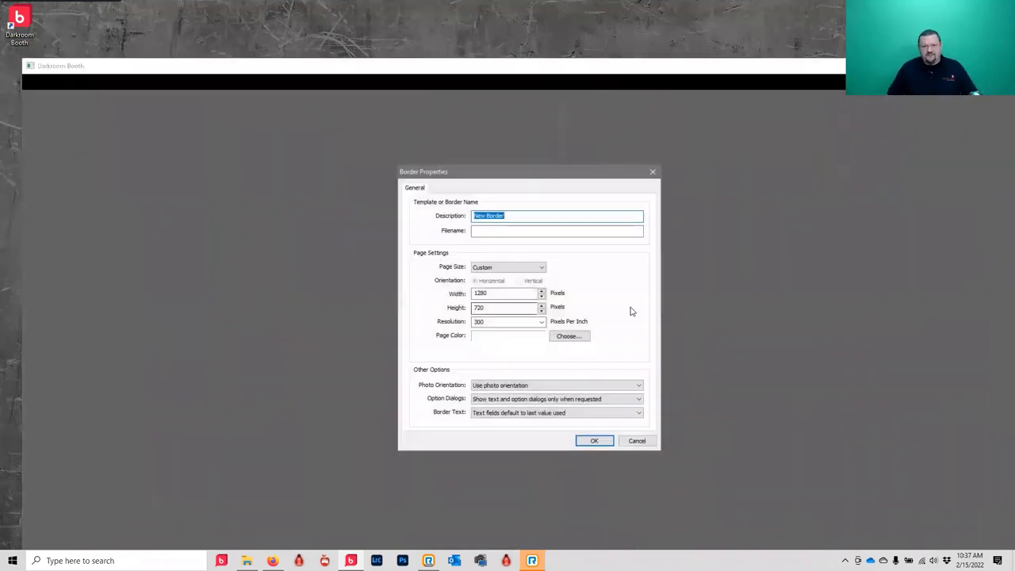
# - Create a template named '4x6 3image strip' on a 4x8 page
pyautogui.click(520, 267)
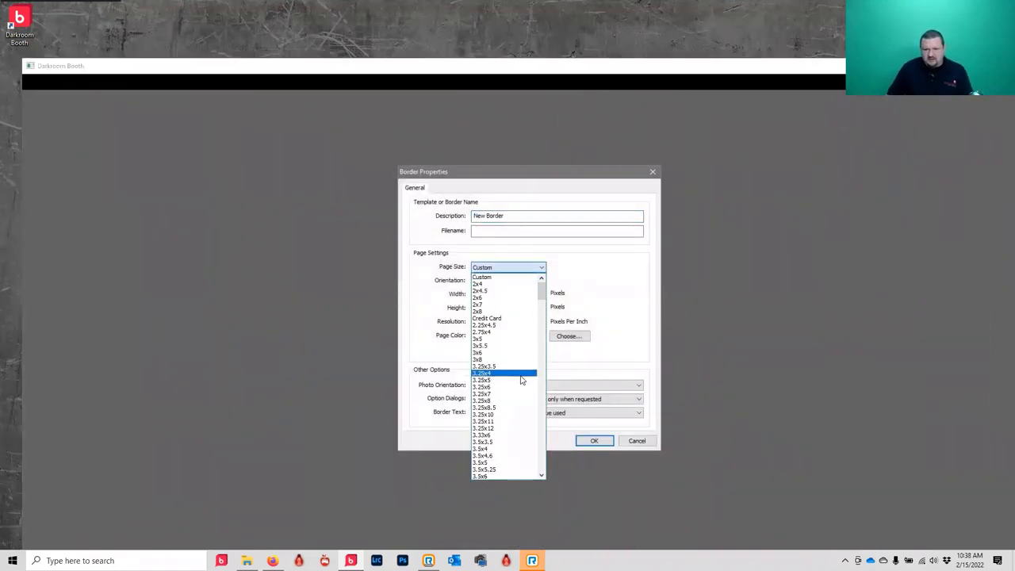
pyautogui.click(541, 412)
pyautogui.click(491, 407)
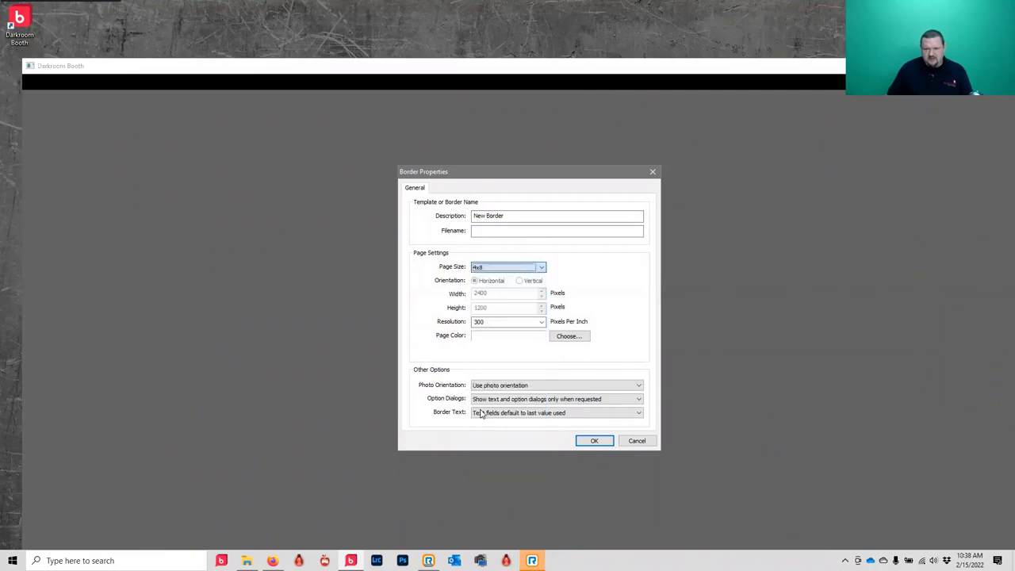
pyautogui.moveTo(526, 215); pyautogui.dragTo(473, 215)
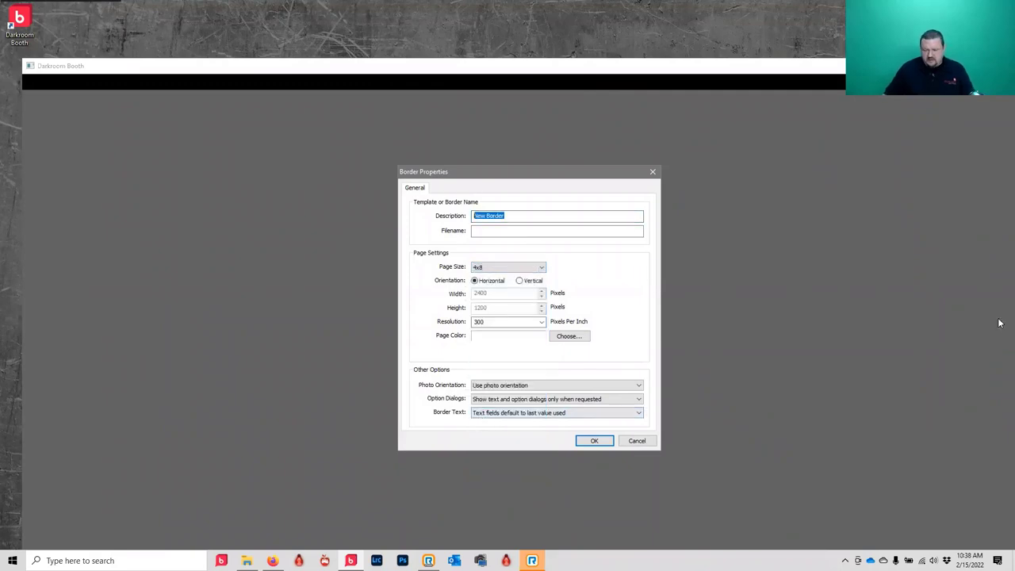
pyautogui.write('4x')
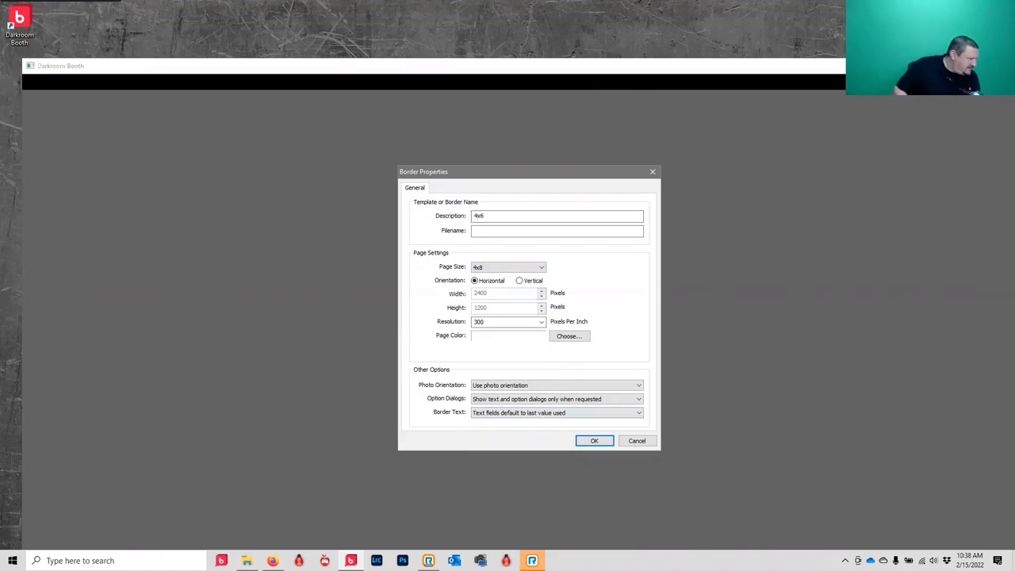
pyautogui.write('6 ')
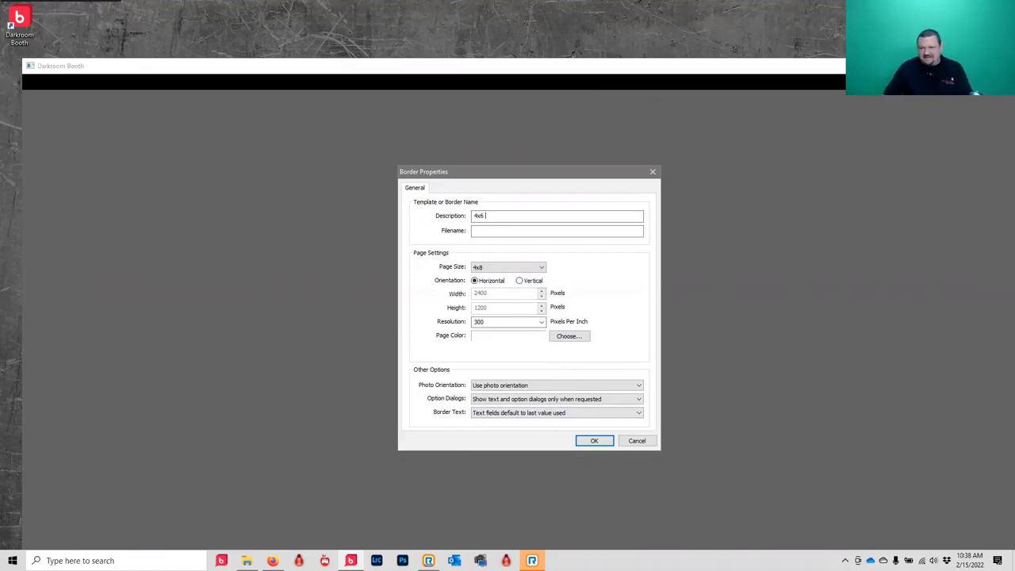
pyautogui.write('3image')
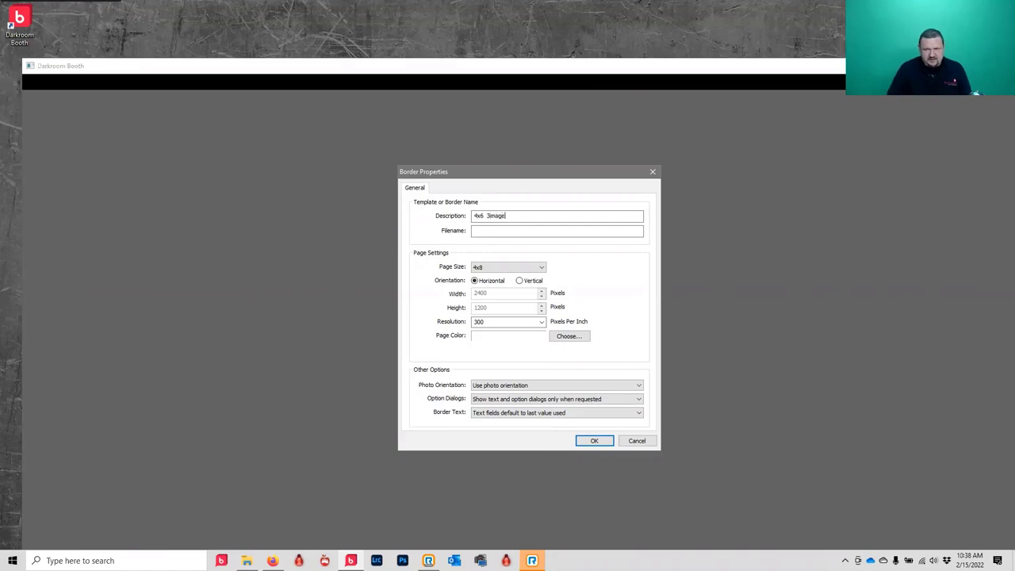
pyautogui.write(' strip')
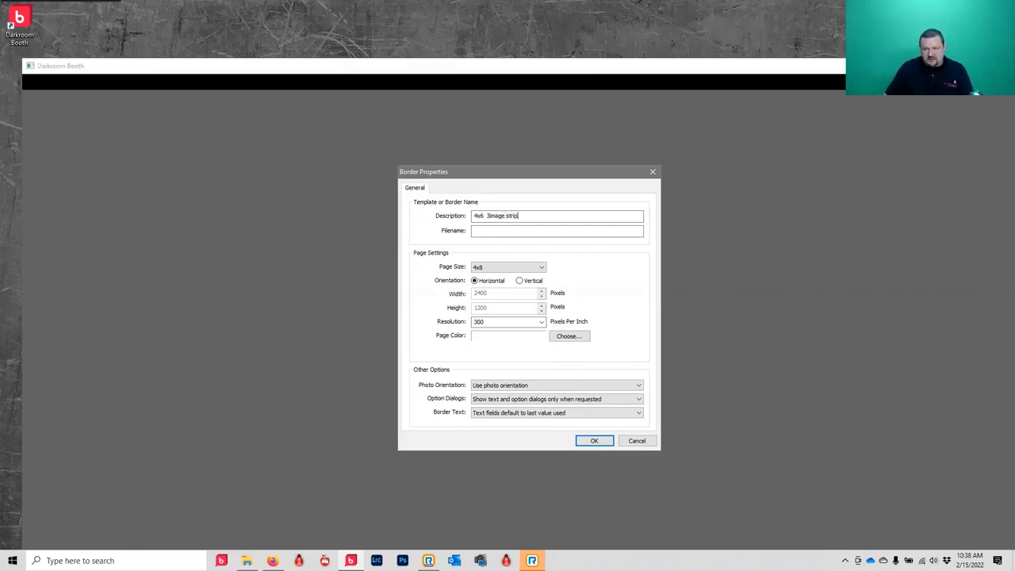
pyautogui.click(594, 441)
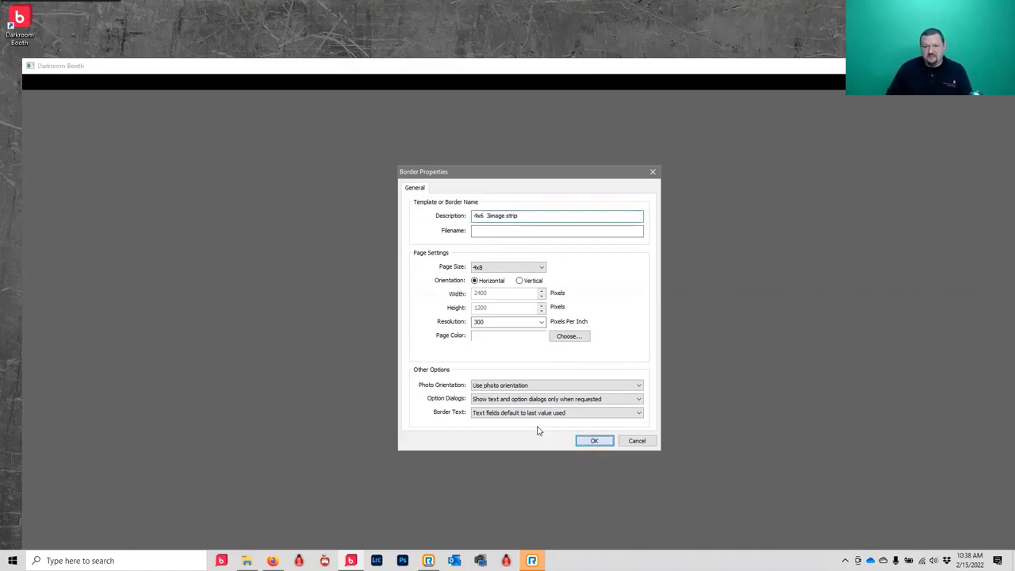
# - Switch the template's page orientation to vertical
pyautogui.click(267, 539)
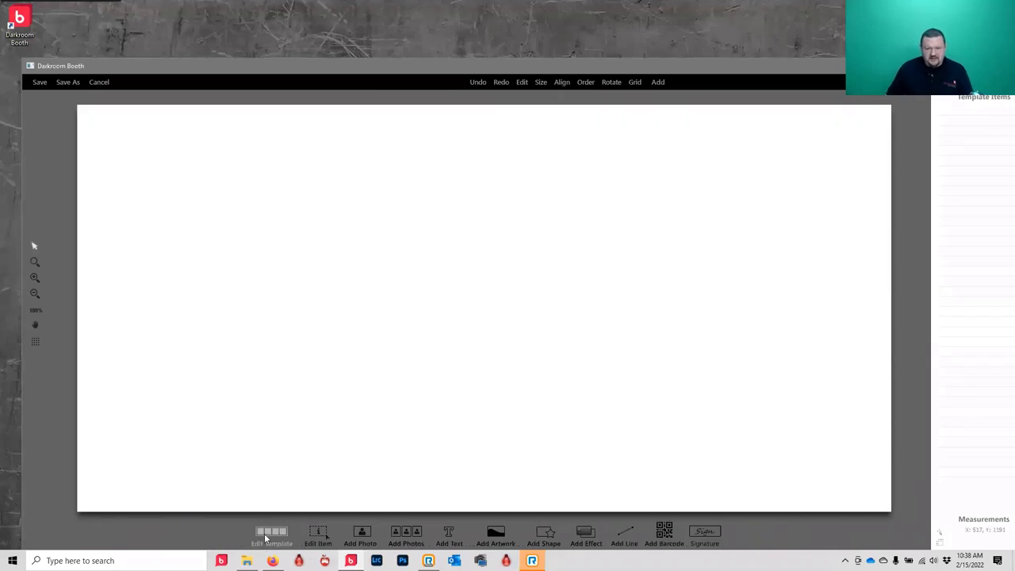
pyautogui.click(520, 281)
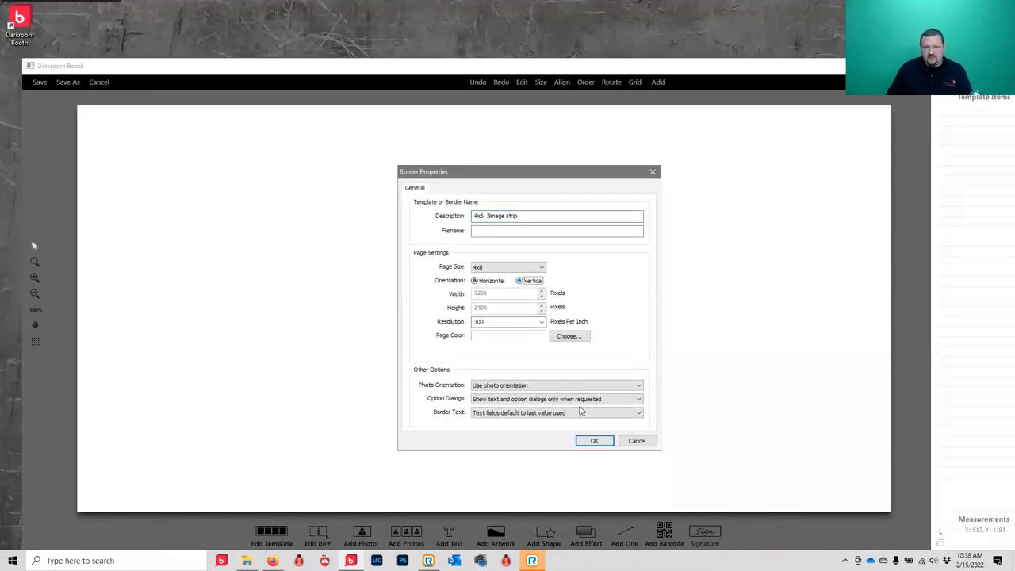
pyautogui.click(592, 442)
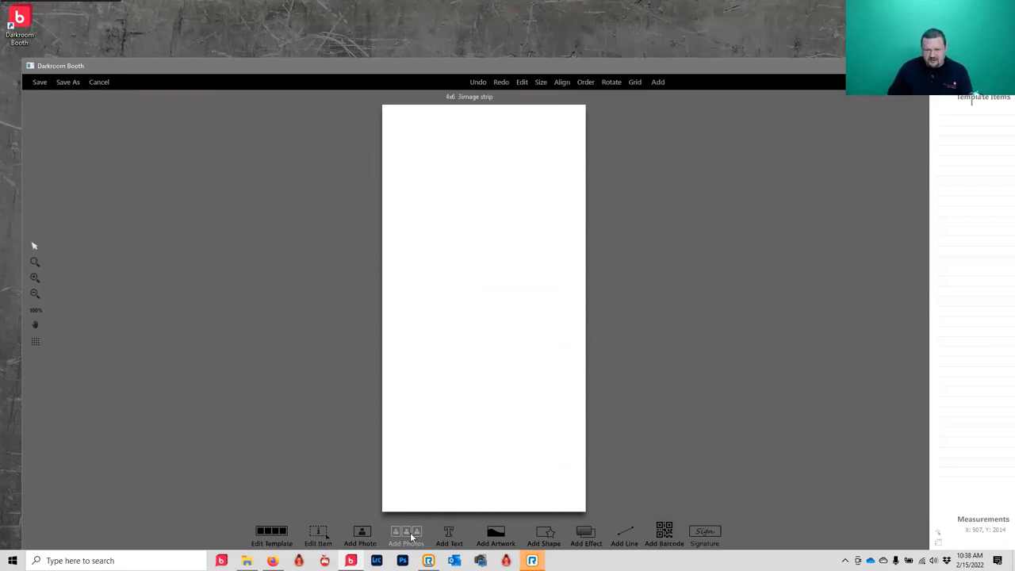
# - Place 4x8copy.png from the Desktop as the strip's artwork
pyautogui.click(495, 533)
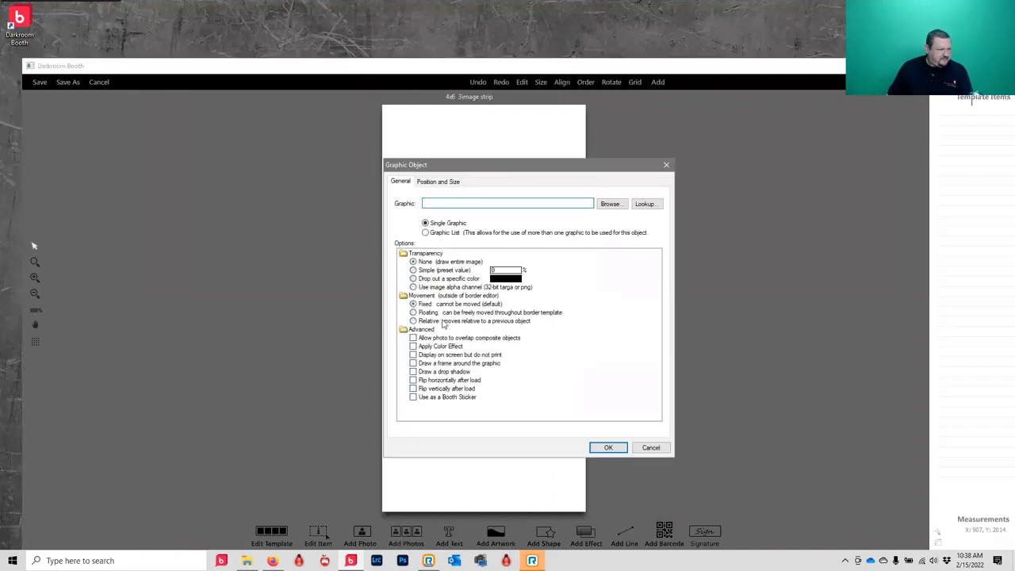
pyautogui.click(622, 205)
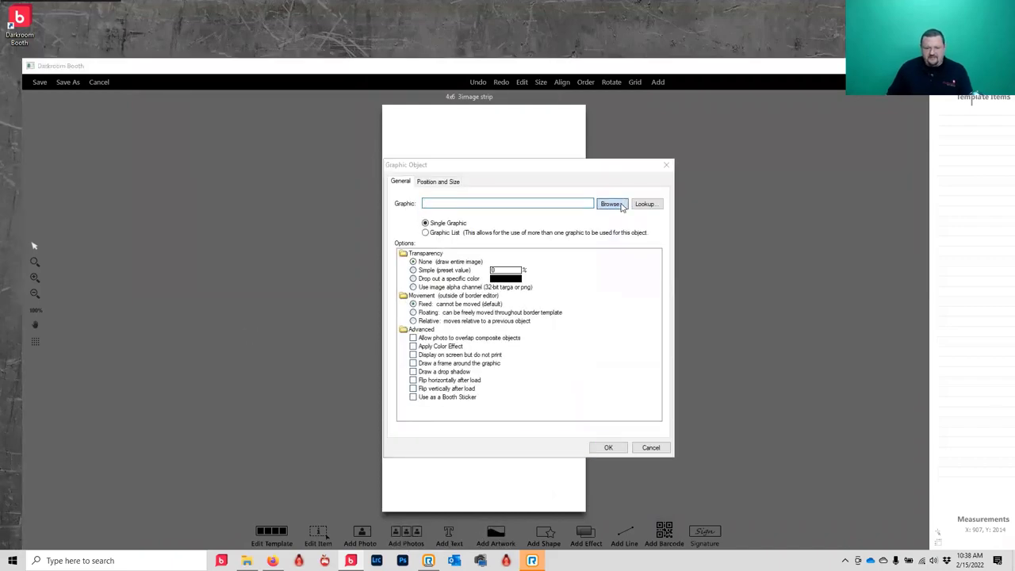
pyautogui.click(408, 281)
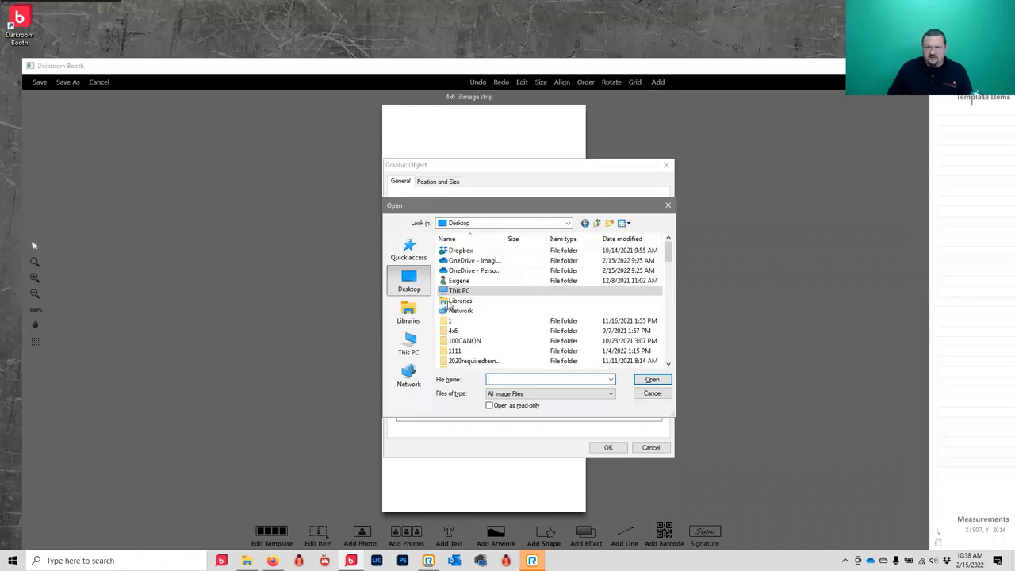
pyautogui.click(482, 302)
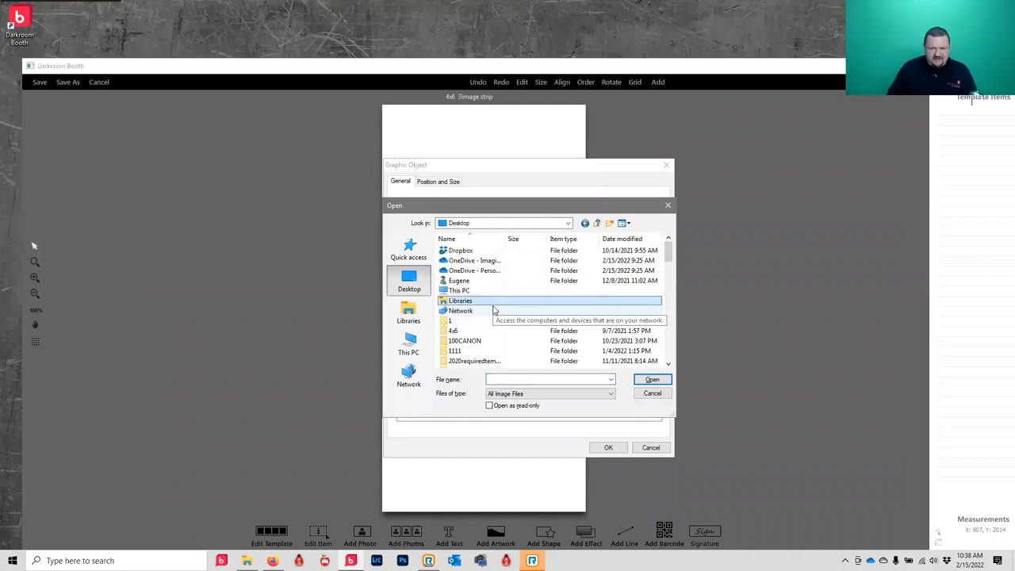
pyautogui.press('Down')
pyautogui.press('Down')
pyautogui.press('Down')
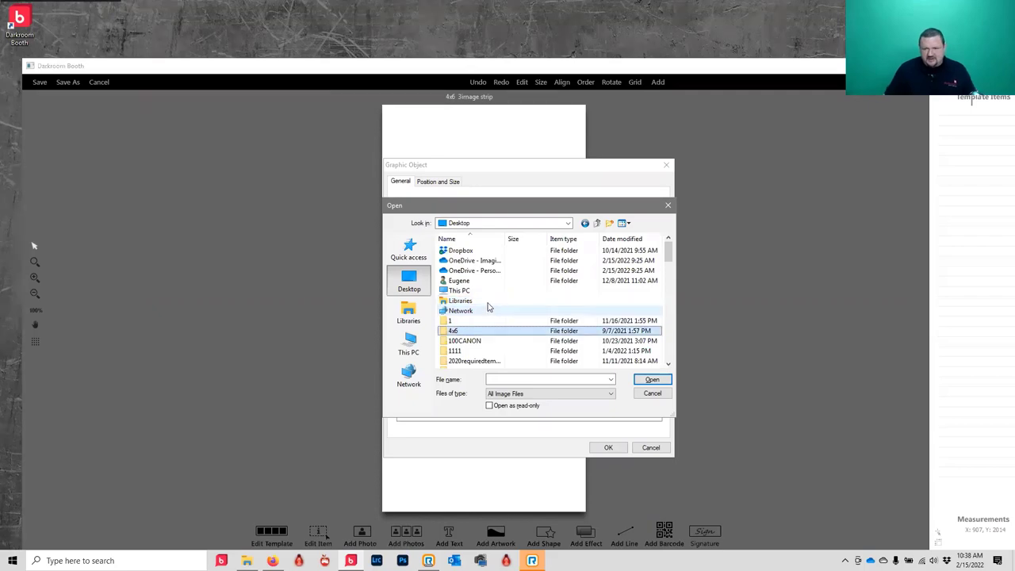
pyautogui.write('4x8copy.png')
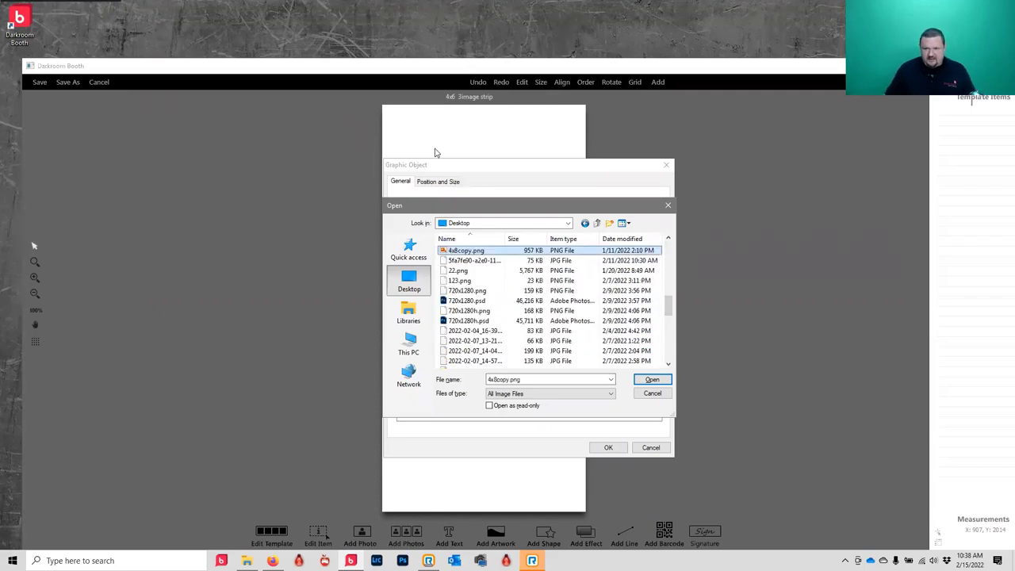
pyautogui.click(652, 379)
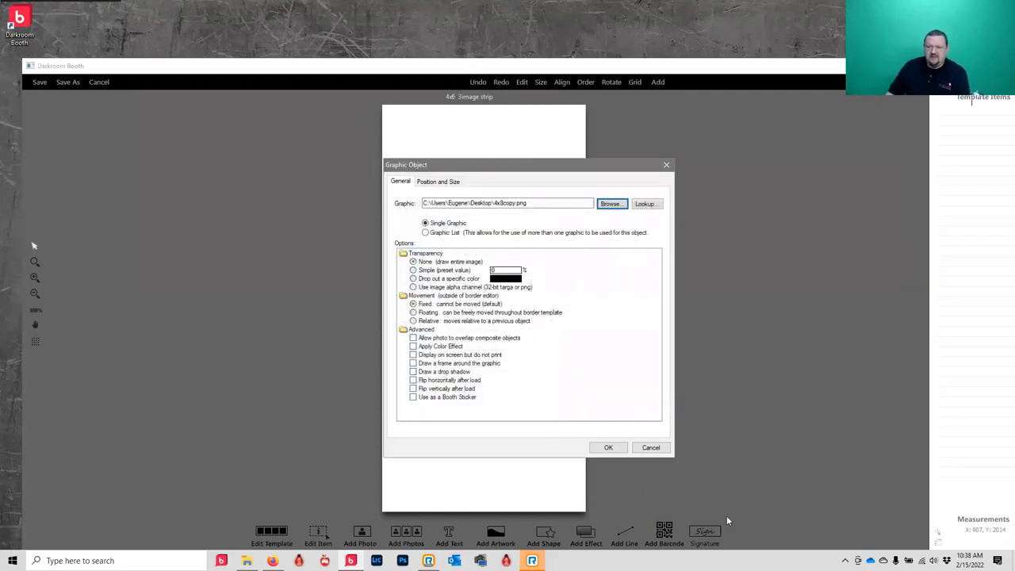
pyautogui.click(606, 446)
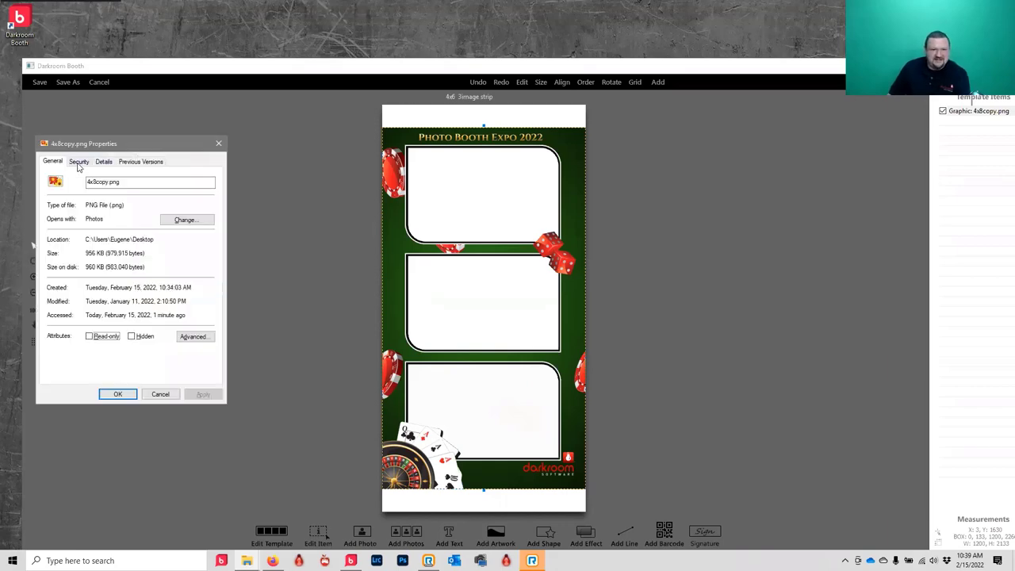
pyautogui.click(78, 162)
pyautogui.click(106, 161)
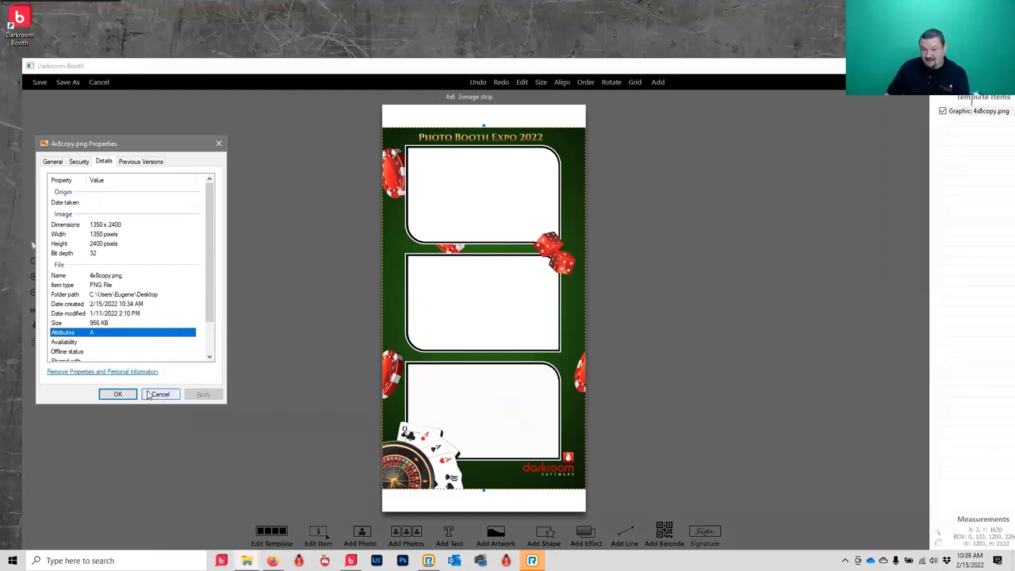
pyautogui.click(158, 394)
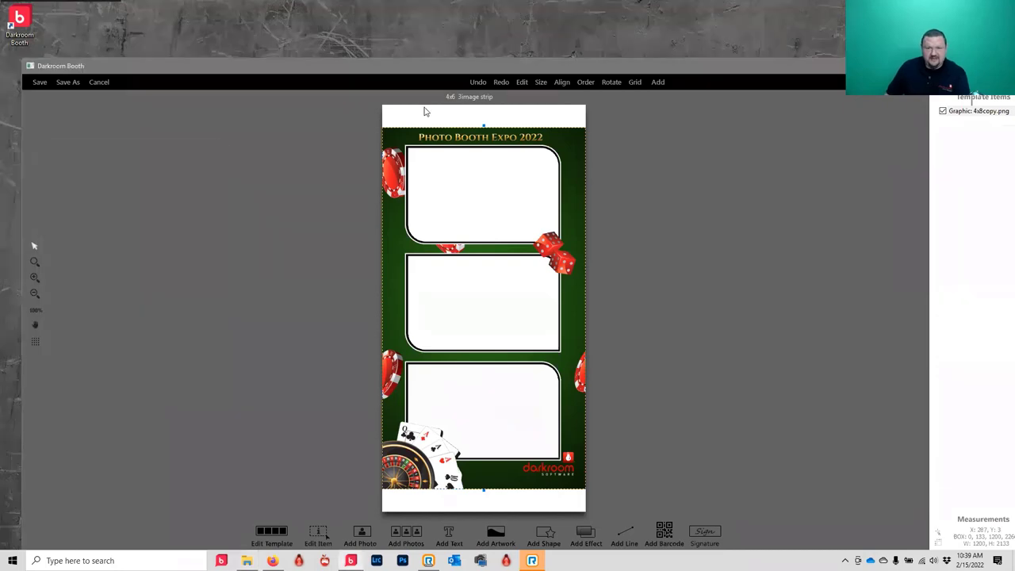
# - Set the template page size to 3.5x8
pyautogui.click(272, 533)
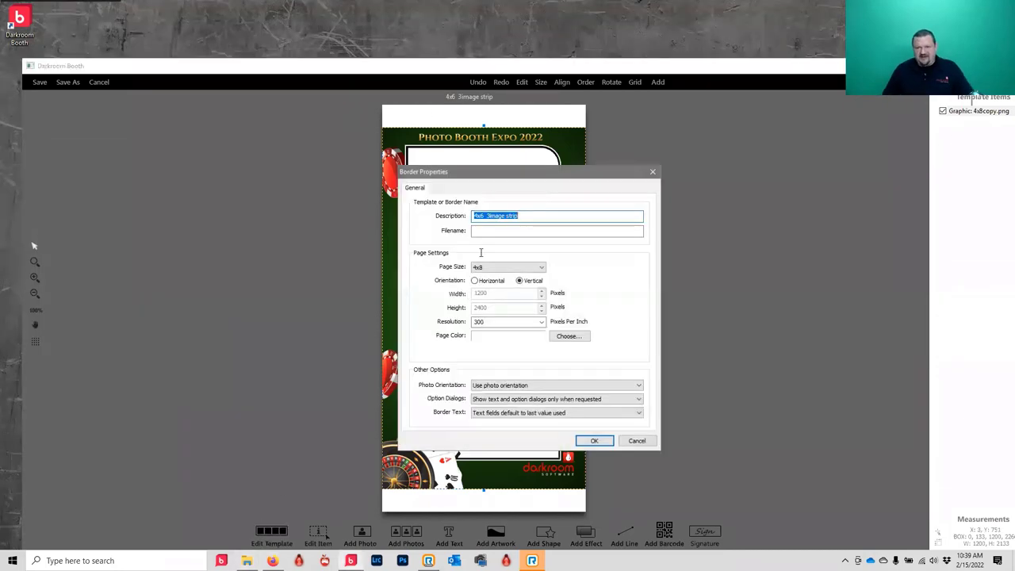
pyautogui.click(489, 268)
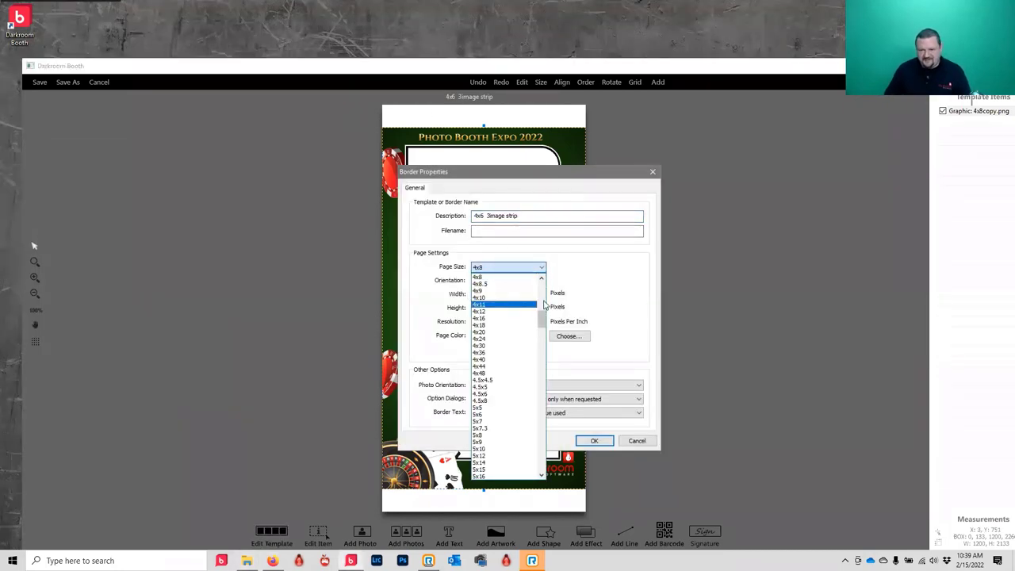
pyautogui.click(545, 304)
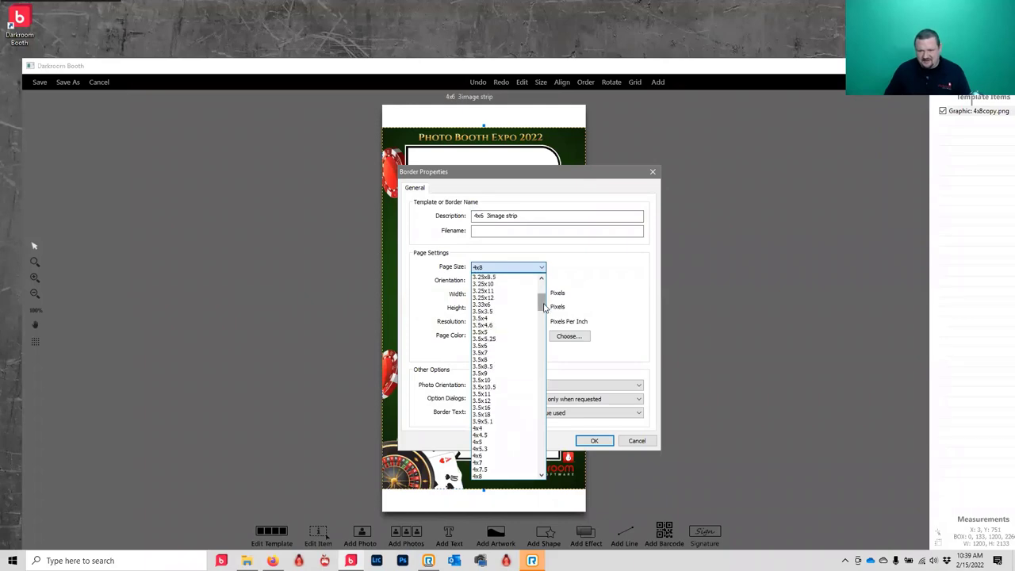
pyautogui.click(501, 359)
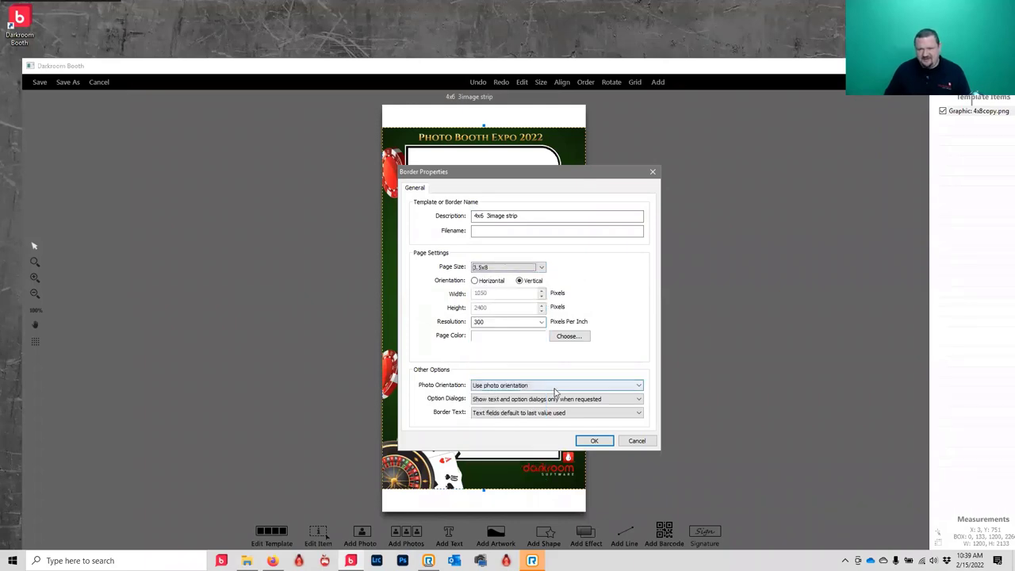
pyautogui.click(594, 442)
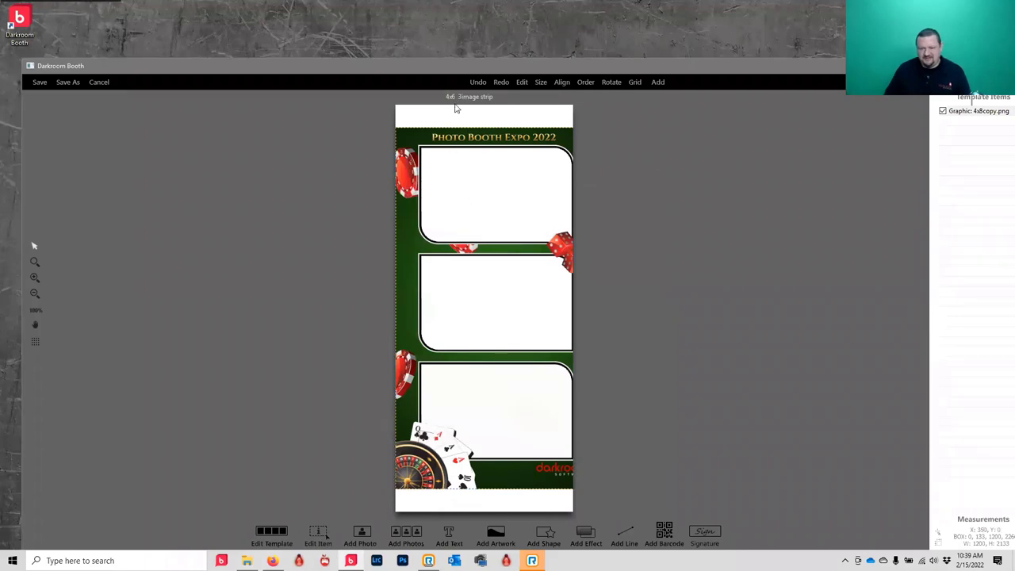
# - Change the page size to 4.5x8 and bring up the artwork's Fill & Fit options
pyautogui.click(271, 533)
pyautogui.click(507, 268)
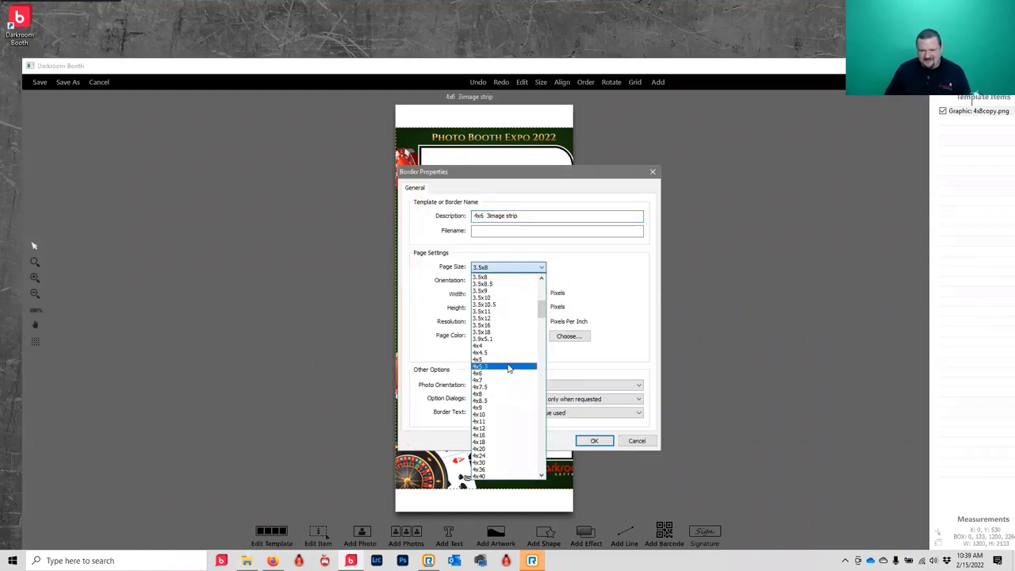
pyautogui.scroll(-2, 504, 367)
pyautogui.scroll(-1, 505, 367)
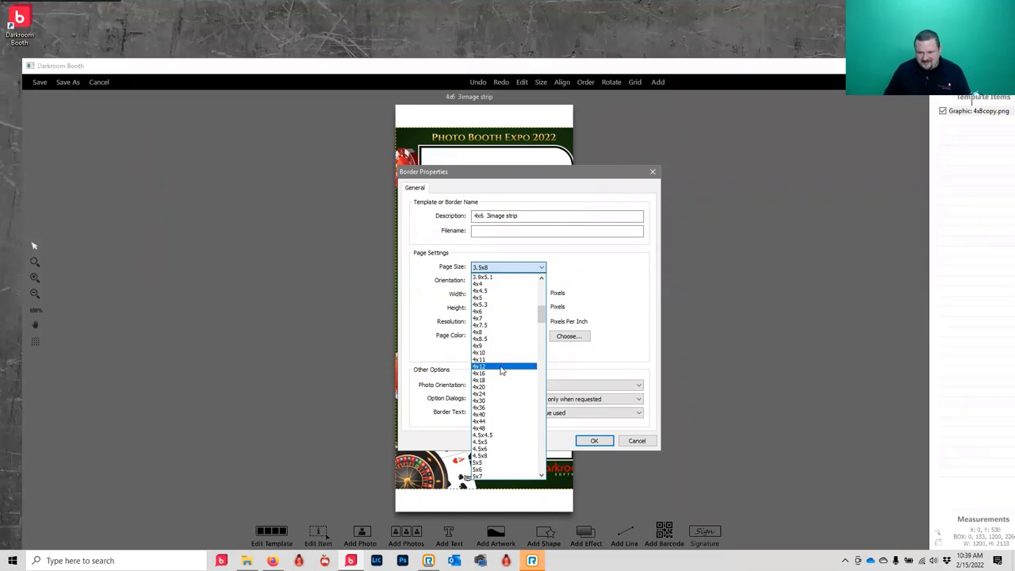
pyautogui.click(501, 456)
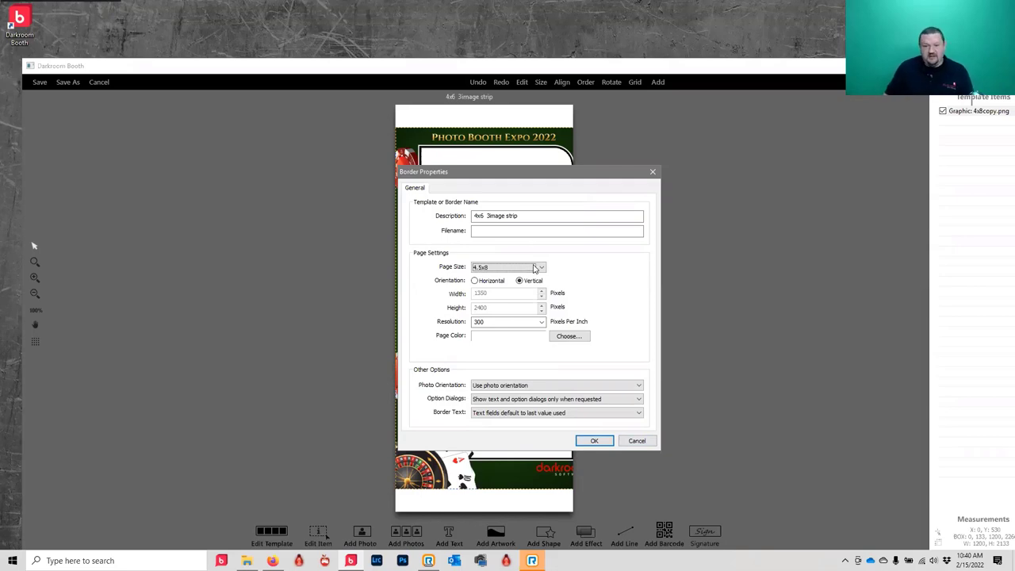
pyautogui.click(533, 268)
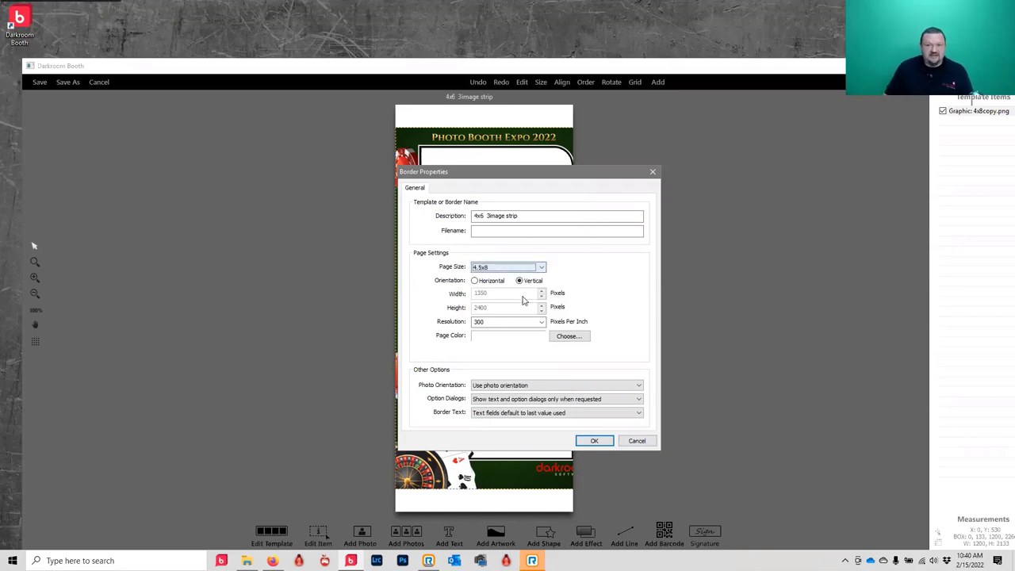
pyautogui.click(593, 441)
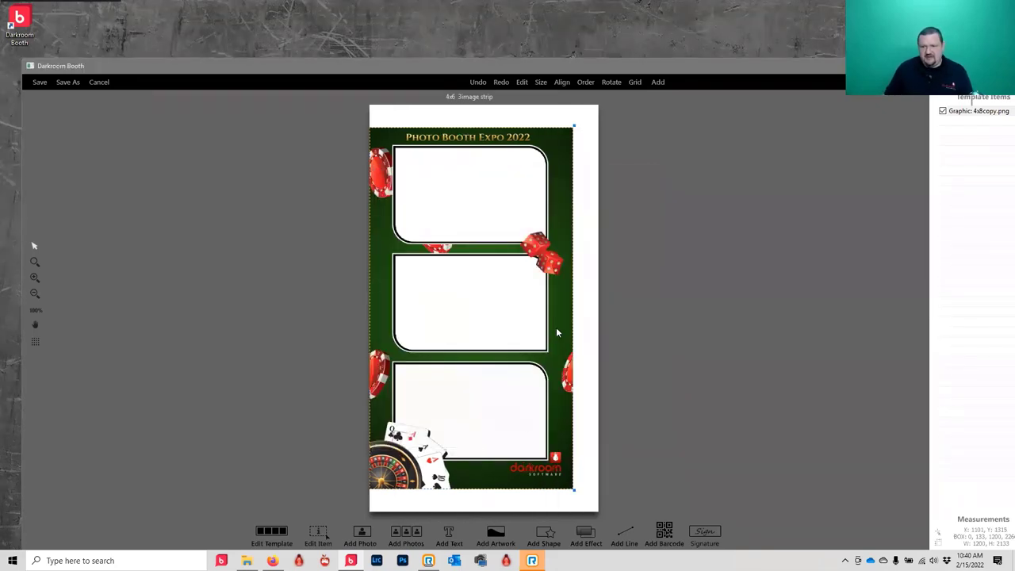
pyautogui.rightClick(556, 327)
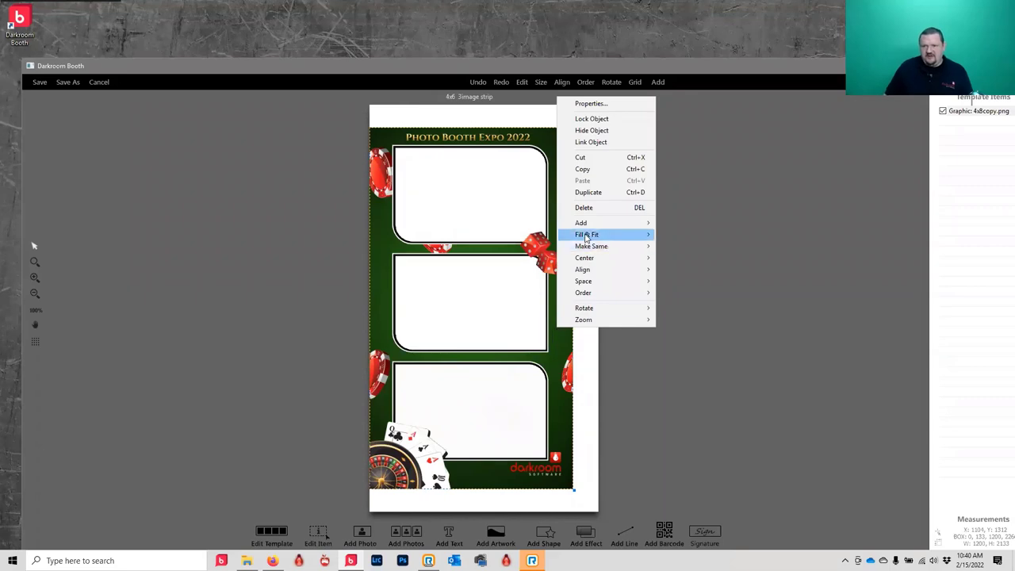
pyautogui.moveTo(615, 235)
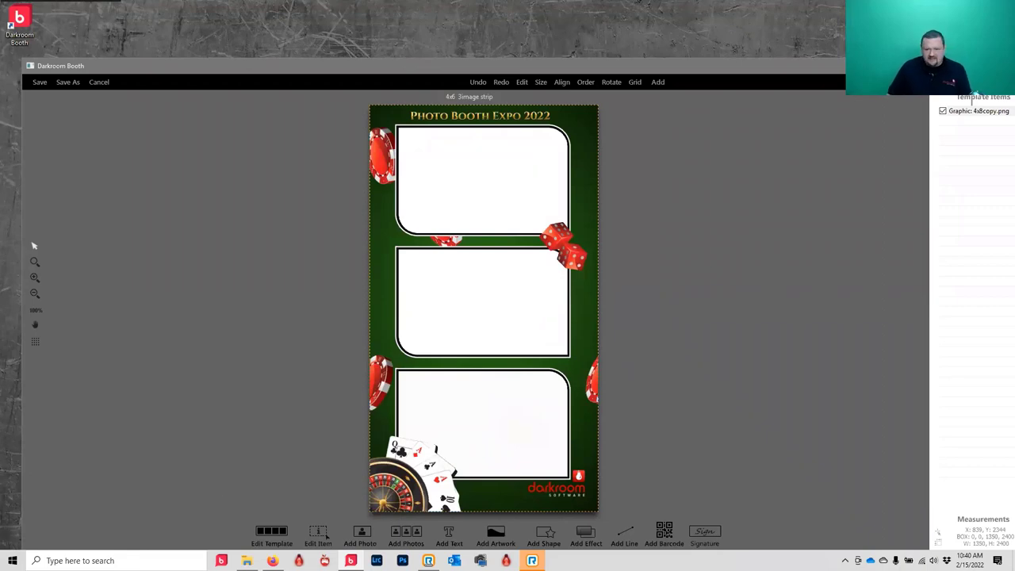
# - Add a Photo1 placeholder and resize it to cover the top frame, about 1030 x 648
pyautogui.click(363, 532)
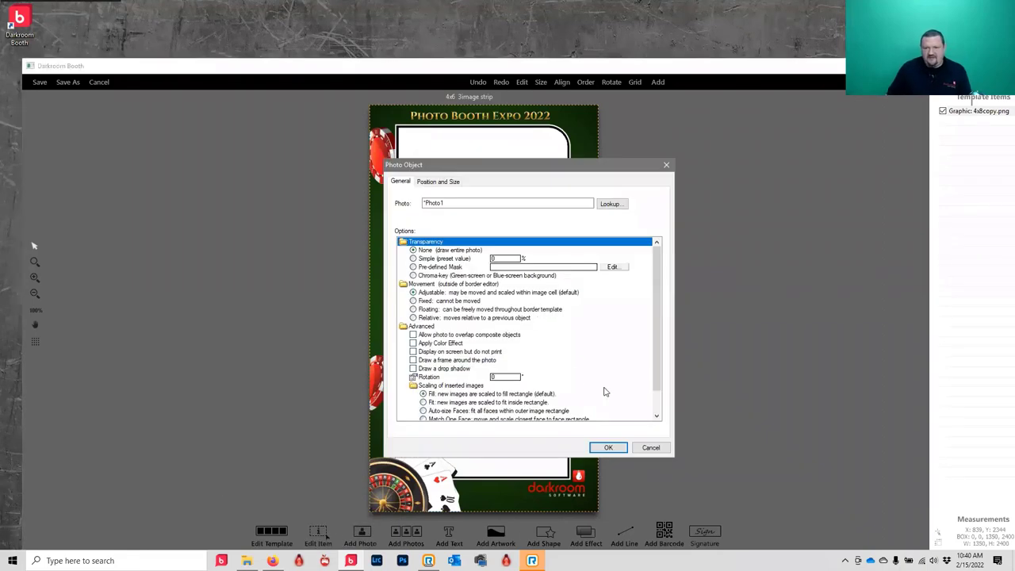
pyautogui.click(610, 448)
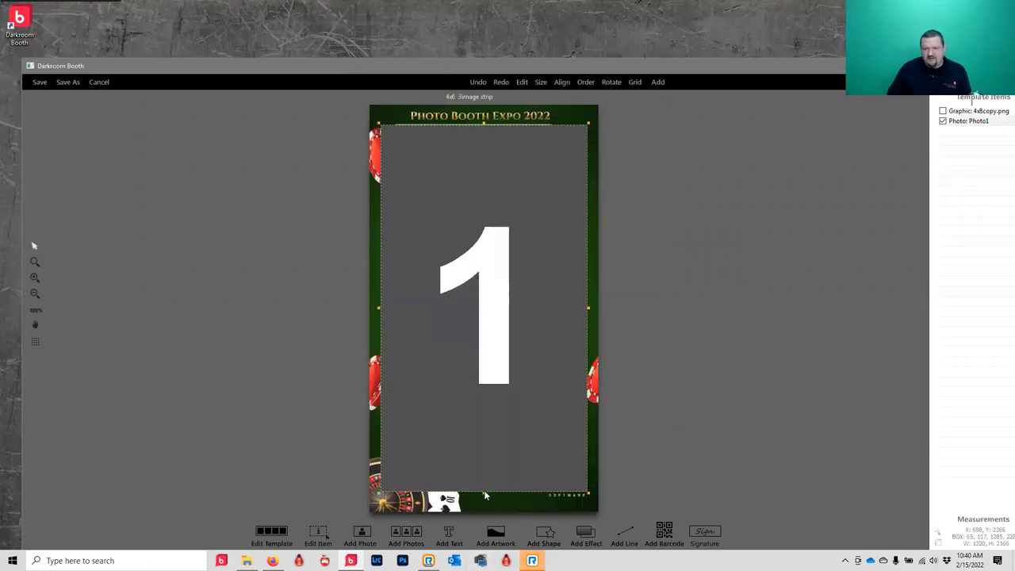
pyautogui.moveTo(482, 494); pyautogui.dragTo(479, 430)
pyautogui.moveTo(475, 279); pyautogui.dragTo(484, 237)
pyautogui.moveTo(377, 178); pyautogui.dragTo(394, 181)
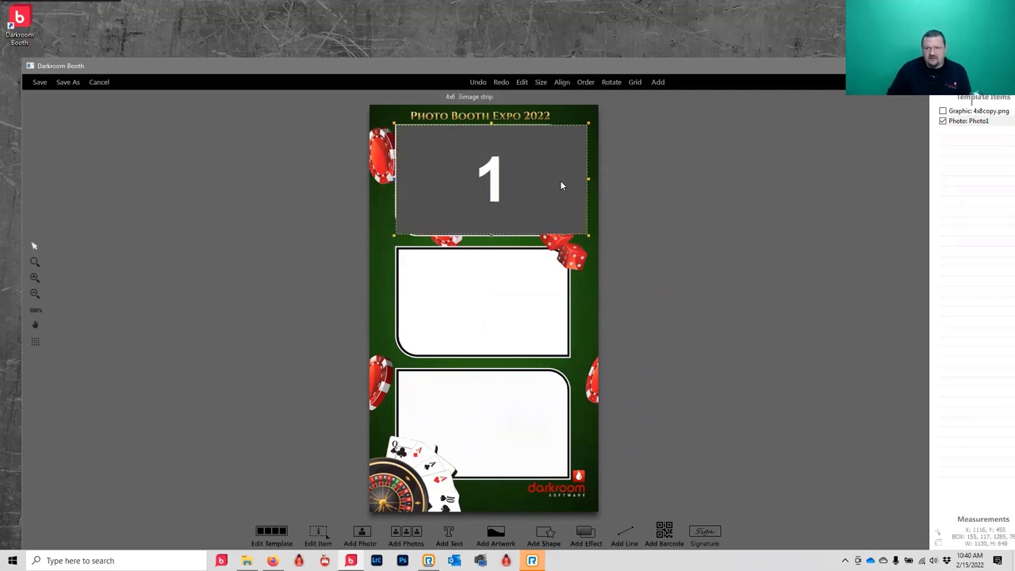
pyautogui.moveTo(587, 179); pyautogui.dragTo(572, 184)
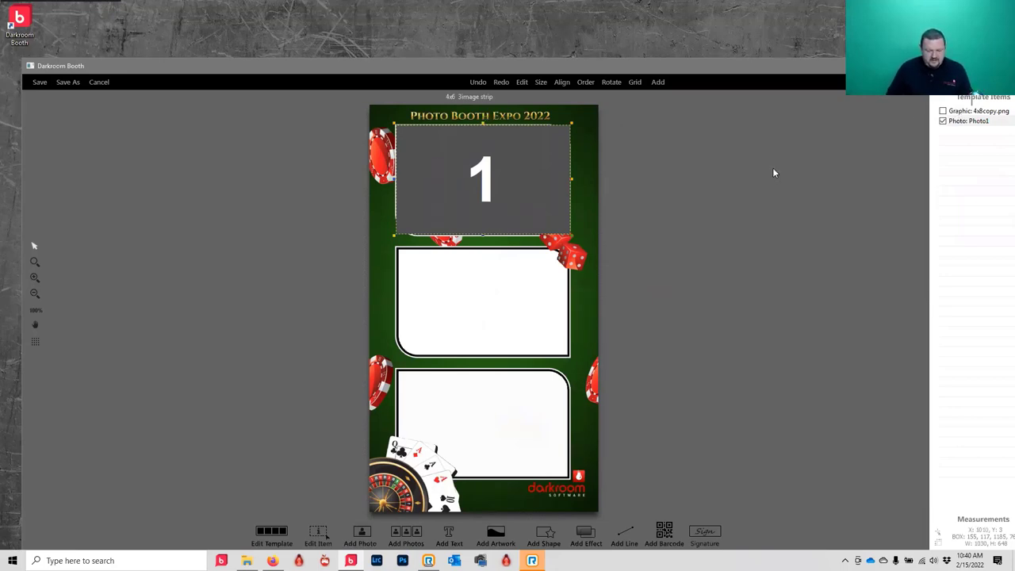
# - Duplicate the Photo1 placeholder twice and move the copies into the middle and bottom frames
pyautogui.hotkey('ctrl', 'd')
pyautogui.hotkey('ctrl', 'd')
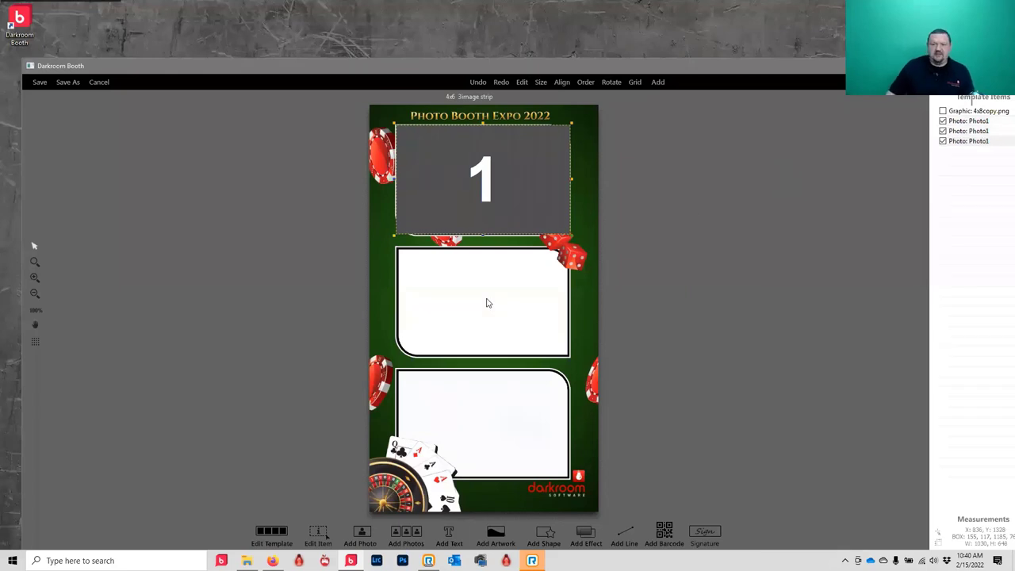
pyautogui.click(465, 171)
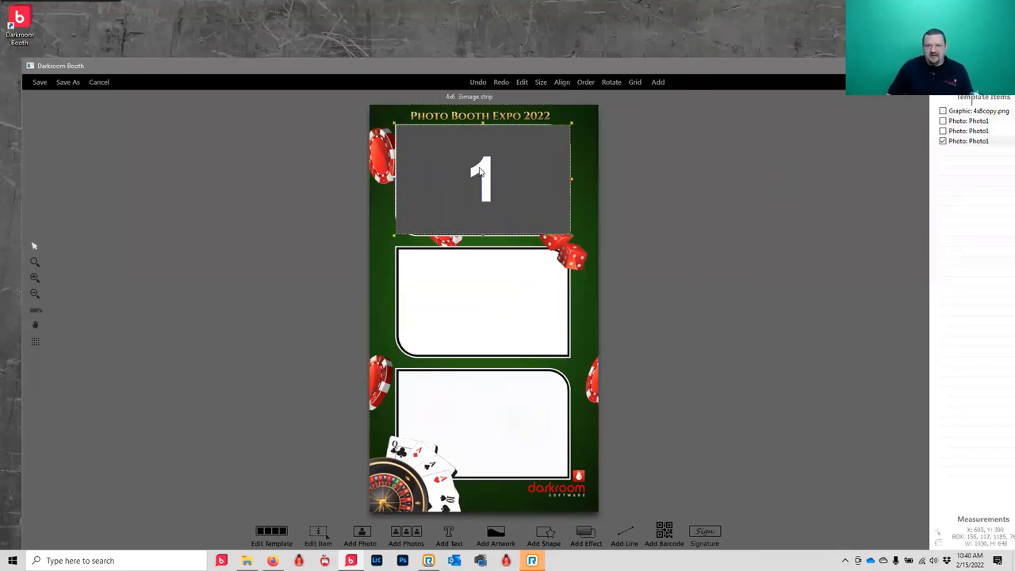
pyautogui.moveTo(470, 324); pyautogui.dragTo(478, 415)
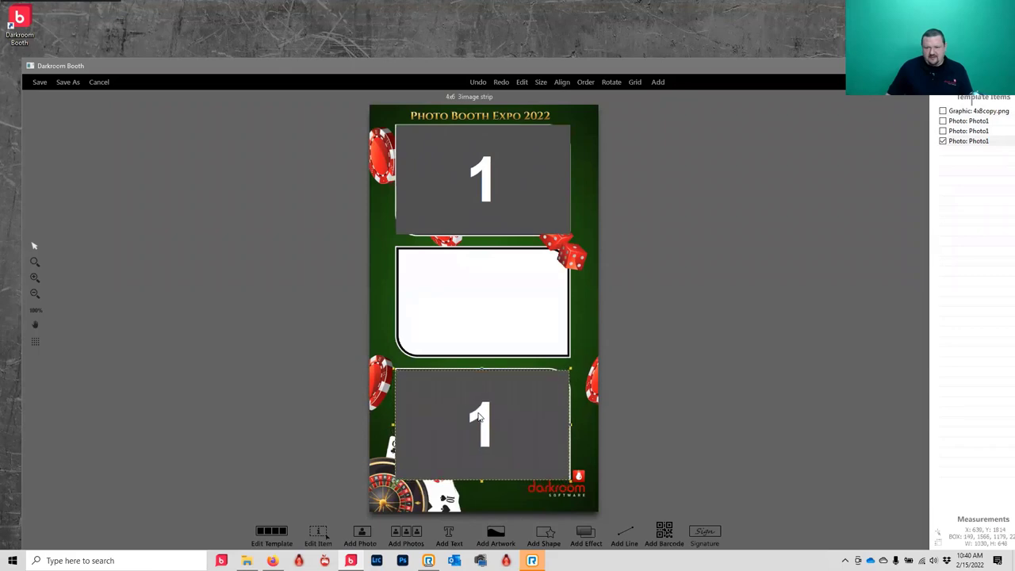
pyautogui.click(486, 170)
pyautogui.moveTo(486, 176); pyautogui.dragTo(484, 291)
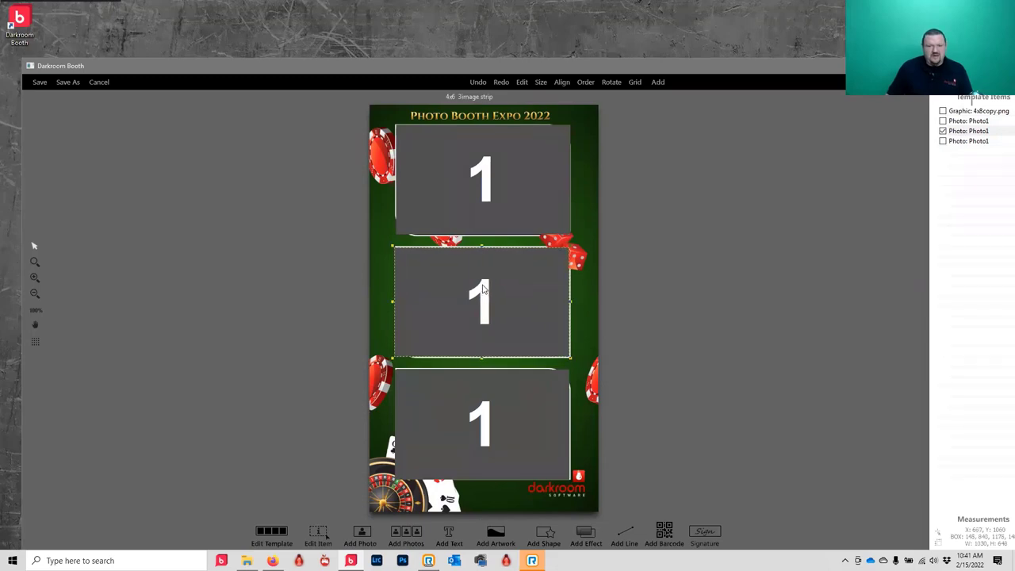
# - Rename the middle placeholder to Photo2
pyautogui.doubleClick(484, 288)
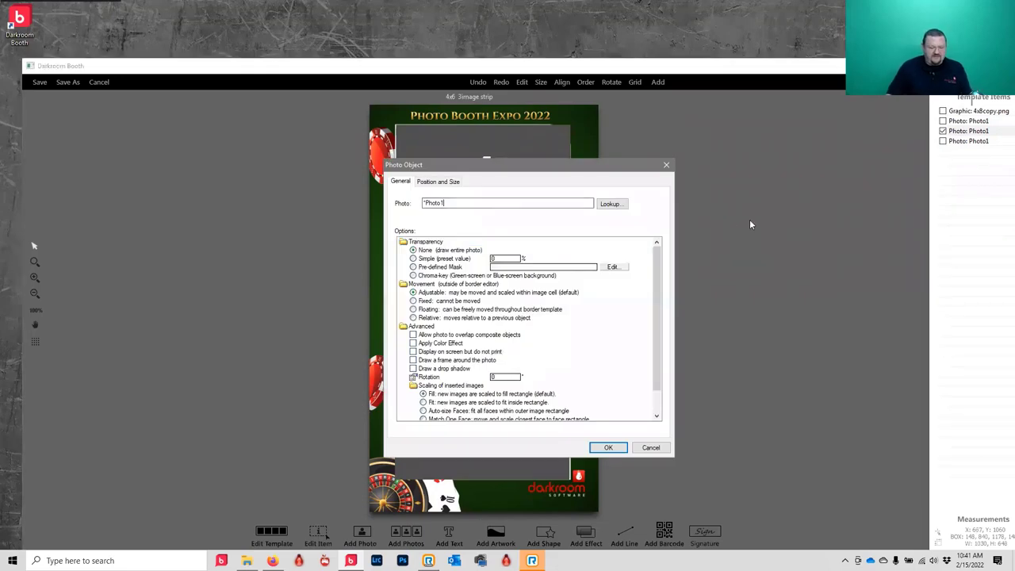
pyautogui.press('BackSpace')
pyautogui.write('2')
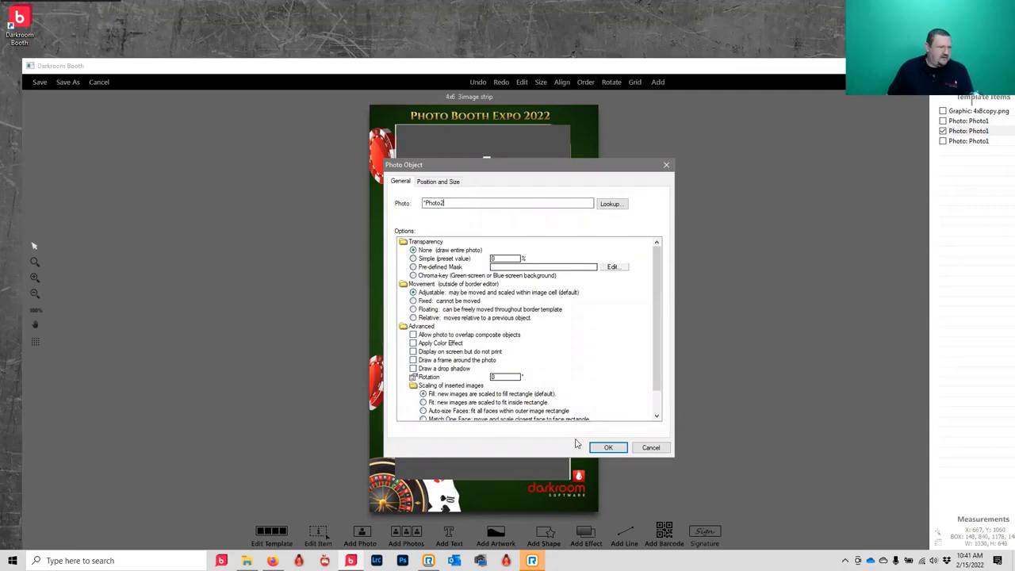
pyautogui.click(607, 448)
# - Rename the bottom placeholder to Photo3 and select the 4x8copy.png graphic
pyautogui.click(523, 449)
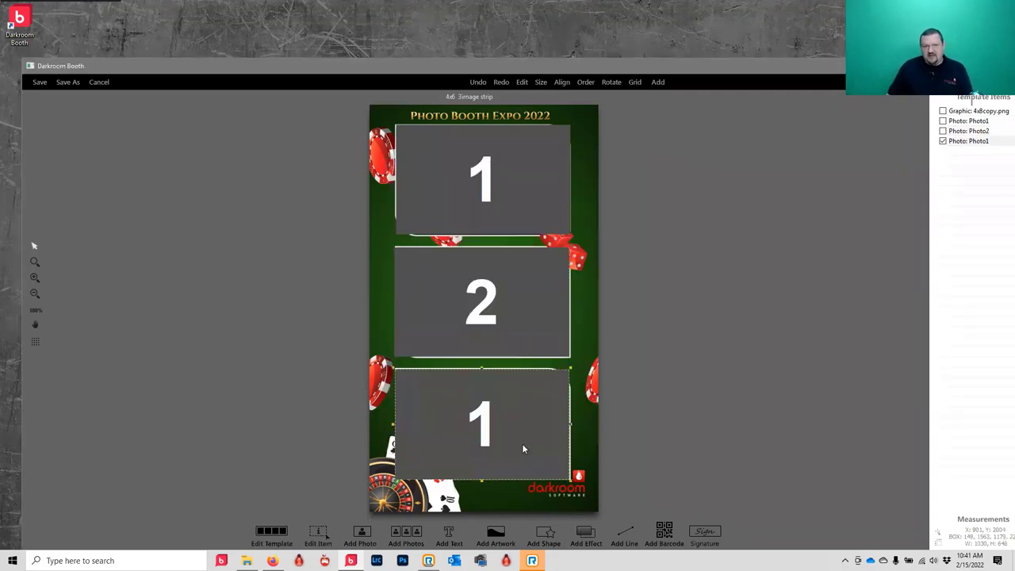
pyautogui.doubleClick(523, 449)
pyautogui.click(455, 203)
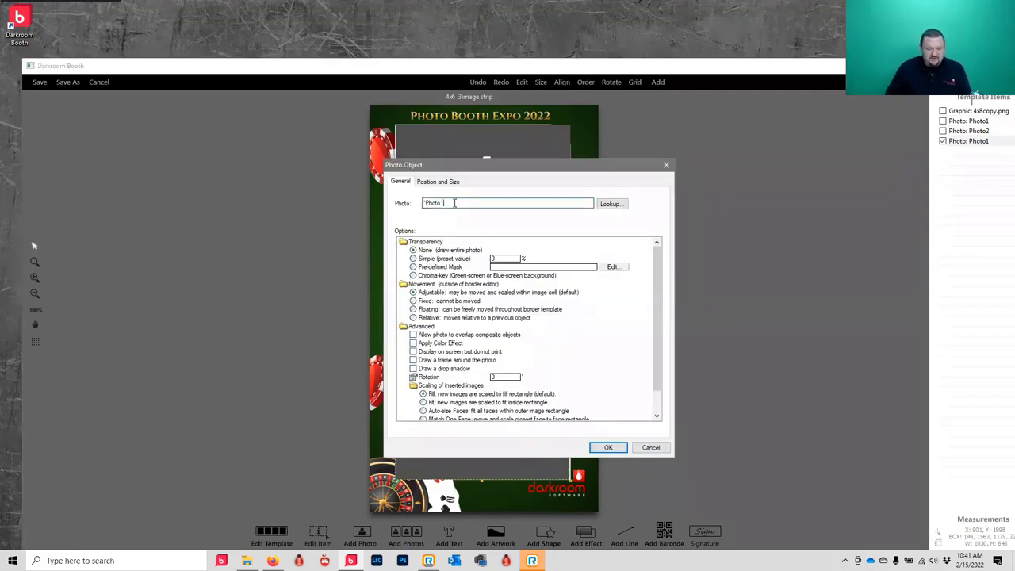
pyautogui.press('BackSpace')
pyautogui.write('3')
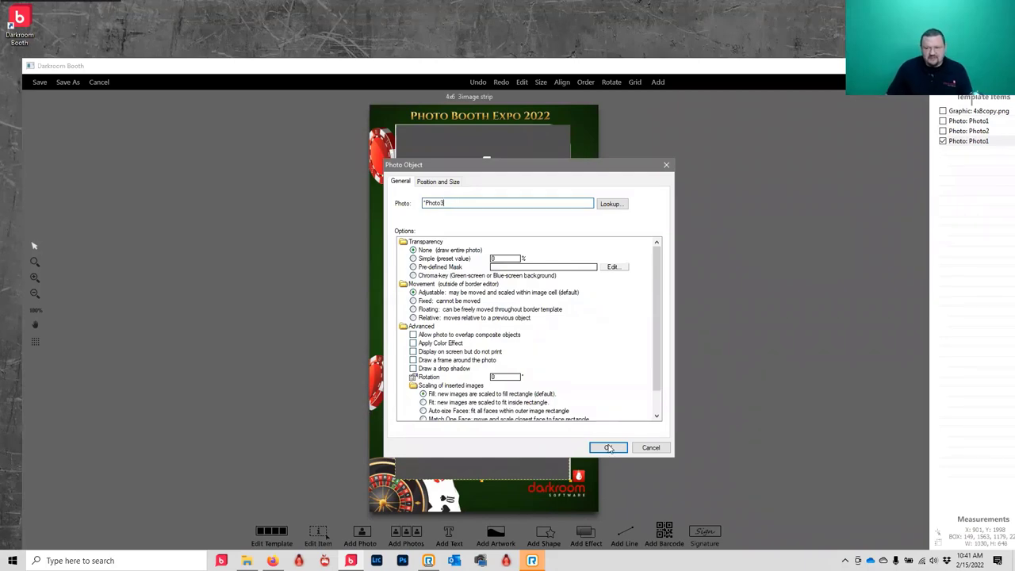
pyautogui.click(608, 448)
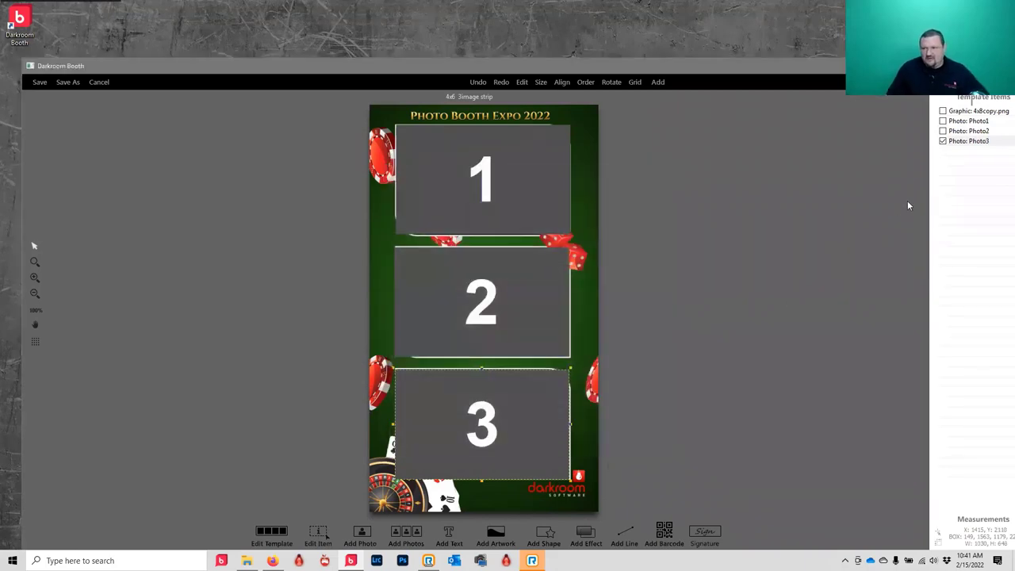
pyautogui.click(970, 112)
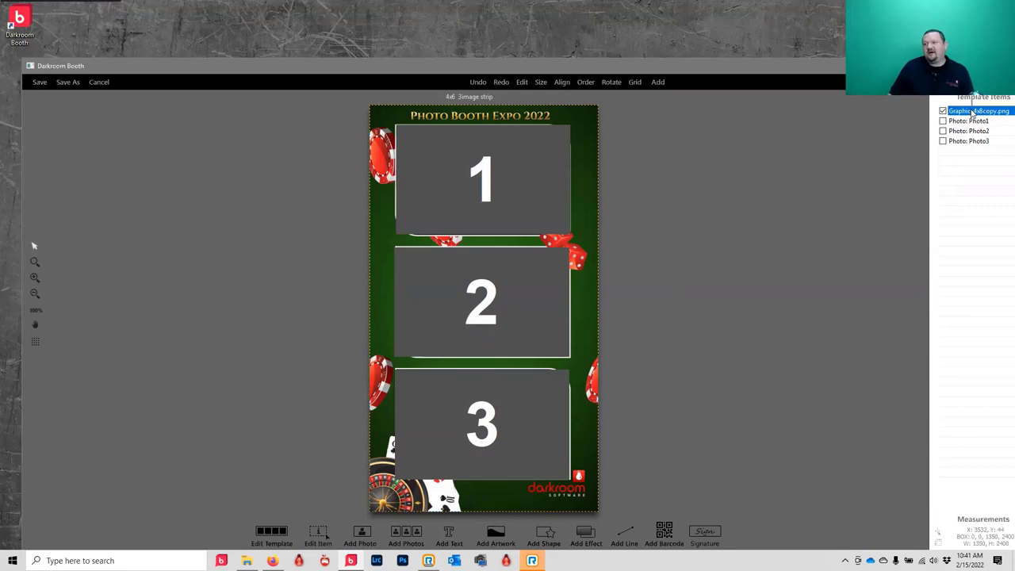
# - Move the 4x8copy.png graphic in front of the placeholders and minimise the editor
pyautogui.moveTo(970, 120); pyautogui.dragTo(972, 142)
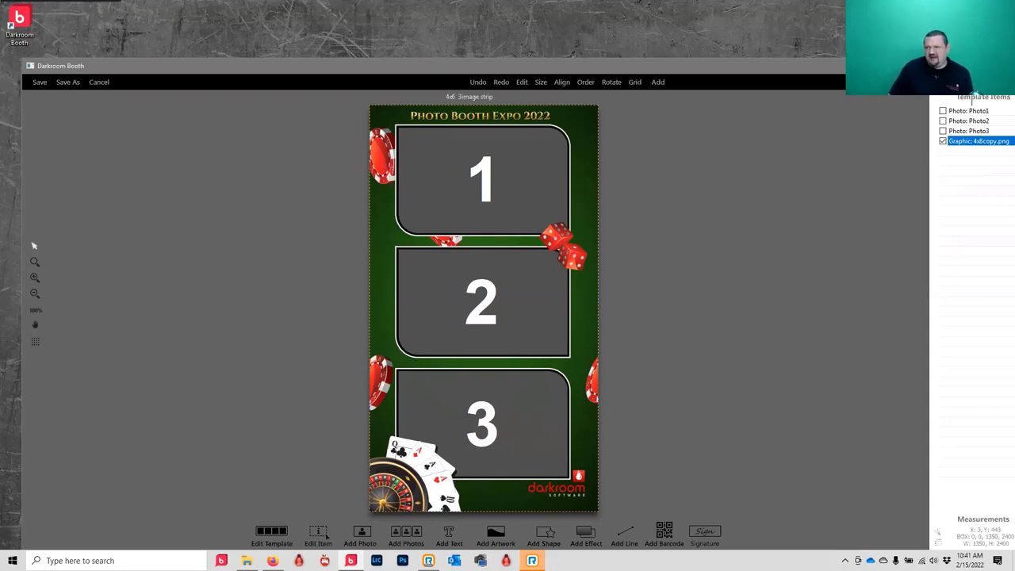
pyautogui.click(944, 66)
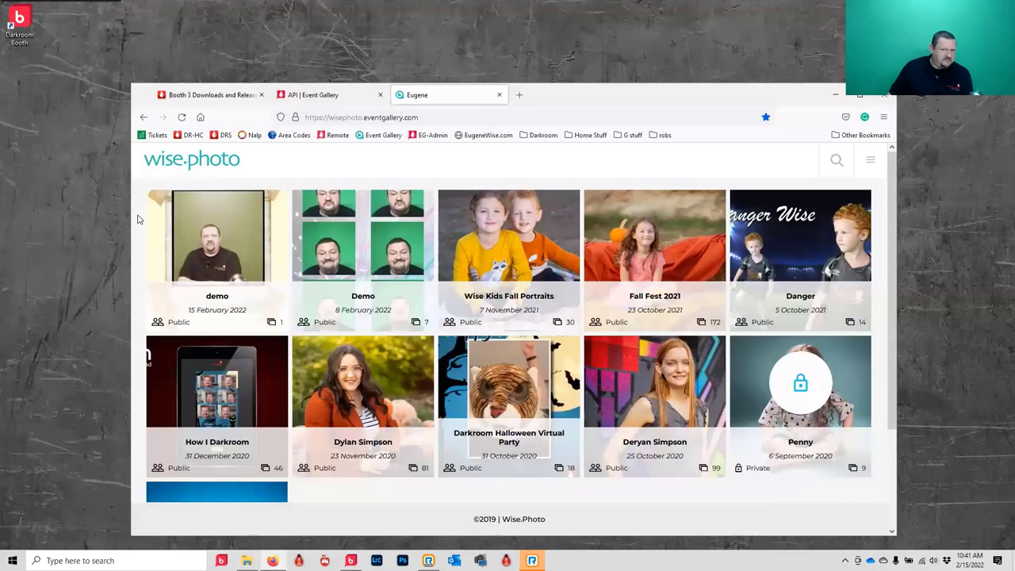
# - Minimise the wise.photo gallery browser and restore the Darkroom Booth editor
pyautogui.click(842, 97)
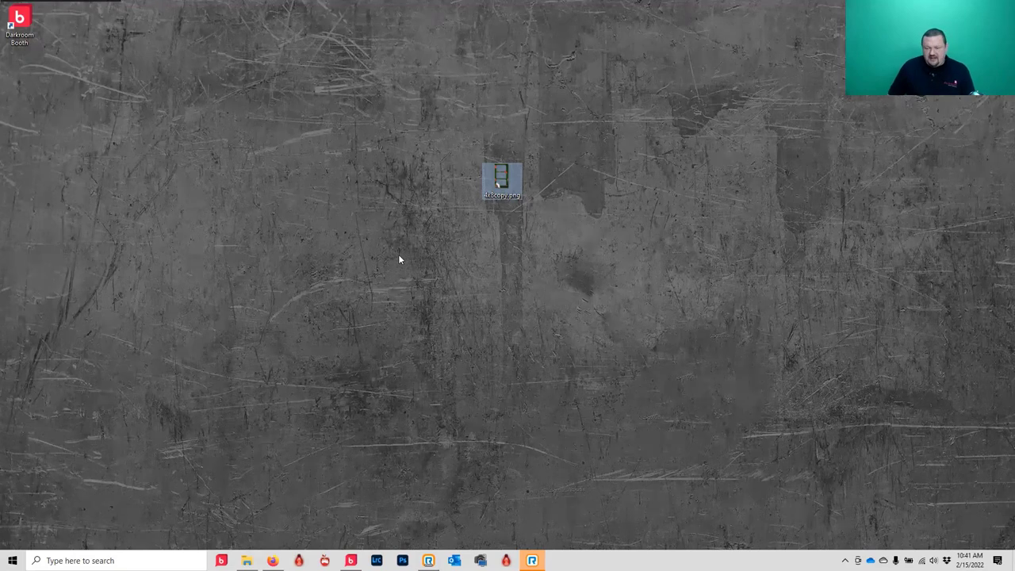
pyautogui.click(351, 561)
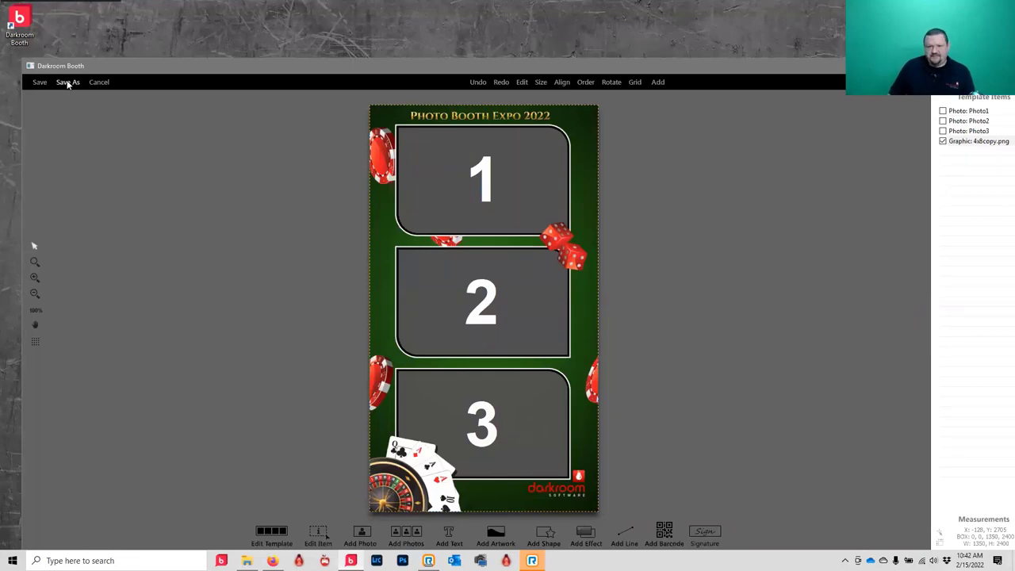
# - Start Save As and enter the file name '4_5x8 3image strip.xbdr'
pyautogui.click(68, 82)
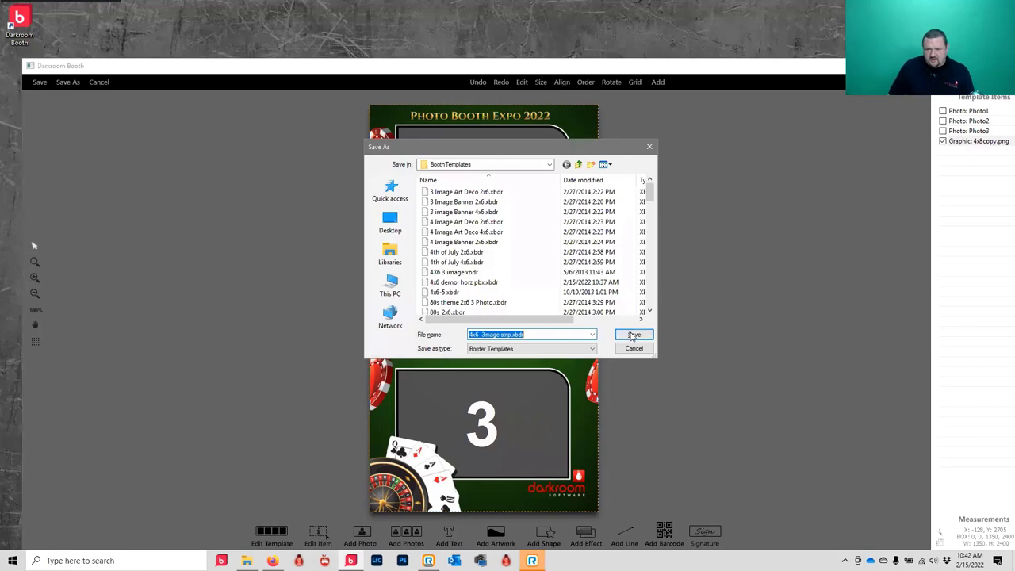
pyautogui.click(479, 335)
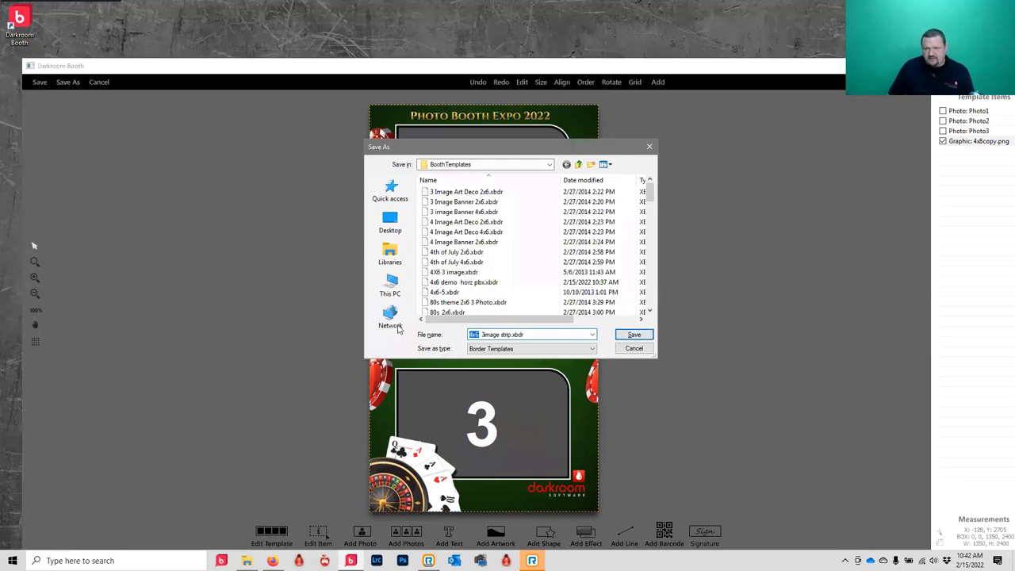
pyautogui.press('BackSpace')
pyautogui.press('BackSpace')
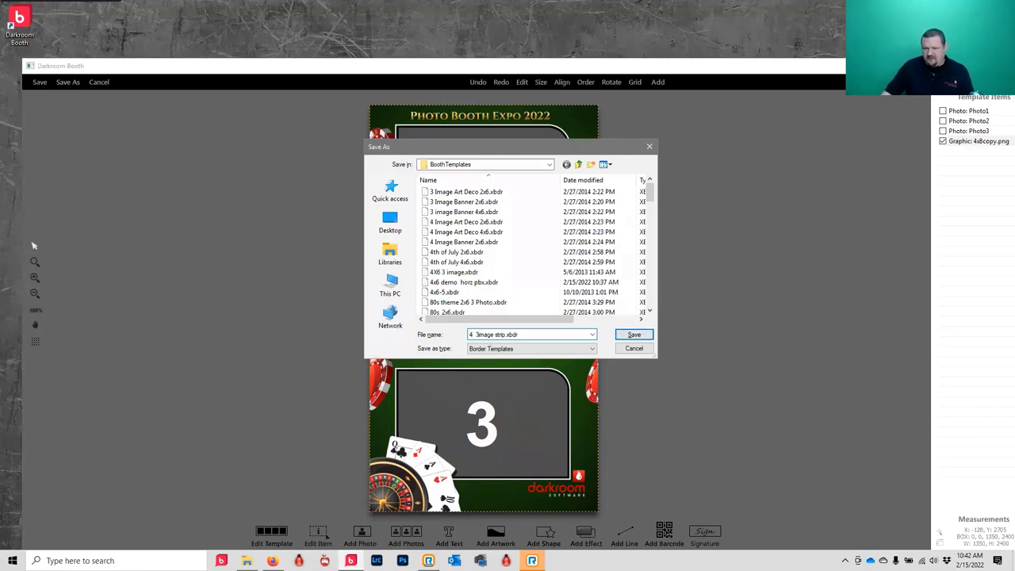
pyautogui.write('5')
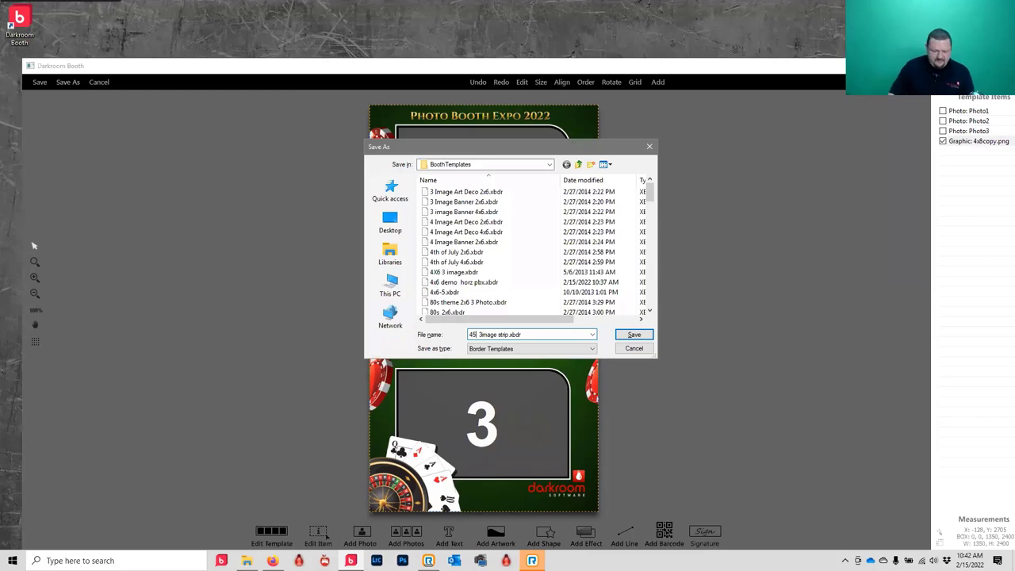
pyautogui.write('x8')
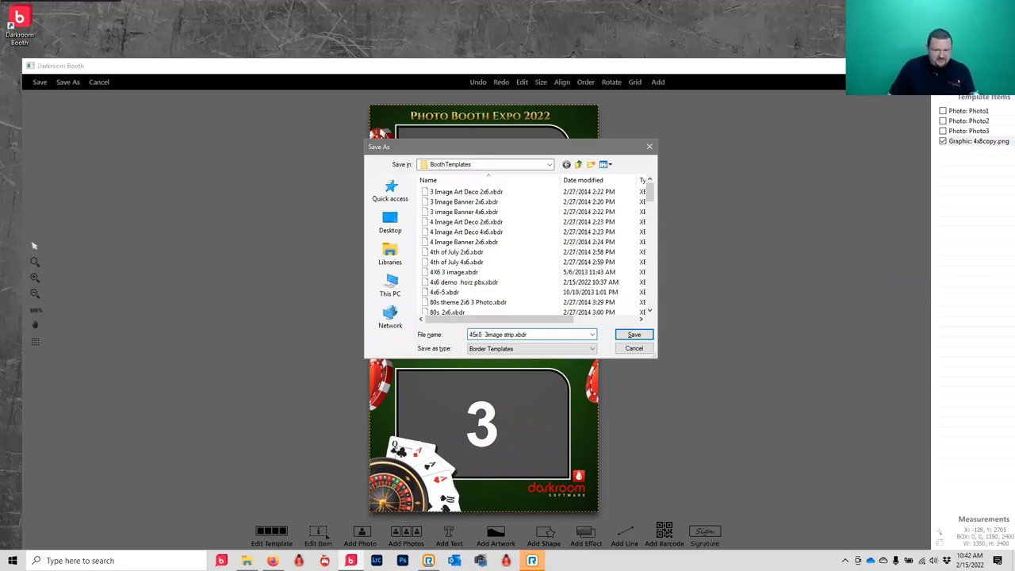
pyautogui.click(475, 334)
pyautogui.press('BackSpace')
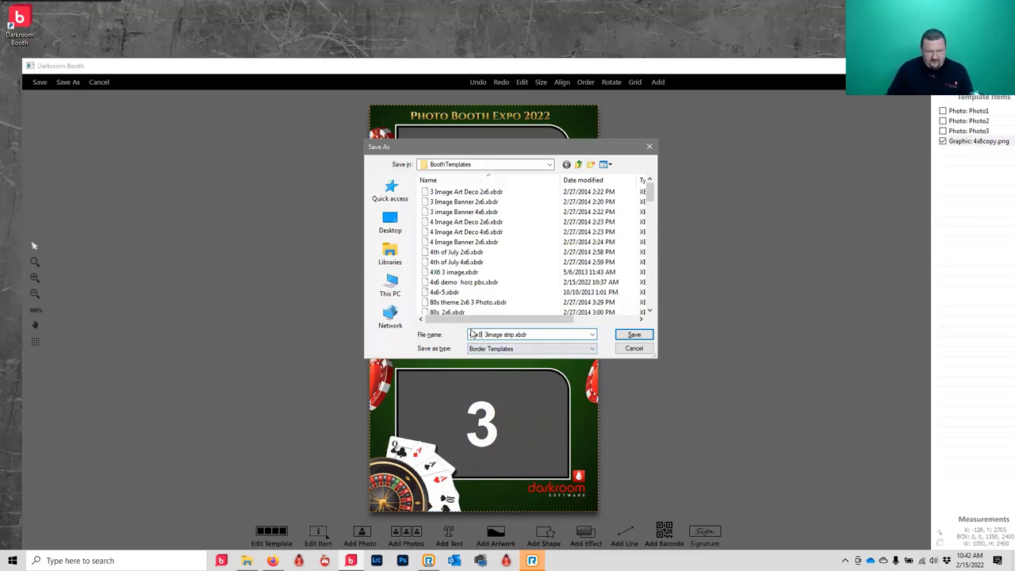
pyautogui.doubleClick(473, 334)
pyautogui.press('BackSpace')
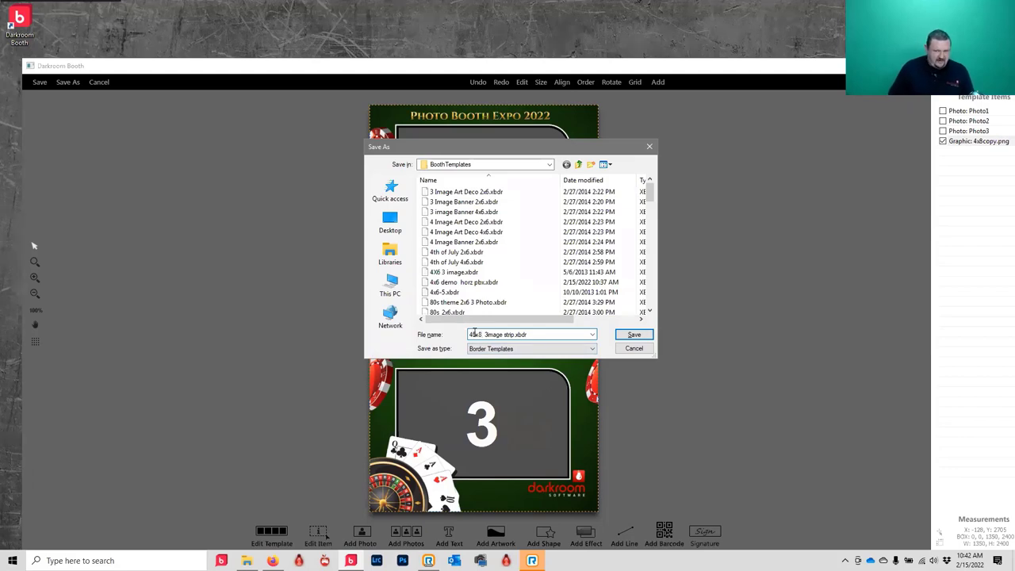
pyautogui.write('45x8')
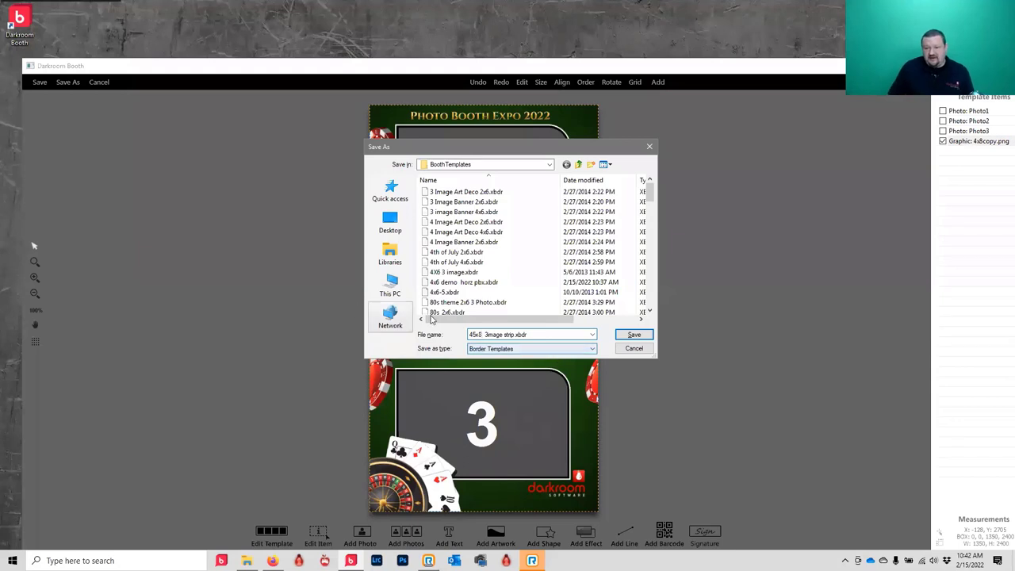
pyautogui.click(473, 335)
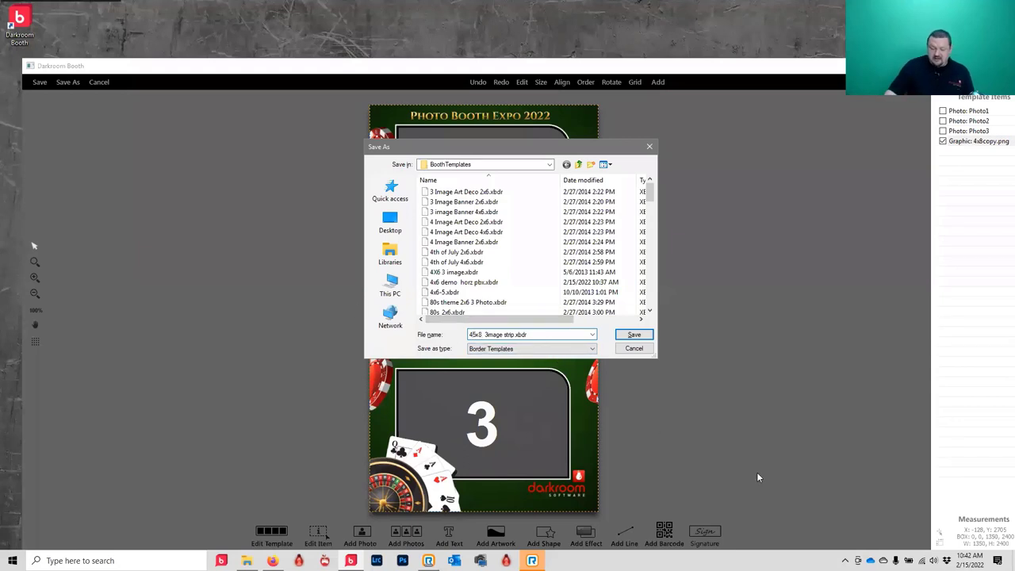
pyautogui.write('_')
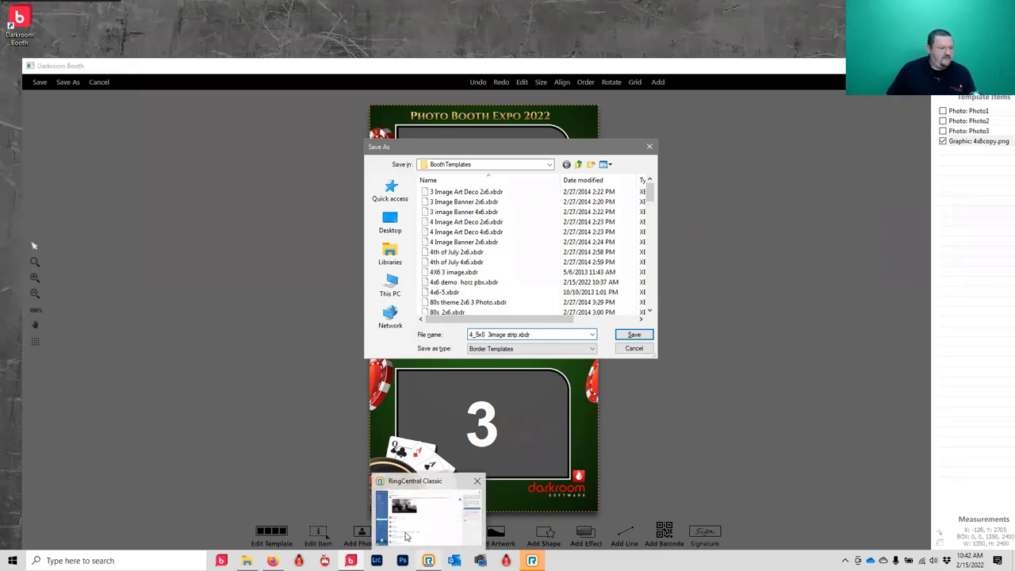
# - Save the template as '4_5x8 3image strip.xbdr' in BoothTemplates
pyautogui.click(639, 335)
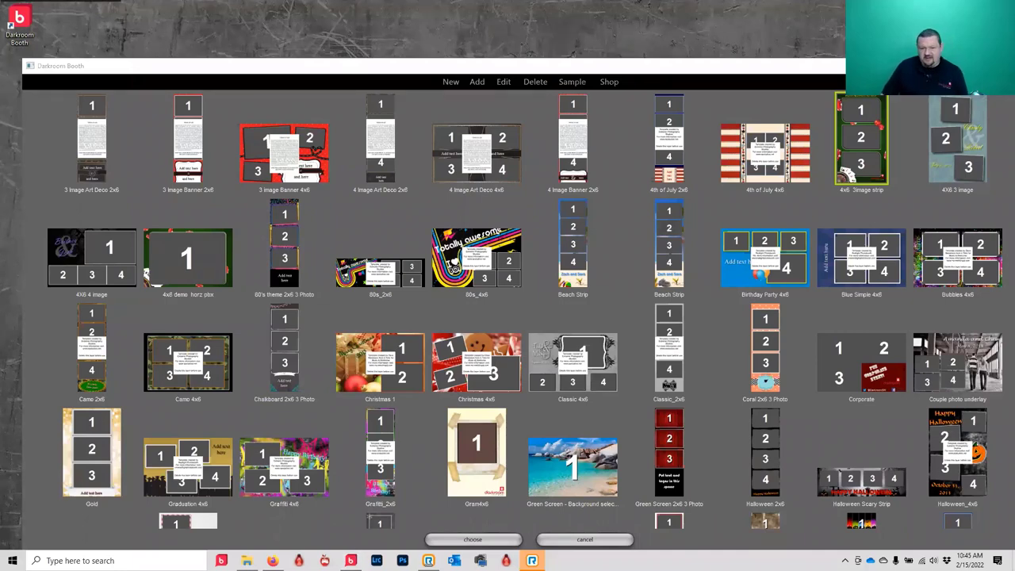
# - Create a new template with a custom 720 x 1280 pixel page
pyautogui.click(450, 81)
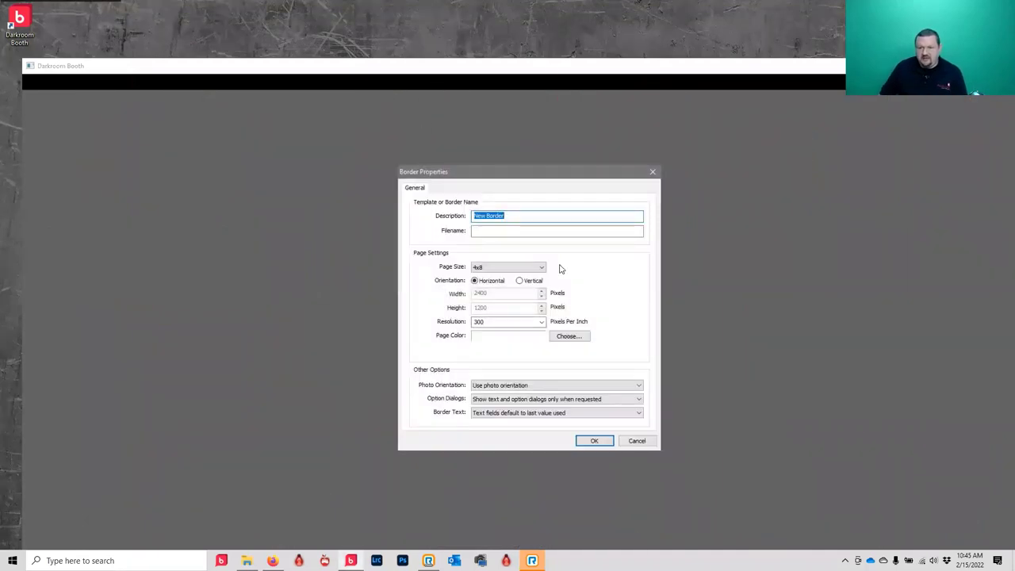
pyautogui.click(533, 268)
pyautogui.scroll(5, 543, 296)
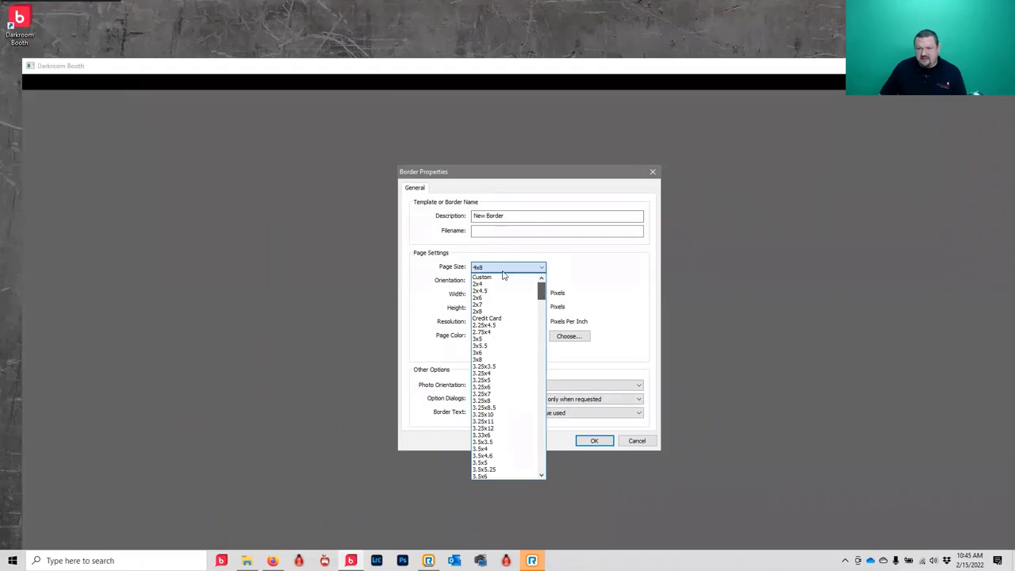
pyautogui.click(493, 278)
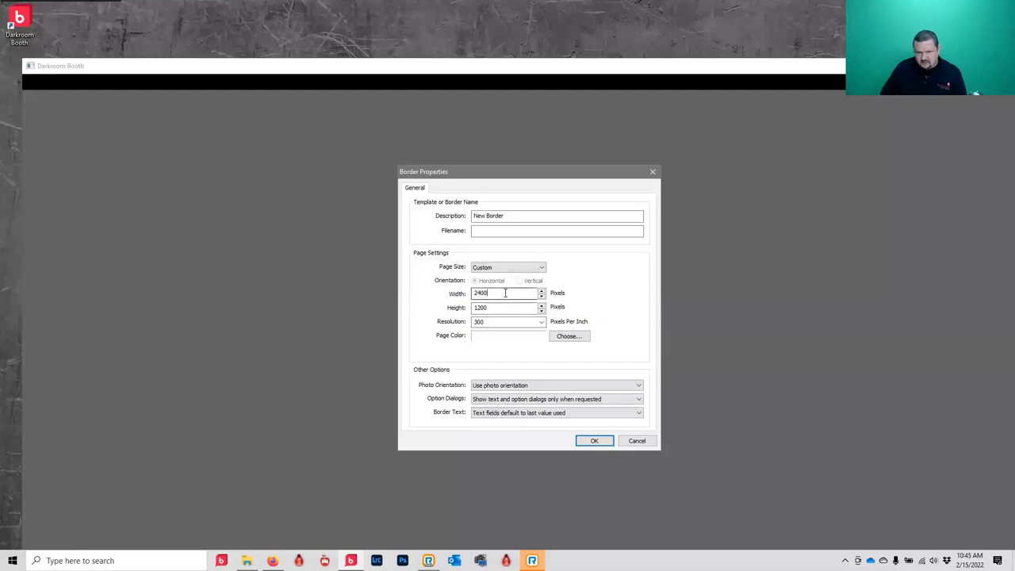
pyautogui.doubleClick(506, 294)
pyautogui.write('720')
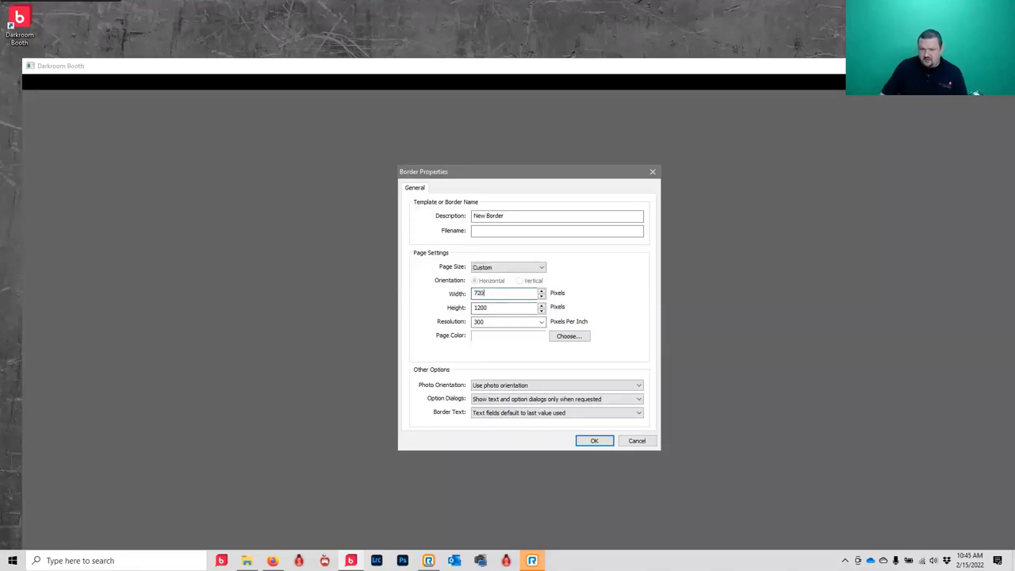
pyautogui.doubleClick(516, 308)
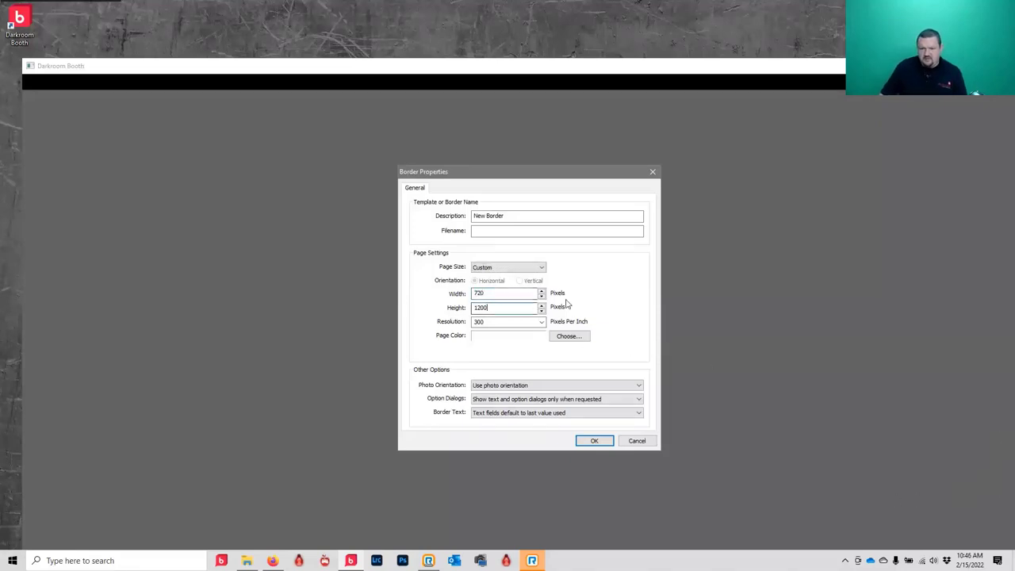
pyautogui.write('1280')
pyautogui.click(594, 443)
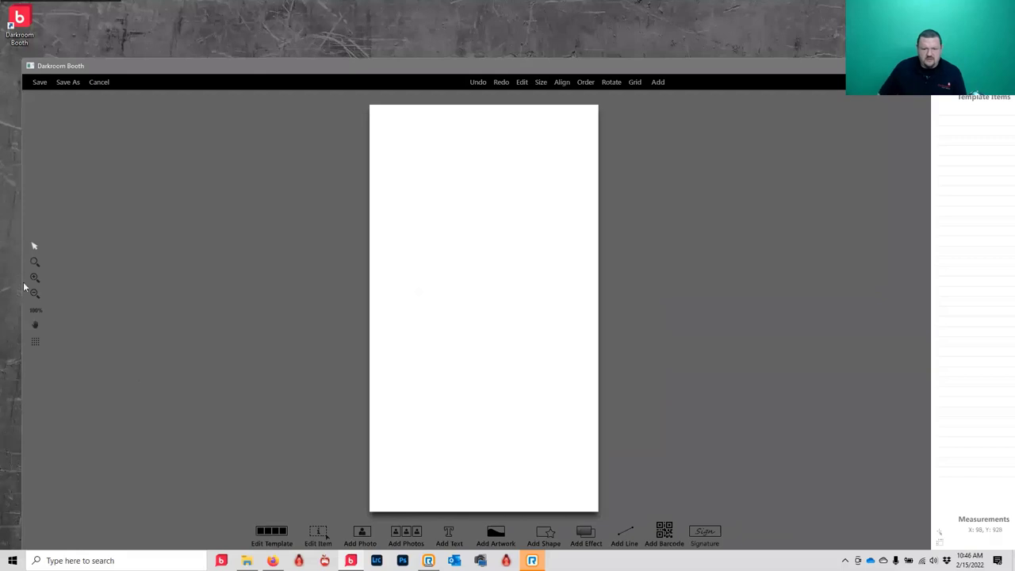
# - Place 720x1280.png from the Desktop as the template's full-canvas artwork
pyautogui.click(493, 543)
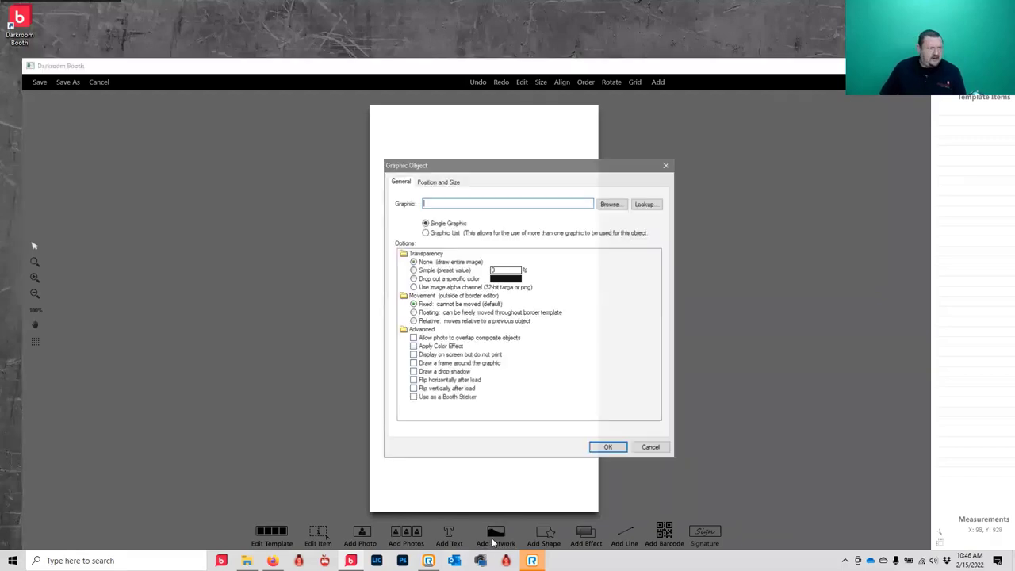
pyautogui.click(610, 203)
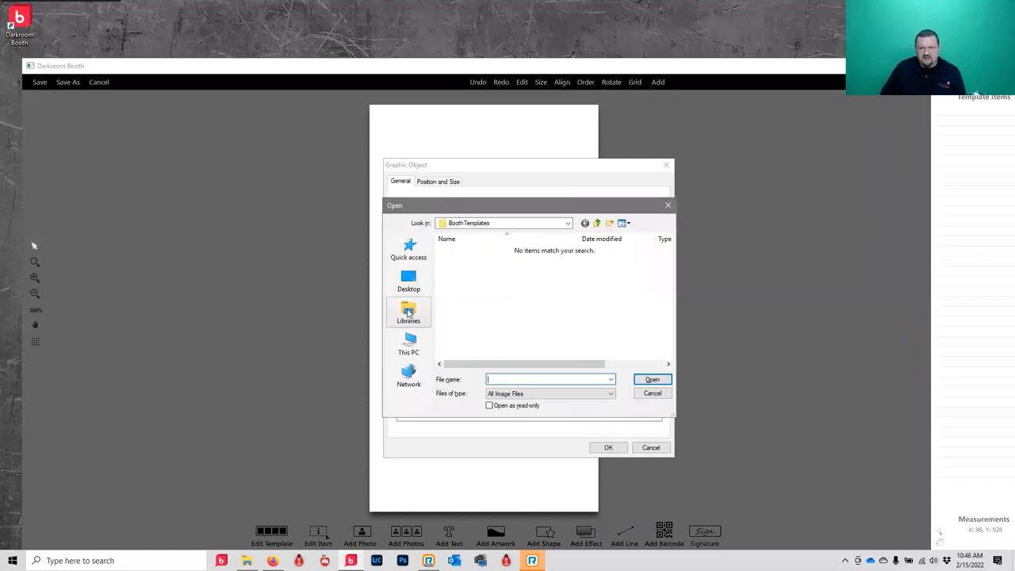
pyautogui.click(406, 280)
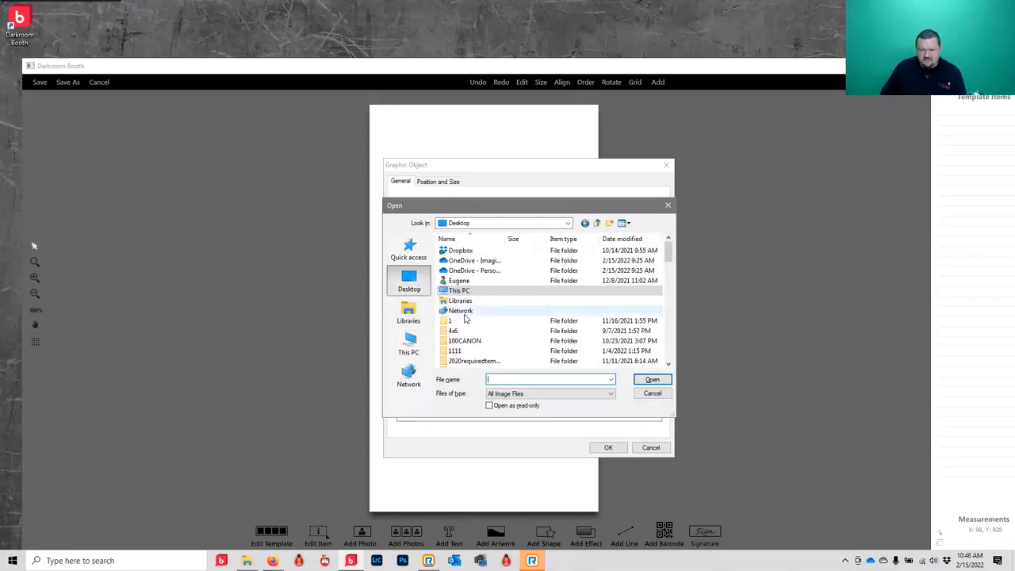
pyautogui.write('78')
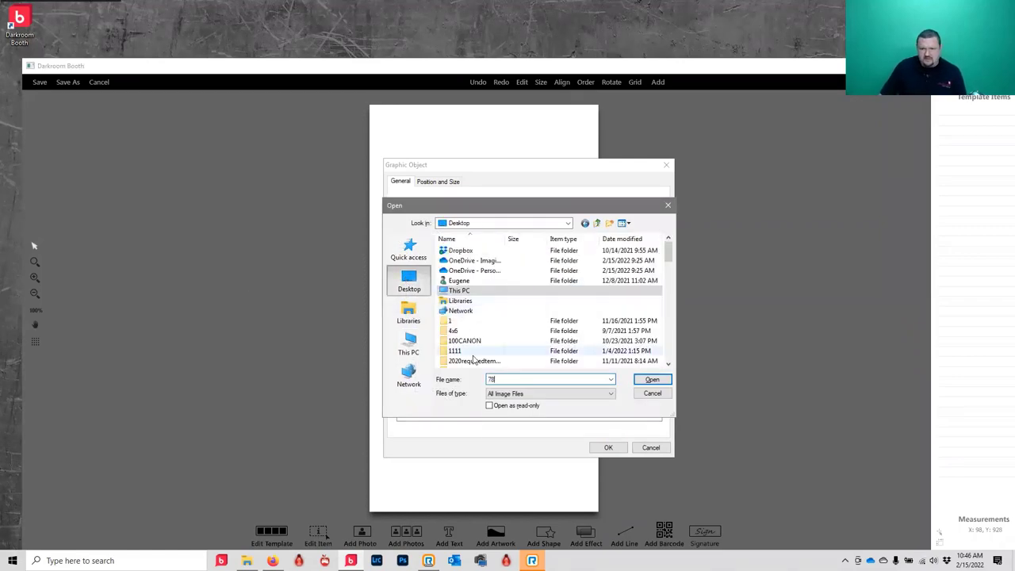
pyautogui.click(484, 352)
pyautogui.scroll(-8, 484, 341)
pyautogui.click(490, 251)
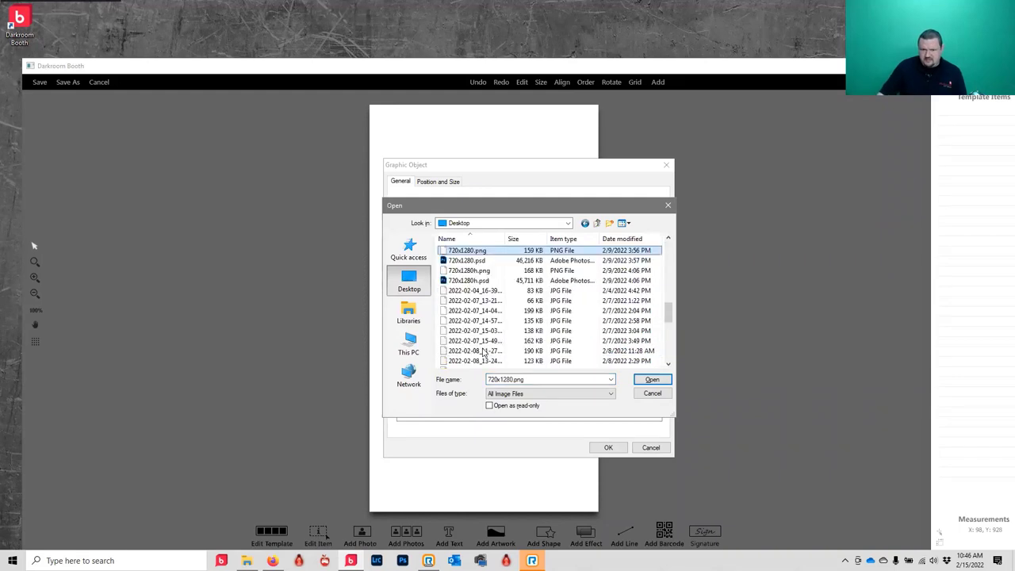
pyautogui.click(651, 380)
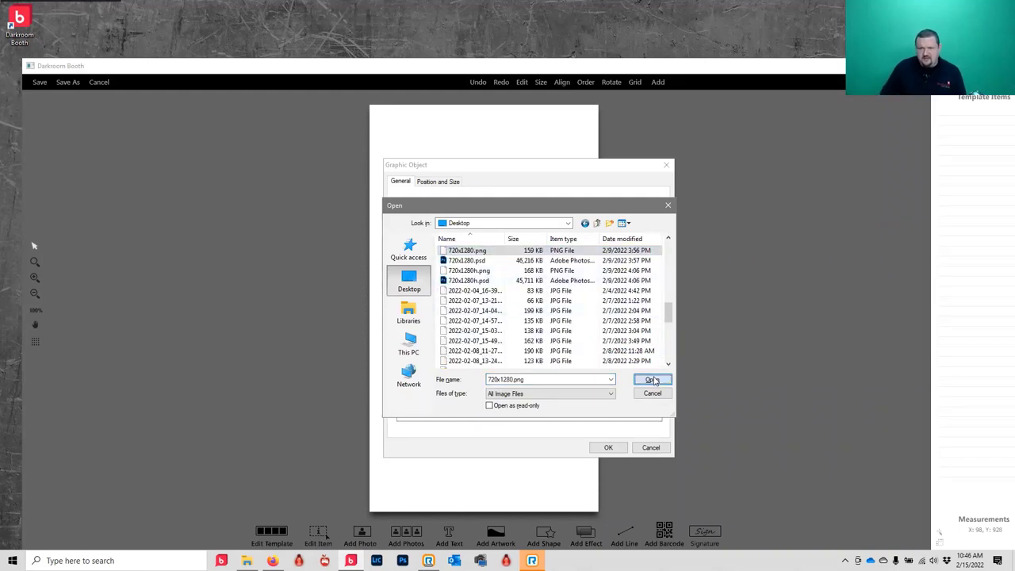
pyautogui.click(623, 449)
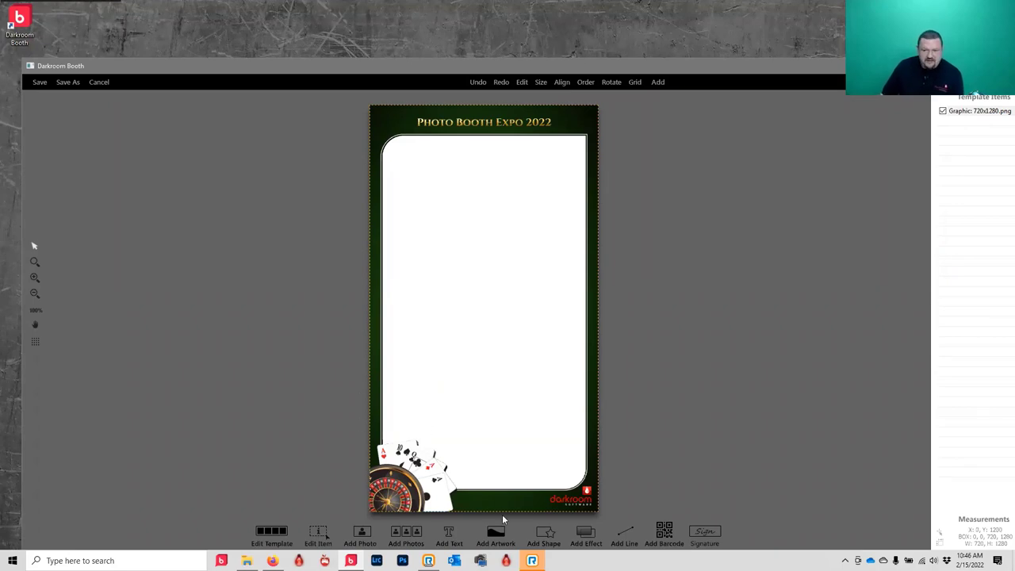
# - Add a Photo1 placeholder and reorder the layers so the casino frame shows over it
pyautogui.click(364, 537)
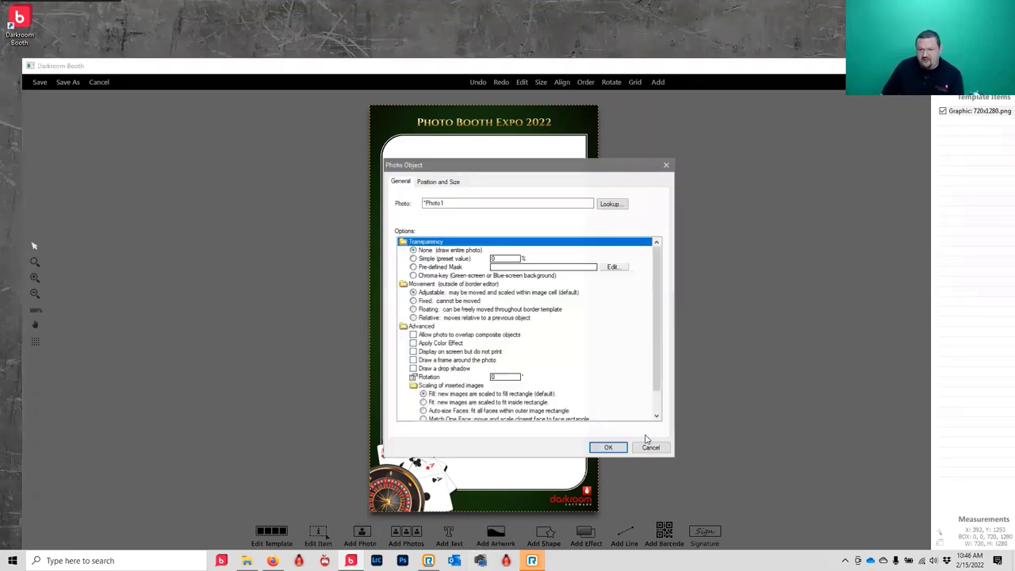
pyautogui.click(604, 449)
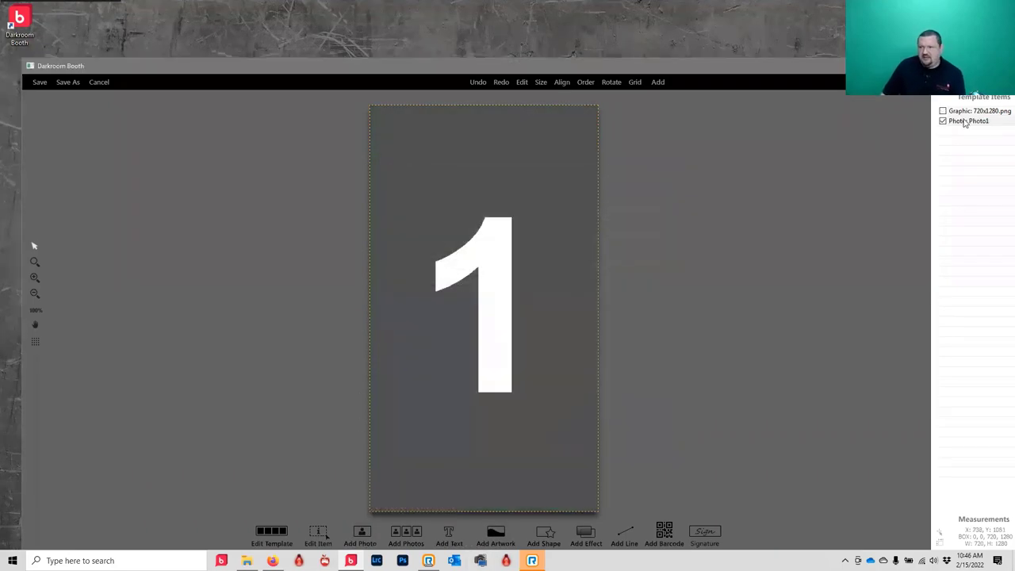
pyautogui.moveTo(964, 111); pyautogui.dragTo(963, 122)
# - Resize Photo1 to about 670 x 1142 to fill the frame's photo window
pyautogui.click(504, 191)
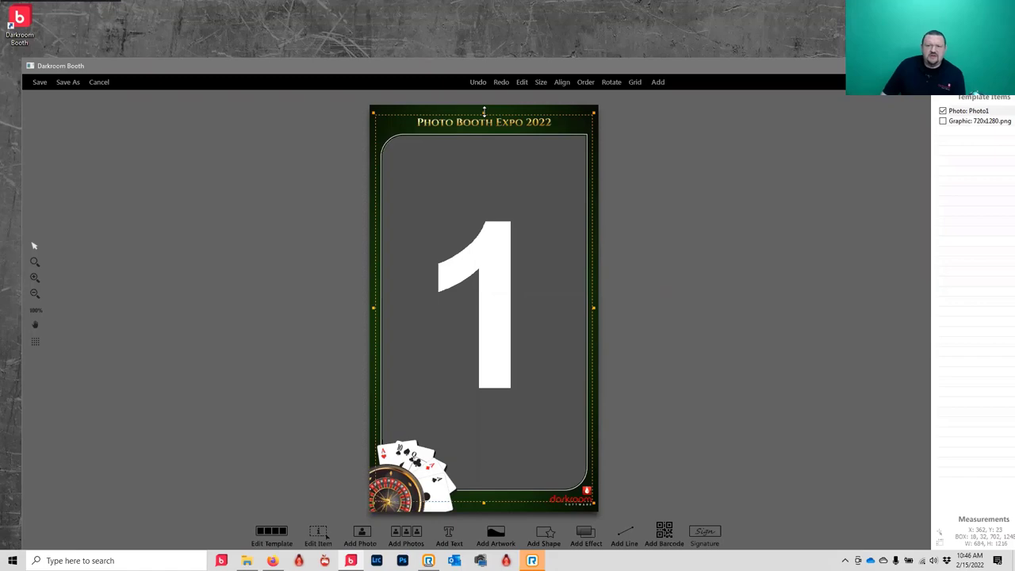
pyautogui.moveTo(484, 111); pyautogui.dragTo(484, 128)
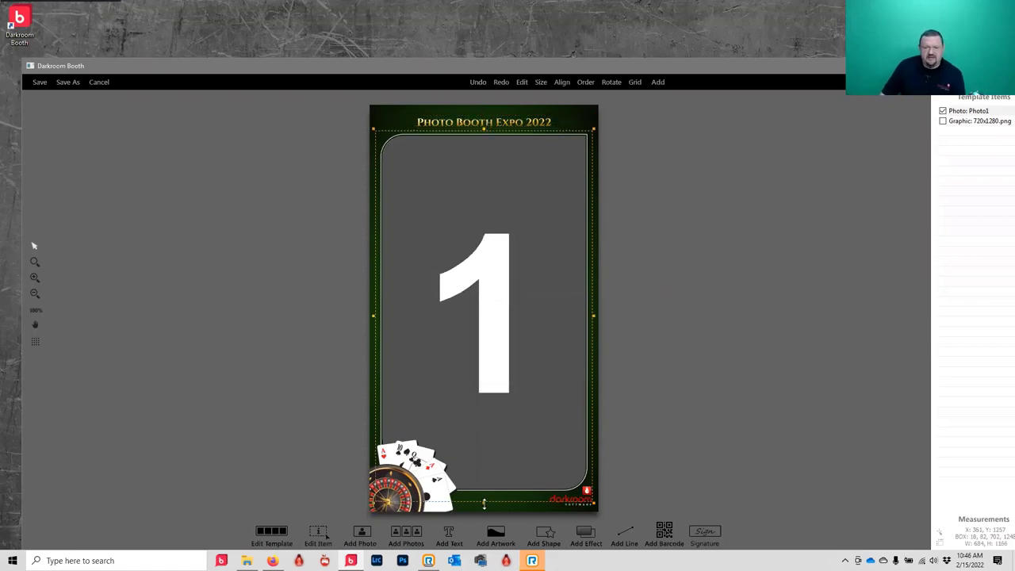
pyautogui.moveTo(484, 502); pyautogui.dragTo(484, 496)
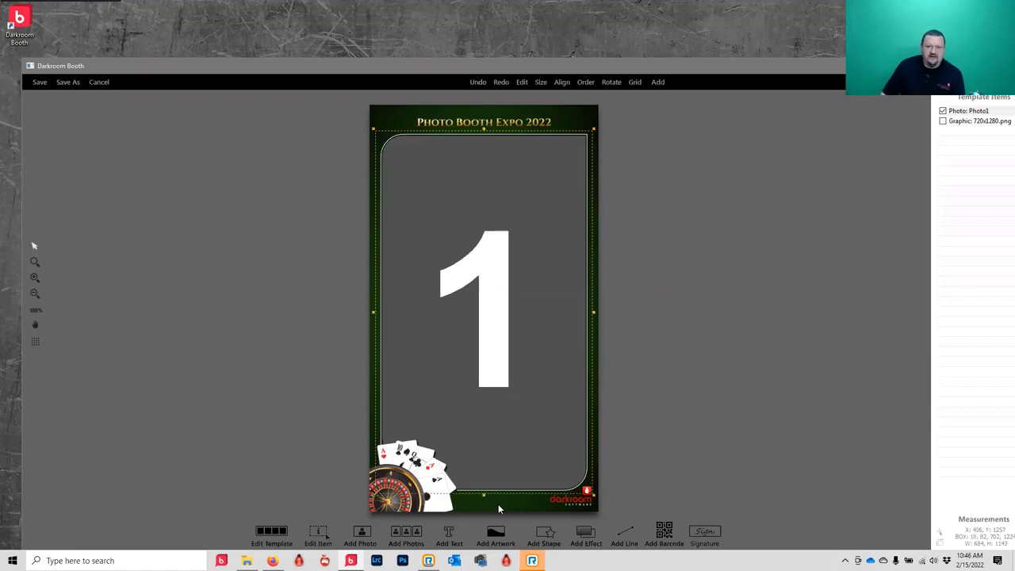
pyautogui.click(498, 504)
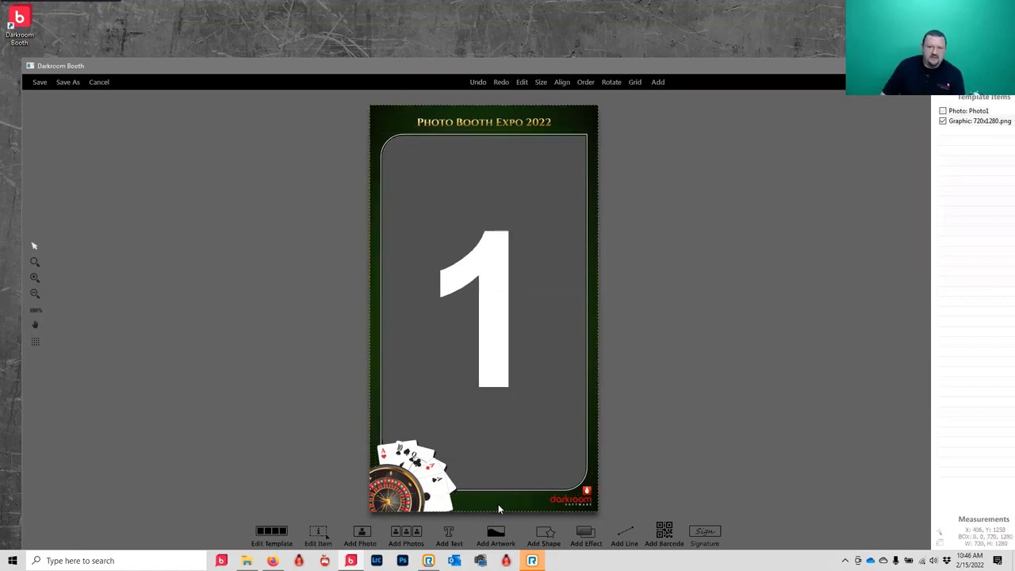
pyautogui.click(967, 112)
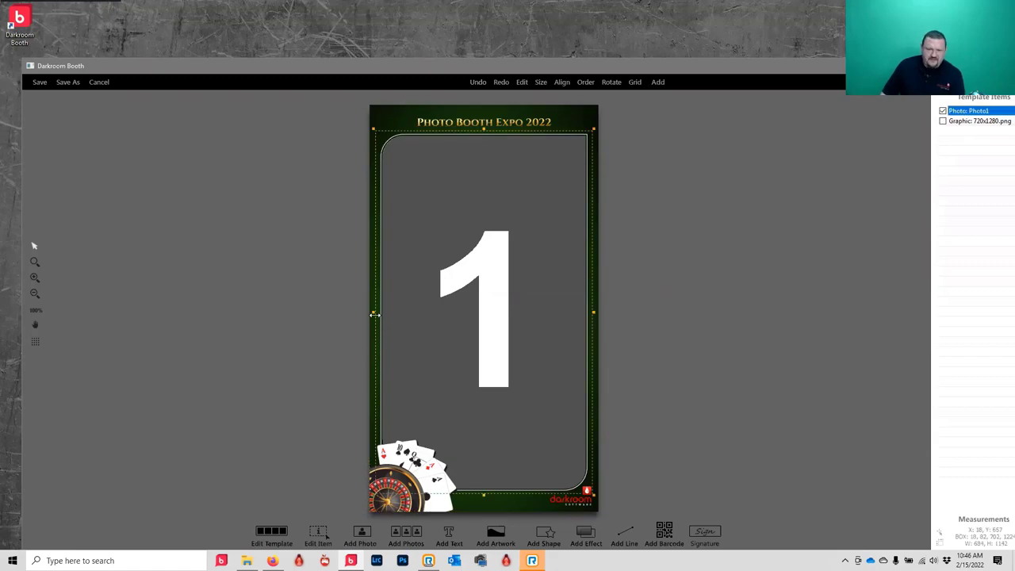
pyautogui.moveTo(375, 314); pyautogui.dragTo(377, 315)
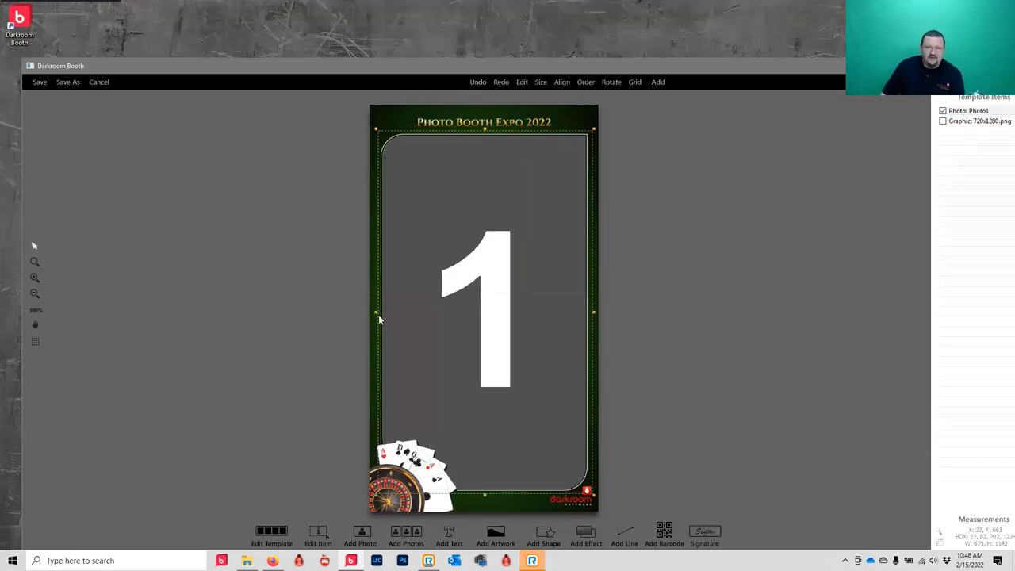
pyautogui.moveTo(594, 316); pyautogui.dragTo(591, 314)
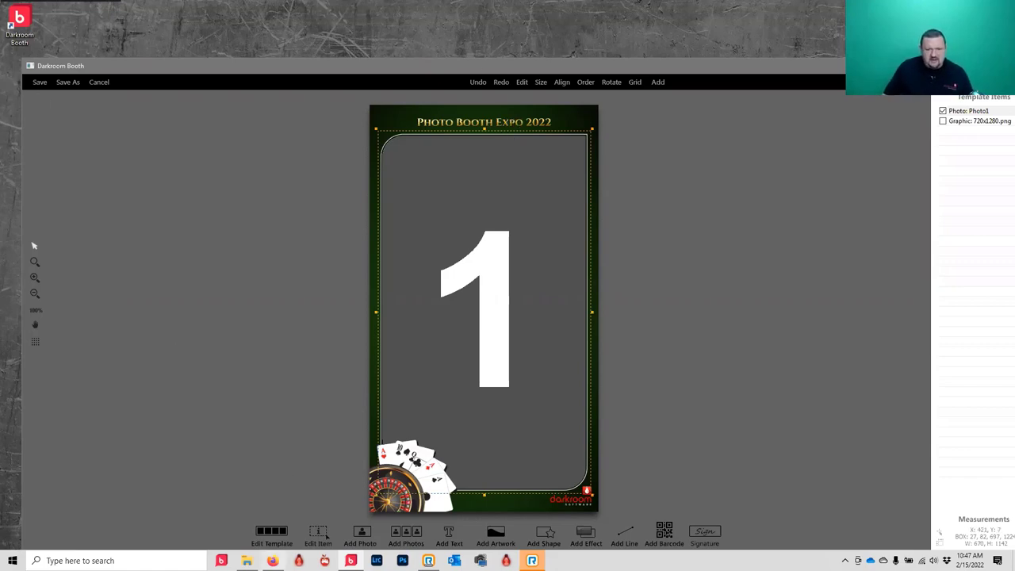
# - Give the template the description '720x1280 vert' and save it as 720x1280 vert.xbdr
pyautogui.click(268, 539)
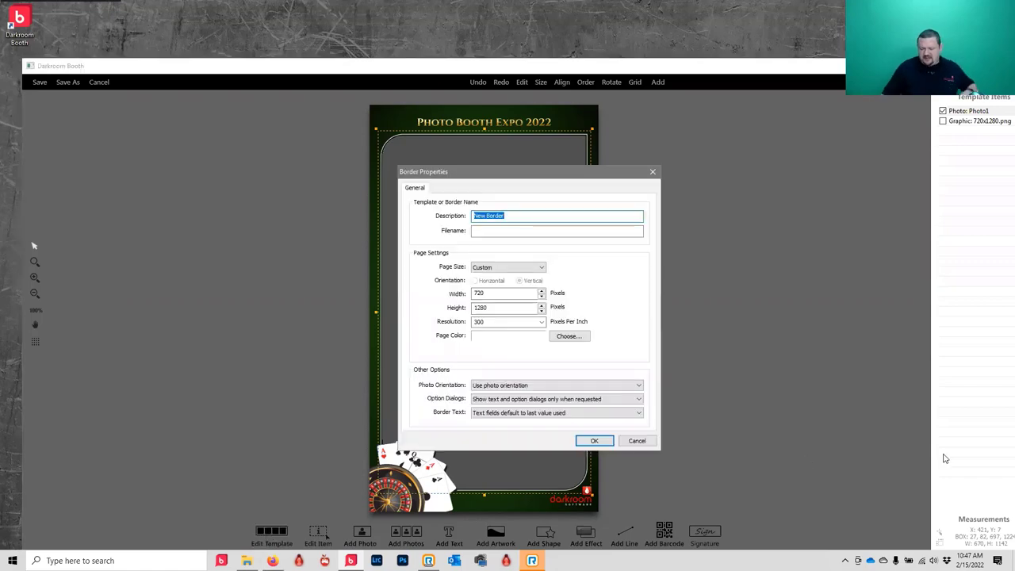
pyautogui.write('72')
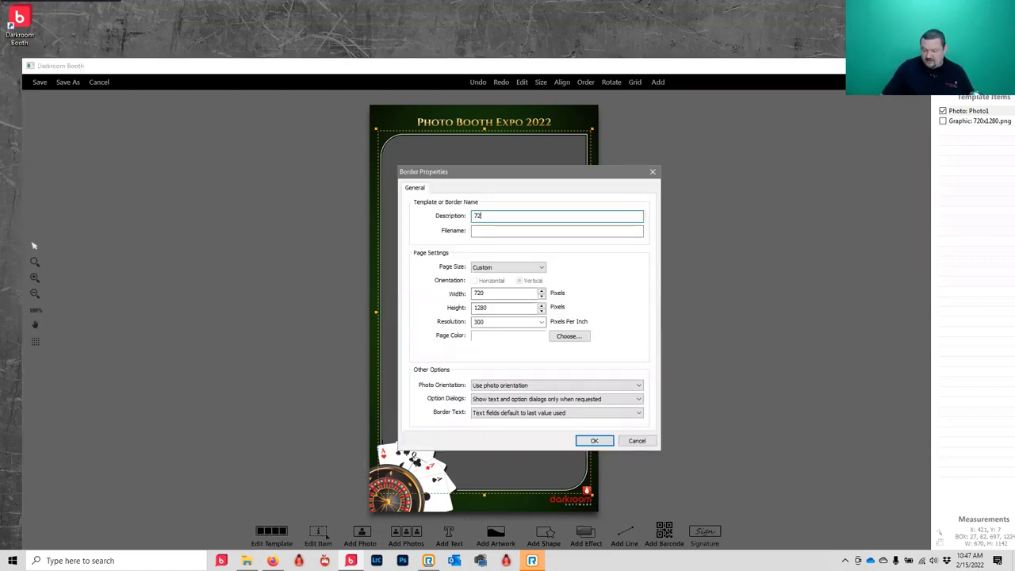
pyautogui.write('0x1280 vert')
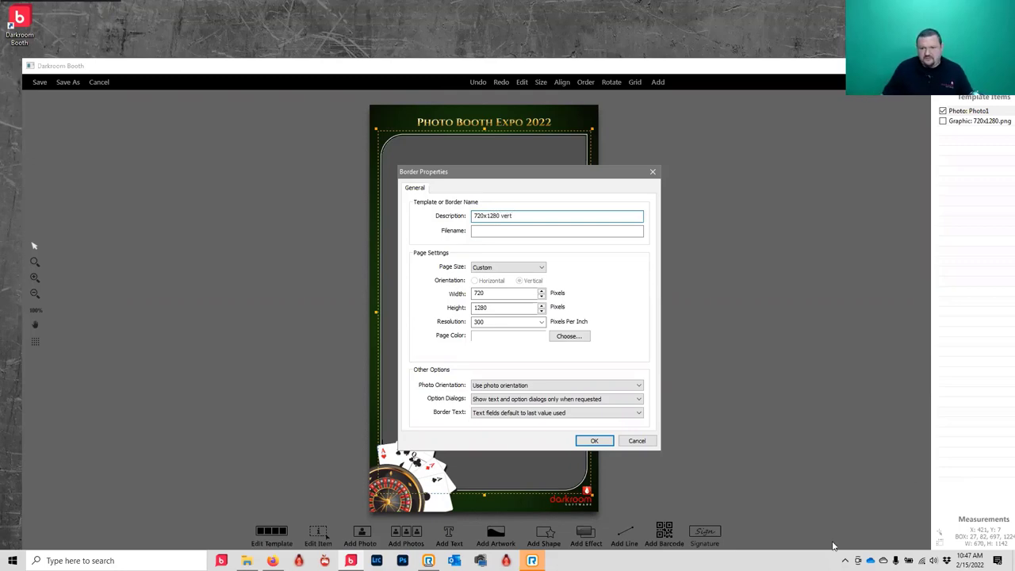
pyautogui.click(594, 441)
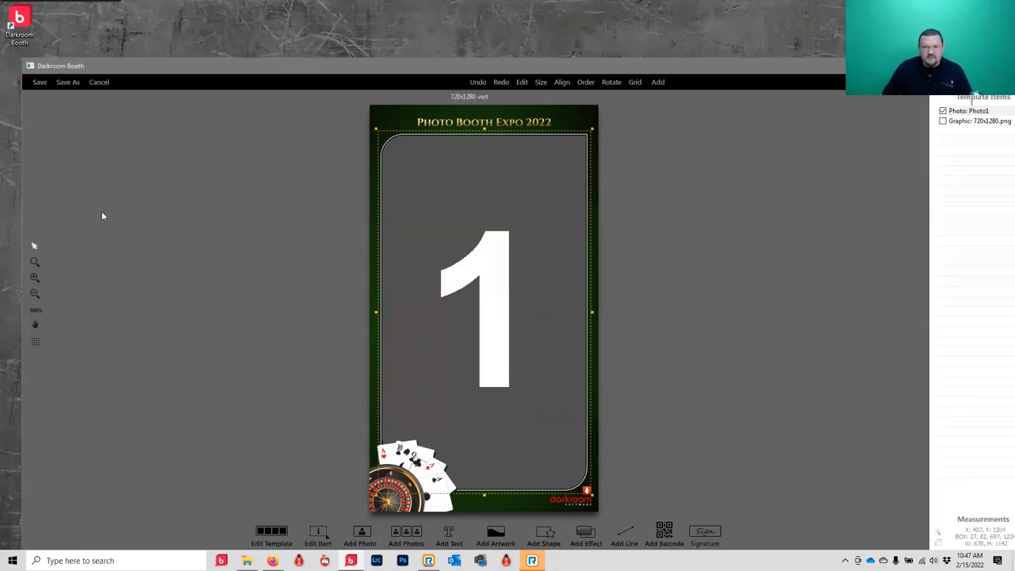
pyautogui.click(63, 84)
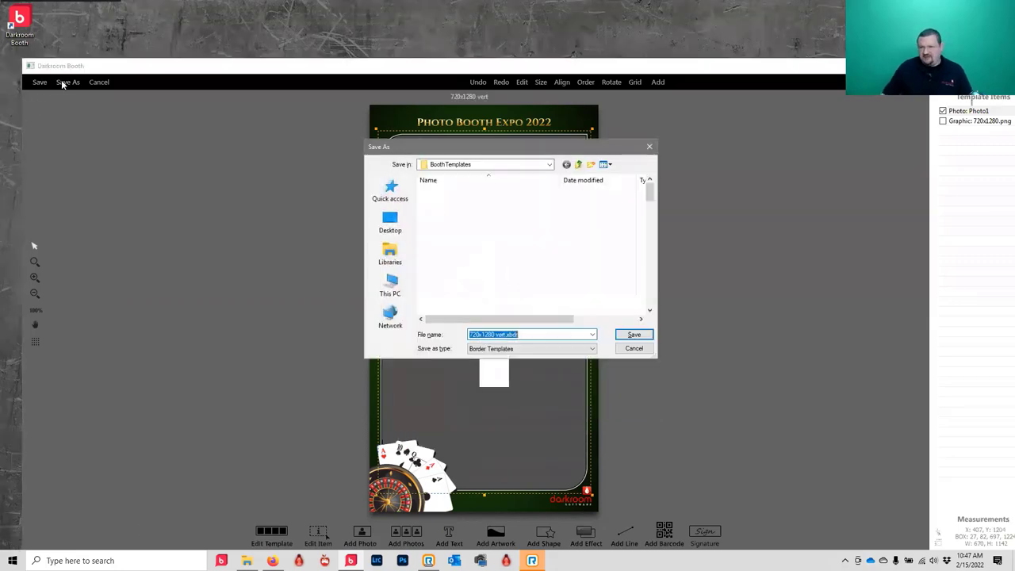
pyautogui.click(634, 335)
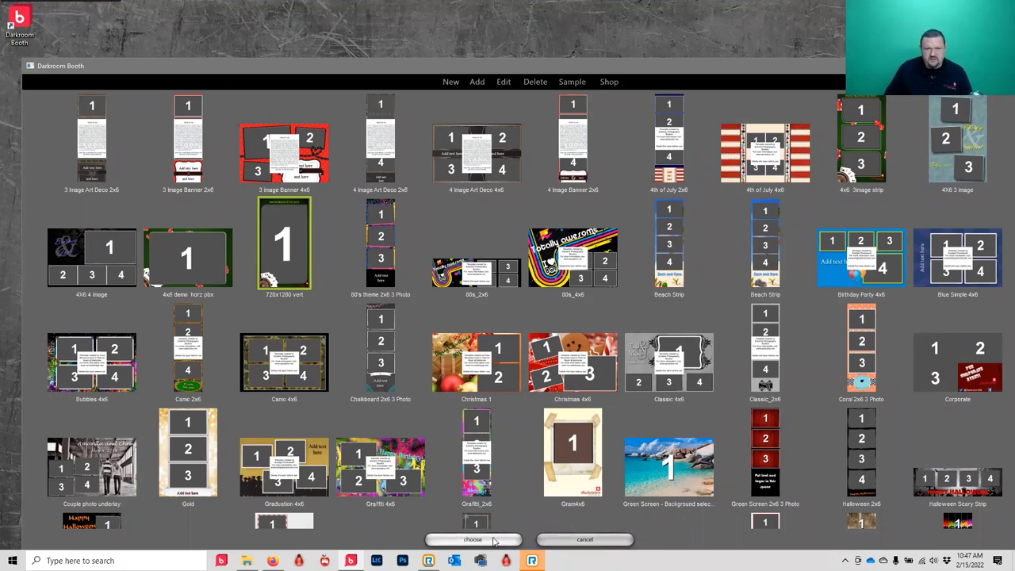
# - Use 4x6 demo horz pbx for the 4x6 print, with 4x6 3image strip as the alternate print
pyautogui.click(165, 250)
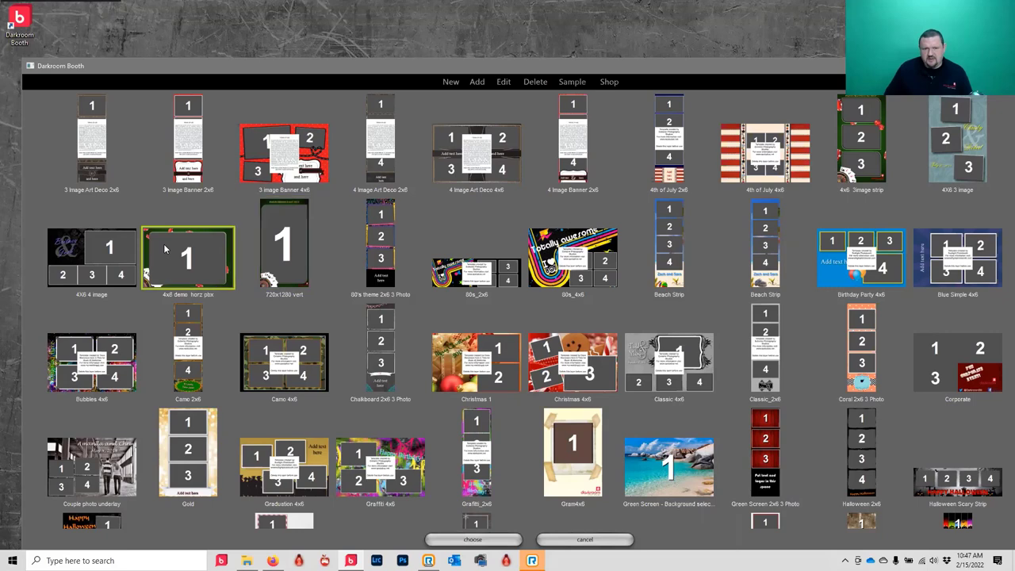
pyautogui.click(500, 542)
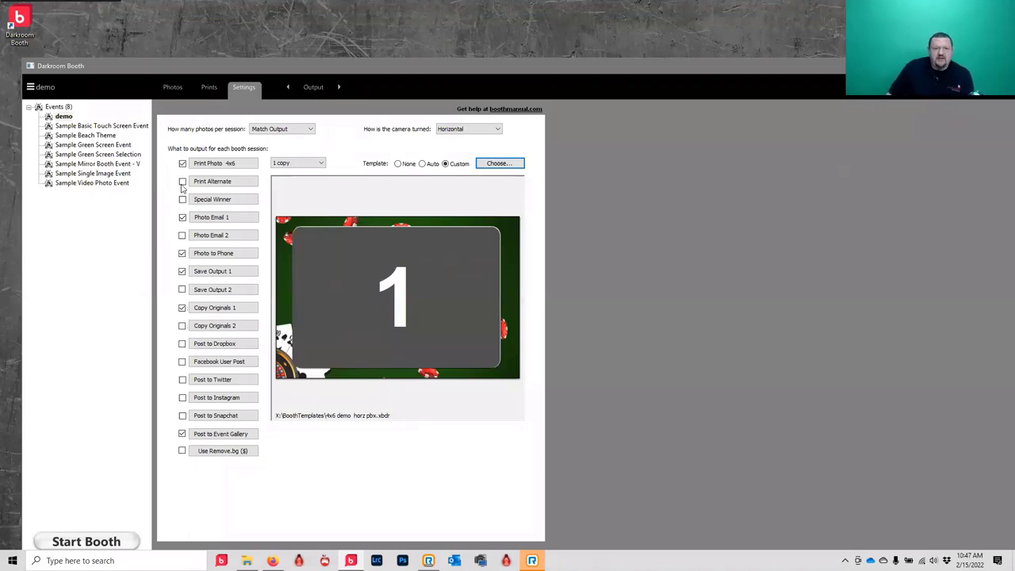
pyautogui.click(183, 183)
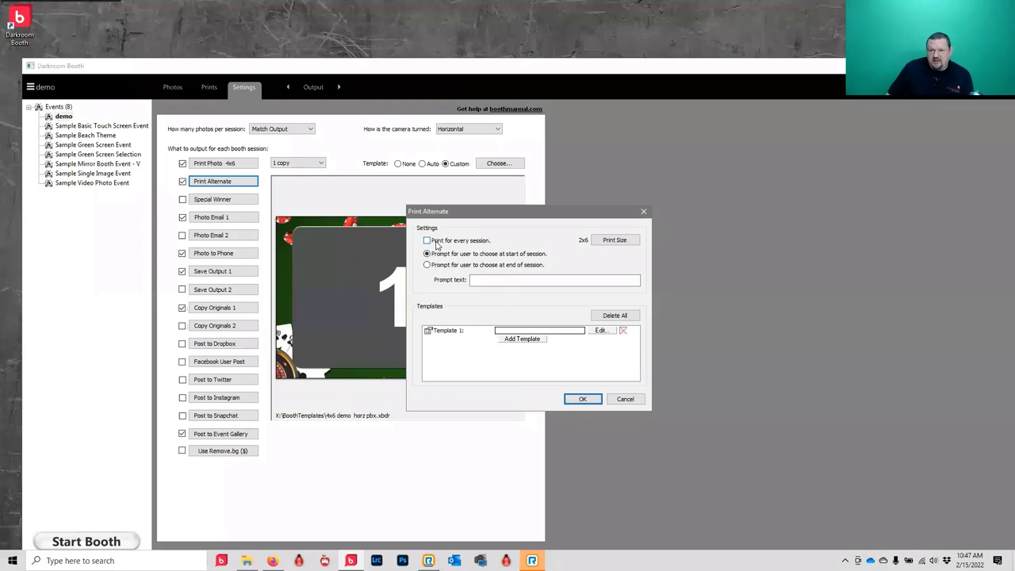
pyautogui.click(532, 340)
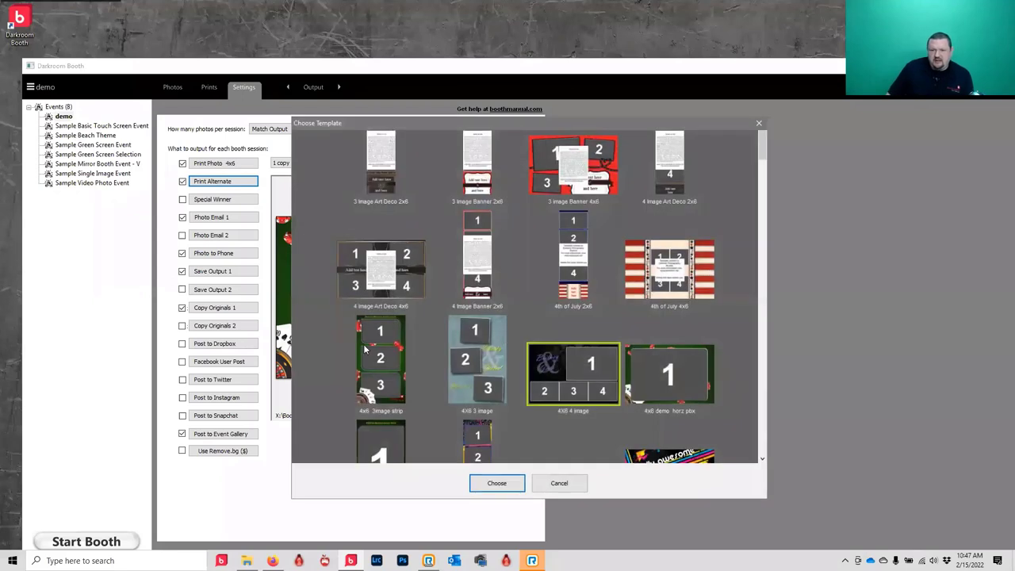
pyautogui.click(365, 349)
pyautogui.click(497, 483)
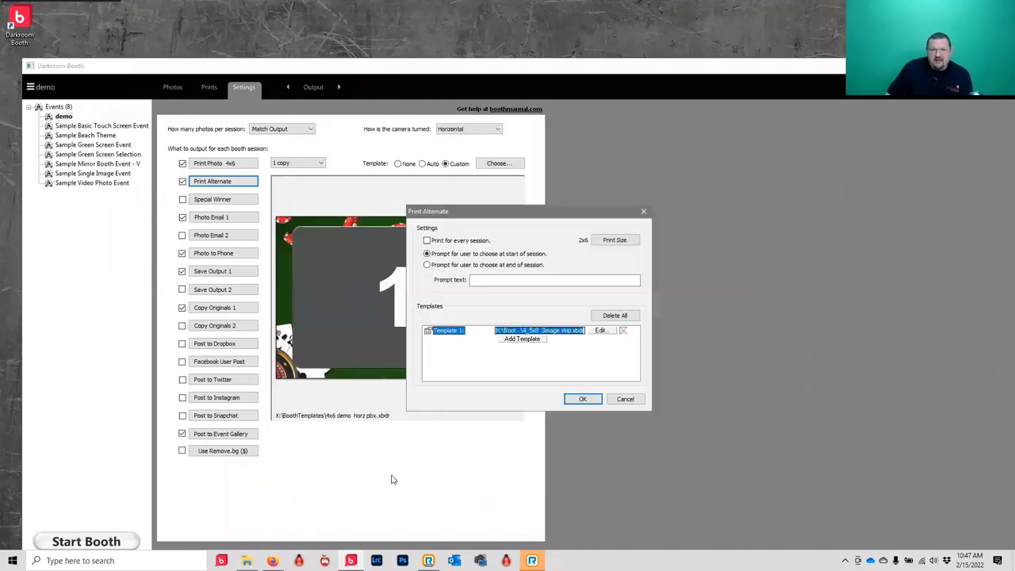
pyautogui.click(582, 399)
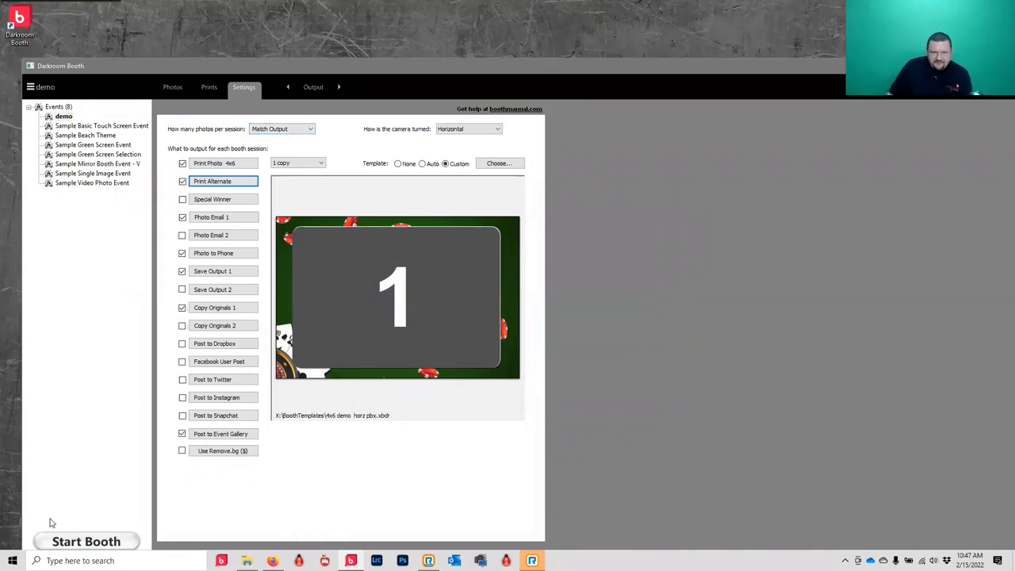
pyautogui.click(245, 184)
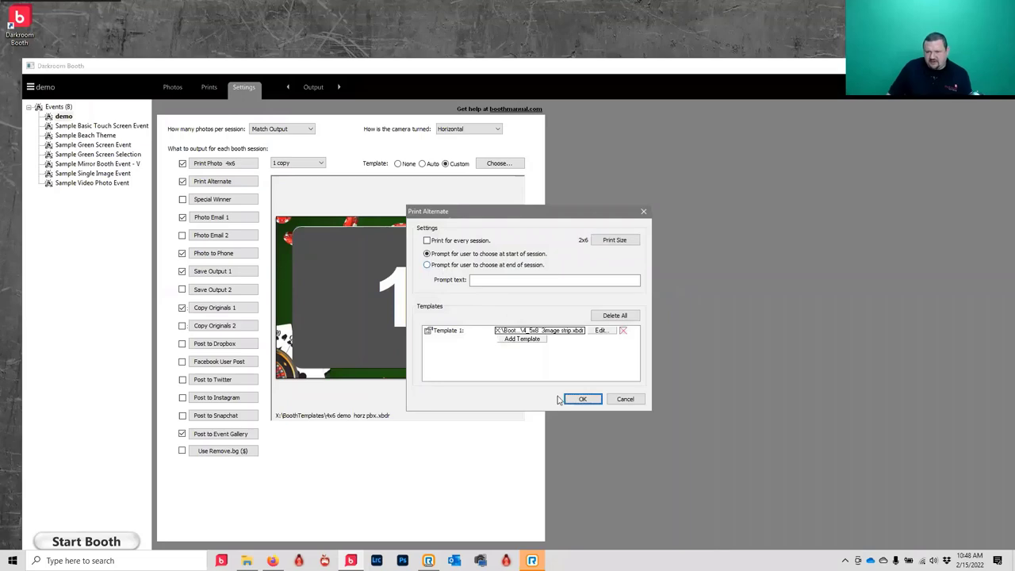
pyautogui.click(583, 400)
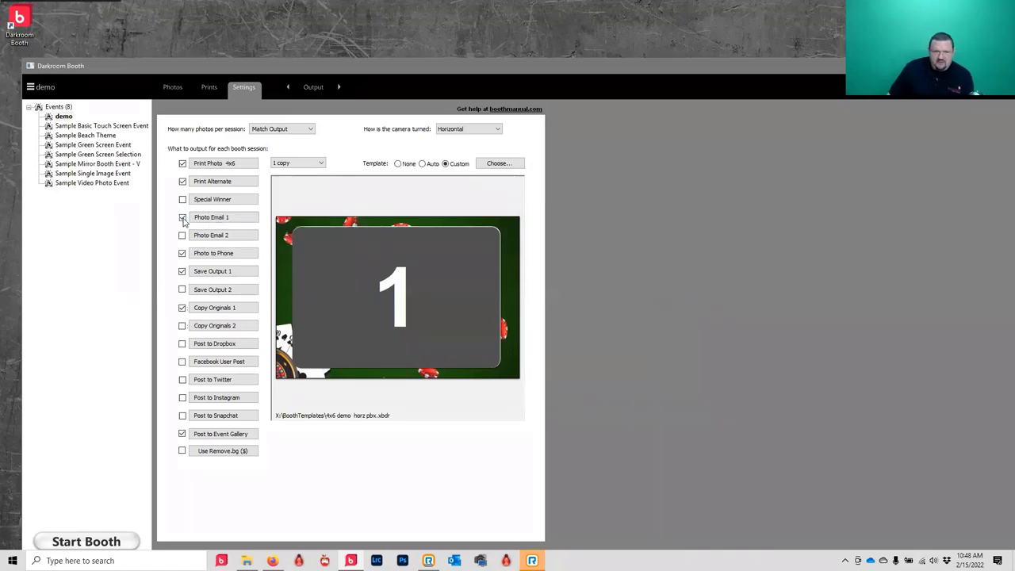
# - Enable Post to Event Gallery under the custom name demo, with animations left off
pyautogui.click(227, 435)
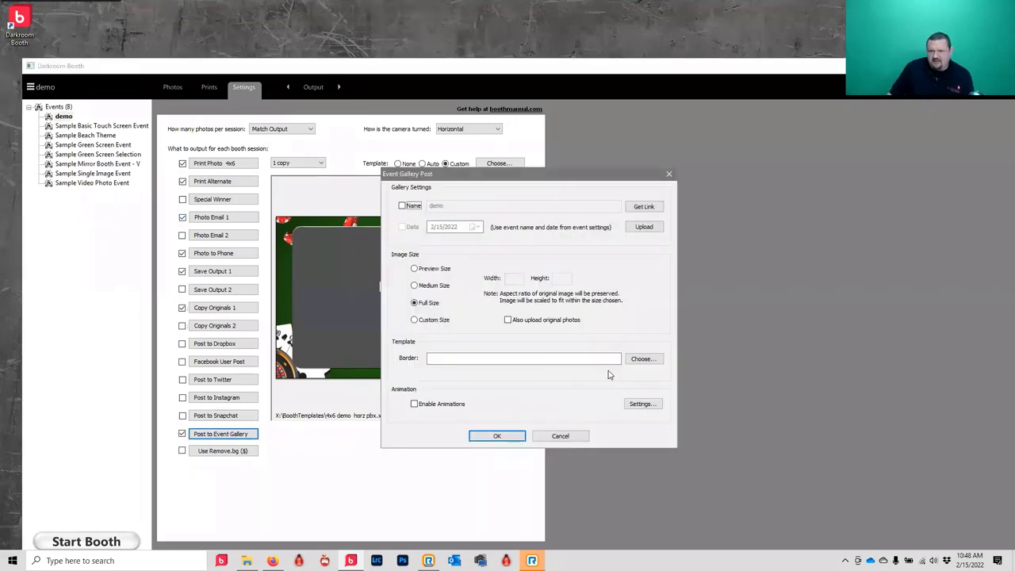
pyautogui.click(440, 406)
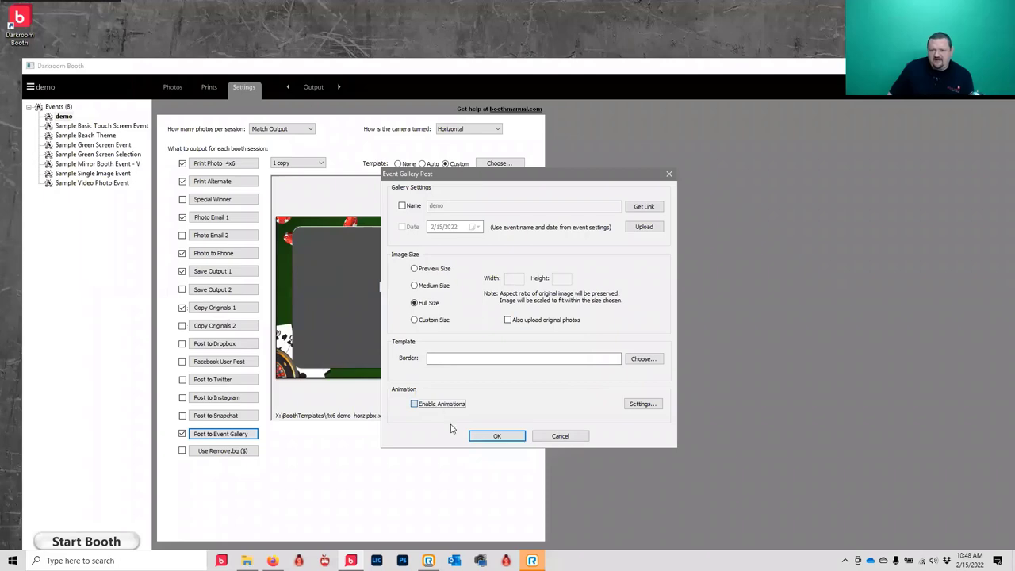
pyautogui.click(643, 404)
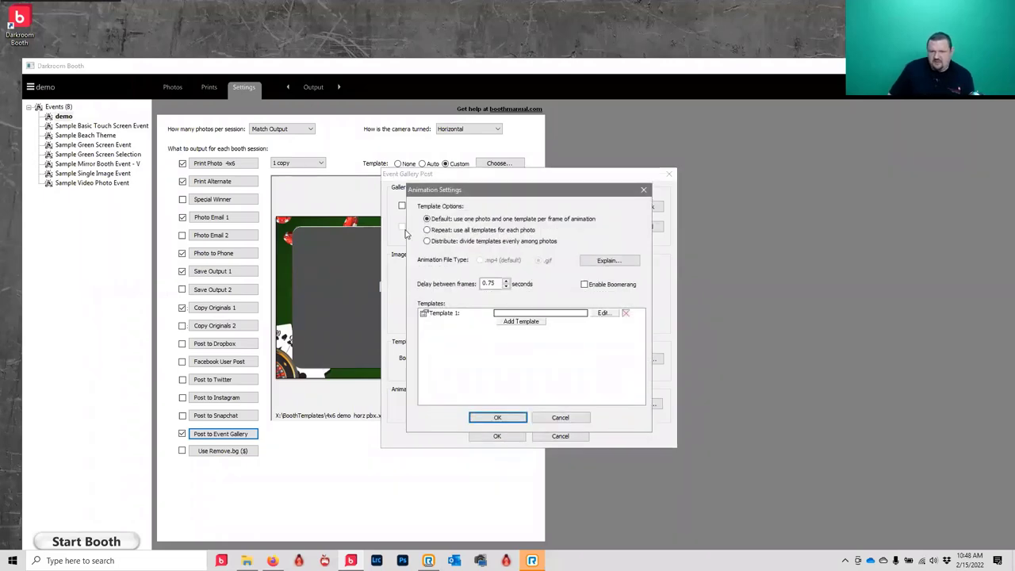
pyautogui.click(563, 418)
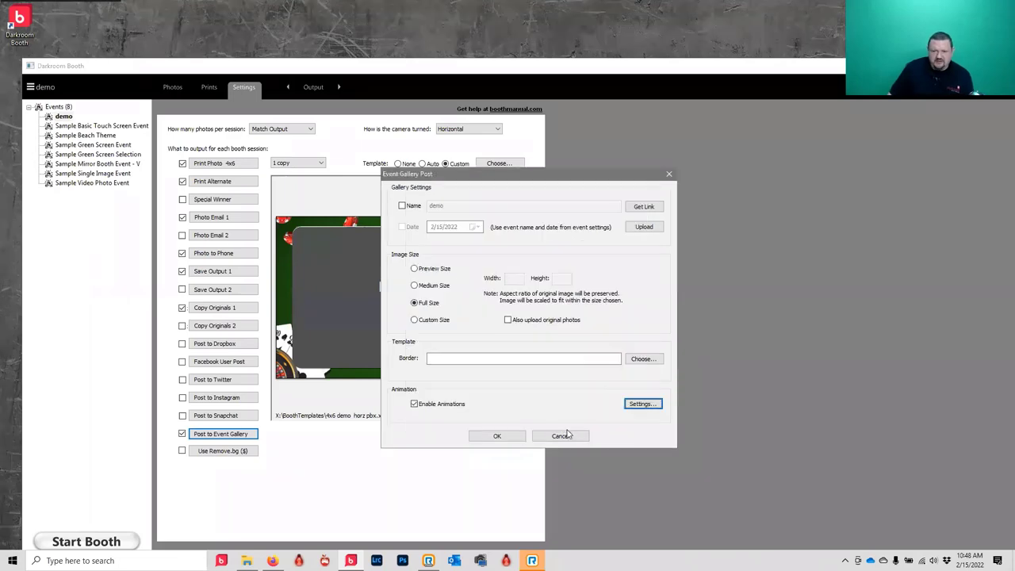
pyautogui.click(566, 435)
pyautogui.click(224, 434)
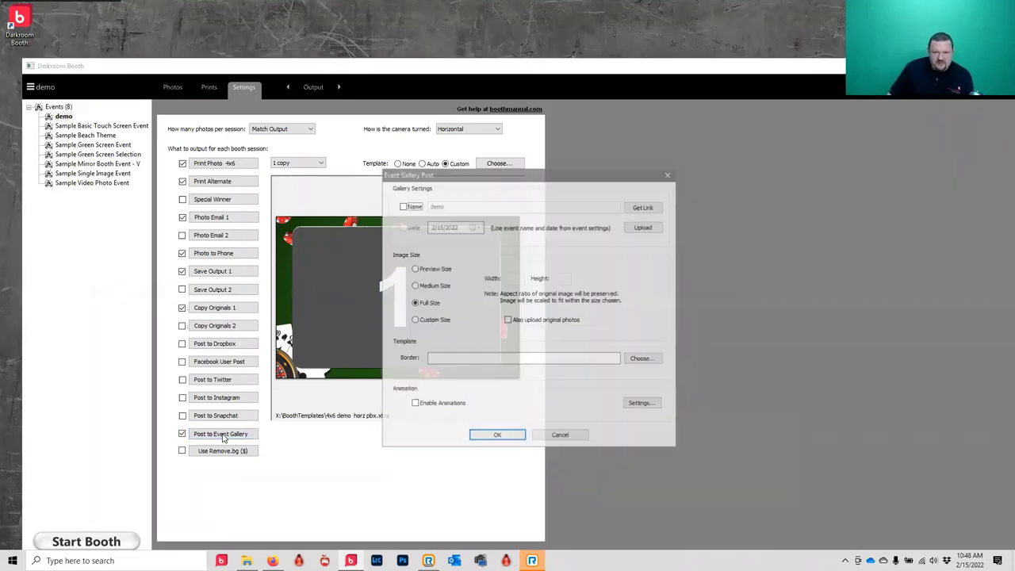
pyautogui.click(406, 207)
pyautogui.click(511, 436)
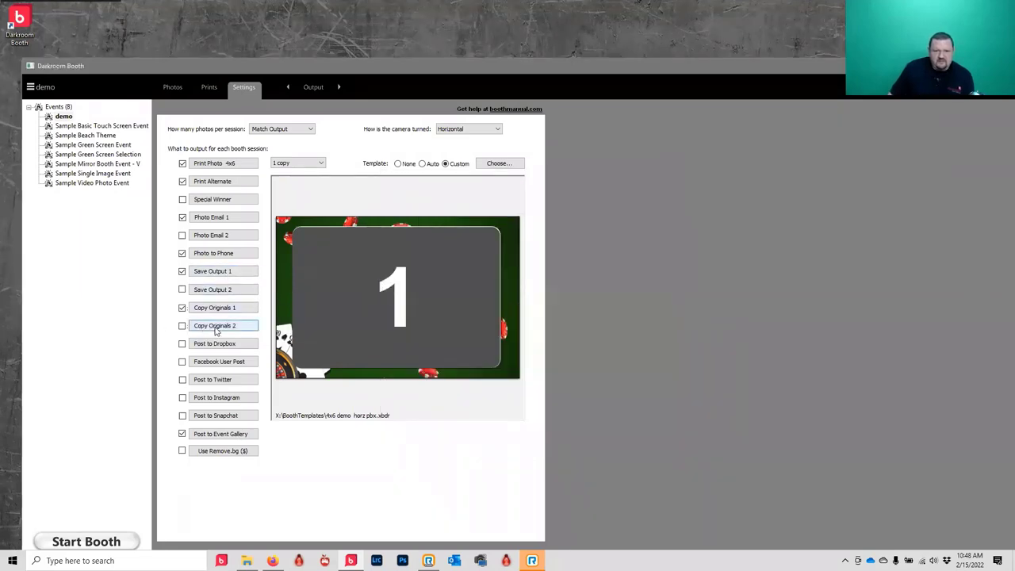
# - Enable animated Copy Originals 2 using the 720x1280 vert template, distributed evenly among photos
pyautogui.click(217, 332)
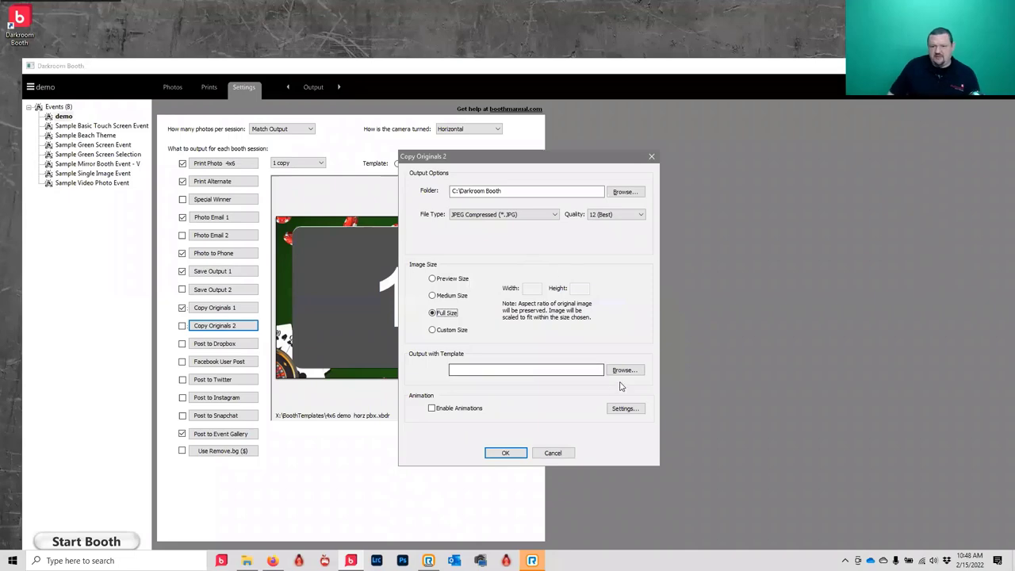
pyautogui.click(457, 409)
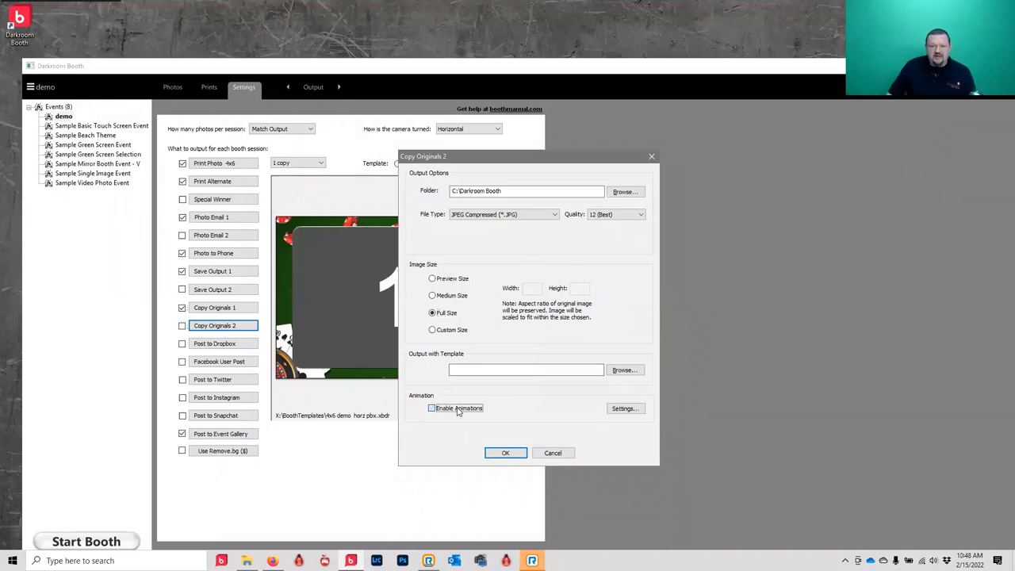
pyautogui.click(645, 409)
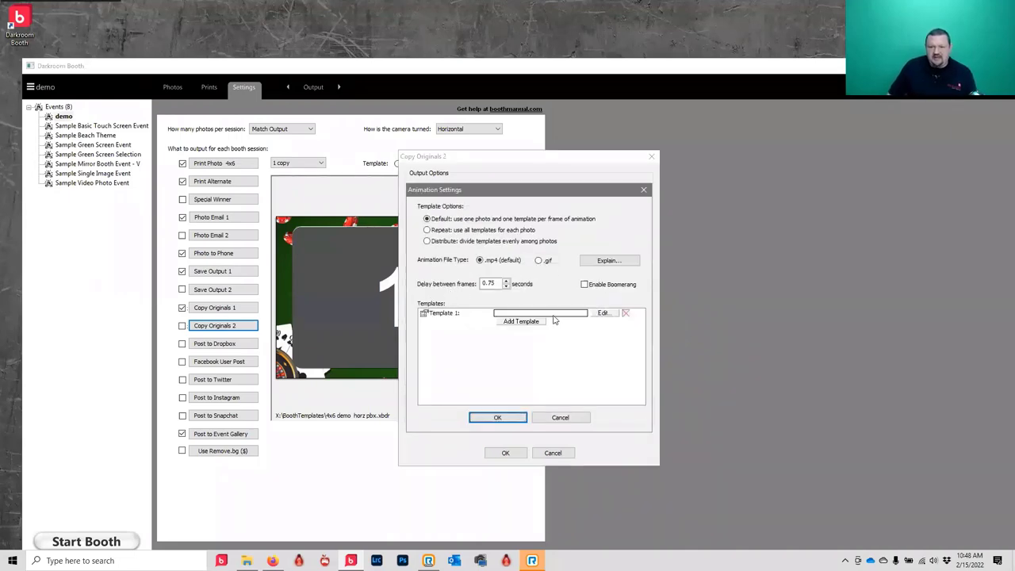
pyautogui.click(600, 314)
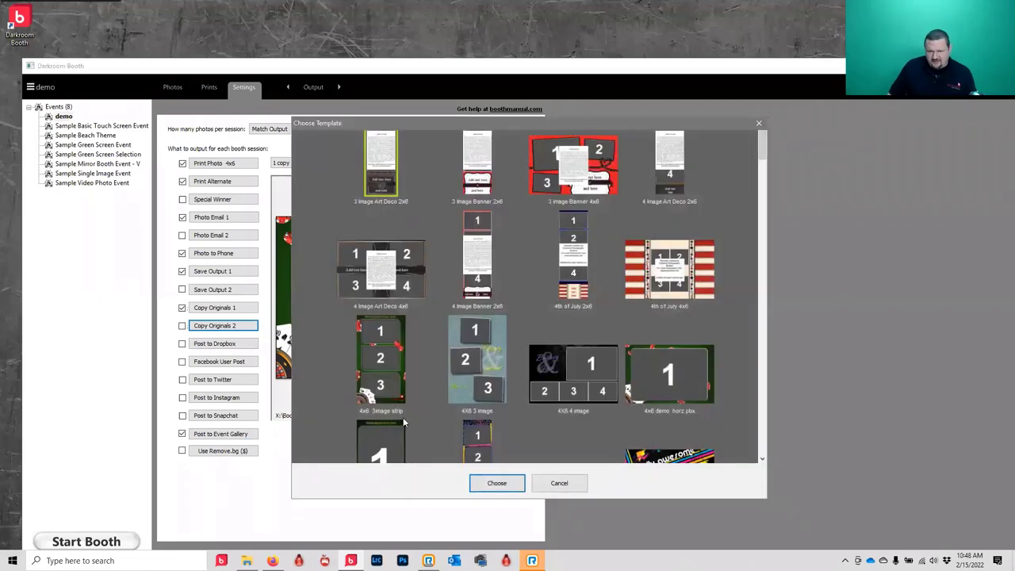
pyautogui.click(389, 438)
pyautogui.click(496, 483)
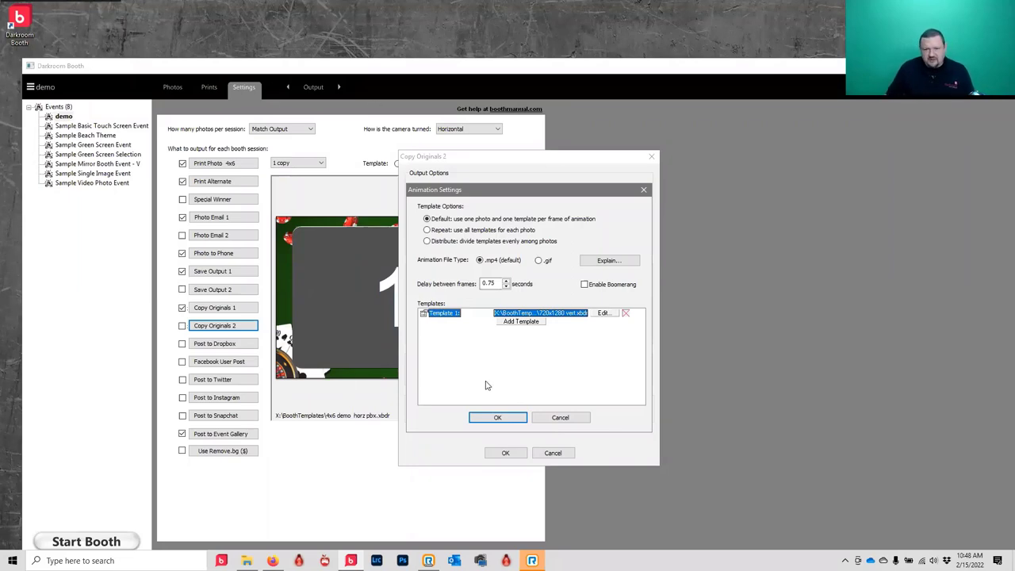
pyautogui.click(432, 241)
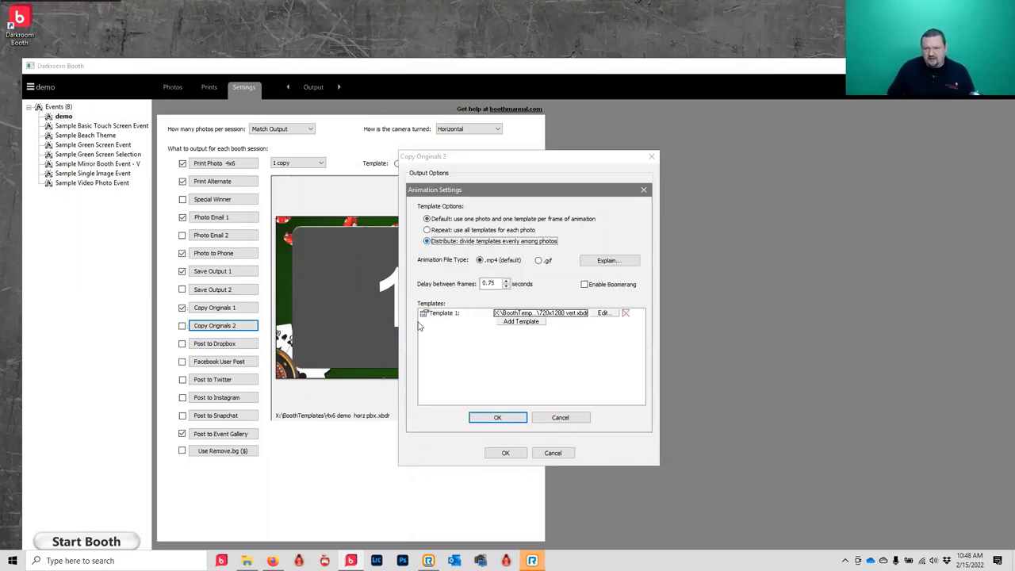
pyautogui.click(502, 419)
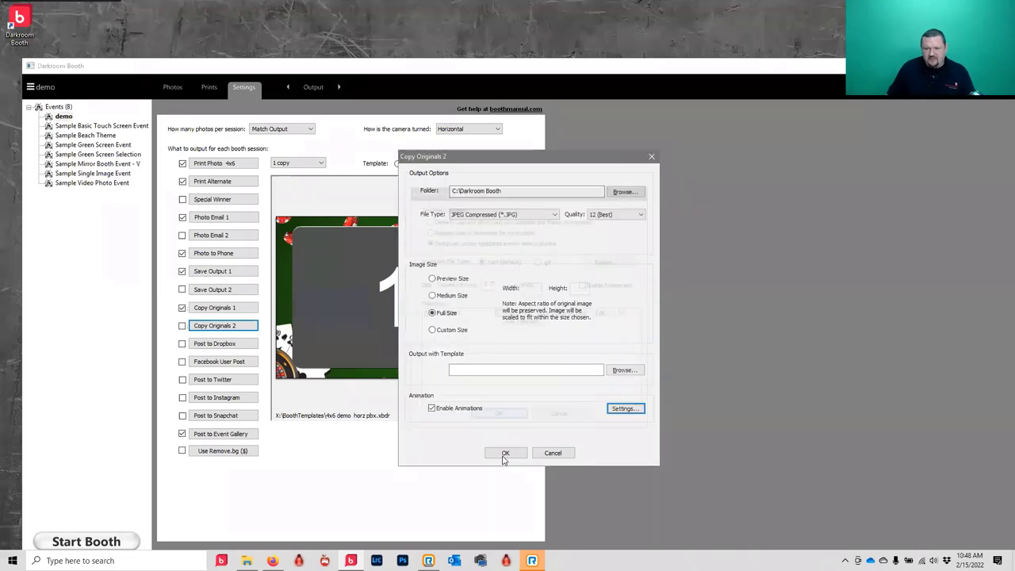
pyautogui.click(504, 454)
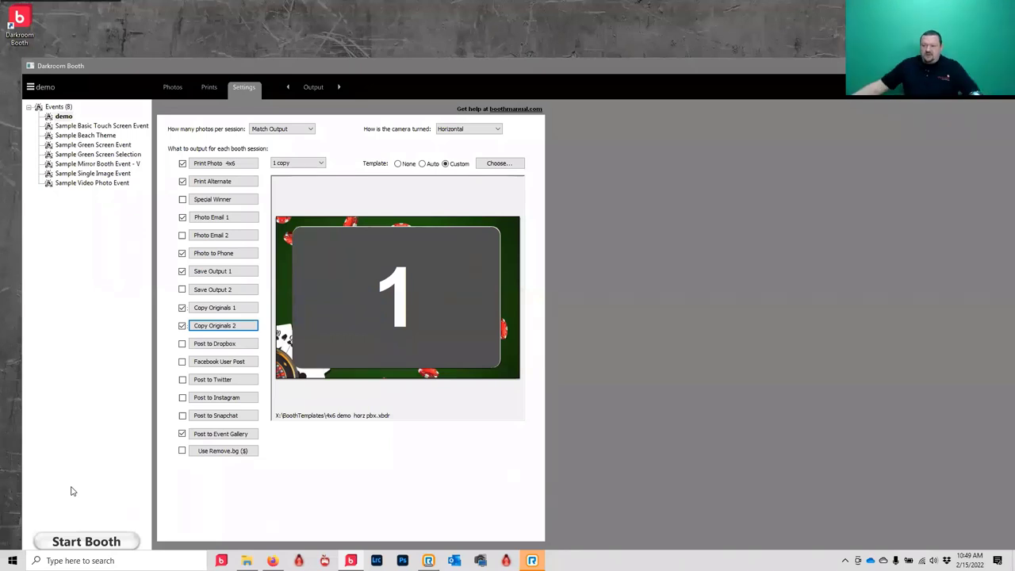
# - Run a test booth session past the printer warning, pick the strip layout, then exit with Esc
pyautogui.click(101, 542)
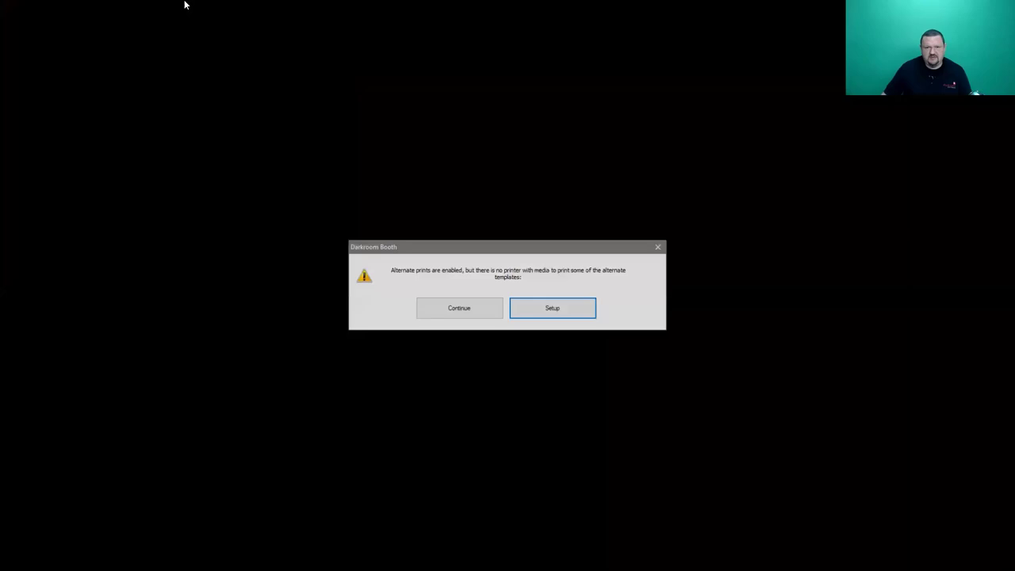
pyautogui.click(450, 309)
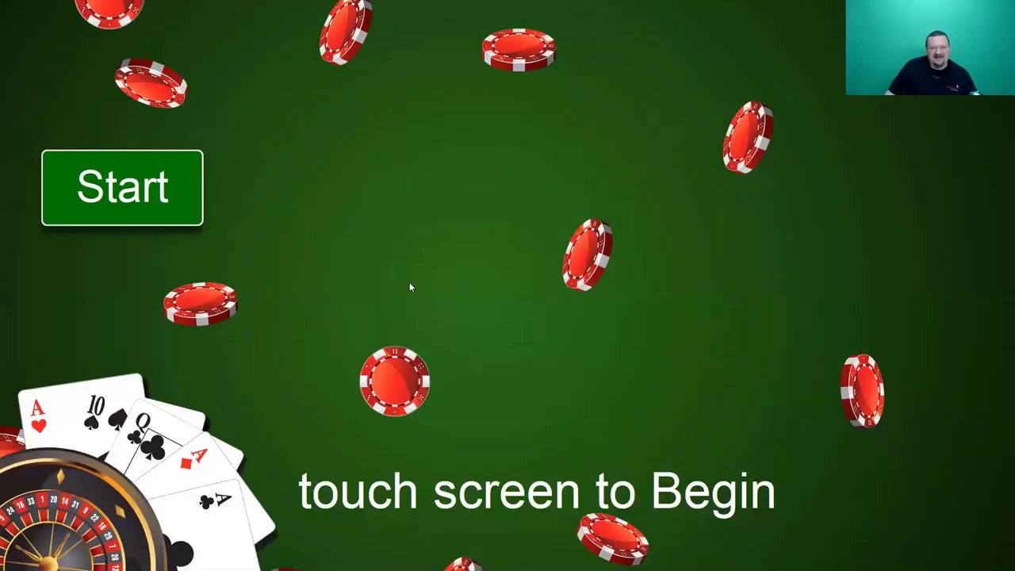
pyautogui.click(115, 195)
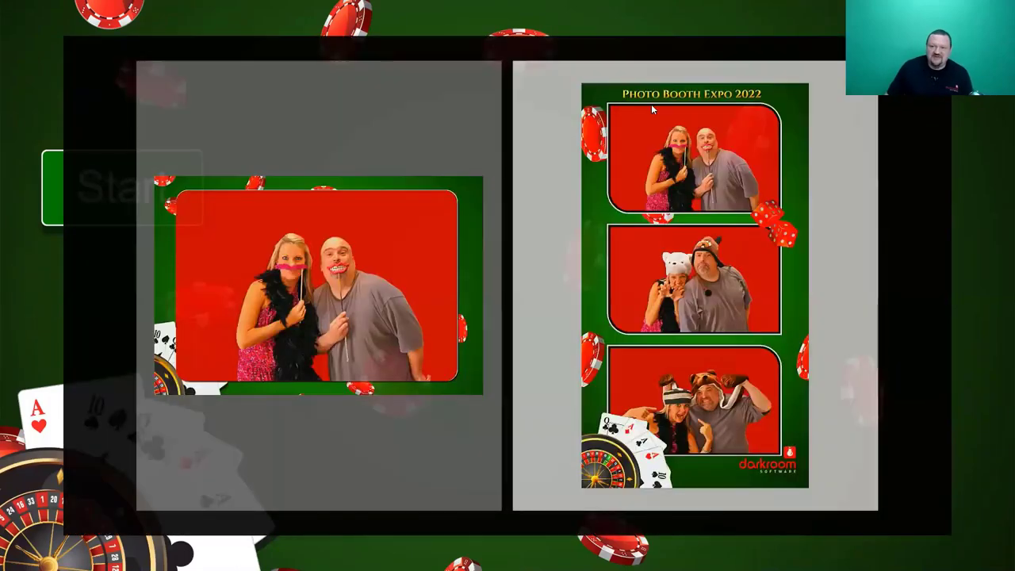
pyautogui.click(685, 246)
pyautogui.press('Escape')
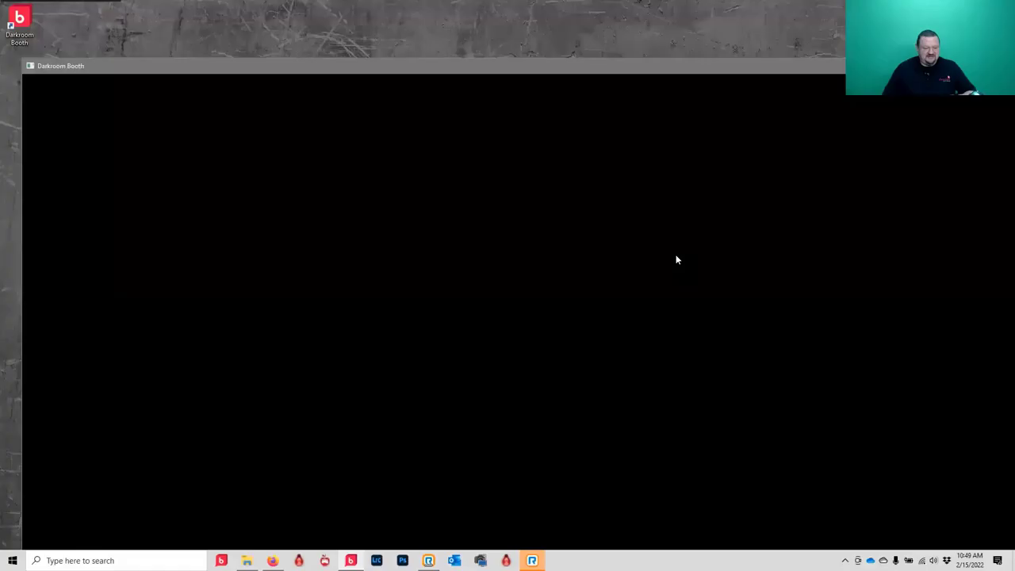
# - Replace the alternate print's Template 1 with Chalkboard 2x6 3 Photo
pyautogui.click(498, 164)
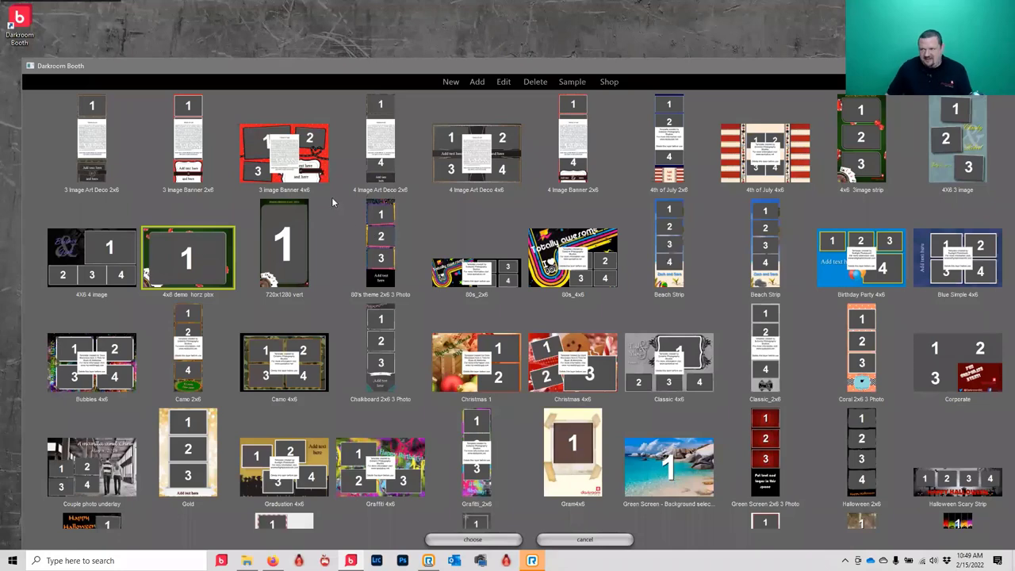
pyautogui.click(580, 540)
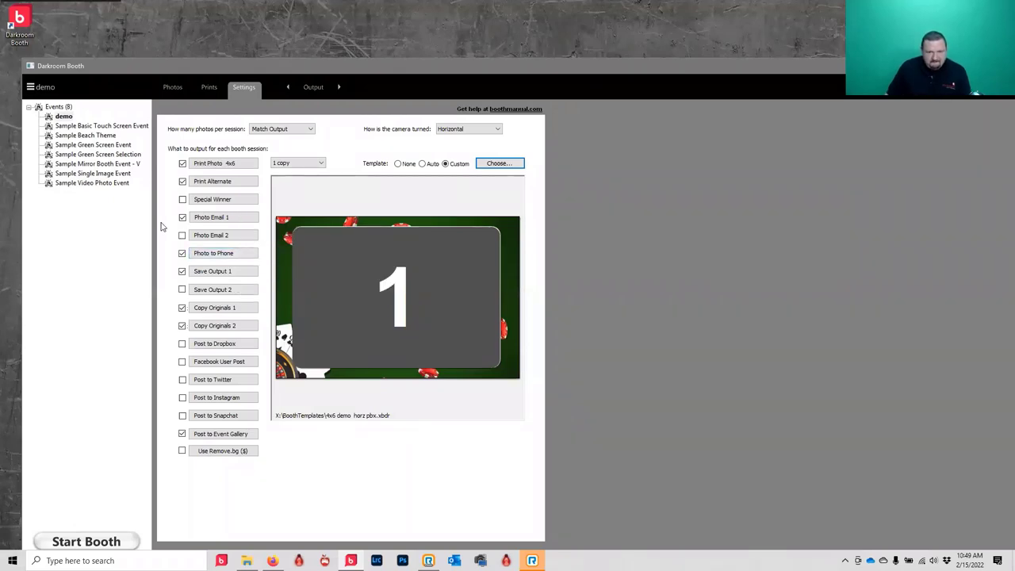
pyautogui.click(237, 179)
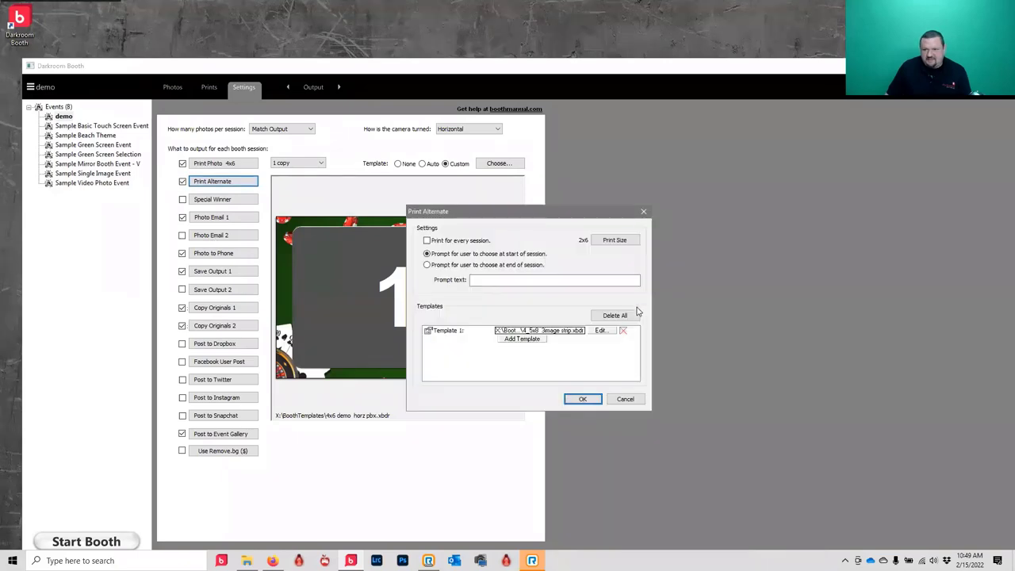
pyautogui.click(602, 330)
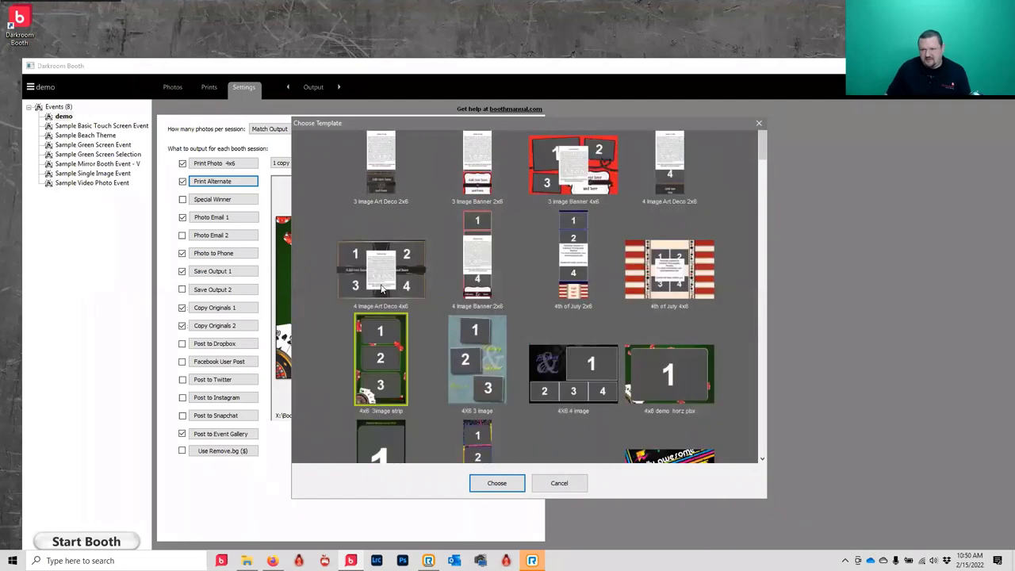
pyautogui.scroll(-5, 381, 289)
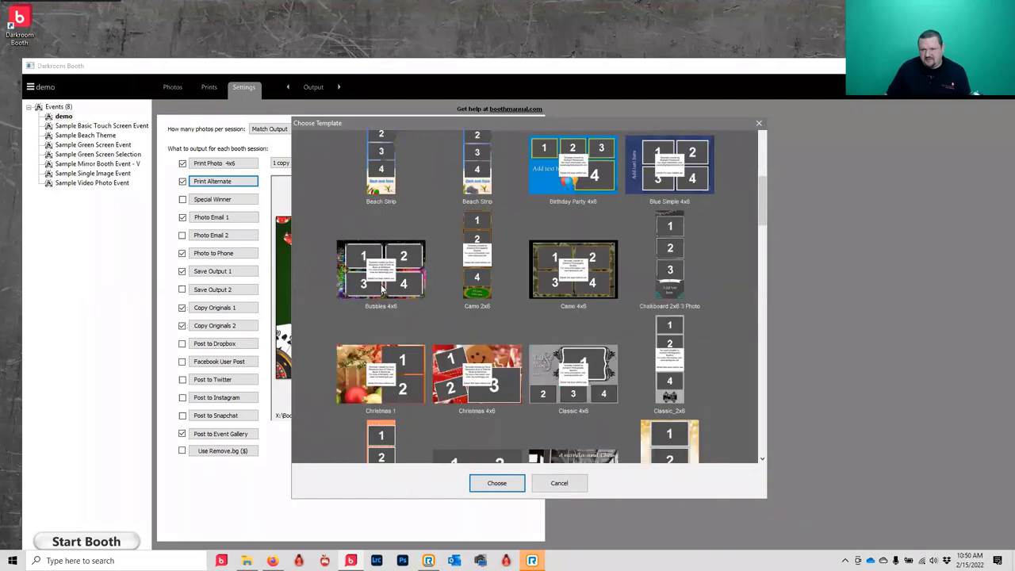
pyautogui.click(667, 274)
pyautogui.click(496, 483)
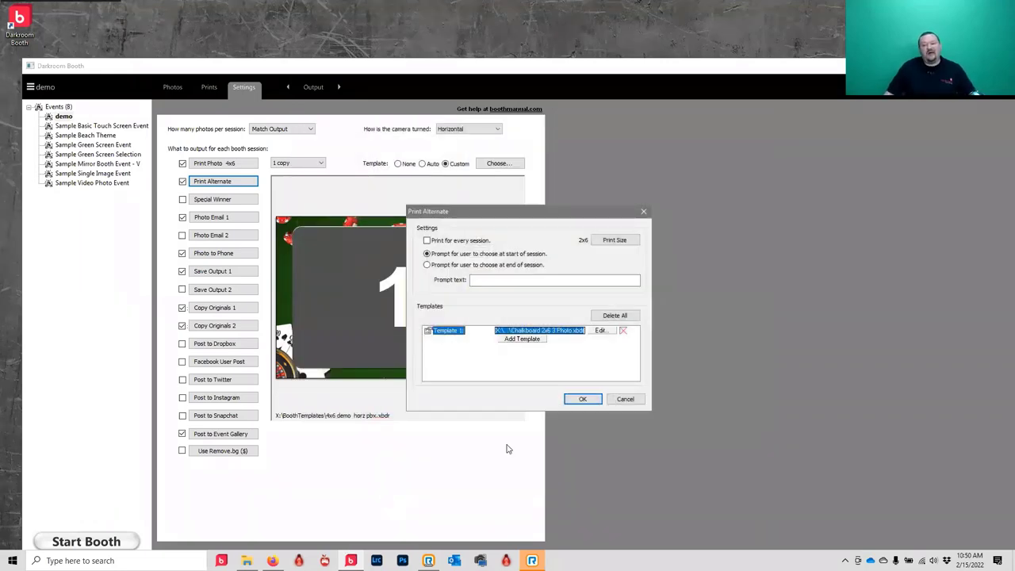
pyautogui.click(580, 399)
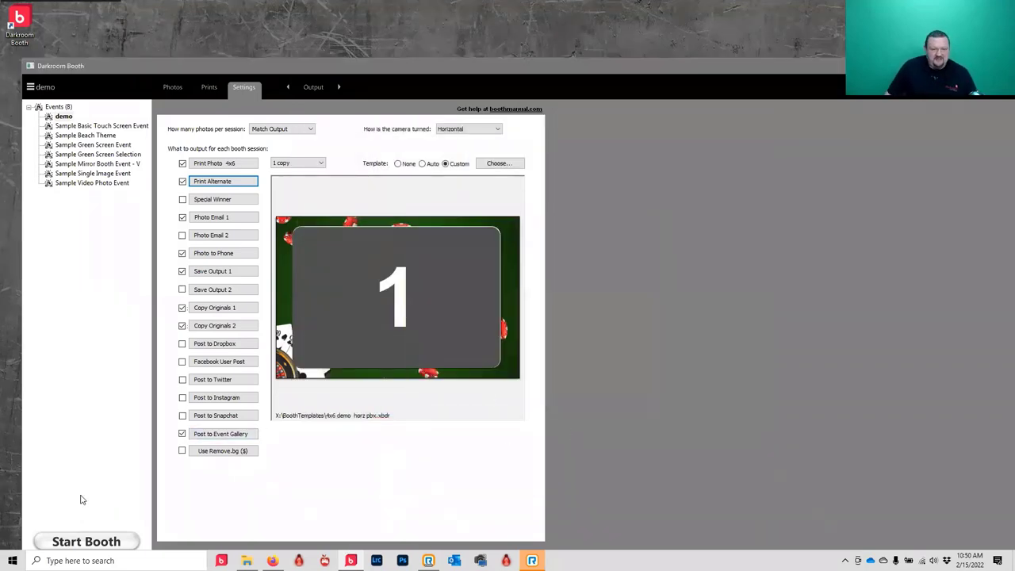
# - Launch a new booth session and pick the 3-photo strip layout to start the countdown
pyautogui.click(34, 541)
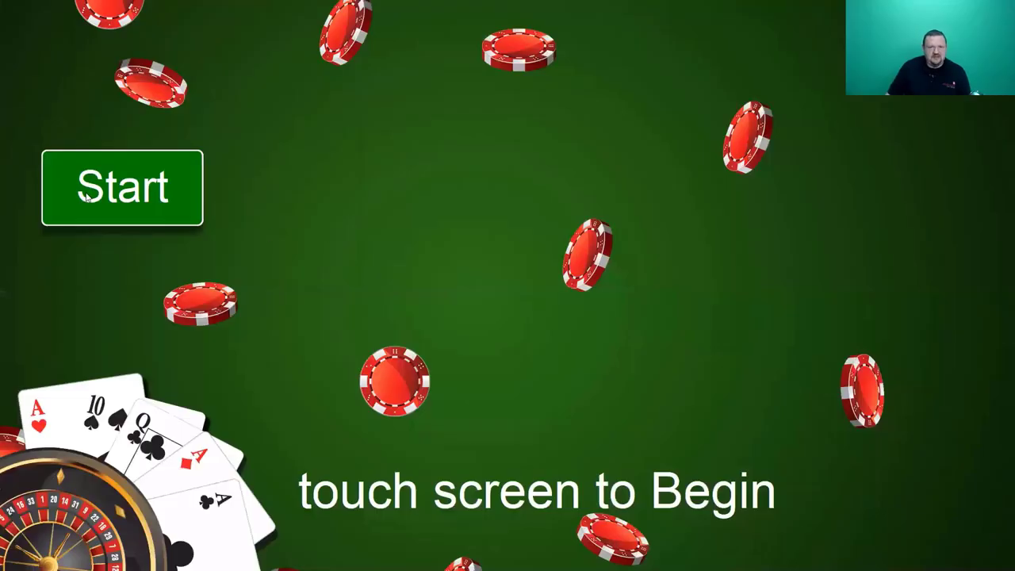
pyautogui.click(88, 198)
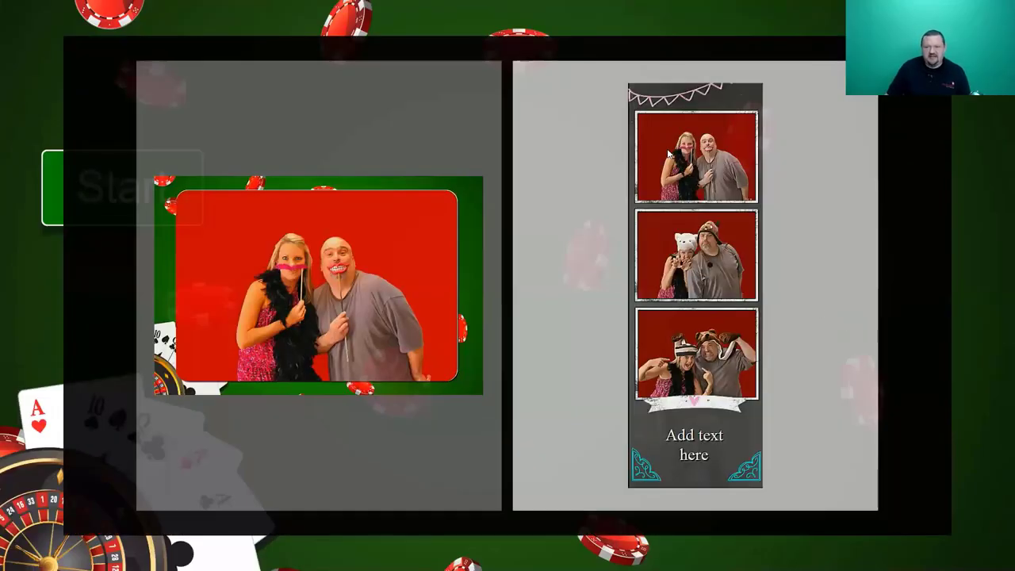
pyautogui.click(668, 153)
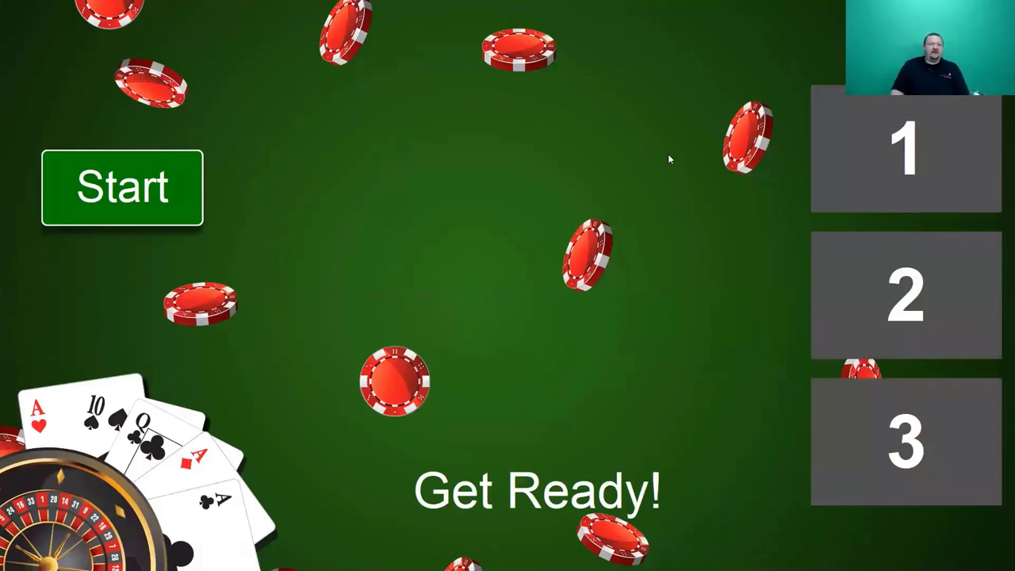
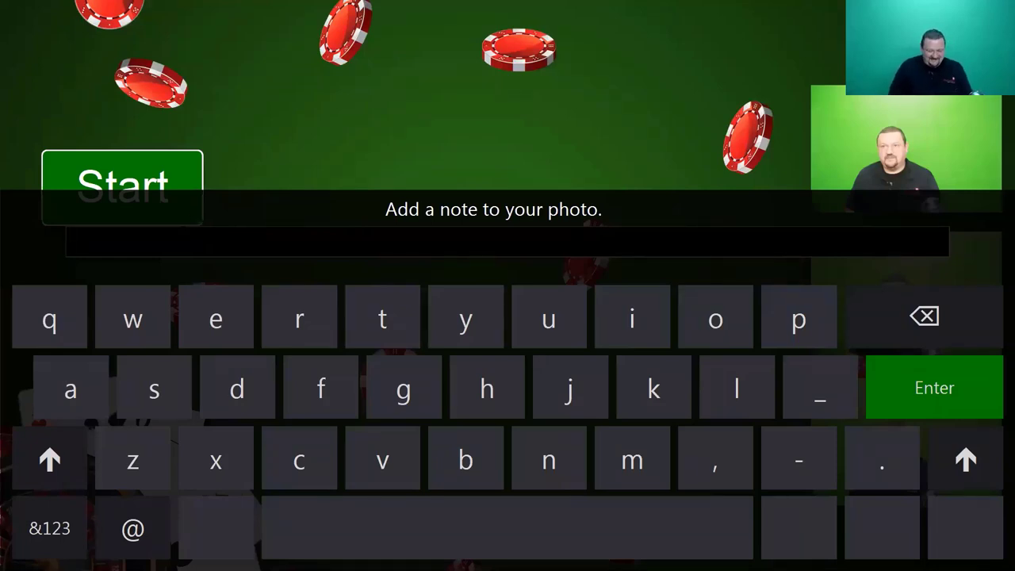
# - Add the guest's name as a photo note, e-mail the photo to their address, and exit booth mode
pyautogui.write('eugene')
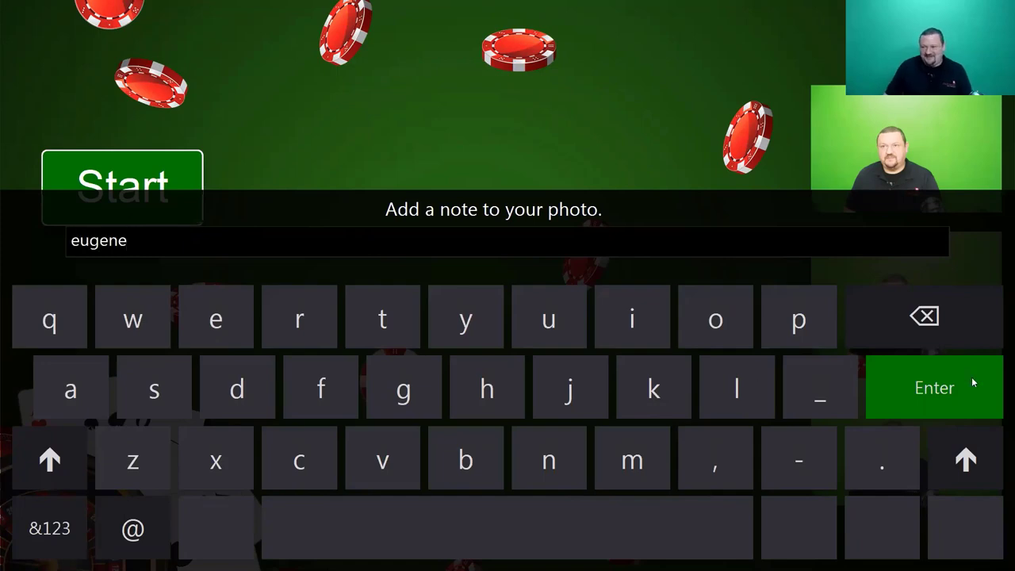
pyautogui.click(971, 382)
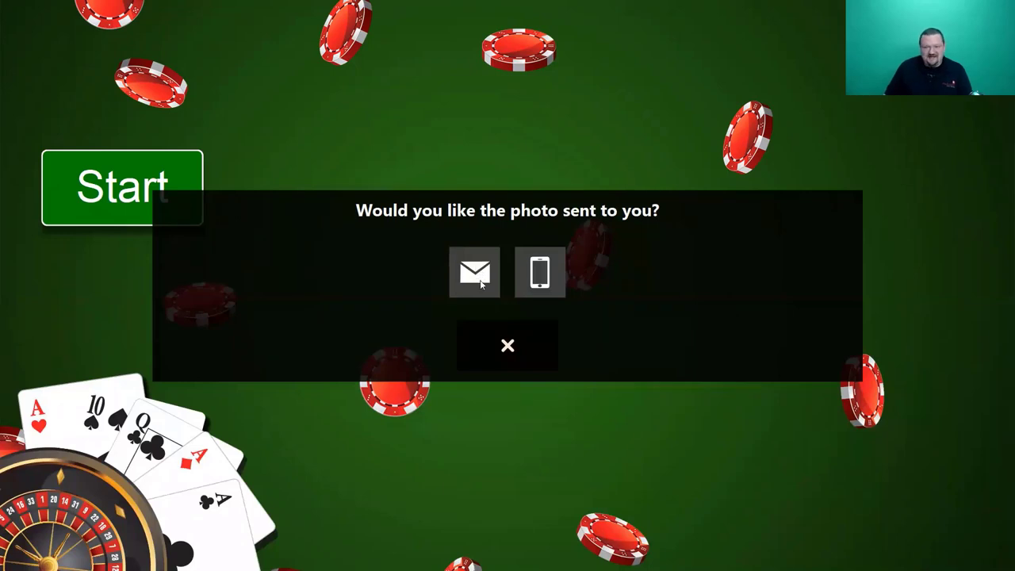
pyautogui.click(480, 282)
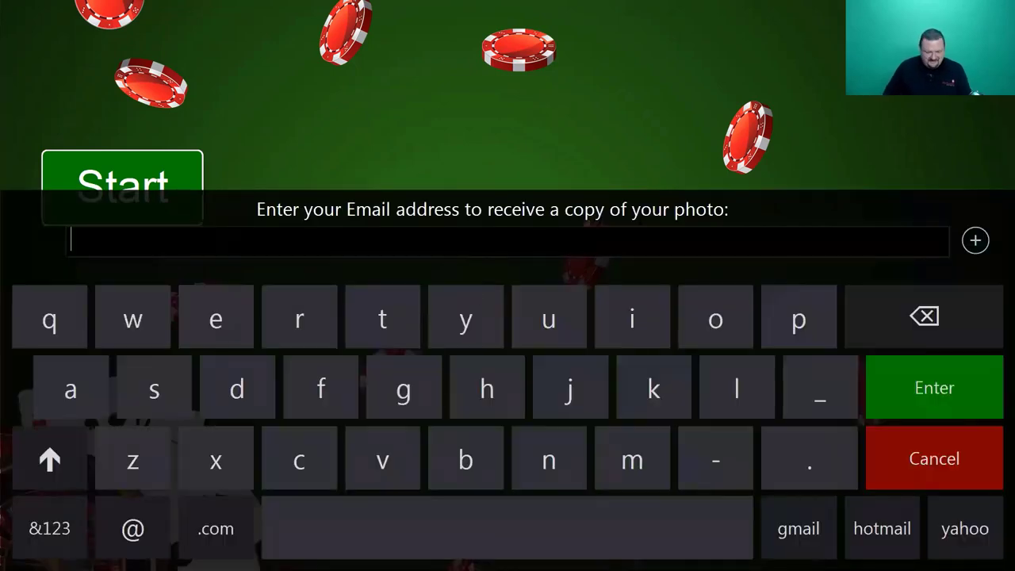
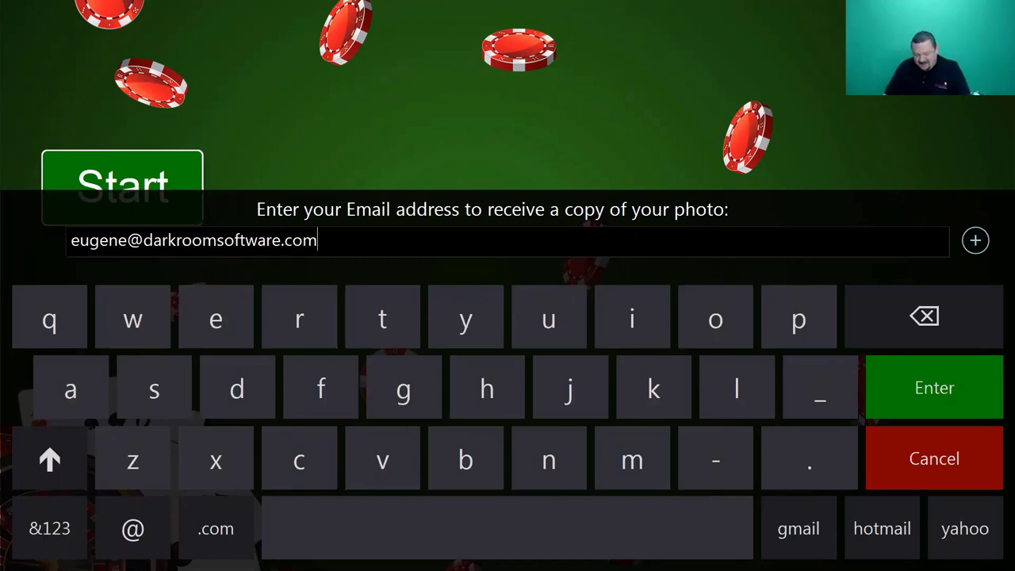
pyautogui.click(944, 393)
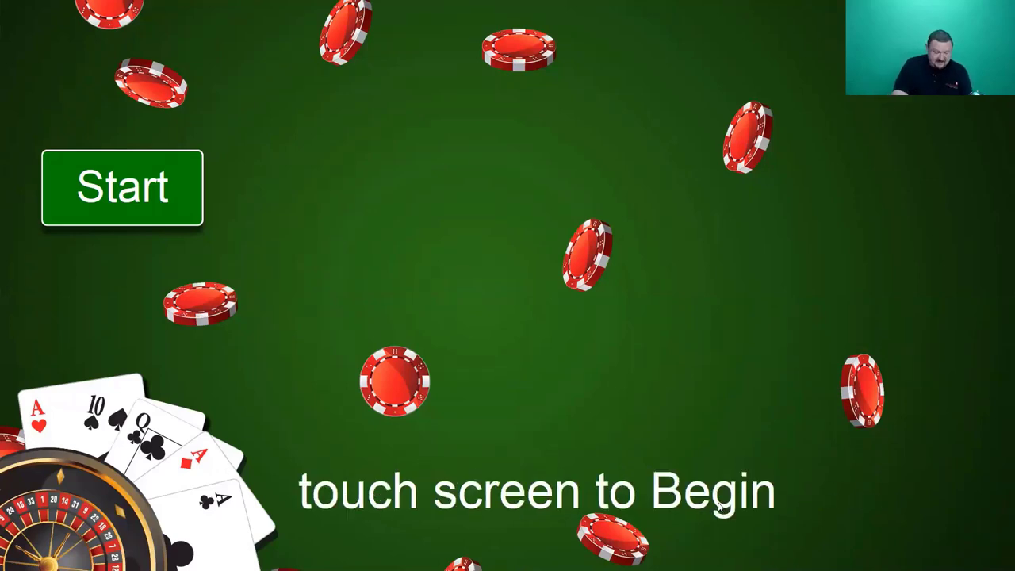
pyautogui.press('Escape')
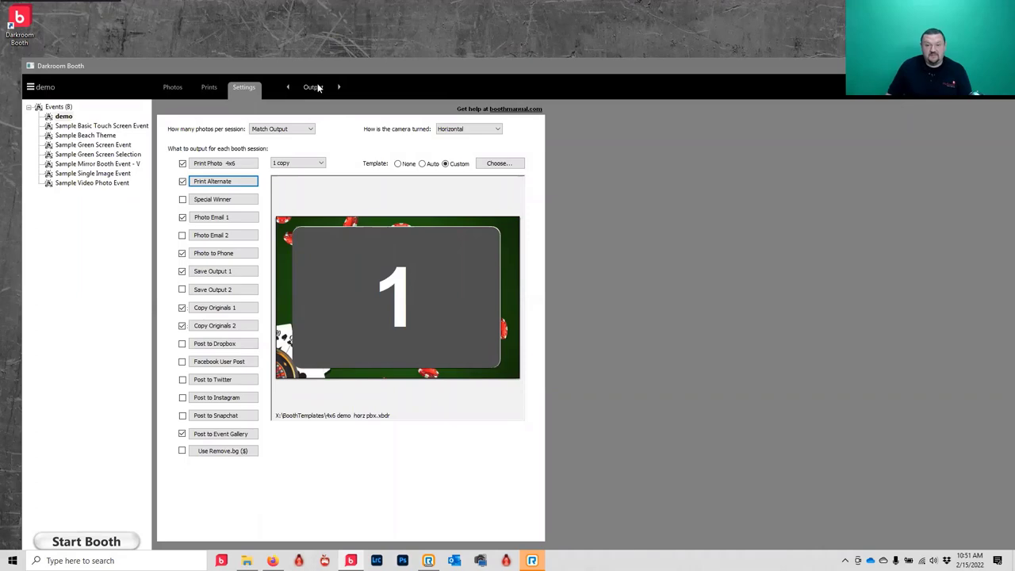
# - Open the 4x6 demo horz pbx template from the Output template chooser for editing
pyautogui.click(499, 164)
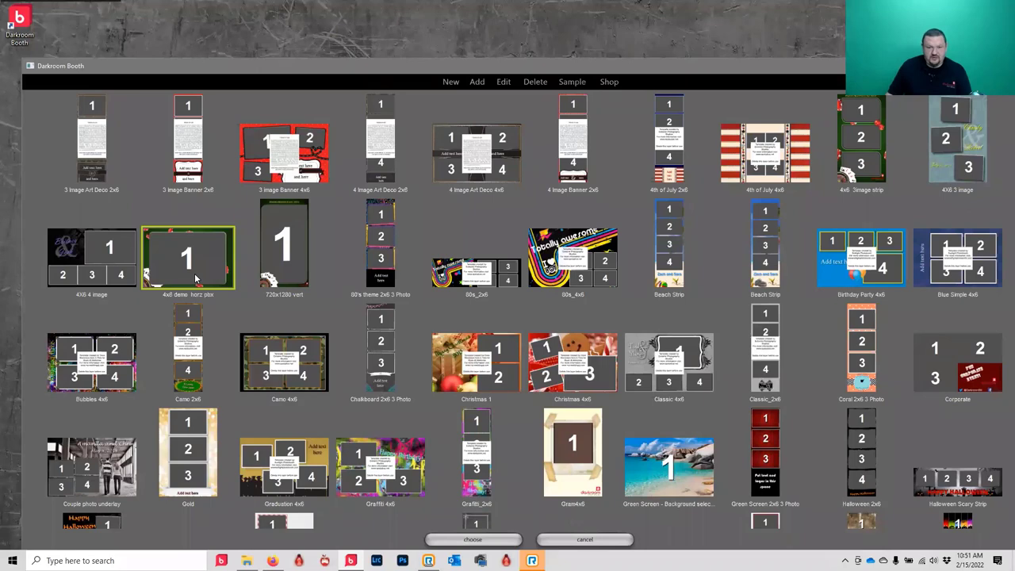
pyautogui.doubleClick(194, 273)
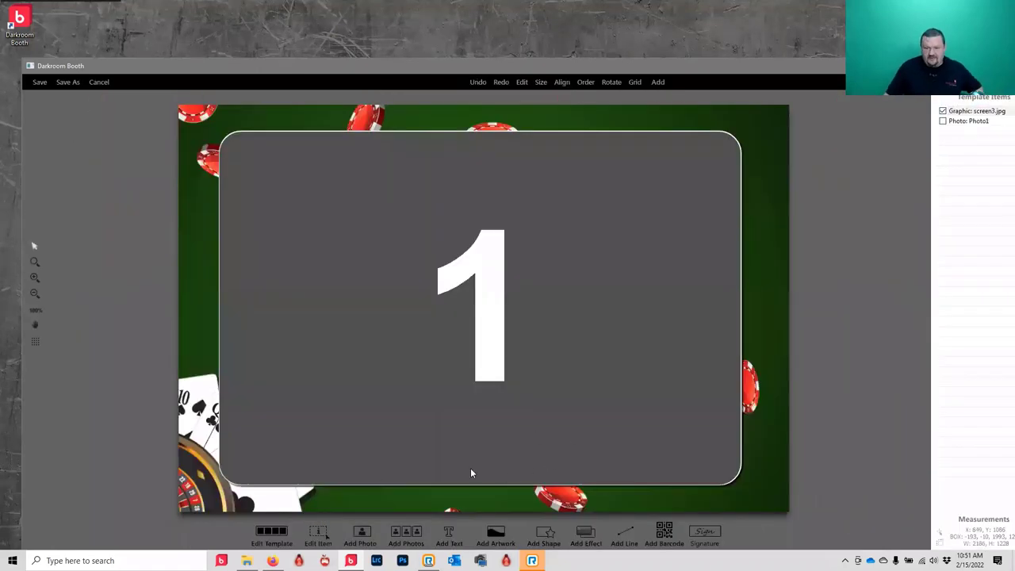
# - Shorten the Photo1 box from its bottom edge, preview special text fields, then start a signature object
pyautogui.click(471, 468)
pyautogui.moveTo(478, 487); pyautogui.dragTo(479, 434)
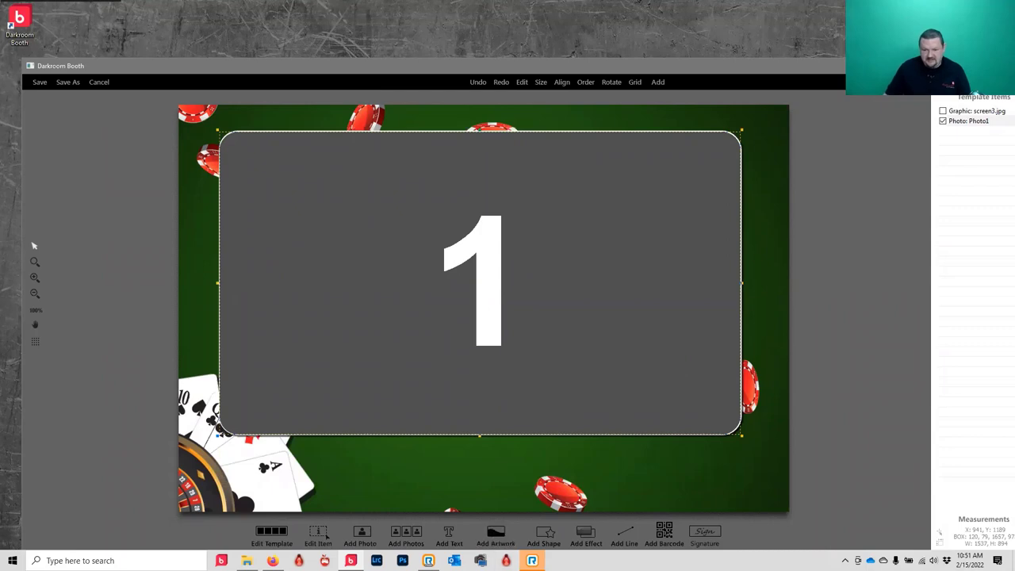
pyautogui.click(449, 536)
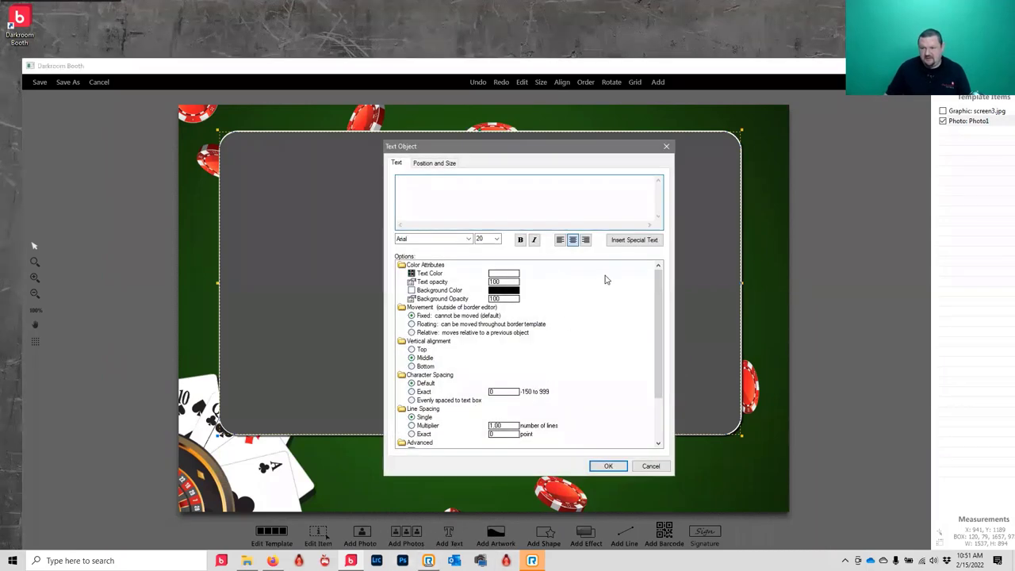
pyautogui.click(629, 240)
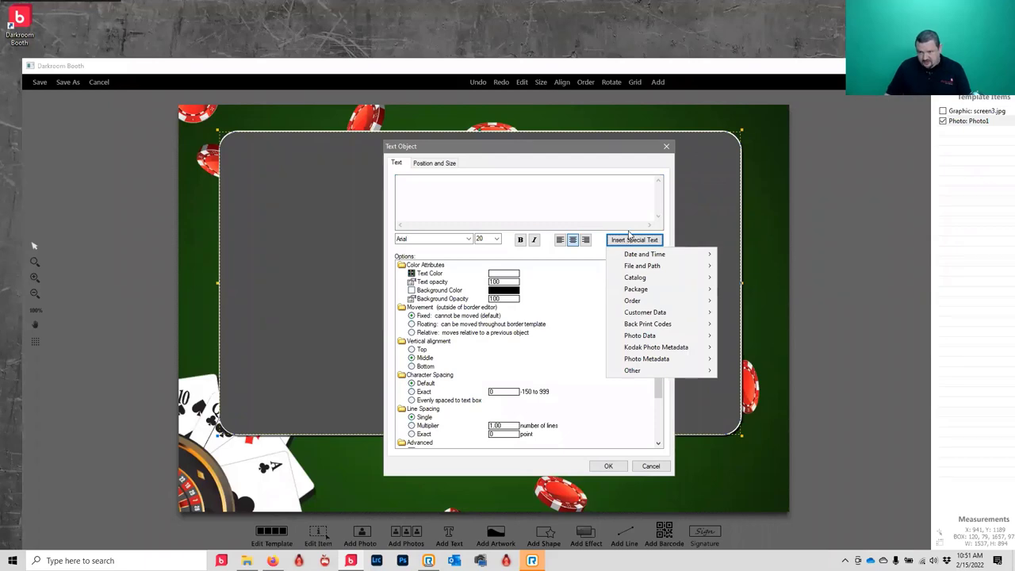
pyautogui.click(652, 467)
pyautogui.click(651, 467)
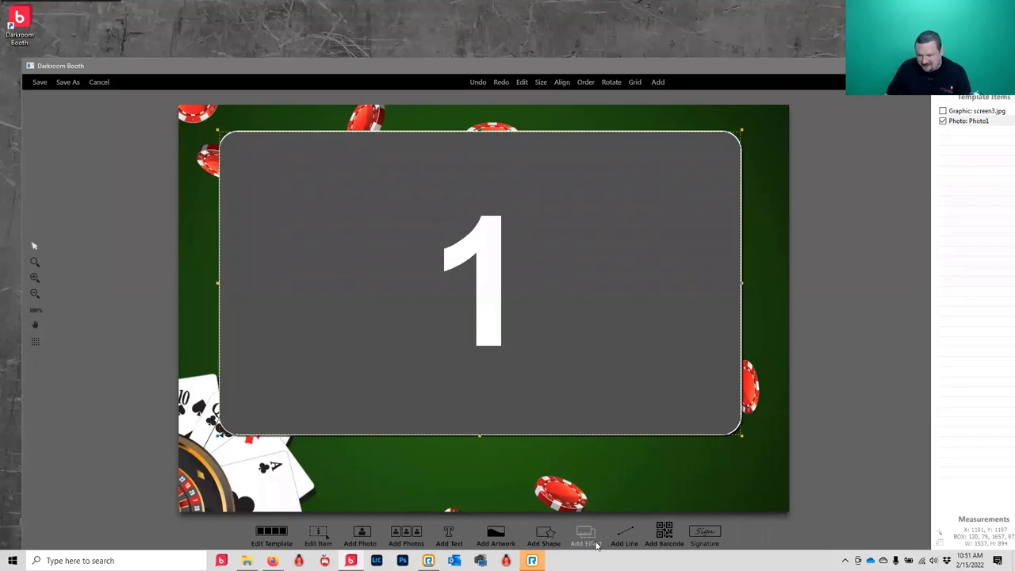
pyautogui.click(712, 537)
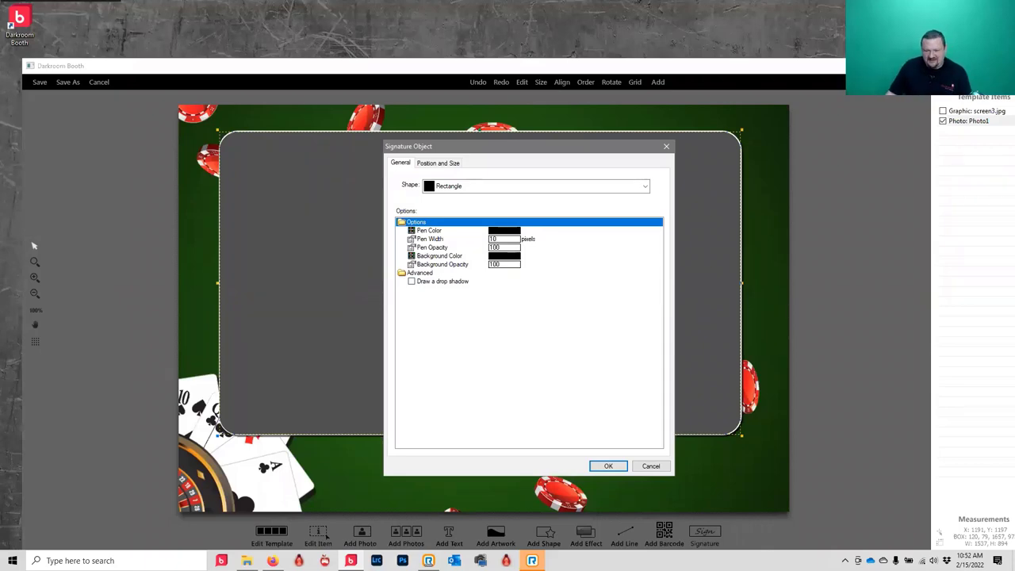
# - Confirm the rectangle signature box, drag it to the card's bottom, then cancel out of the editor
pyautogui.click(612, 470)
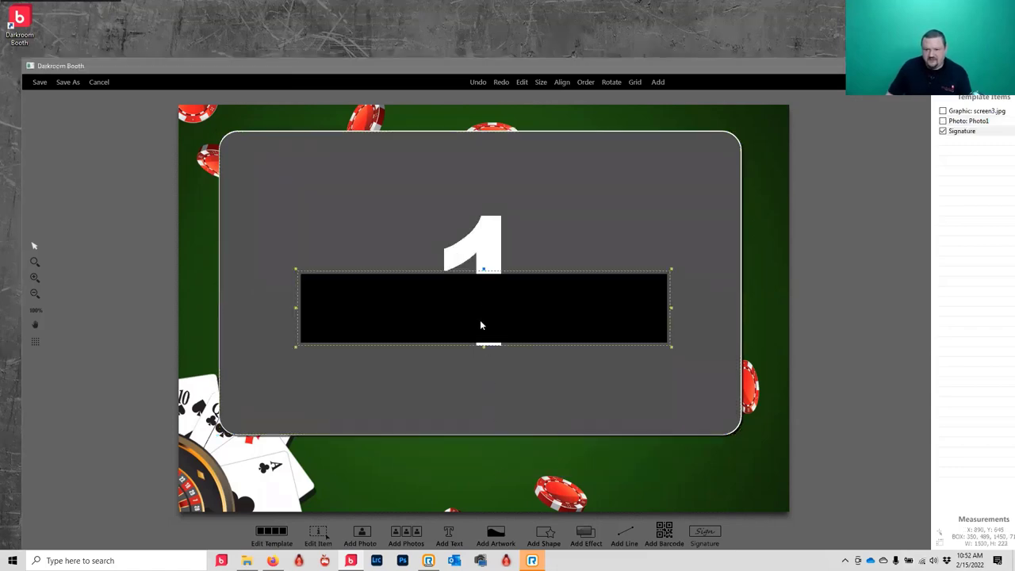
pyautogui.moveTo(485, 290)
pyautogui.mouseDown()
pyautogui.moveTo(503, 435)
pyautogui.moveTo(497, 463)
pyautogui.moveTo(493, 453)
pyautogui.mouseUp()
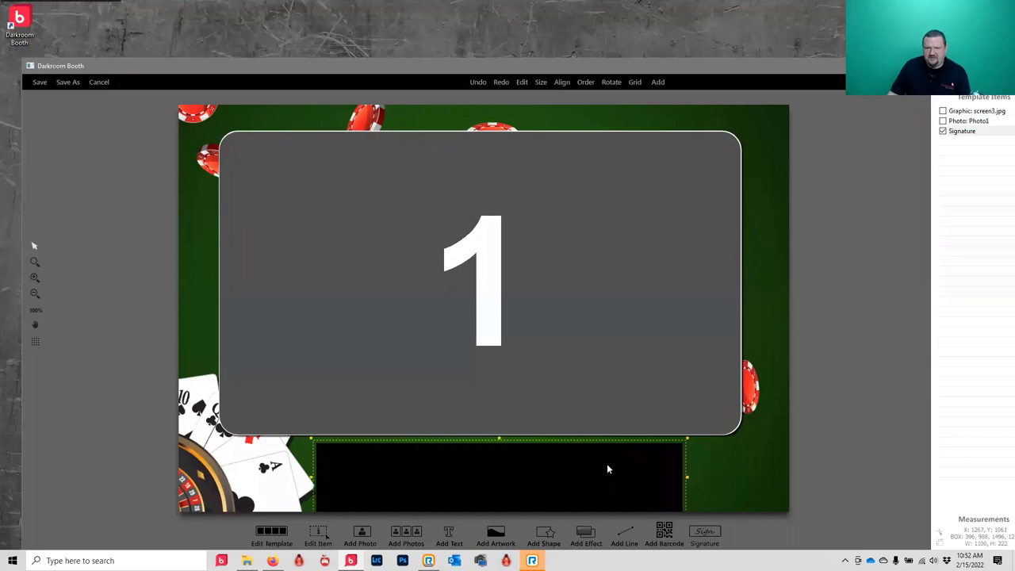
pyautogui.click(658, 81)
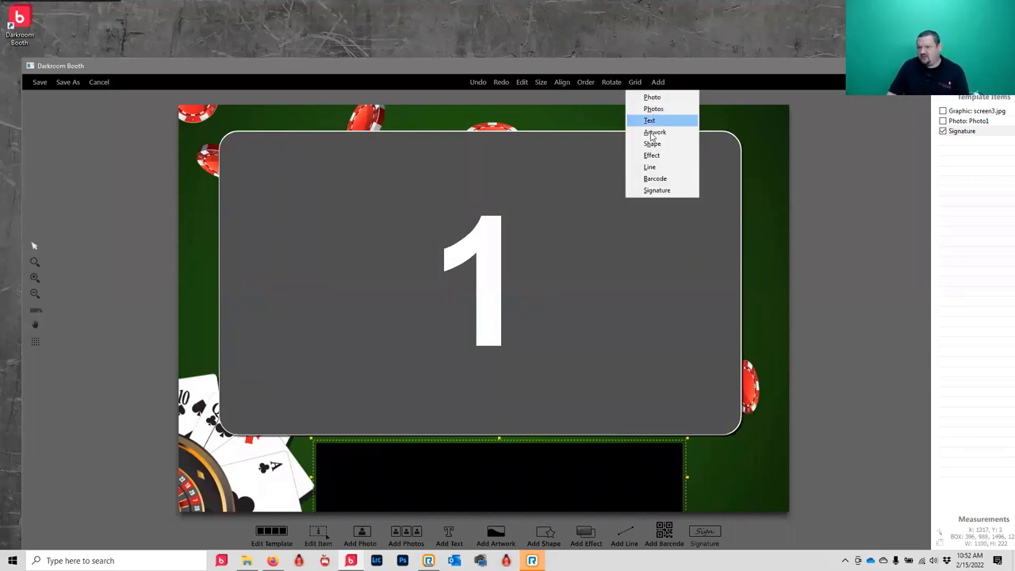
pyautogui.click(913, 125)
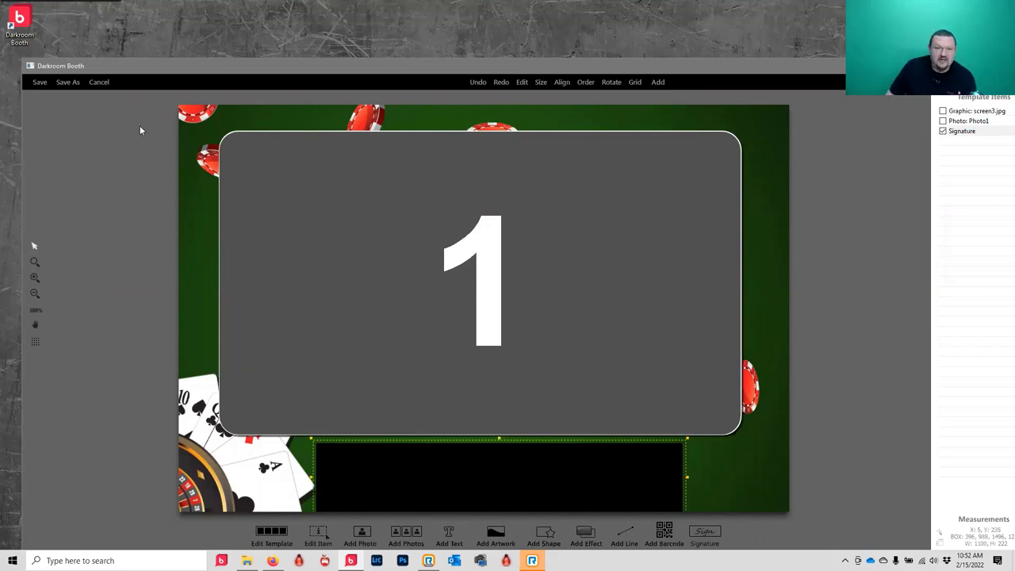
pyautogui.click(106, 84)
# - Discard the template edits, close the chooser, and go to the event's Text settings
pyautogui.click(562, 336)
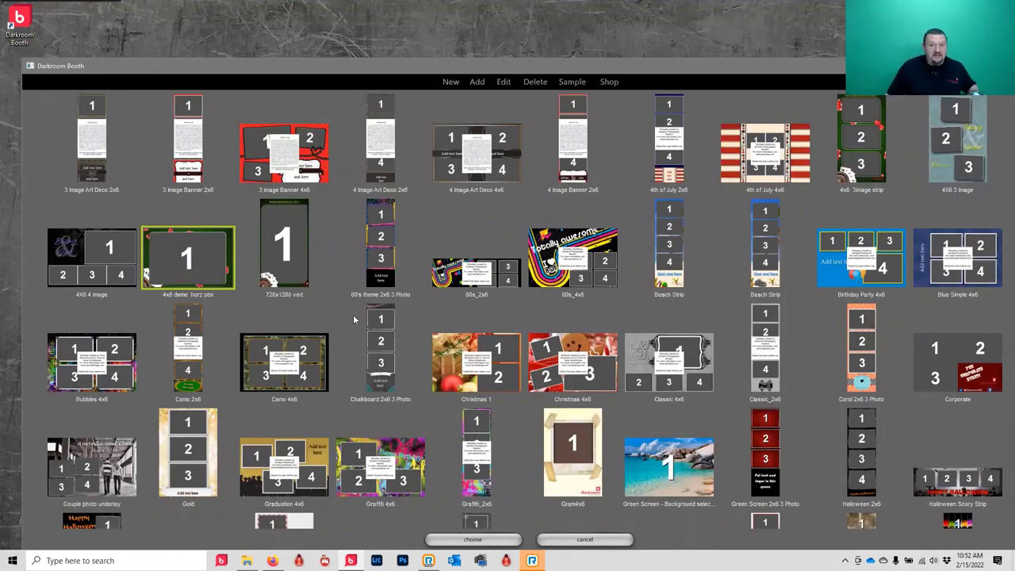
pyautogui.click(591, 540)
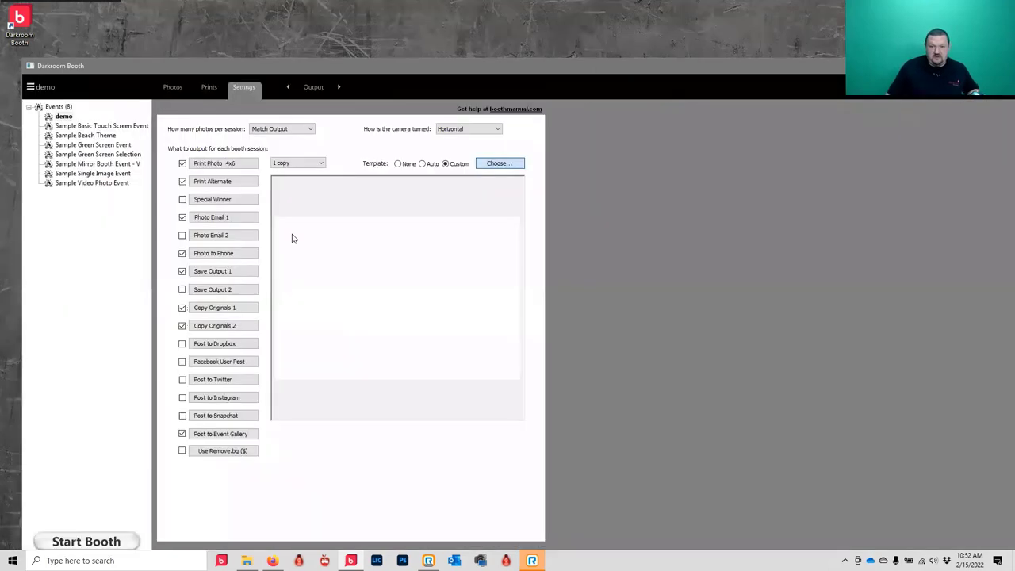
pyautogui.click(314, 89)
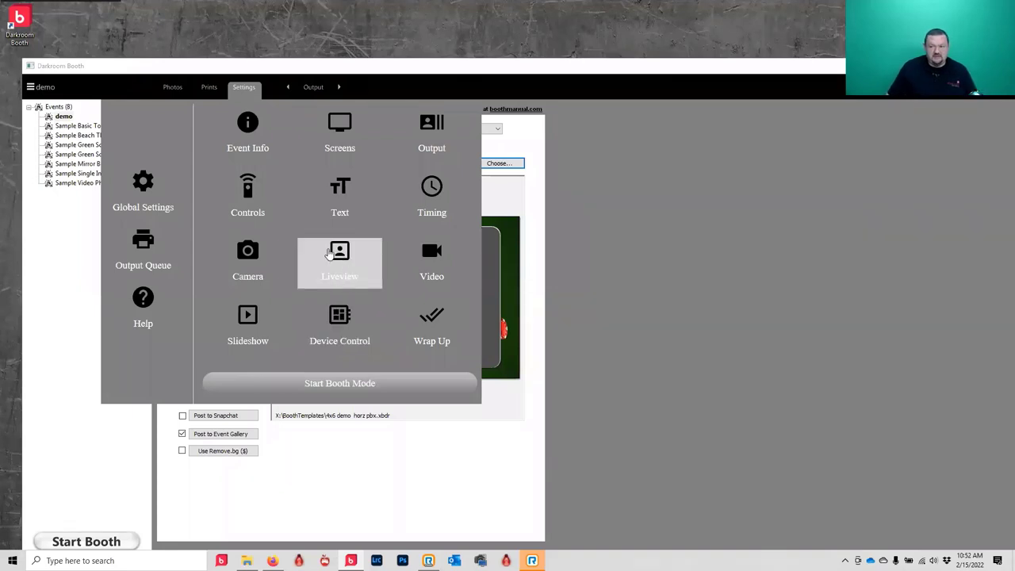
pyautogui.click(355, 204)
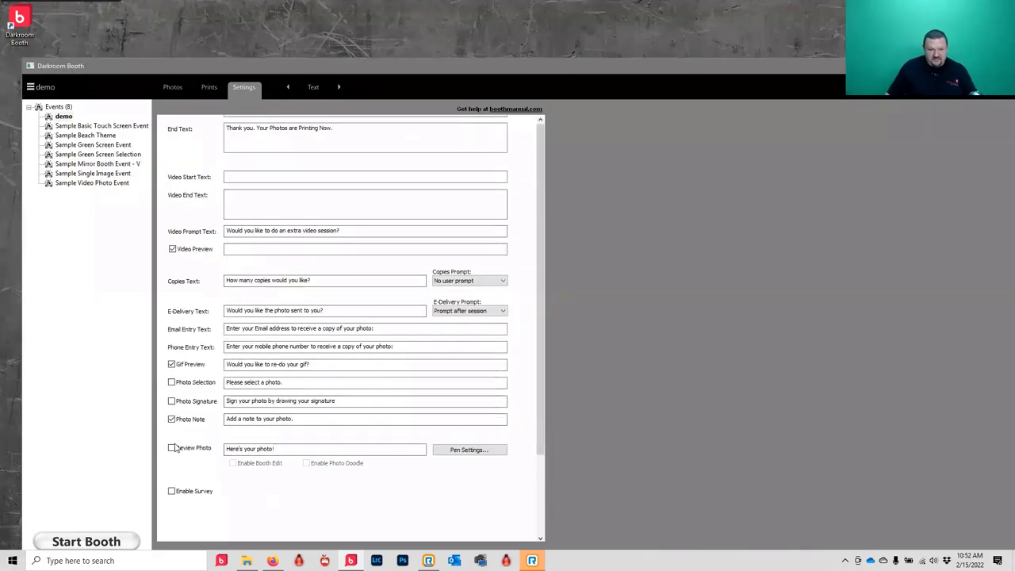
# - Enable Review Photo, Booth Edit and Photo Doodle, then switch to the demo photos folder
pyautogui.click(173, 448)
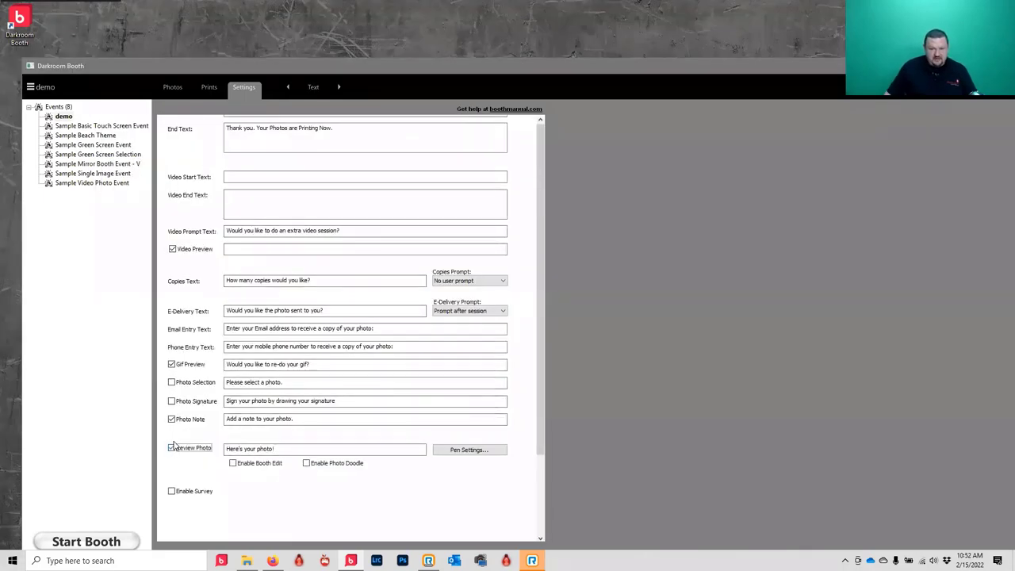
pyautogui.click(233, 464)
pyautogui.click(327, 464)
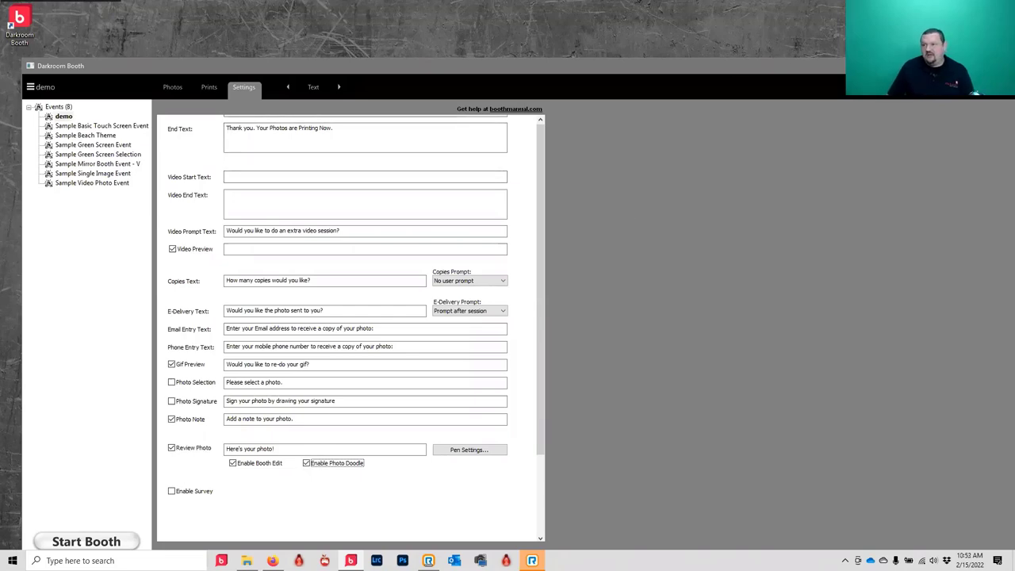
pyautogui.hotkey('alt', 'Tab')
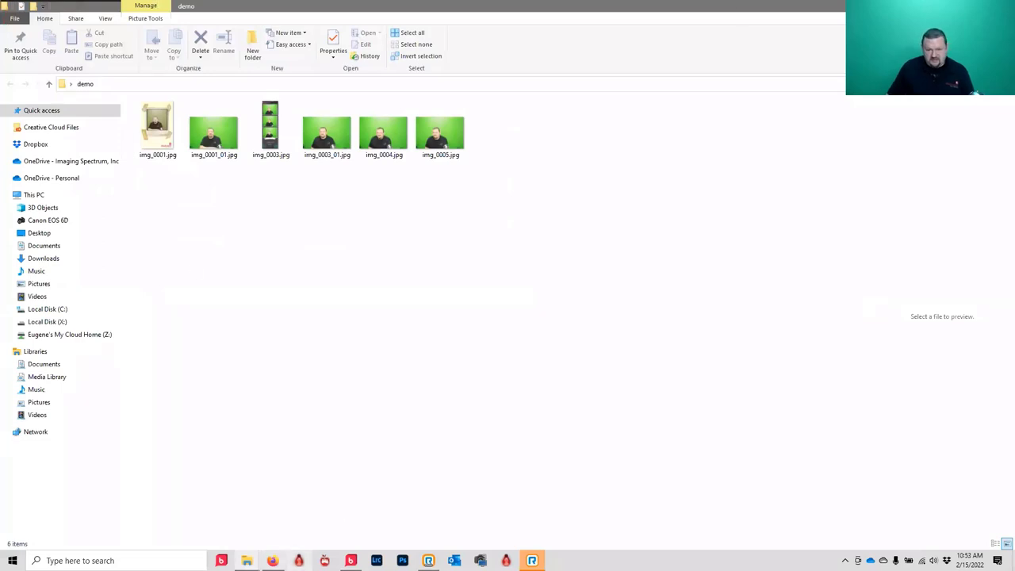
# - Switch from File Explorer back to Darkroom Booth's text settings using the taskbar
pyautogui.click(272, 561)
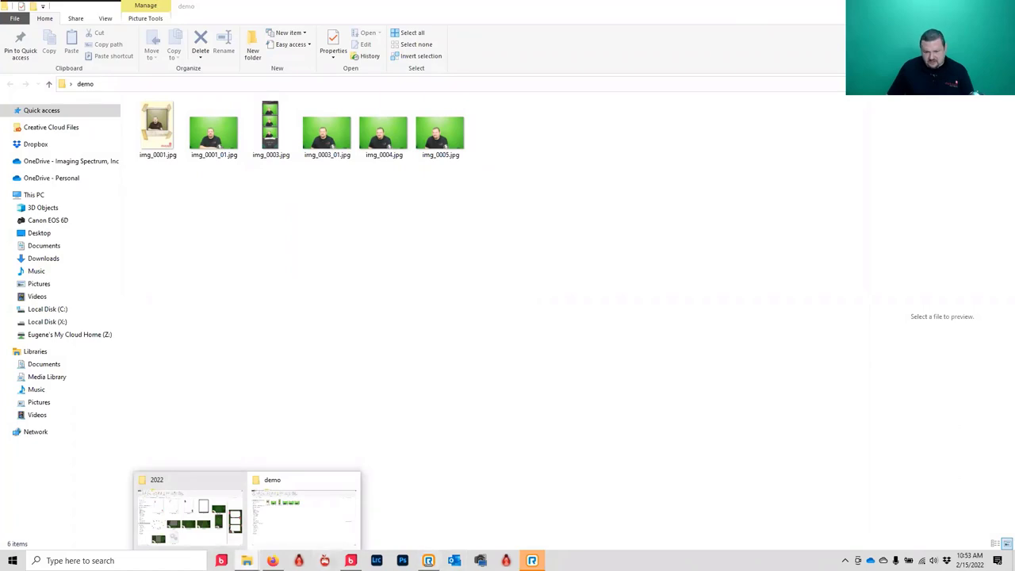
pyautogui.click(349, 561)
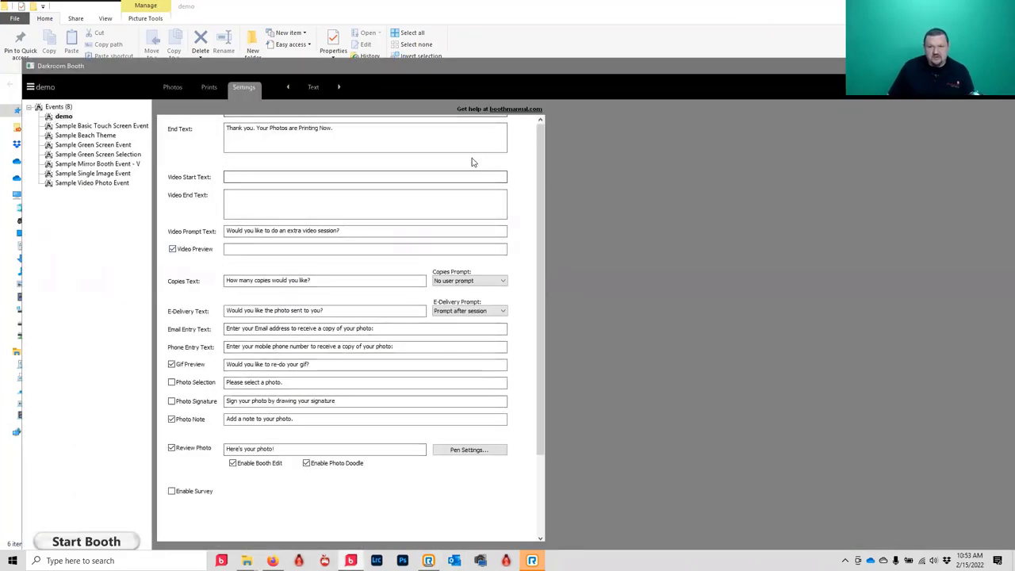
# - Bring up the Copy Originals 2 options on the Output settings page
pyautogui.click(315, 91)
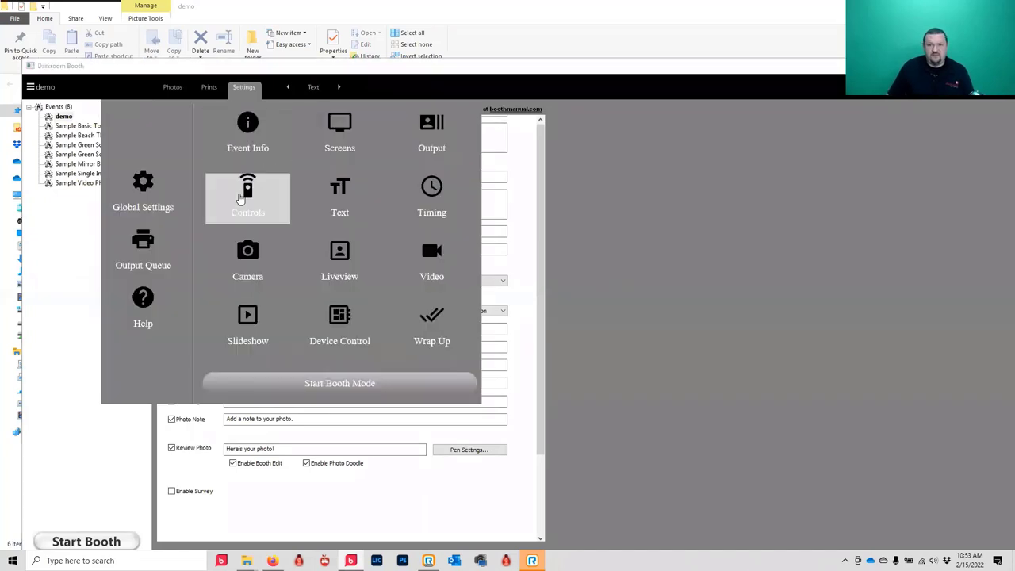
pyautogui.click(448, 139)
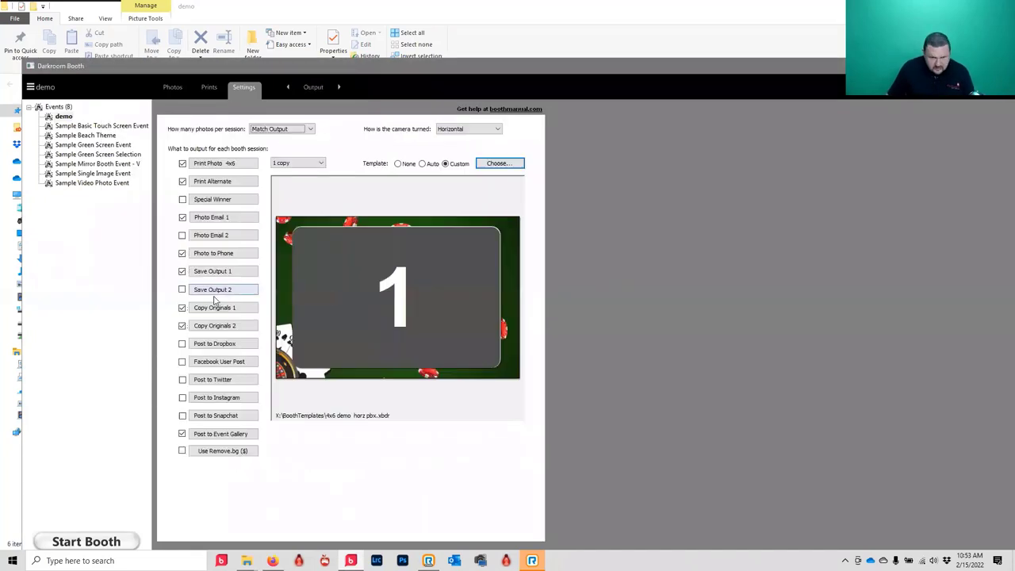
pyautogui.click(221, 326)
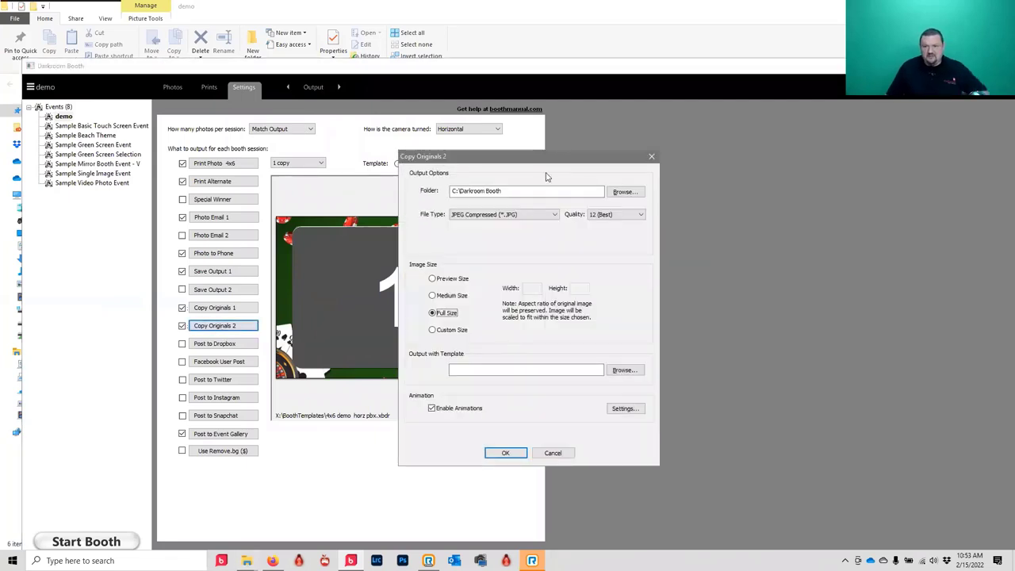
# - Copy the C:\Darkroom Booth save folder path and return to File Explorer
pyautogui.click(517, 190)
pyautogui.hotkey('ctrl', 'a')
pyautogui.hotkey('ctrl', 'c')
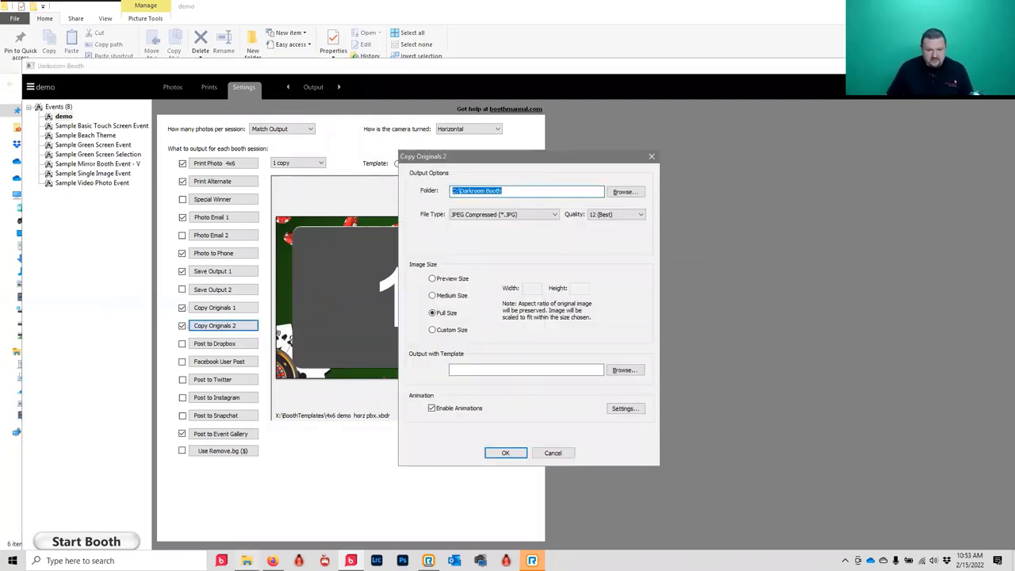
pyautogui.moveTo(246, 561)
pyautogui.click(297, 519)
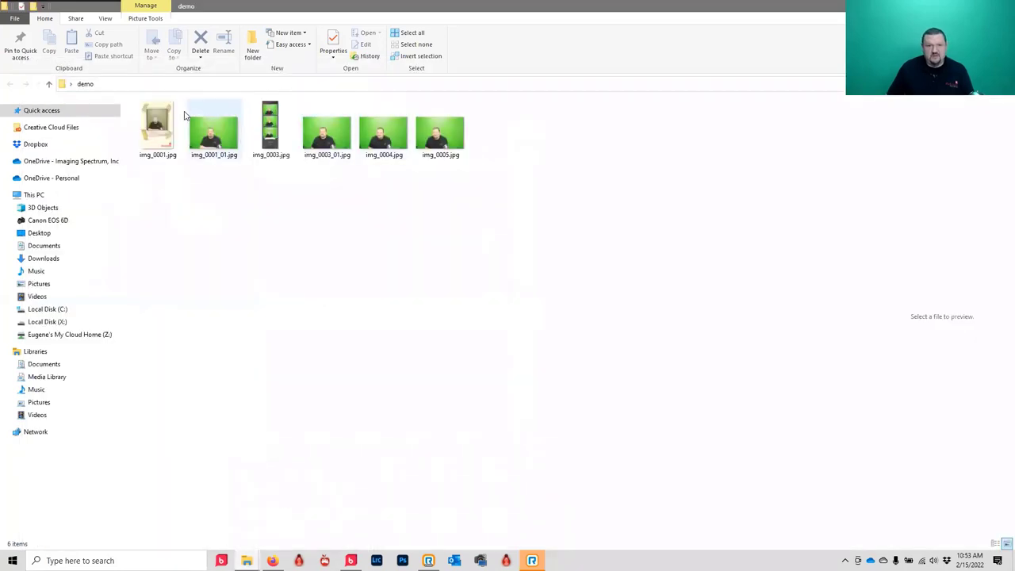
# - Paste C:\Darkroom Booth into Explorer's address bar to open that folder
pyautogui.click(195, 84)
pyautogui.hotkey('ctrl', 'v')
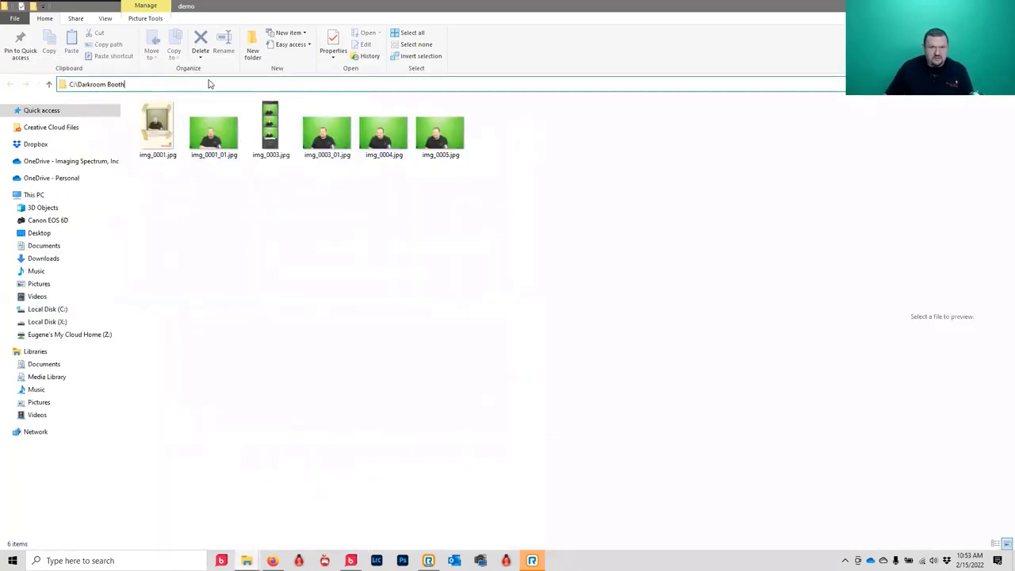
pyautogui.press('Return')
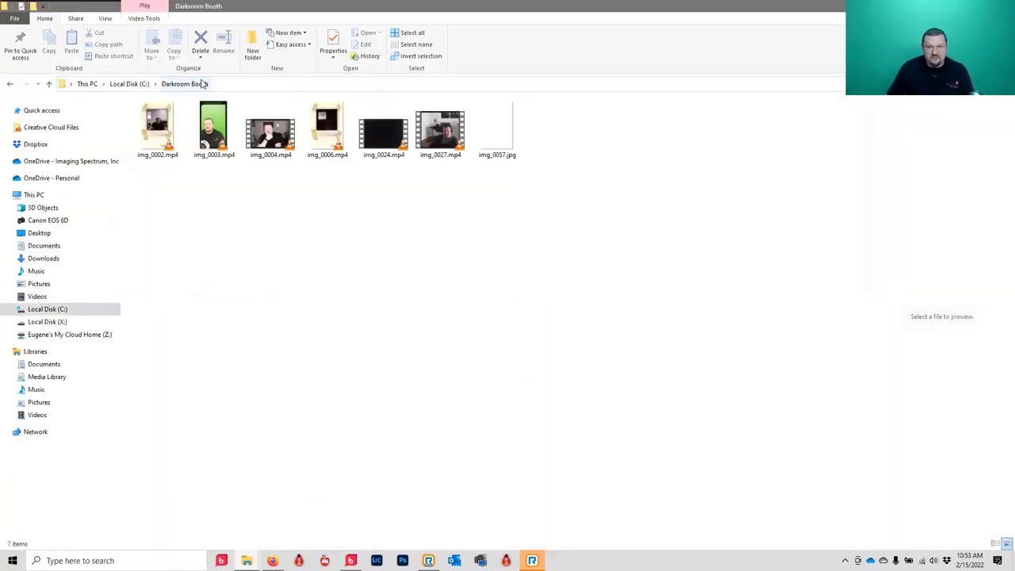
# - Play img_0003.mp4 in VLC, declining the player's update prompt
pyautogui.click(221, 146)
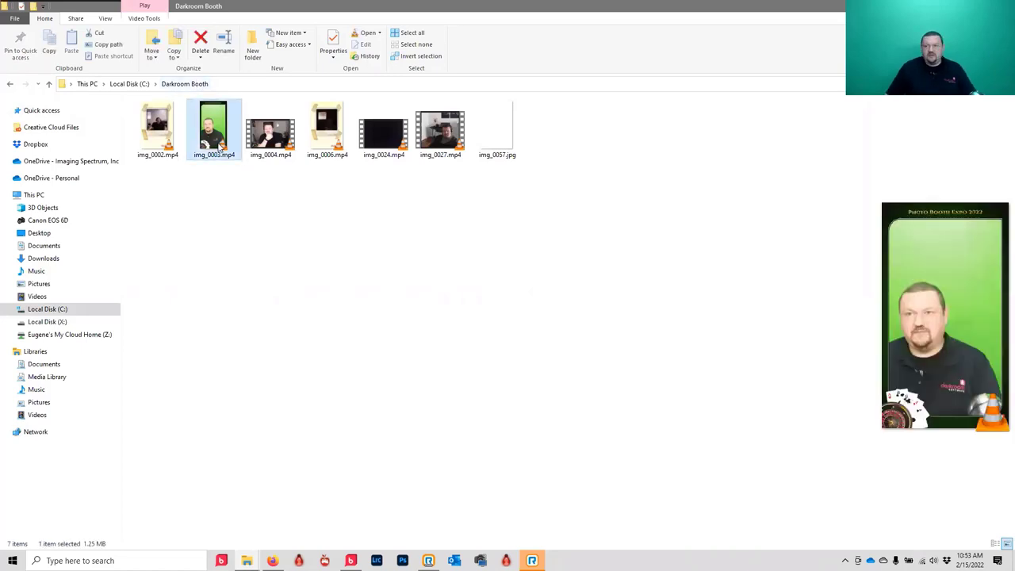
pyautogui.doubleClick(222, 139)
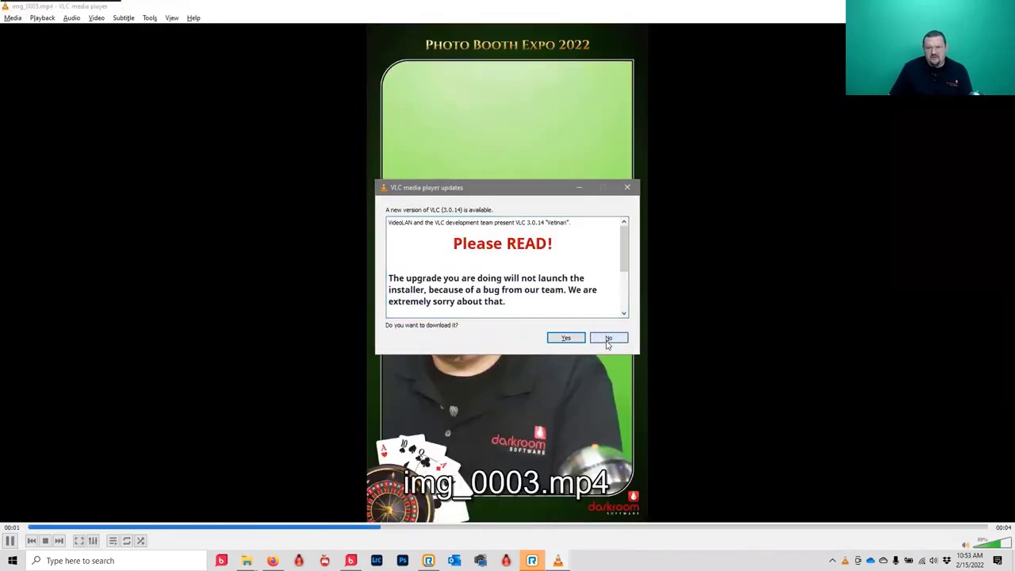
pyautogui.click(609, 338)
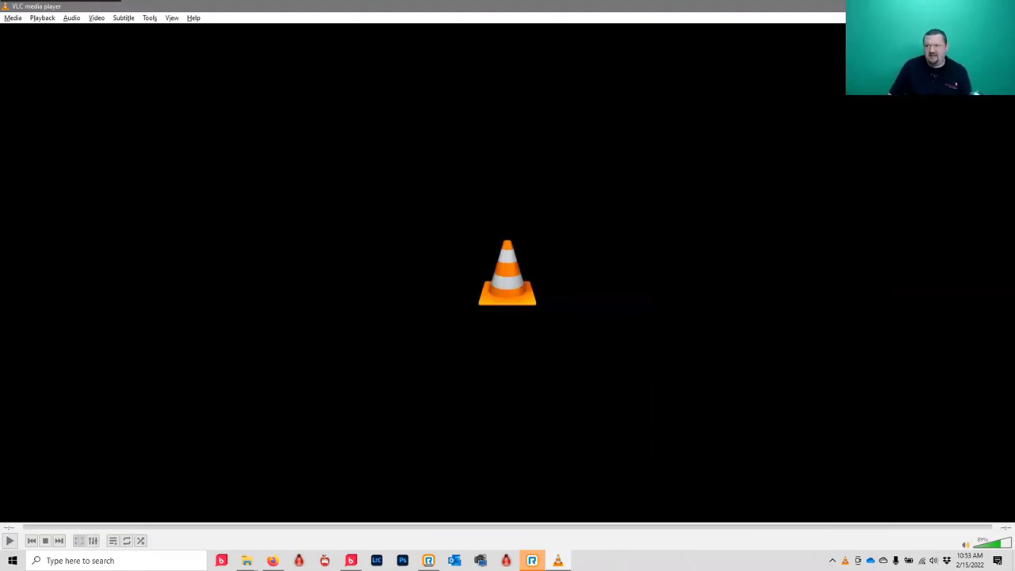
# - Close VLC, review the Copy Originals 2 Animation Settings, and cancel both dialogs unchanged
pyautogui.hotkey('ctrl', 'q')
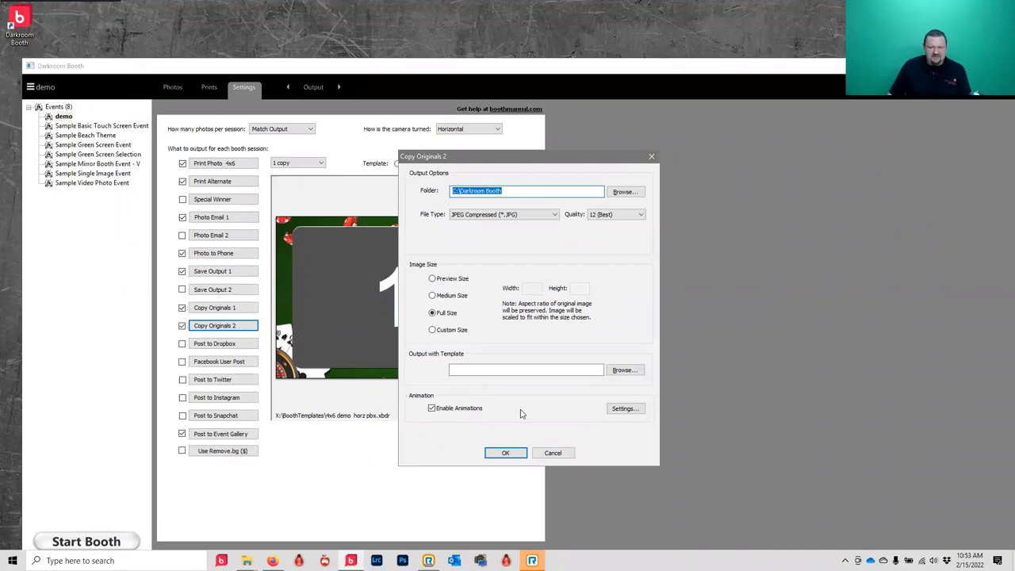
pyautogui.click(623, 409)
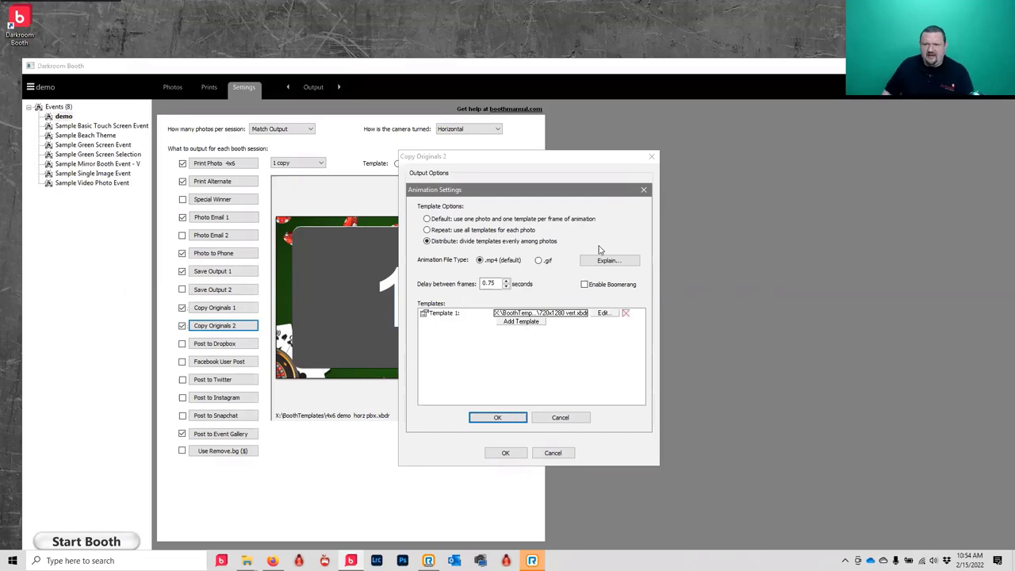
pyautogui.click(552, 420)
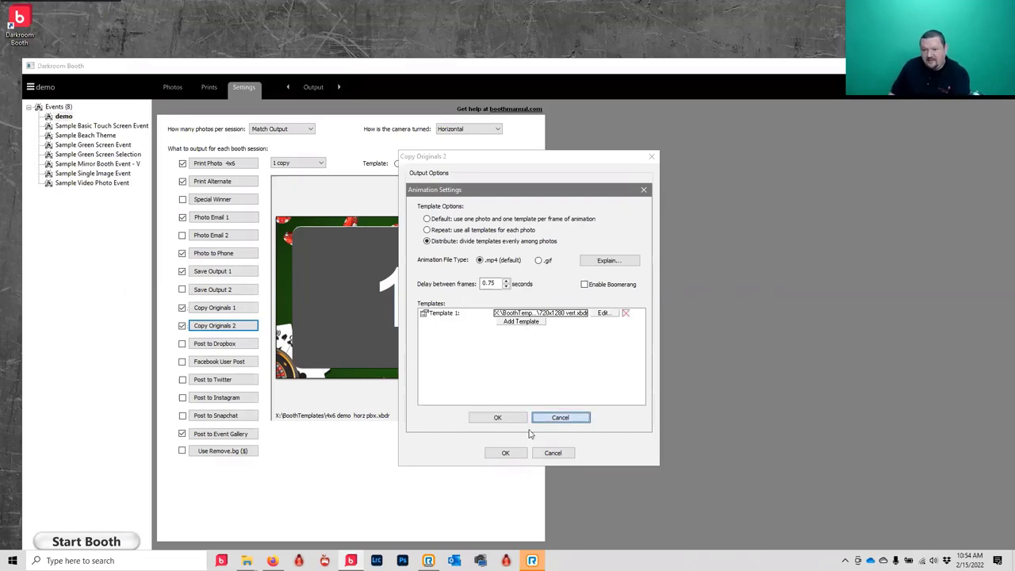
pyautogui.click(553, 453)
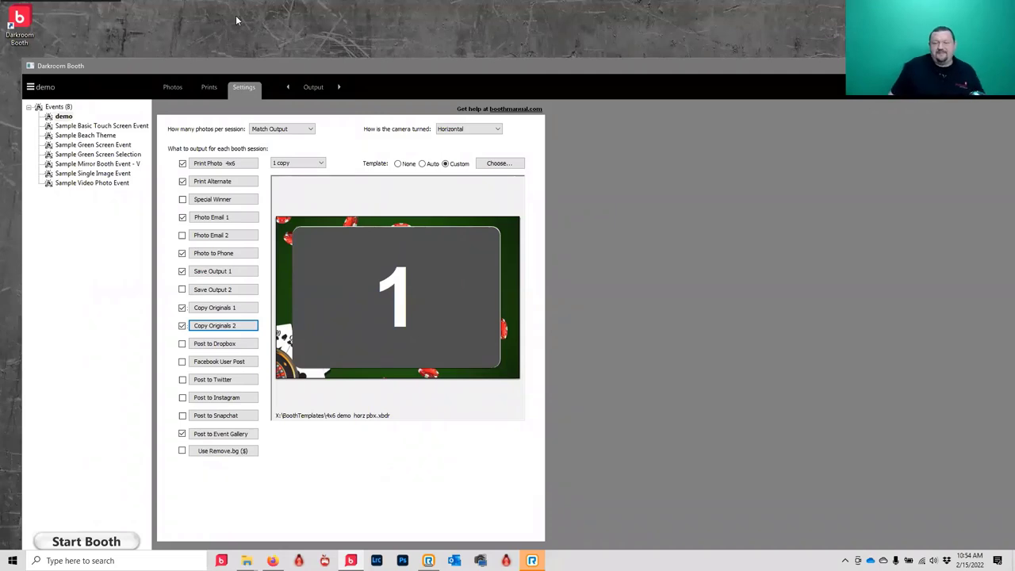
# - Go to the Wrap Up page, start Copy Original Images, and acknowledge the warning
pyautogui.click(321, 90)
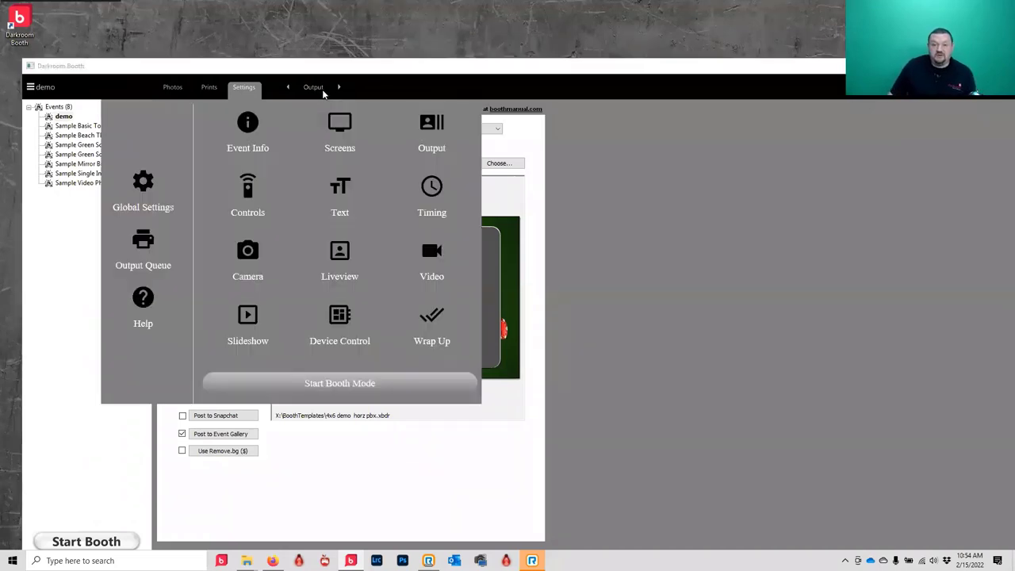
pyautogui.click(464, 334)
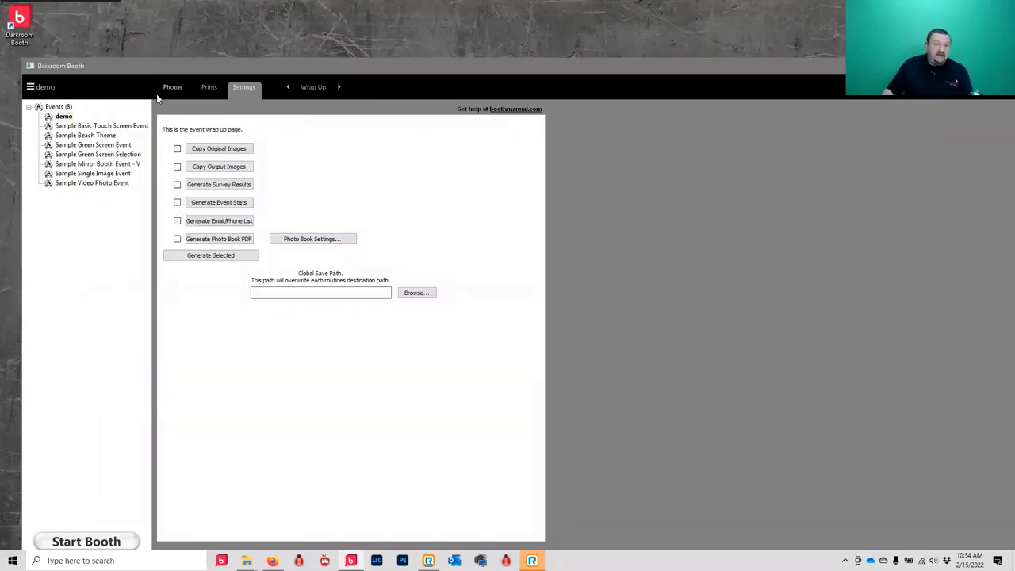
pyautogui.click(210, 149)
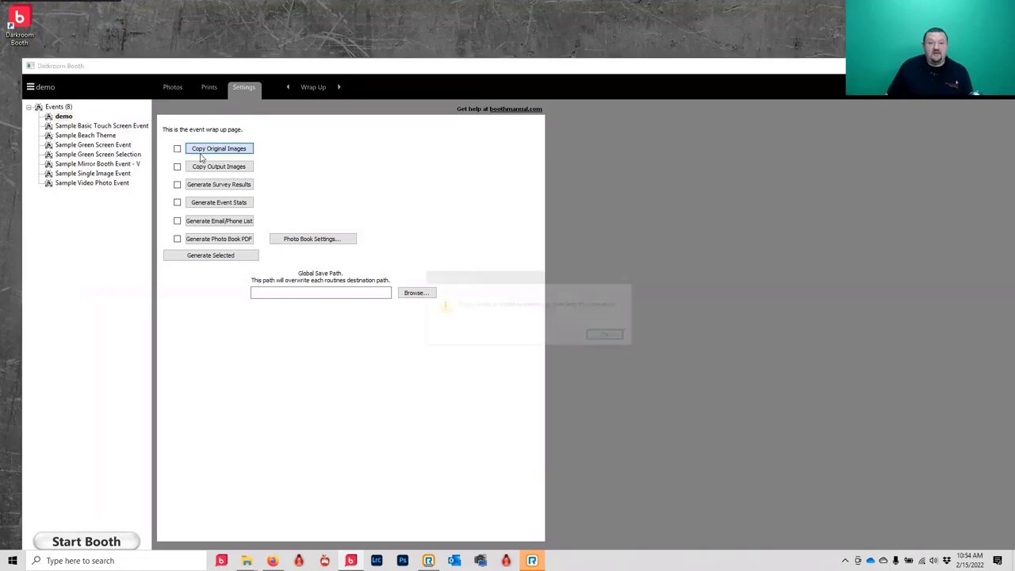
pyautogui.click(607, 336)
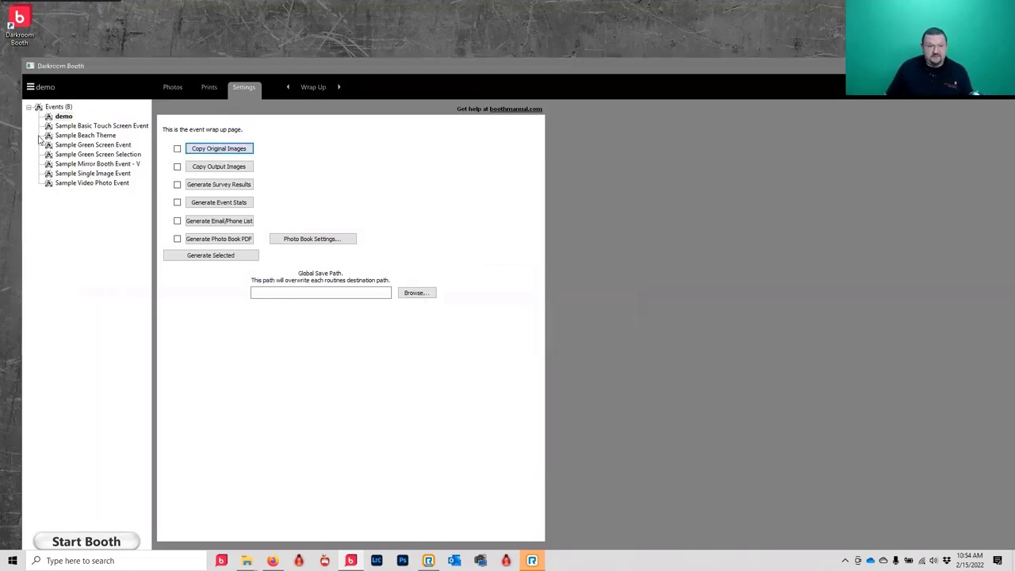
# - Reselect the demo event and open its Copy Original Images delivery options
pyautogui.click(64, 124)
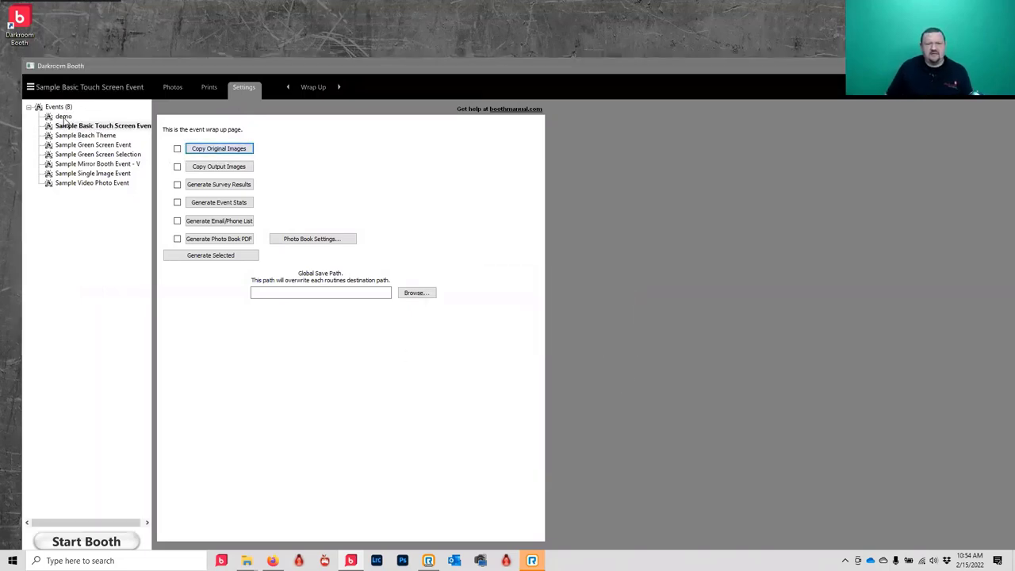
pyautogui.click(64, 117)
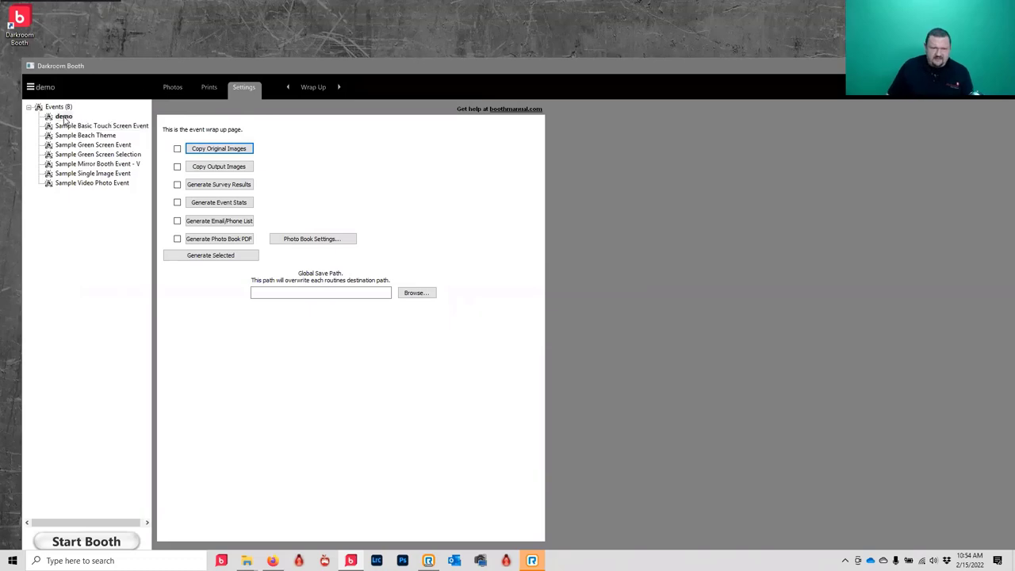
pyautogui.click(234, 151)
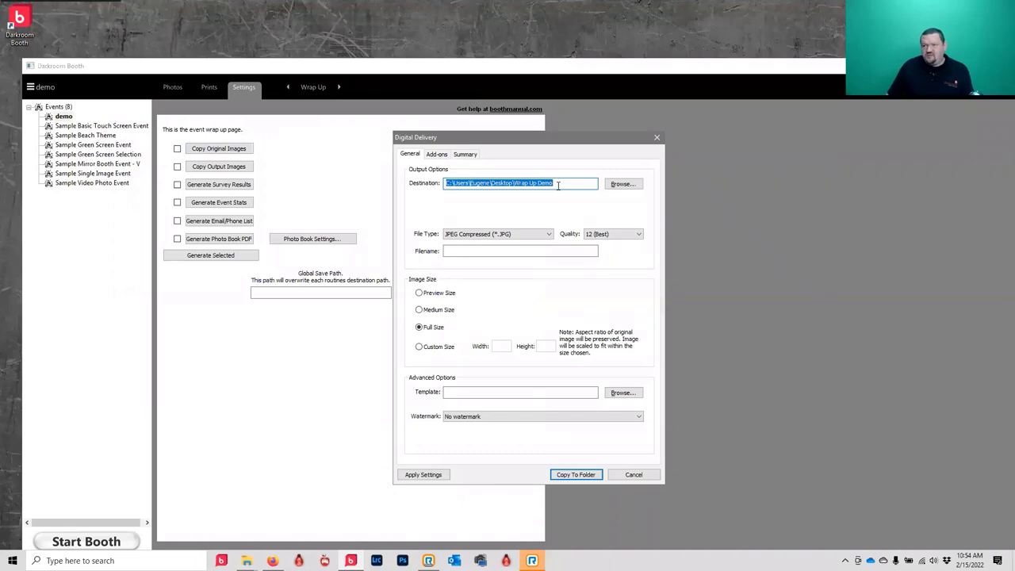
# - Create a new folder on the desktop
pyautogui.rightClick(794, 35)
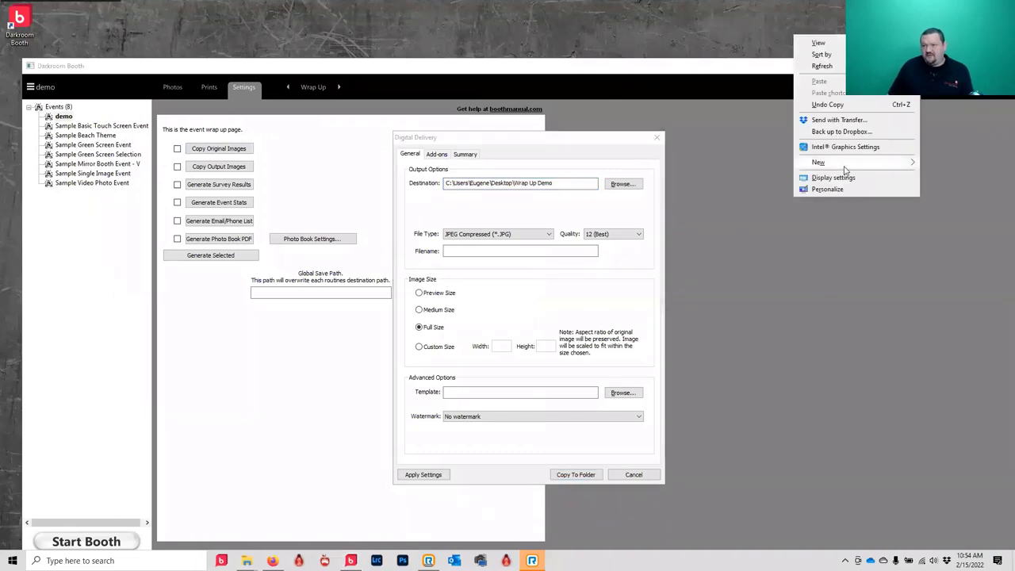
pyautogui.moveTo(882, 167)
pyautogui.click(766, 168)
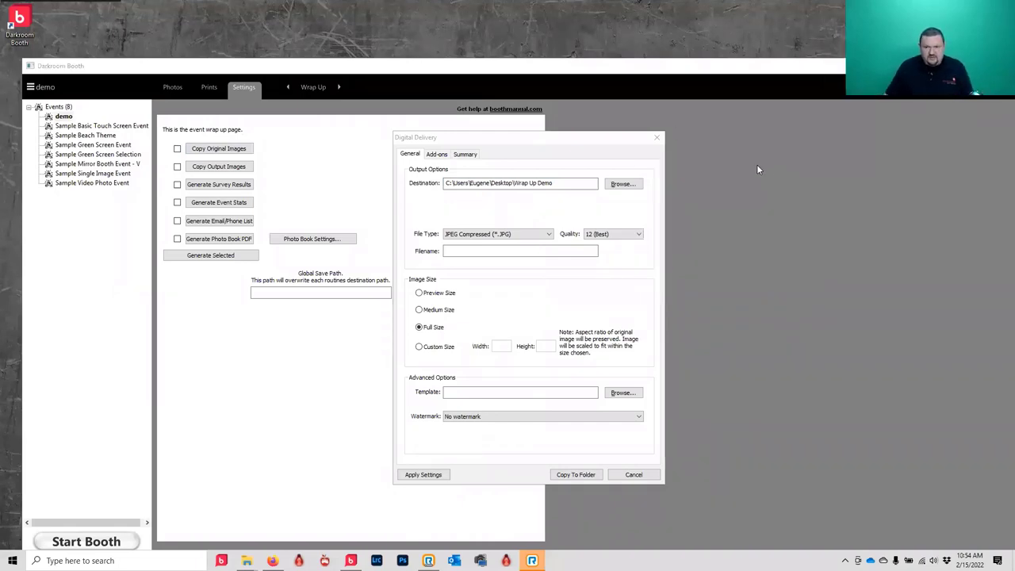
# - Set the copy destination to the demo2 folder and copy the five original images there
pyautogui.click(617, 183)
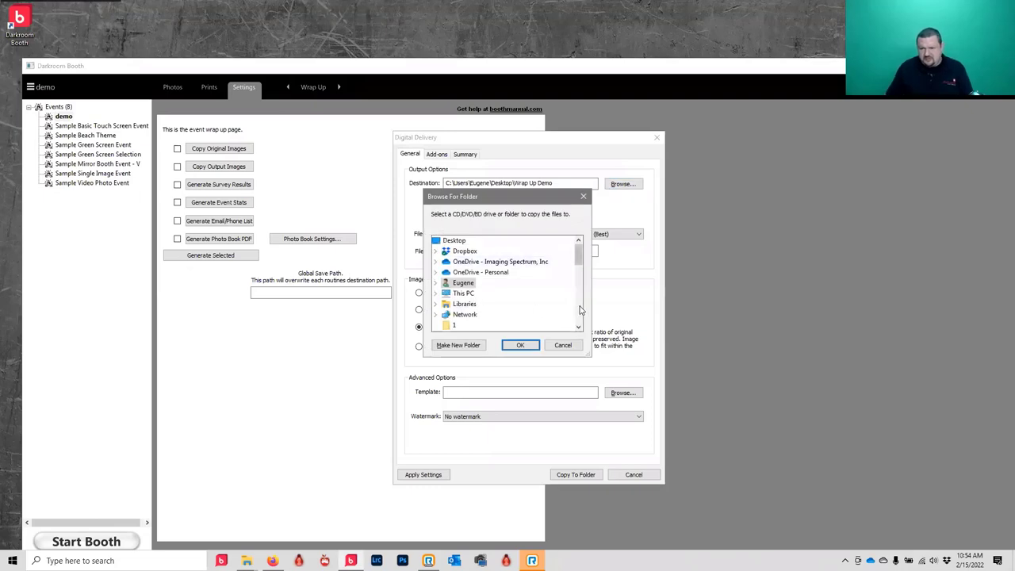
pyautogui.click(579, 310)
pyautogui.scroll(-2, 484, 309)
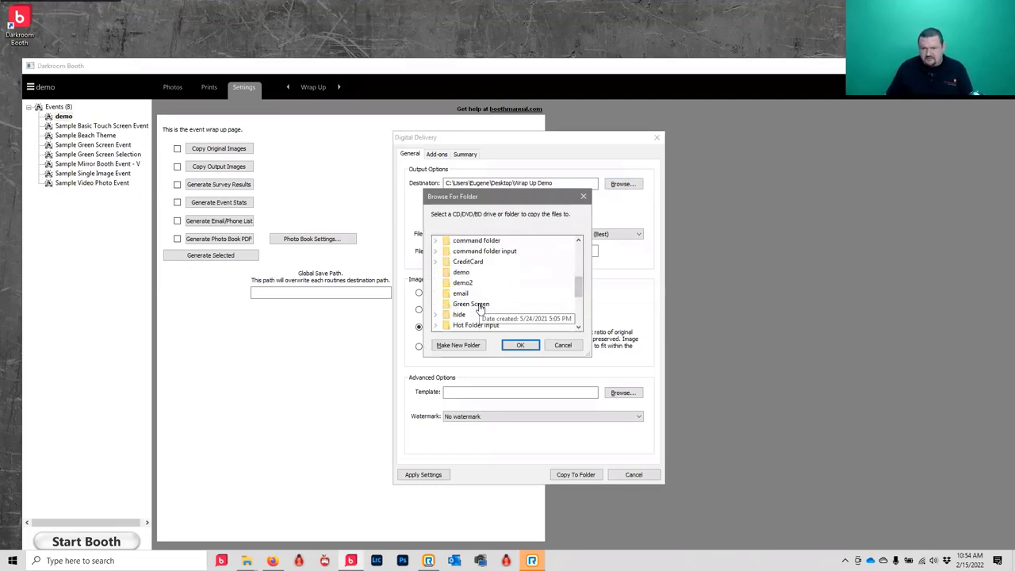
pyautogui.click(462, 282)
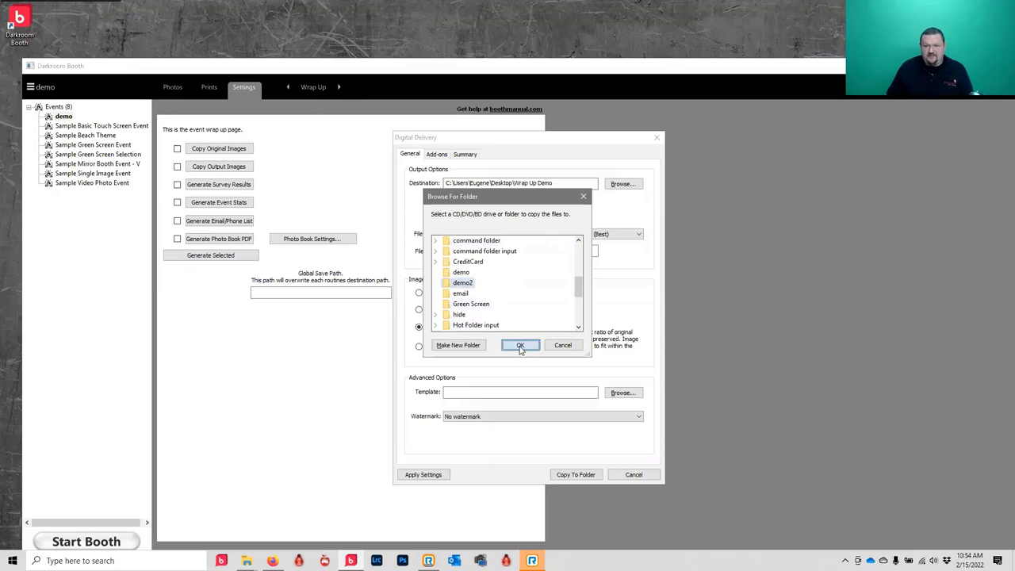
pyautogui.click(521, 345)
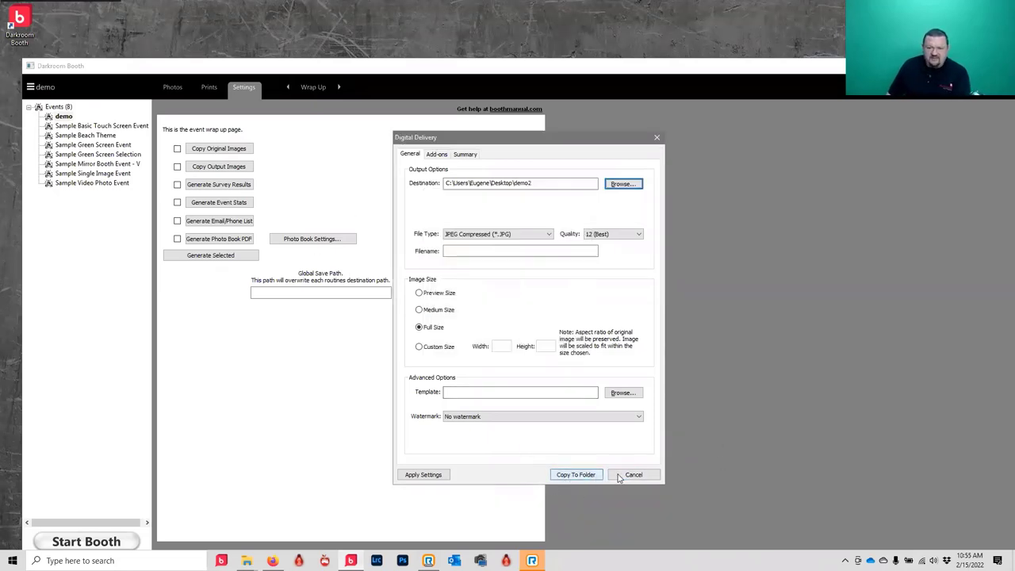
pyautogui.click(581, 474)
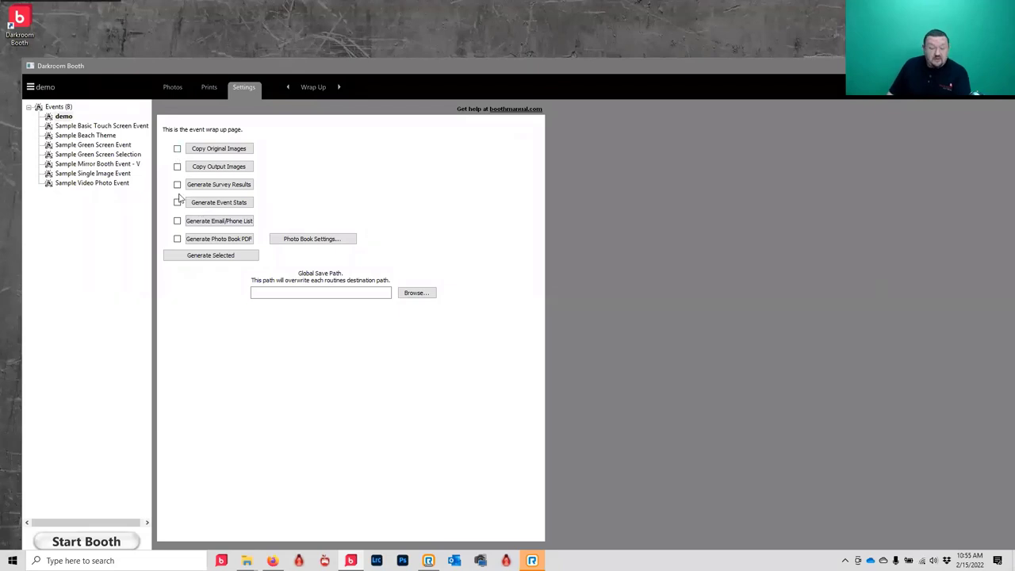
# - Enable copying original/output images and survey results to Desktop\demo2, then view the email list as CSV
pyautogui.click(179, 150)
pyautogui.click(177, 167)
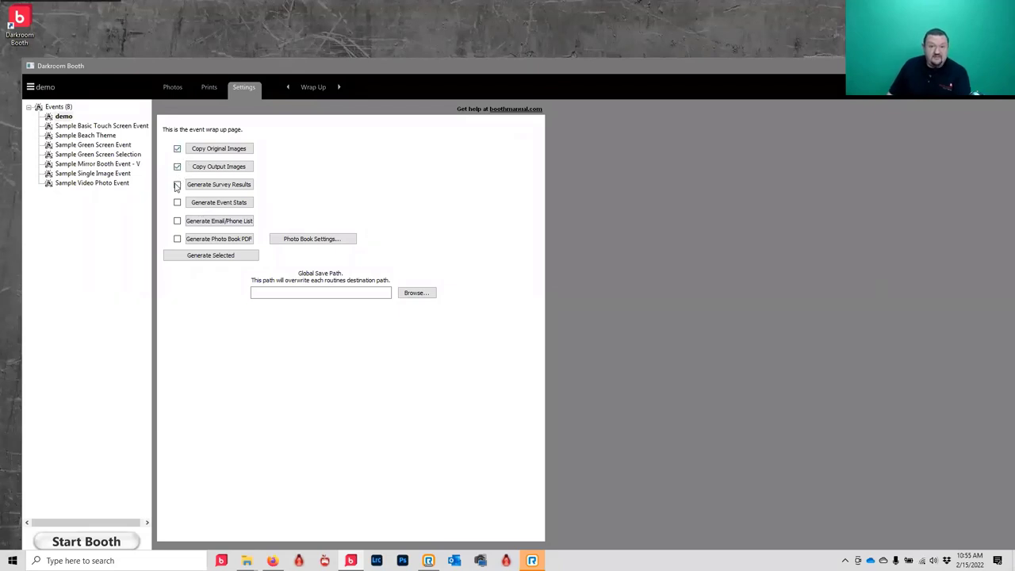
pyautogui.click(177, 184)
pyautogui.click(411, 294)
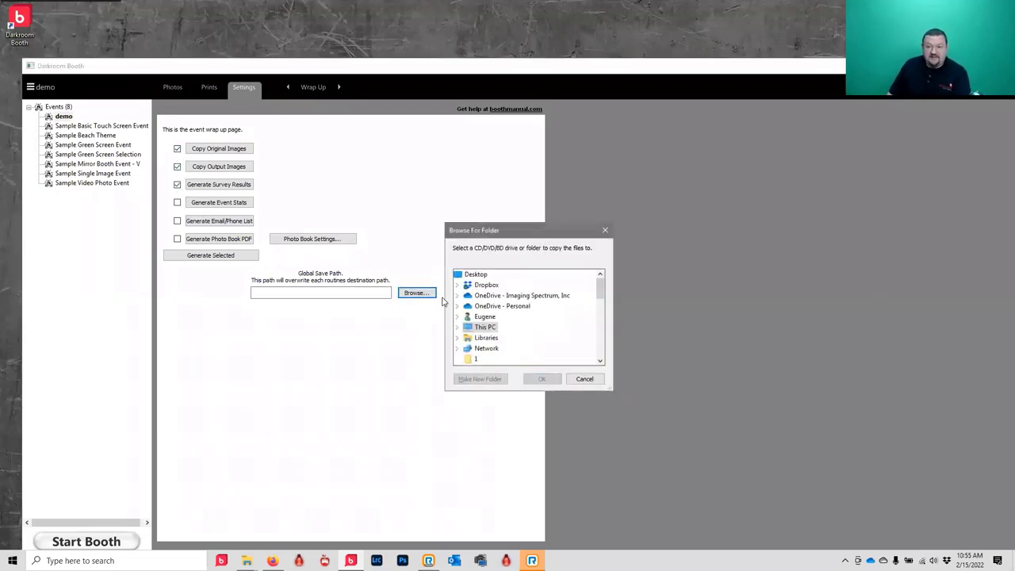
pyautogui.click(602, 349)
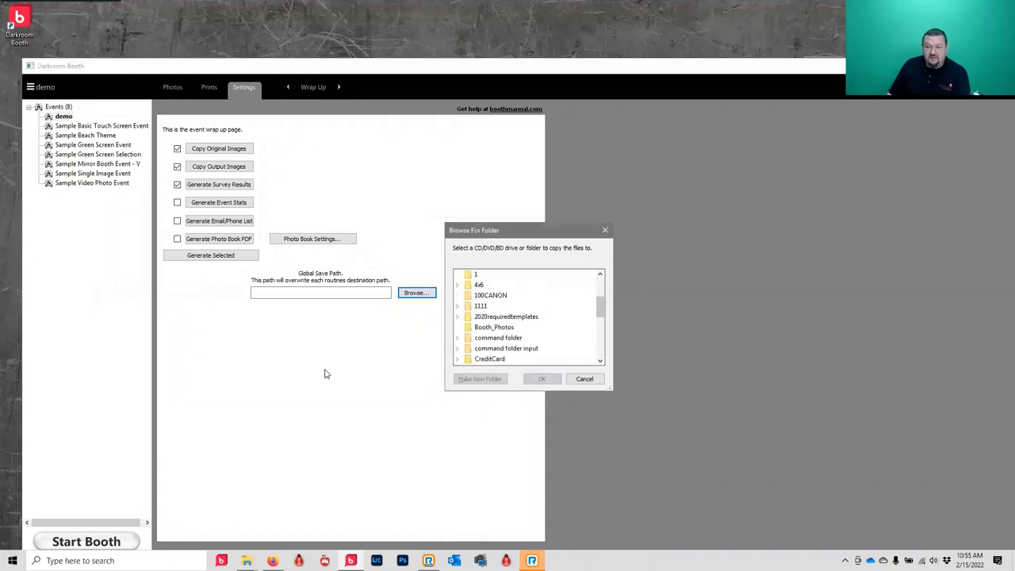
pyautogui.scroll(-2, 468, 326)
pyautogui.click(484, 316)
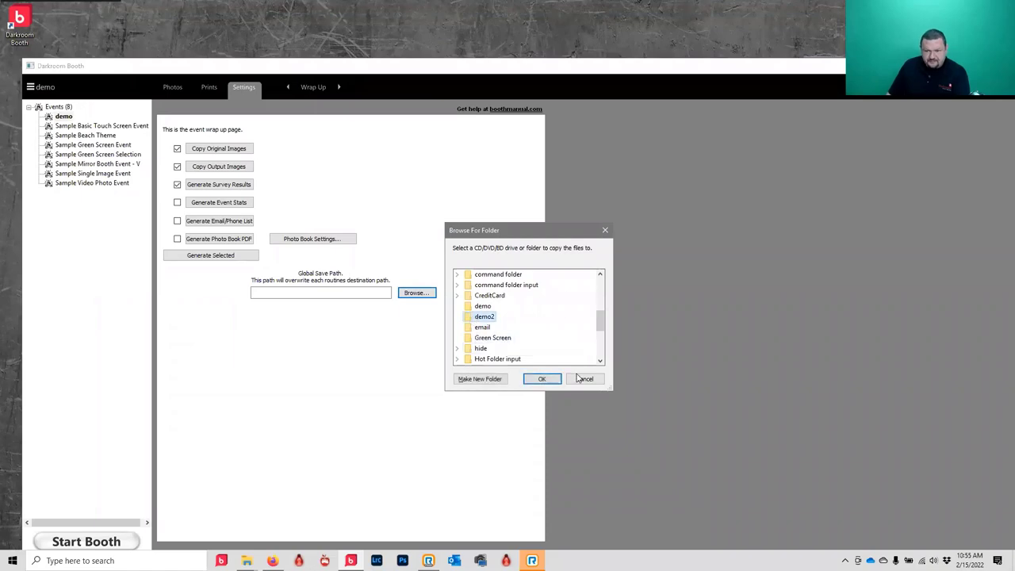
pyautogui.click(543, 379)
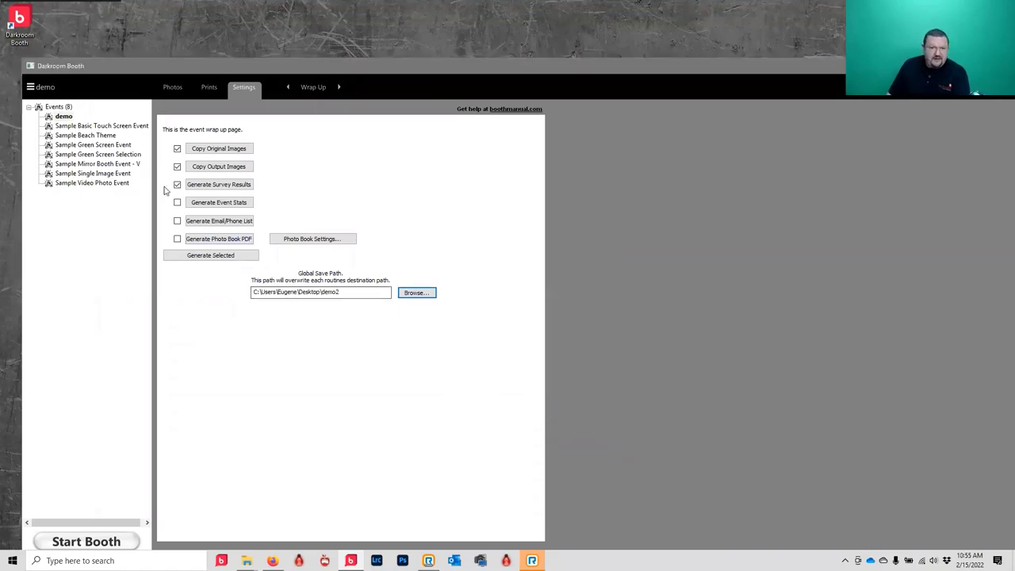
pyautogui.click(226, 224)
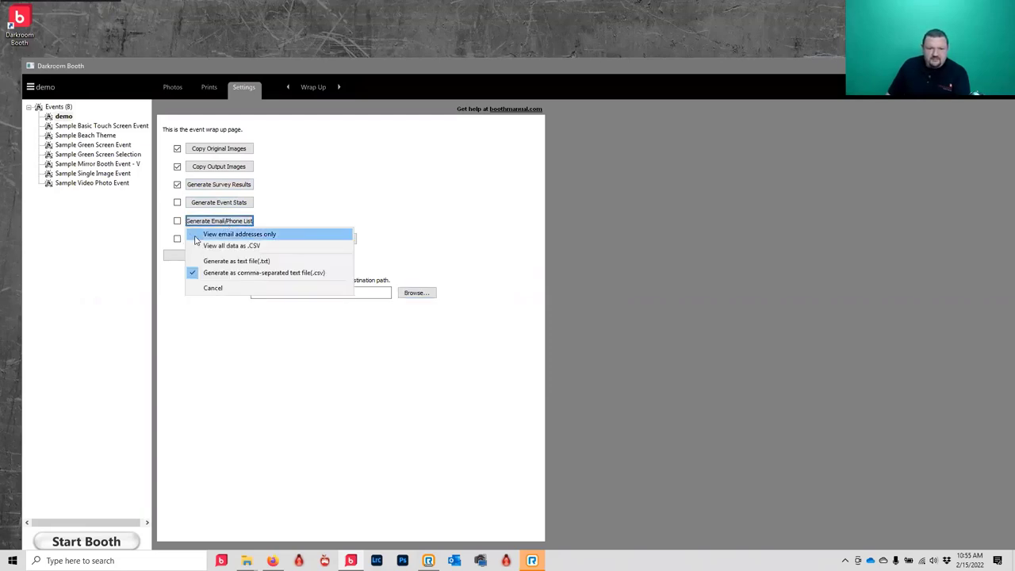
pyautogui.click(250, 247)
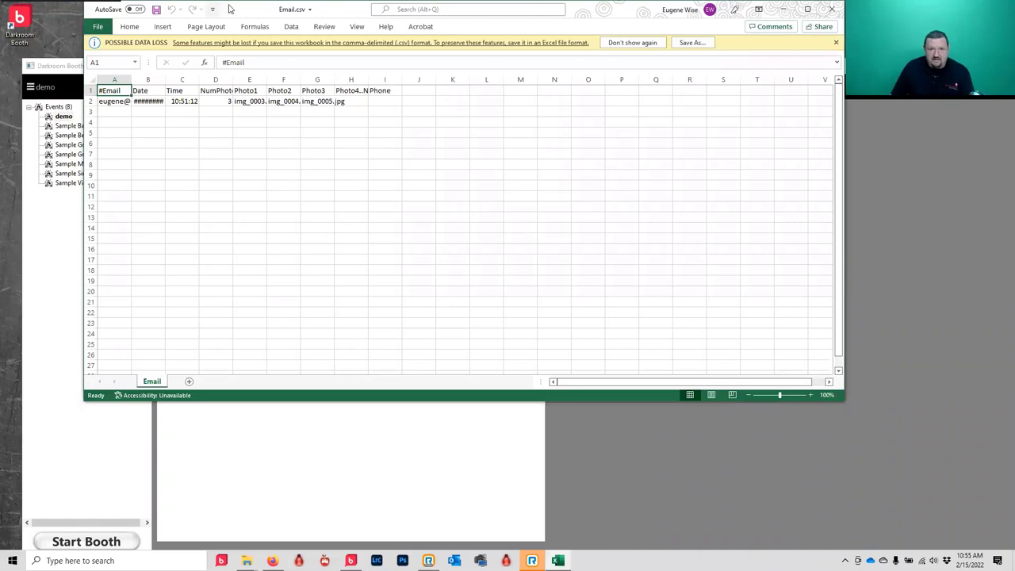
# - Move the Excel window down, widen column A of Email.csv, and minimize Excel
pyautogui.moveTo(234, 10); pyautogui.dragTo(323, 158)
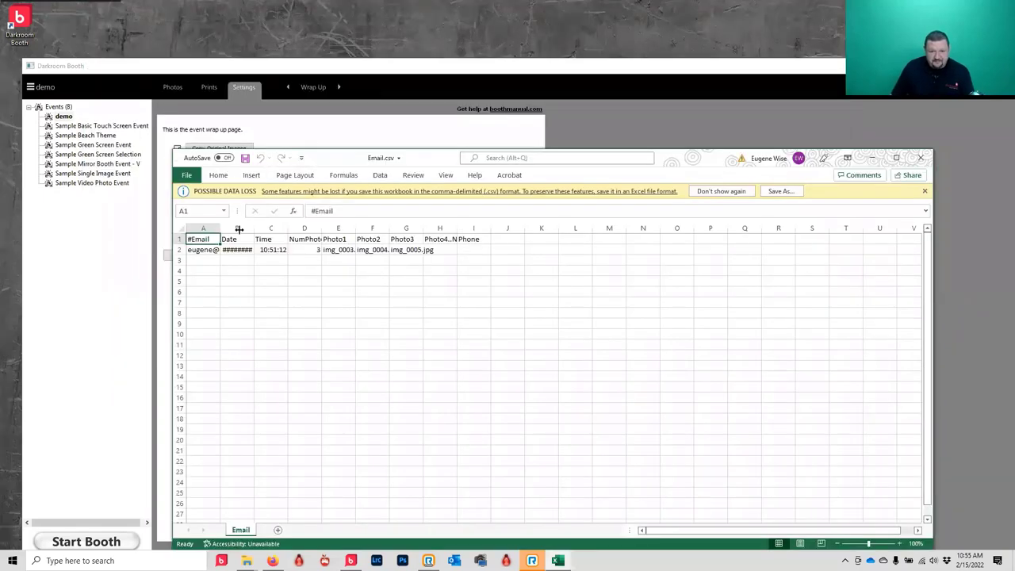
pyautogui.moveTo(238, 229); pyautogui.dragTo(297, 230)
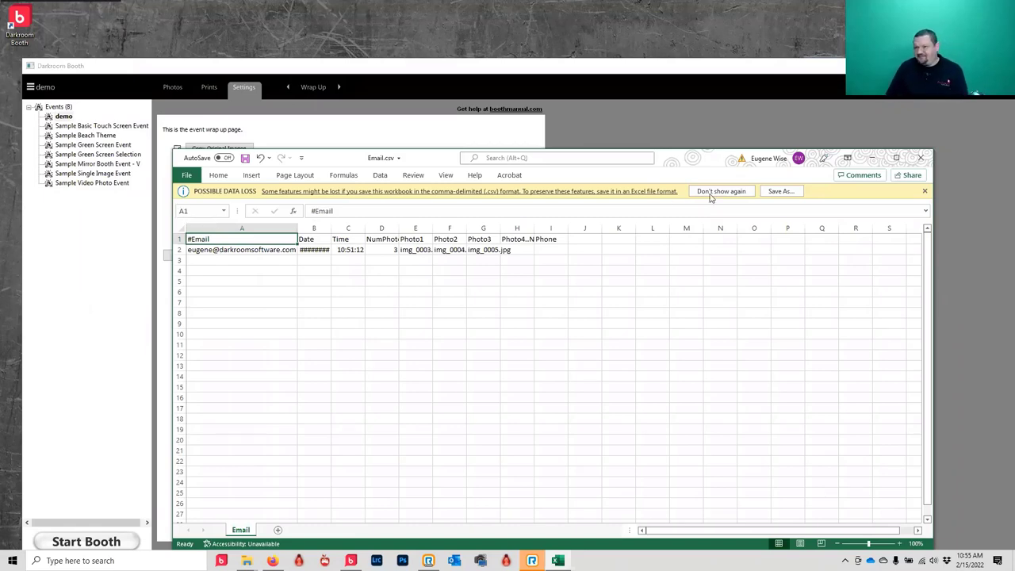
pyautogui.click(873, 160)
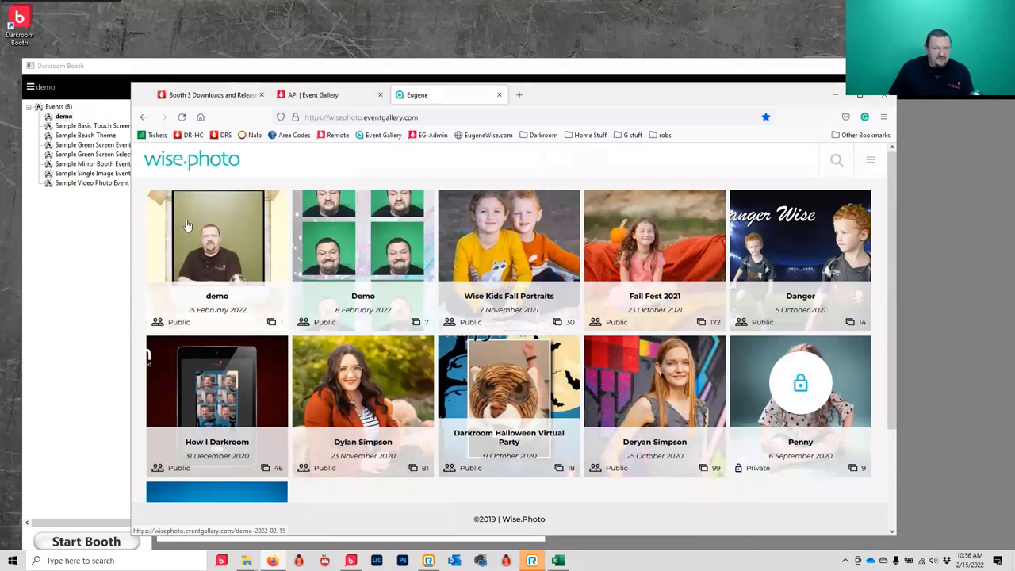
# - Return to Darkroom Booth and start the booth for the demo event
pyautogui.click(211, 66)
pyautogui.click(312, 88)
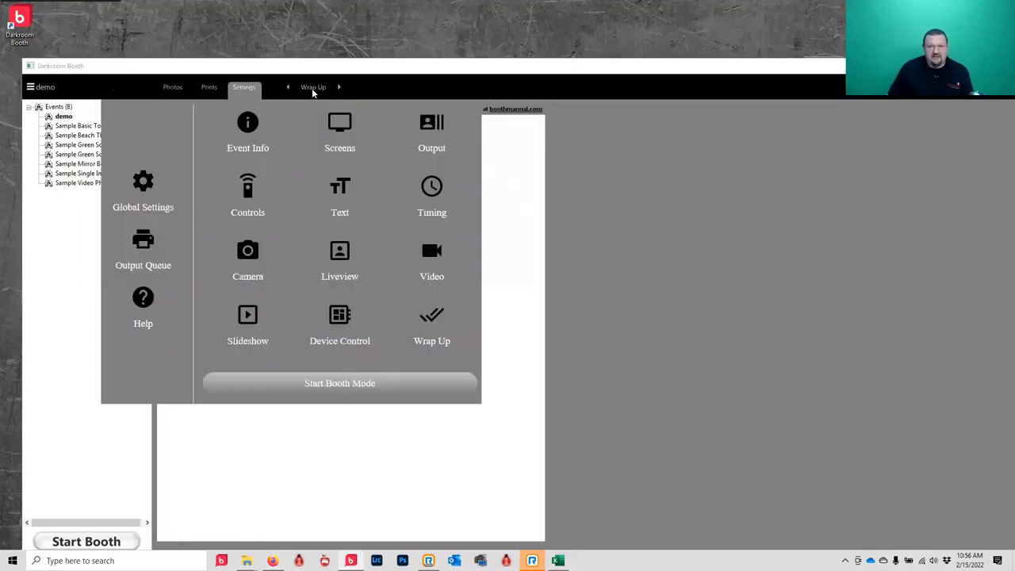
pyautogui.click(86, 542)
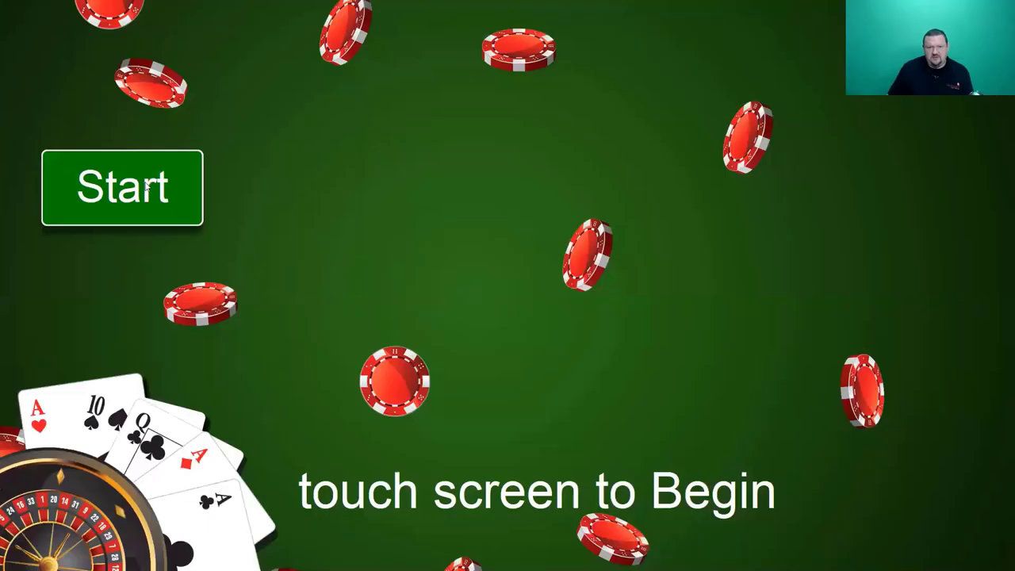
# - Shoot a test photo, submit it without a note, accept it, decline sending, and exit the booth
pyautogui.click(135, 177)
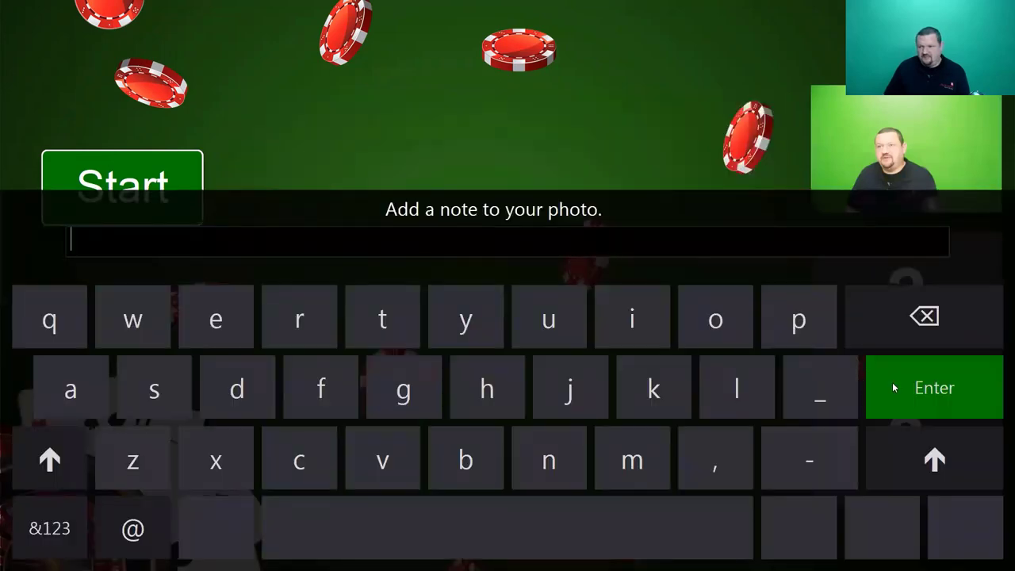
pyautogui.click(894, 388)
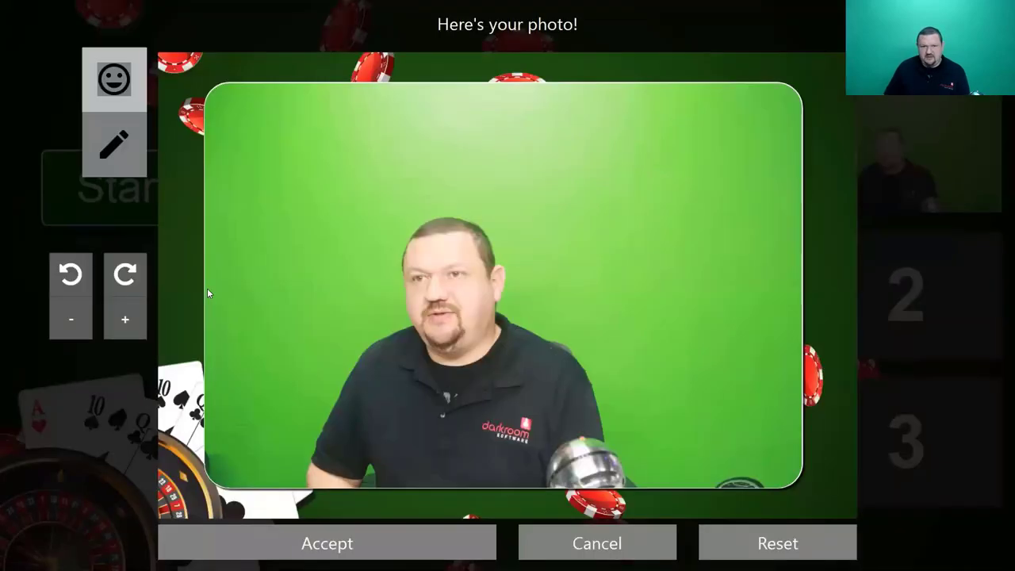
pyautogui.click(400, 545)
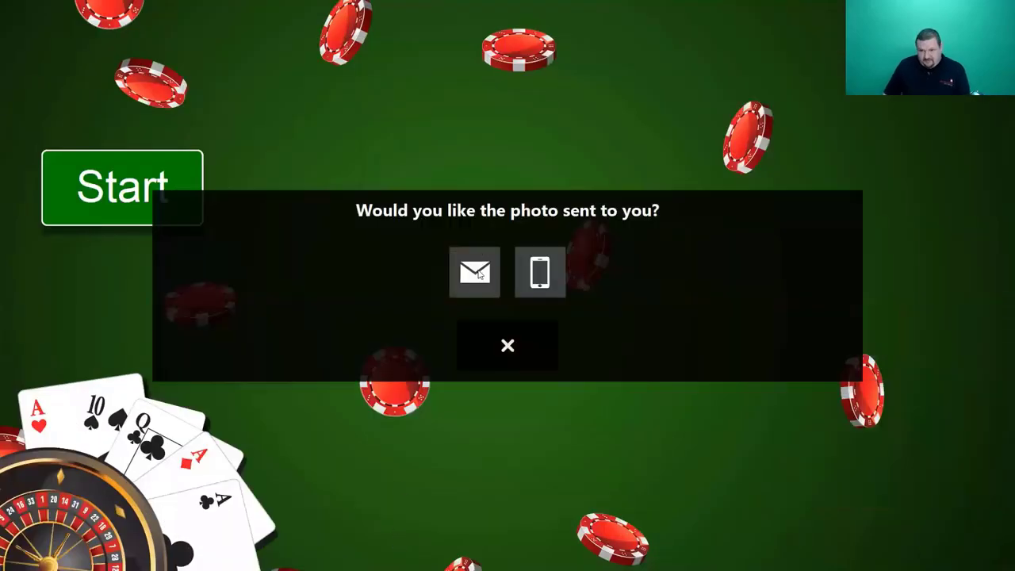
pyautogui.click(509, 345)
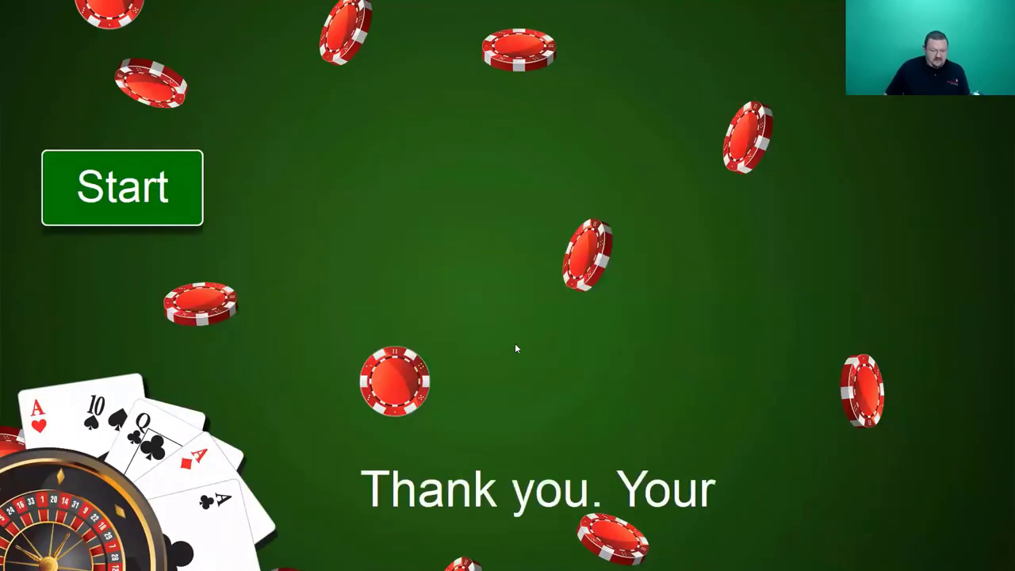
pyautogui.hotkey('alt', 'Tab')
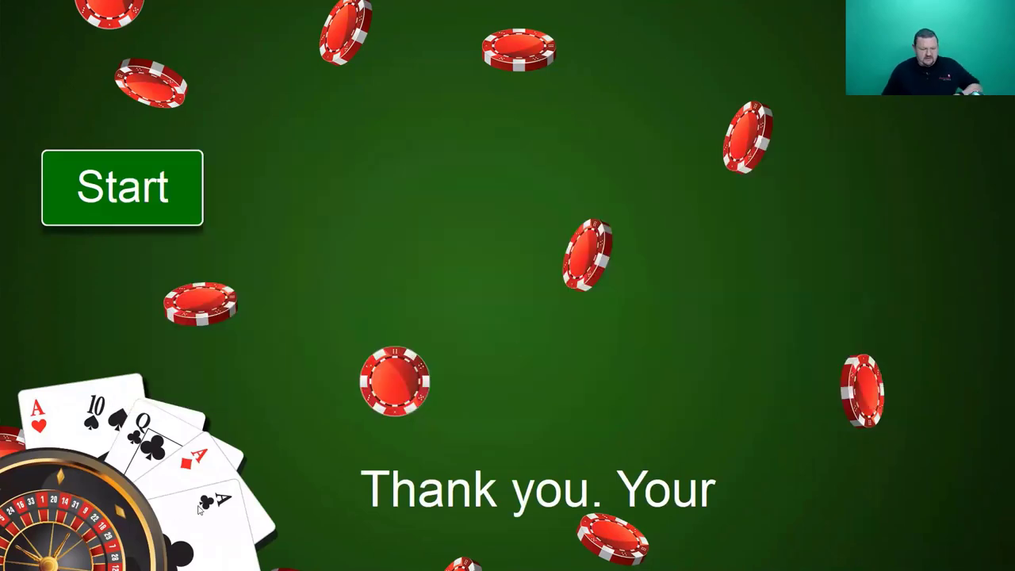
pyautogui.press('Escape')
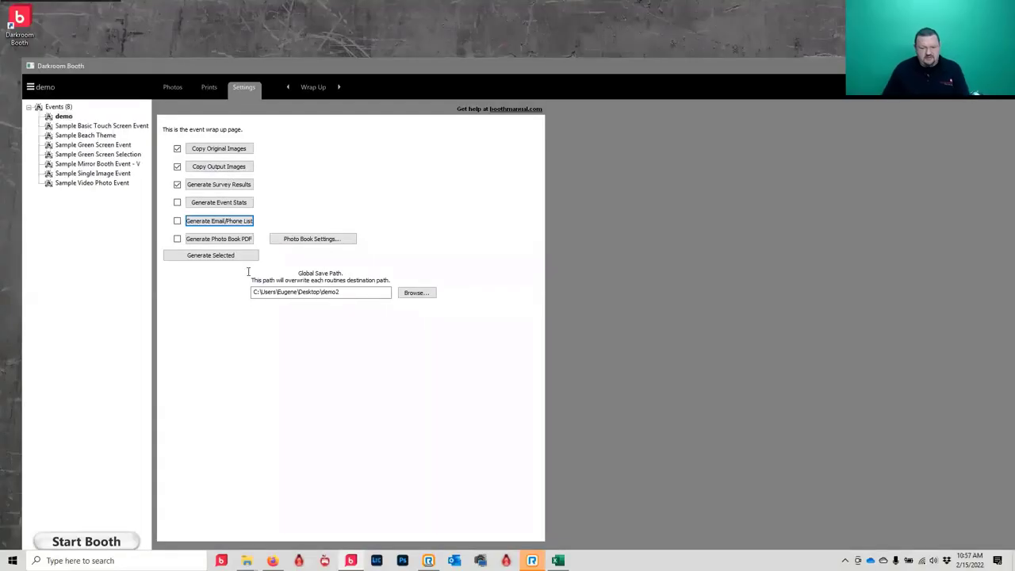
# - Switch to Firefox and open the demo event album on wise.photo
pyautogui.hotkey('alt', 'Tab')
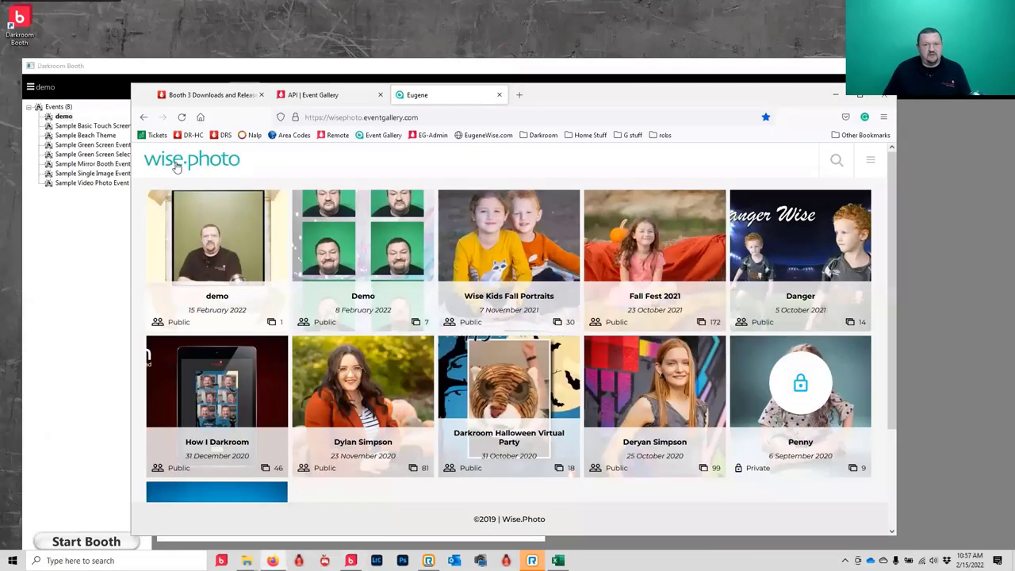
pyautogui.click(210, 249)
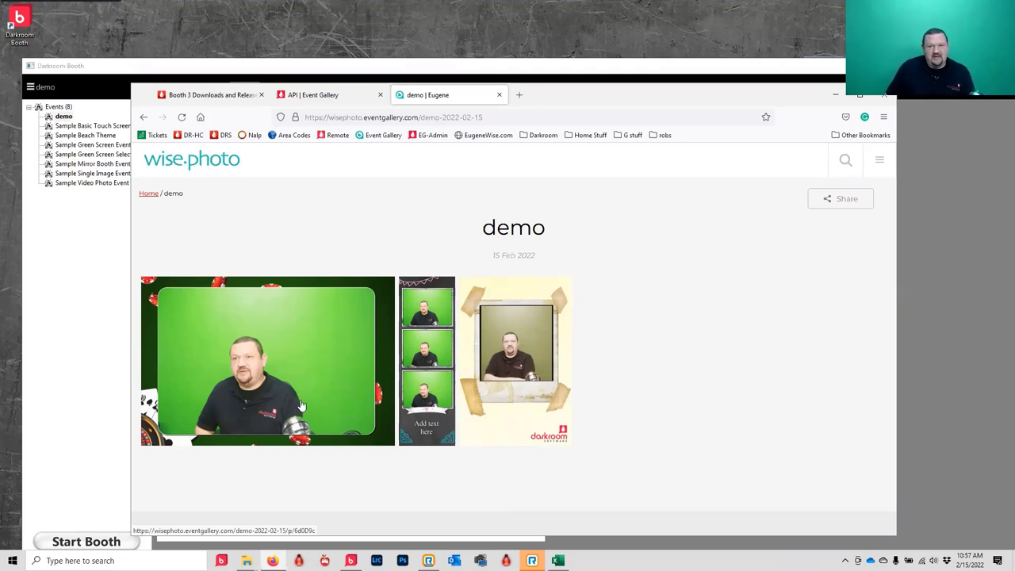
# - View out_0006 full size, then open its containing folder from Darkroom Booth's Photos tab
pyautogui.click(253, 372)
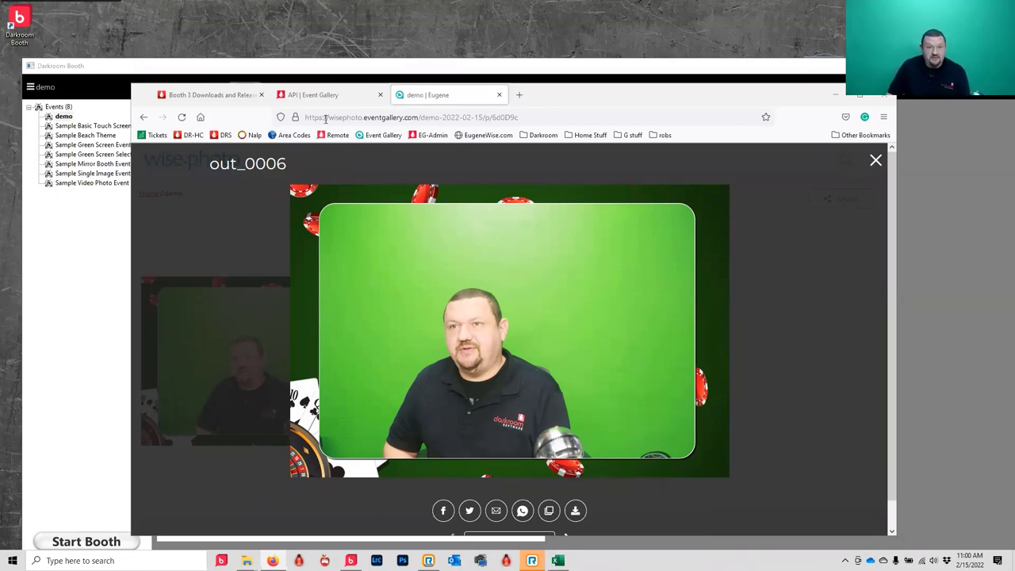
pyautogui.hotkey('alt', 'Tab')
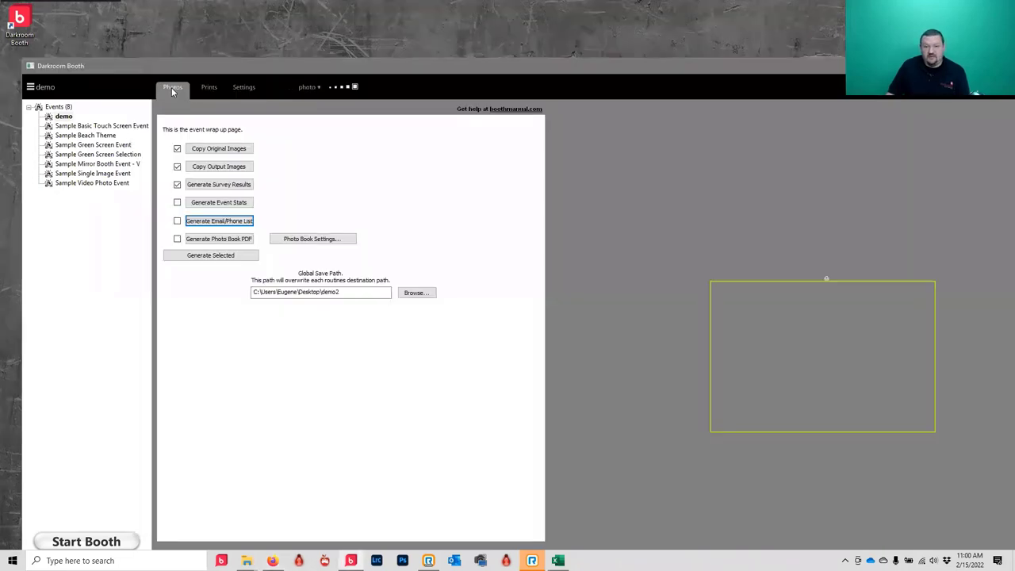
pyautogui.click(171, 87)
pyautogui.rightClick(301, 142)
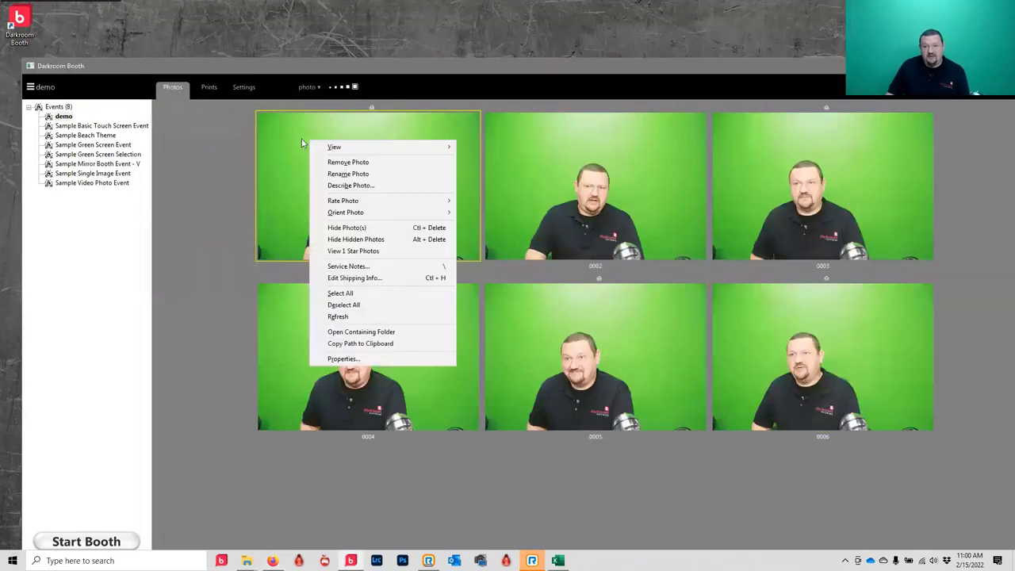
pyautogui.click(362, 336)
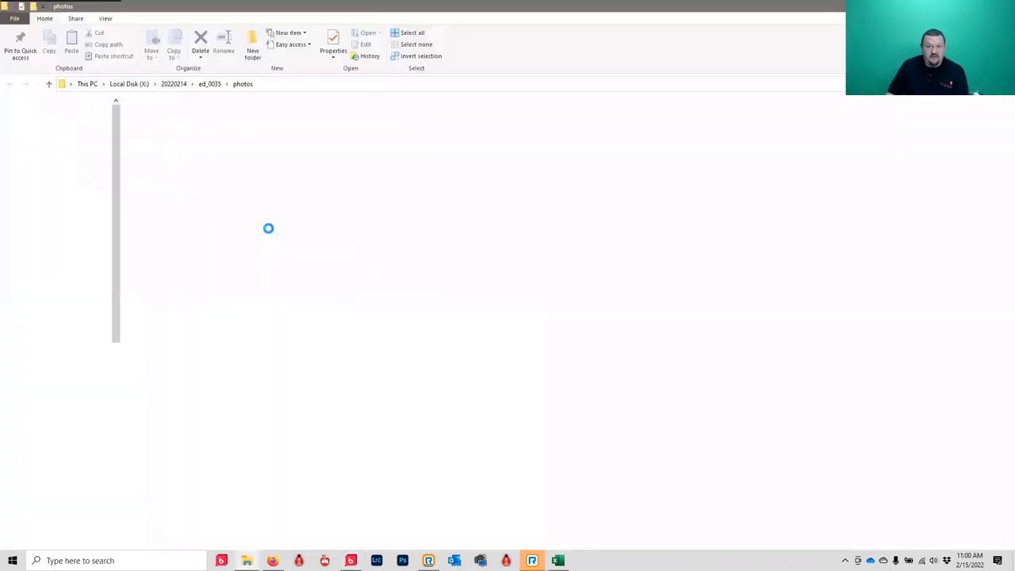
# - Go up from the photos folder to the ed_0035 event folder via the address bar
pyautogui.click(209, 83)
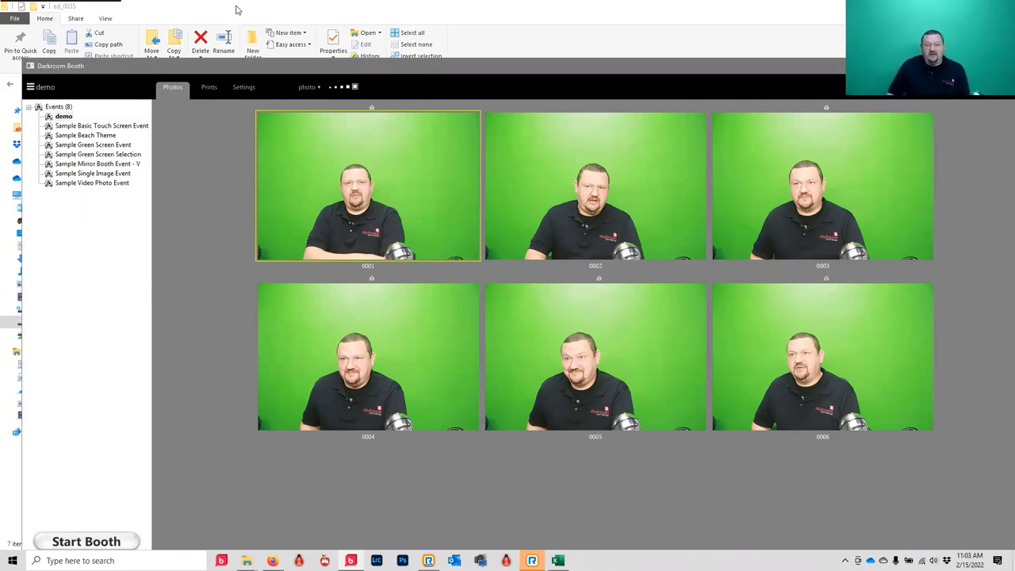
# - Bring the Firefox window showing the out_0006 gallery photo back to the front
pyautogui.click(272, 560)
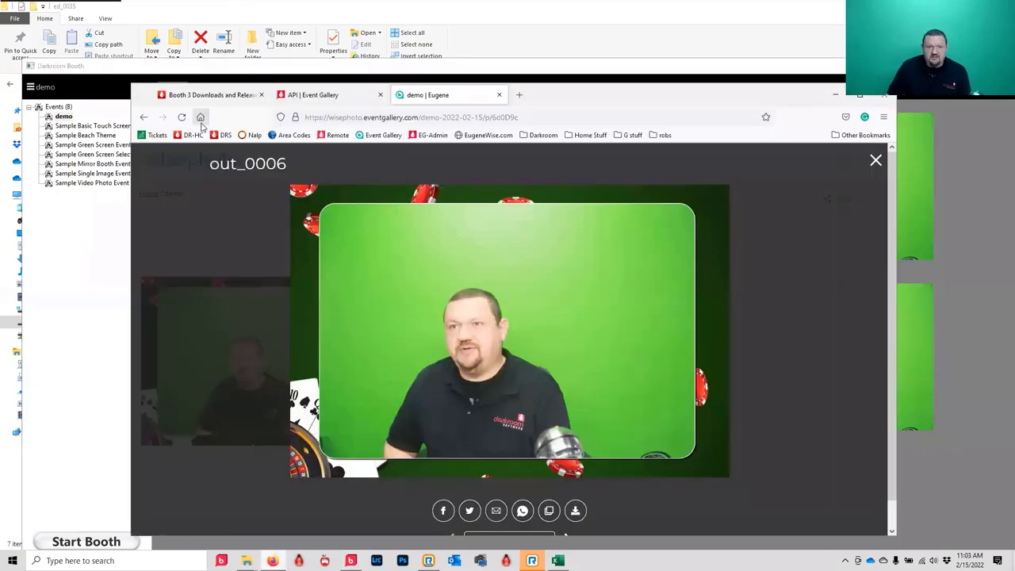
# - Go from the Booth 3 downloads page to the Help Center home and open the Darkroom Booth knowledge base
pyautogui.click(207, 95)
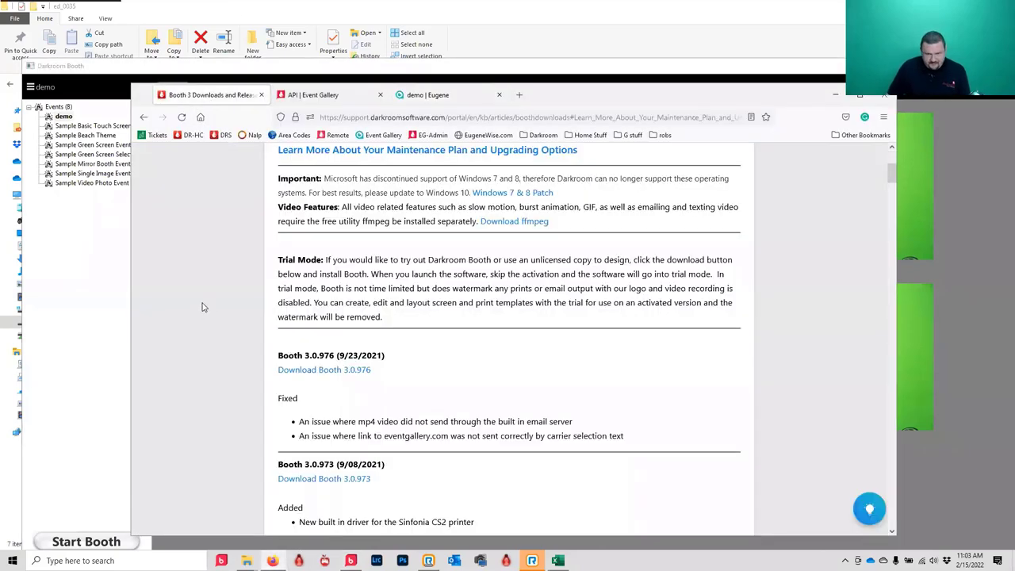
pyautogui.scroll(3, 205, 302)
pyautogui.click(310, 223)
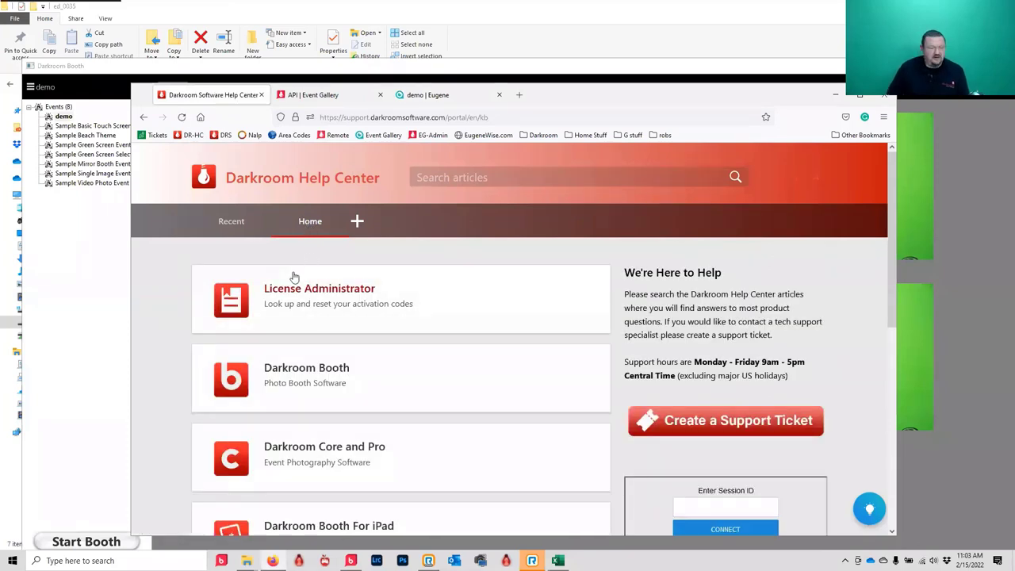
pyautogui.scroll(-1, 170, 255)
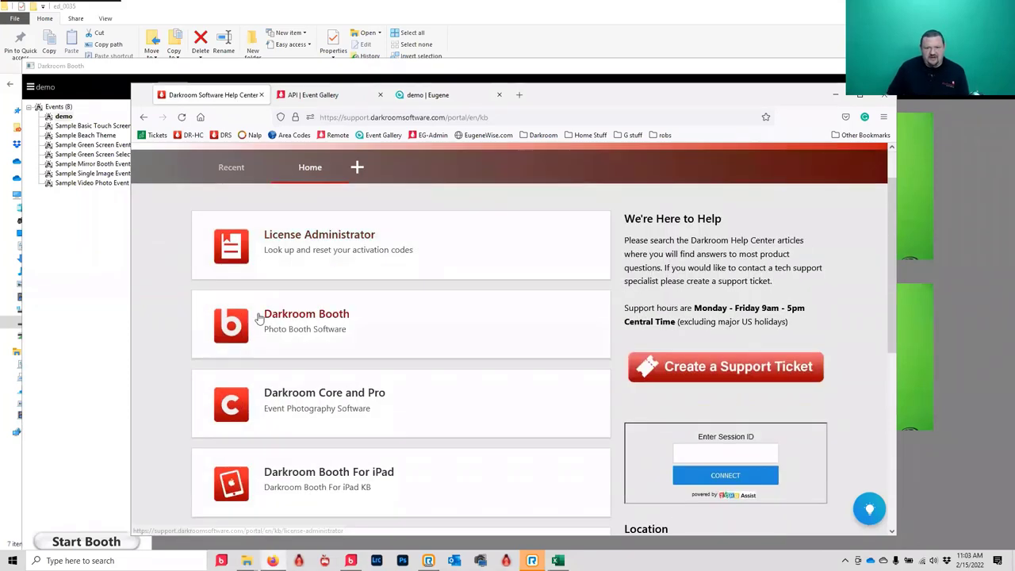
pyautogui.click(268, 316)
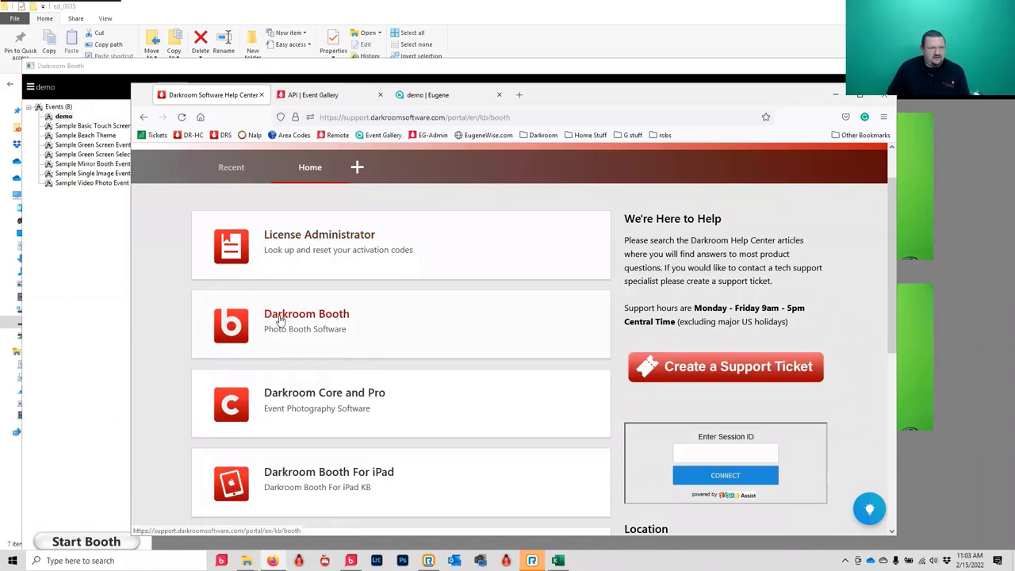
# - Open the 'Getting Started with Darkroom Booth - Webinar 2/15/2022' article and scroll through its topics
pyautogui.scroll(-5, 313, 290)
pyautogui.scroll(-15, 309, 292)
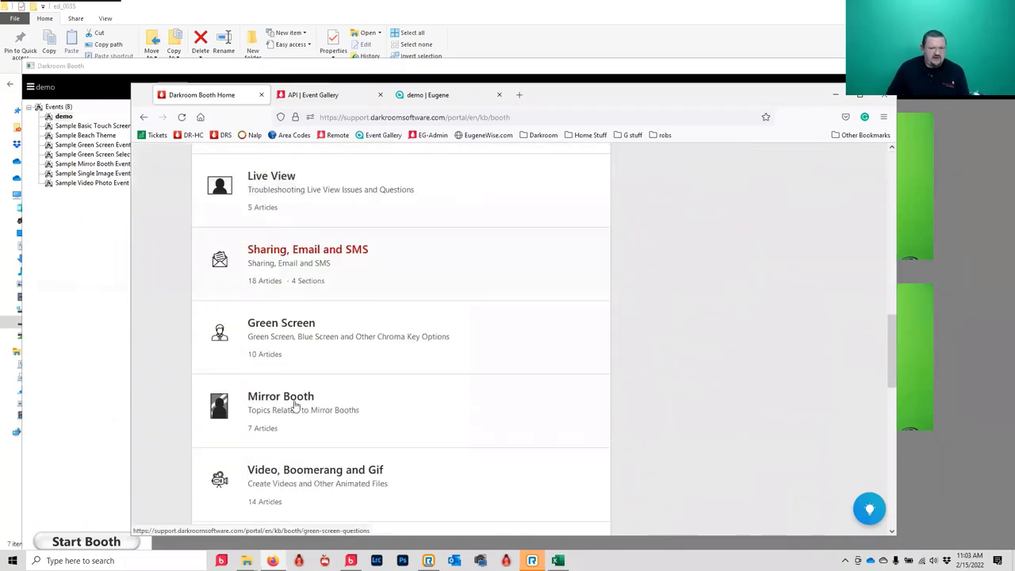
pyautogui.click(290, 451)
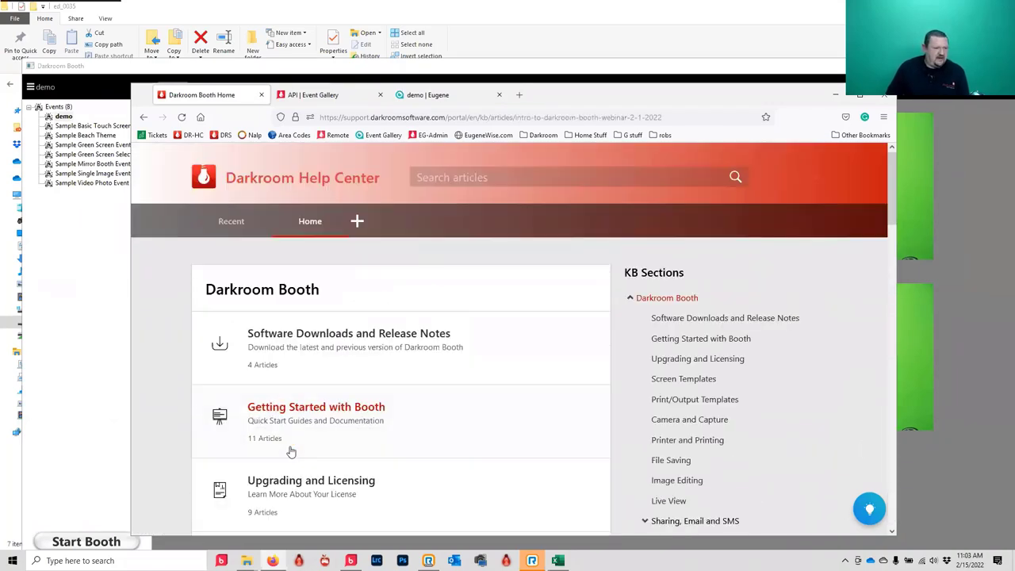
pyautogui.scroll(-3, 344, 313)
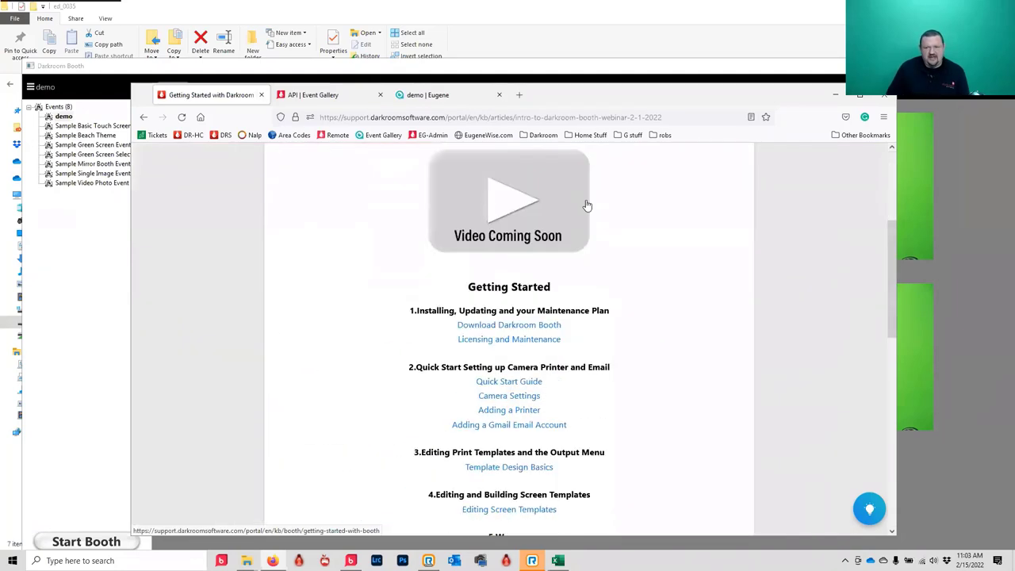
pyautogui.scroll(2, 591, 317)
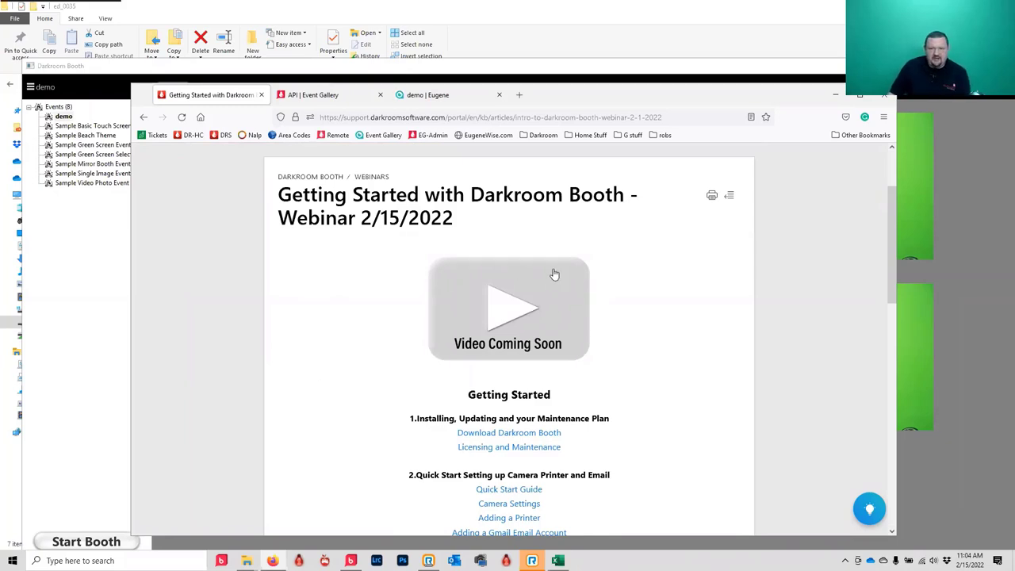
pyautogui.scroll(-1, 480, 411)
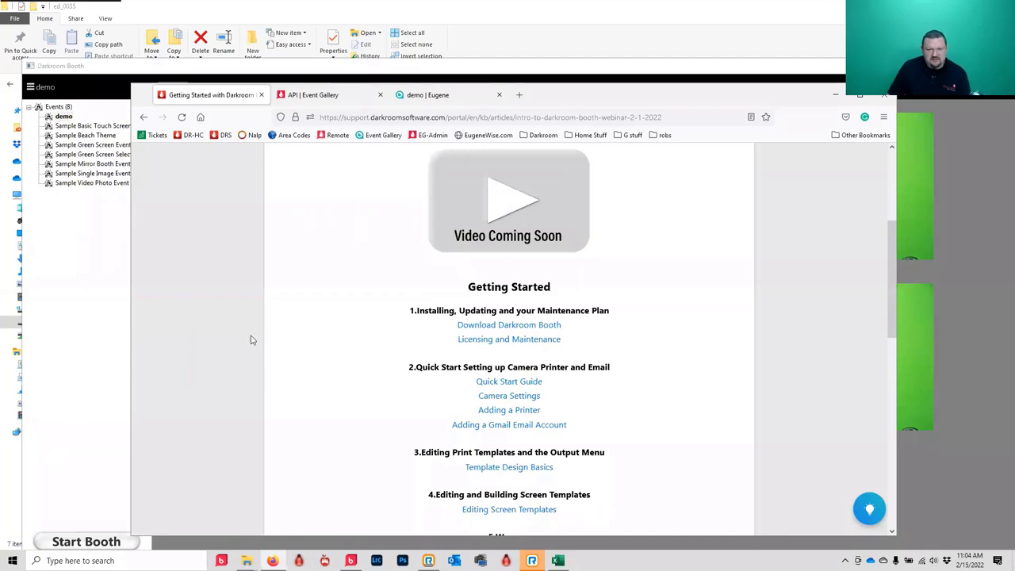
pyautogui.scroll(1, 279, 349)
pyautogui.scroll(2, 279, 349)
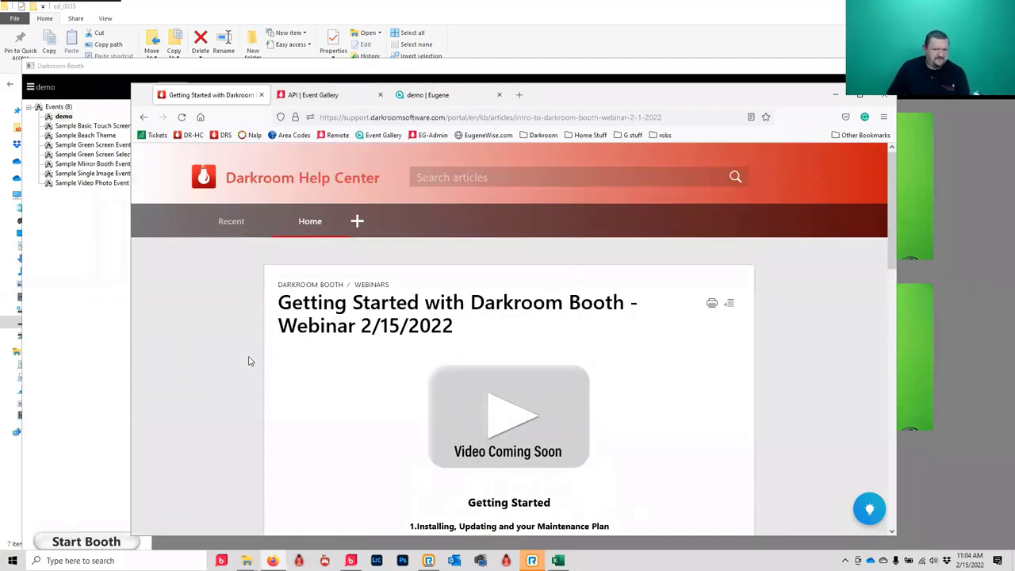
# - Return to the Help Center home and open the Darkroom Core and Pro knowledge base
pyautogui.click(312, 223)
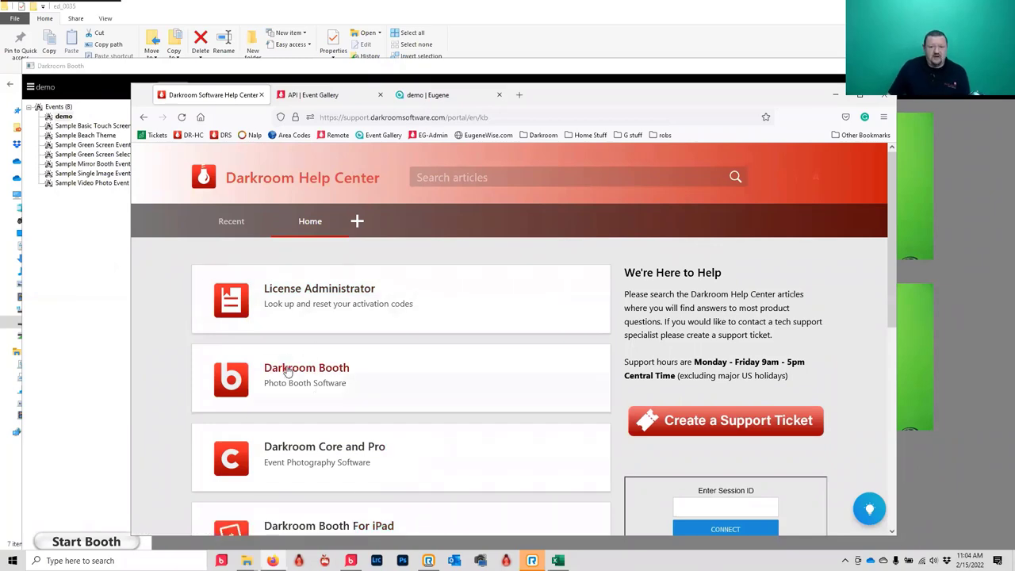
pyautogui.click(276, 448)
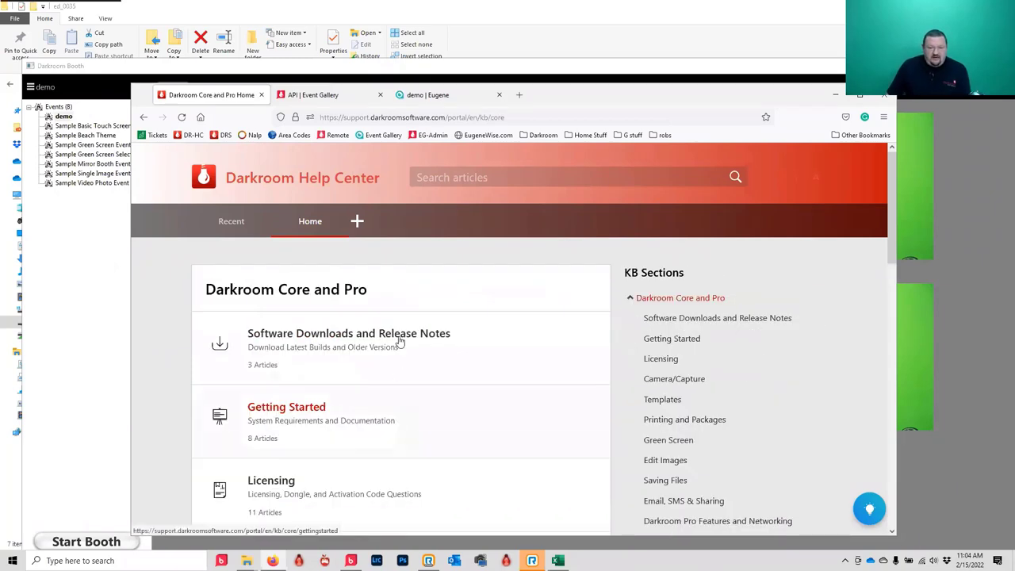
pyautogui.scroll(-5, 394, 396)
pyautogui.scroll(-5, 389, 414)
pyautogui.scroll(-2, 267, 417)
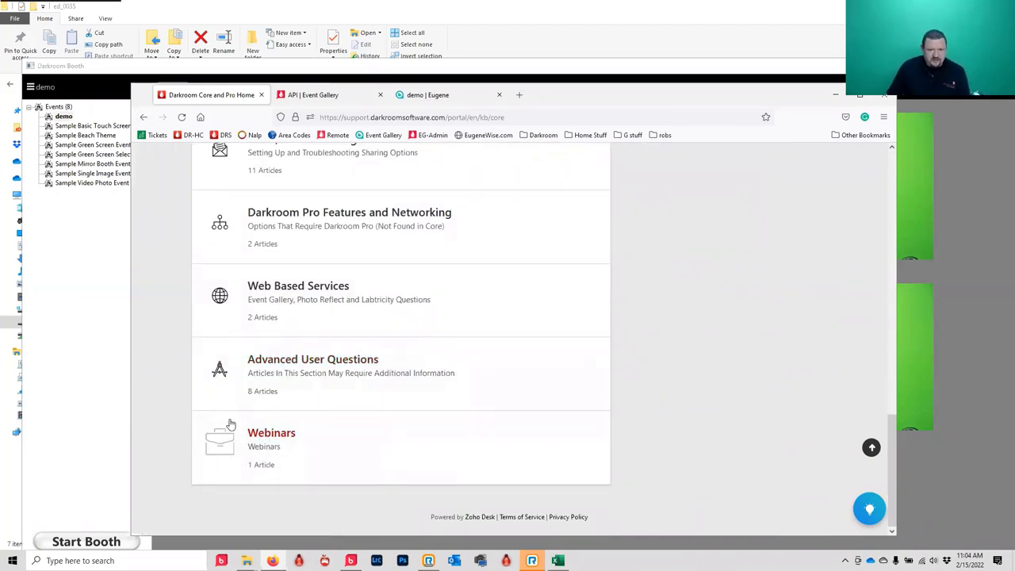
# - View the Darkroom Core getting-started webinar article, then go back to the Help Center home page
pyautogui.click(258, 436)
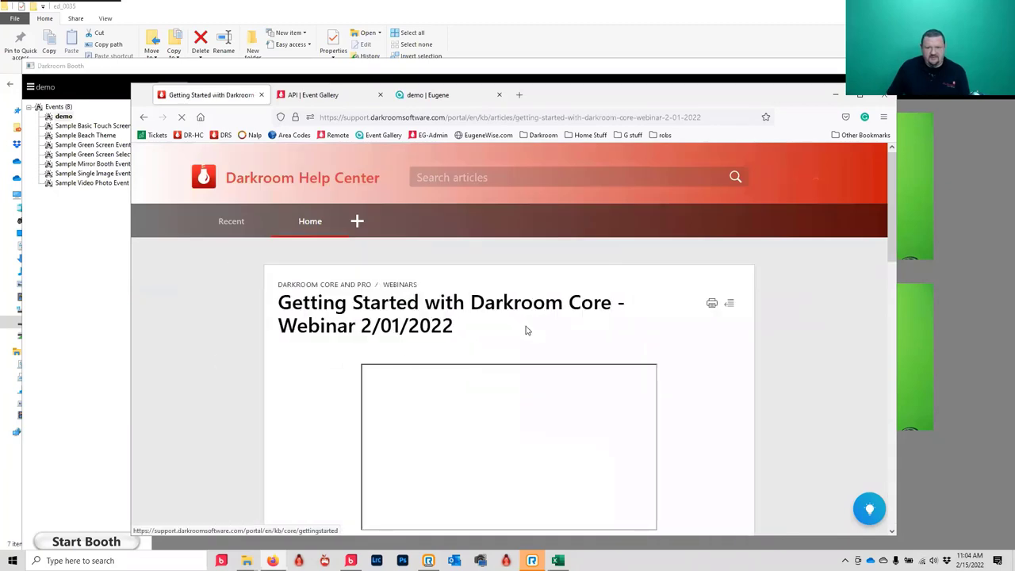
pyautogui.click(144, 116)
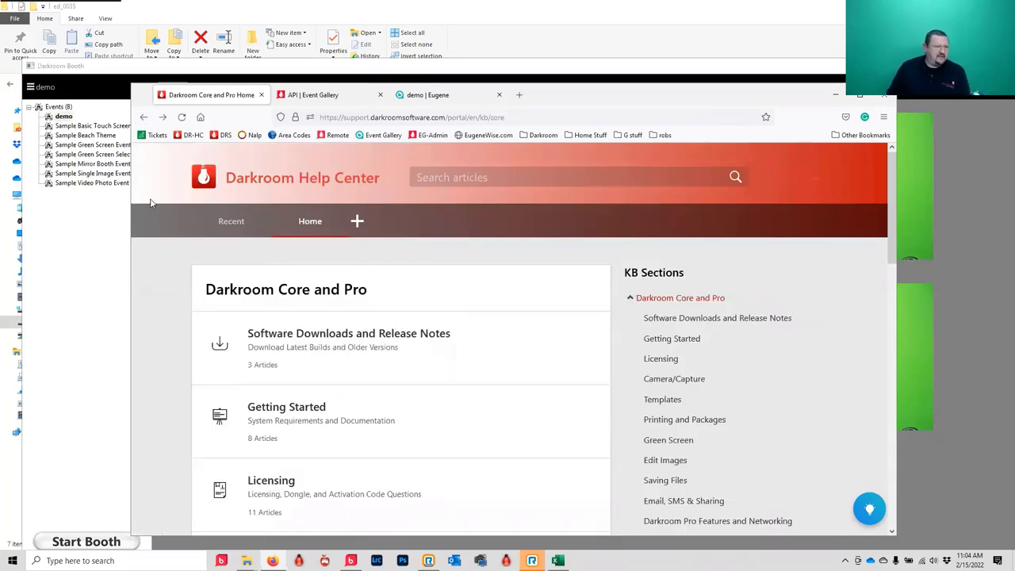
pyautogui.click(141, 118)
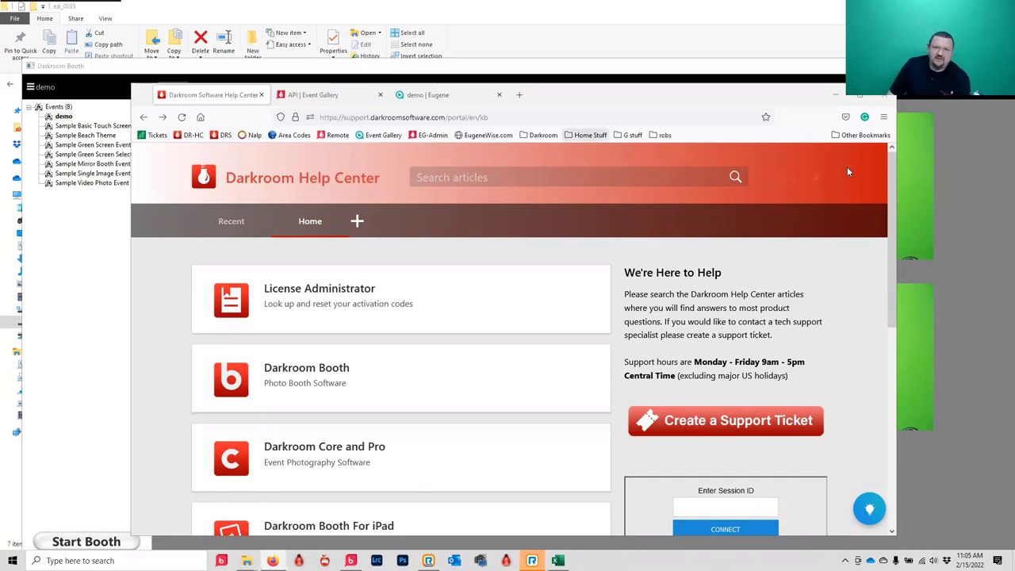
# - Switch to the out_0006 gallery tab and run a 'darkroom tech' web search
pyautogui.click(437, 96)
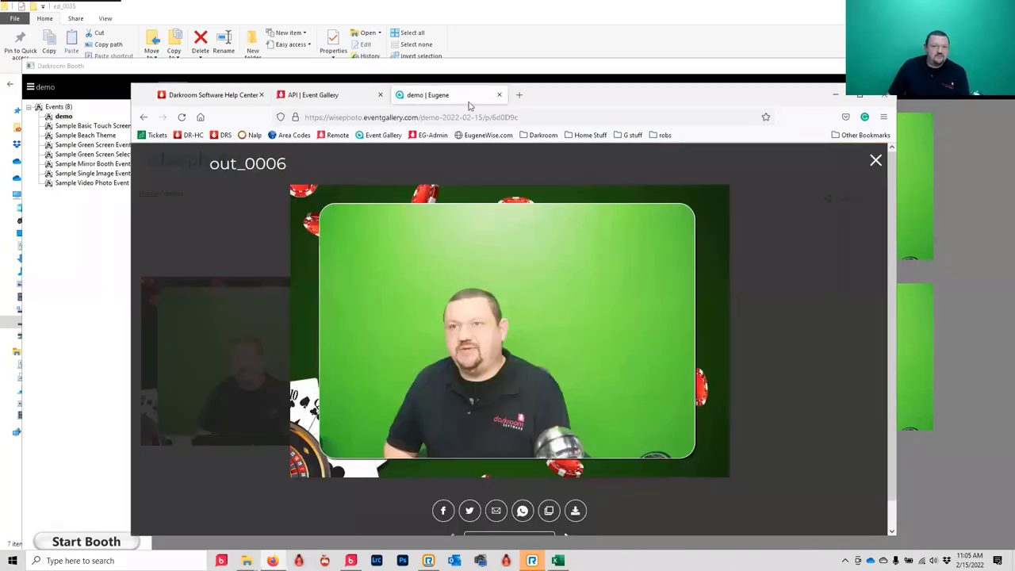
pyautogui.click(548, 117)
pyautogui.write('dark')
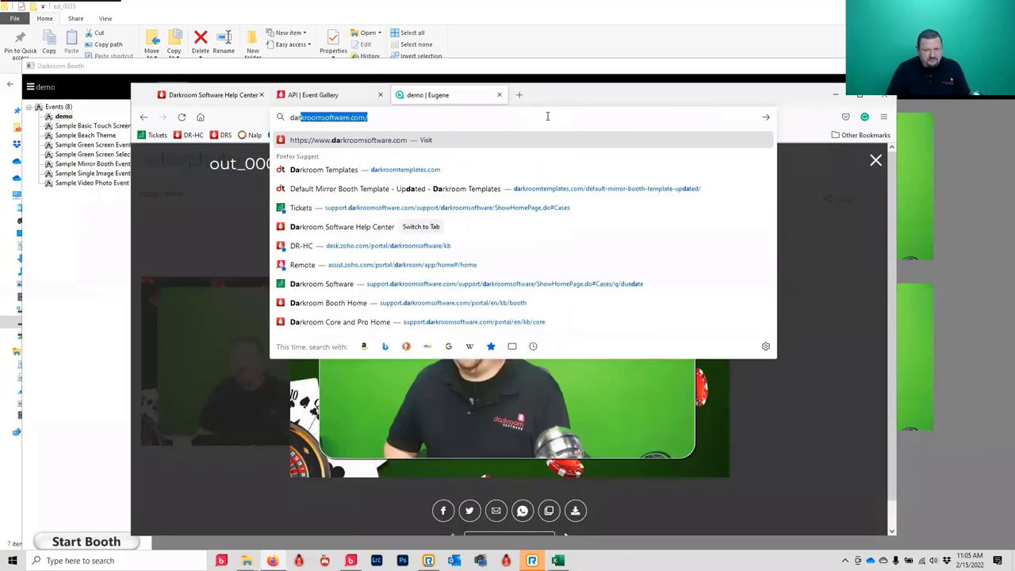
pyautogui.write('roomt')
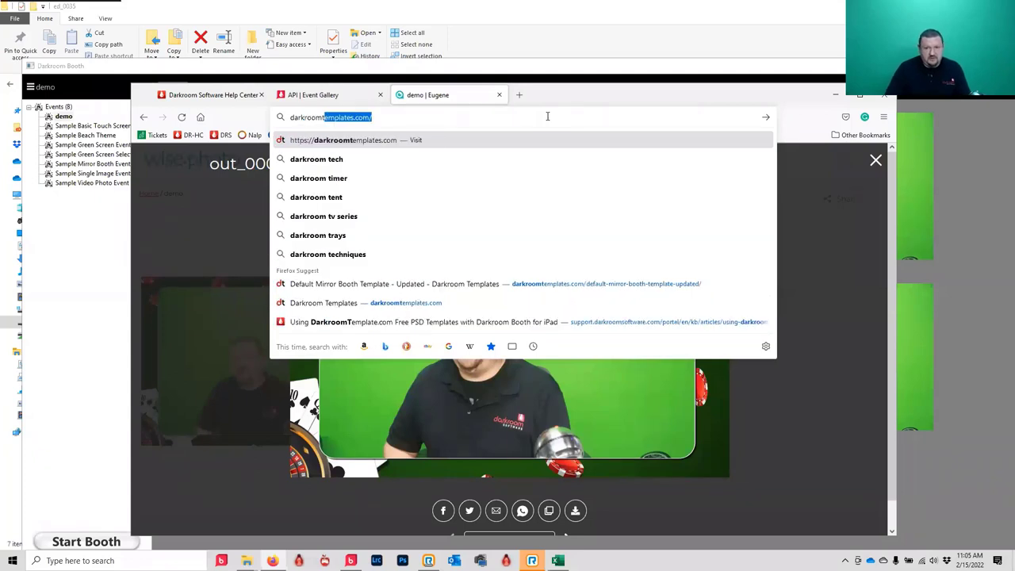
pyautogui.press('Down')
pyautogui.press('Return')
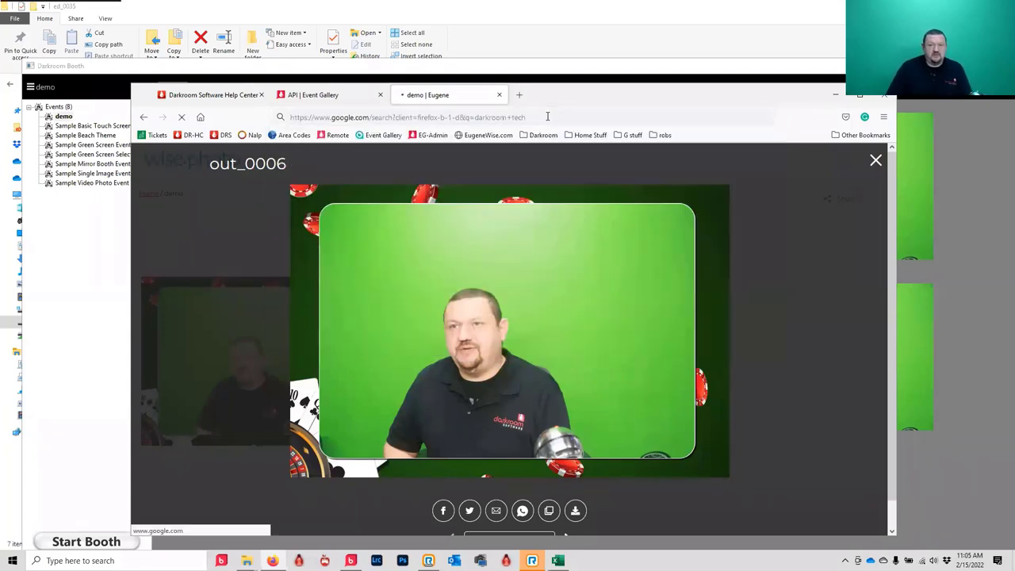
# - Go to darkroomtemplates.com and look through its Featured Products
pyautogui.click(550, 118)
pyautogui.write('da')
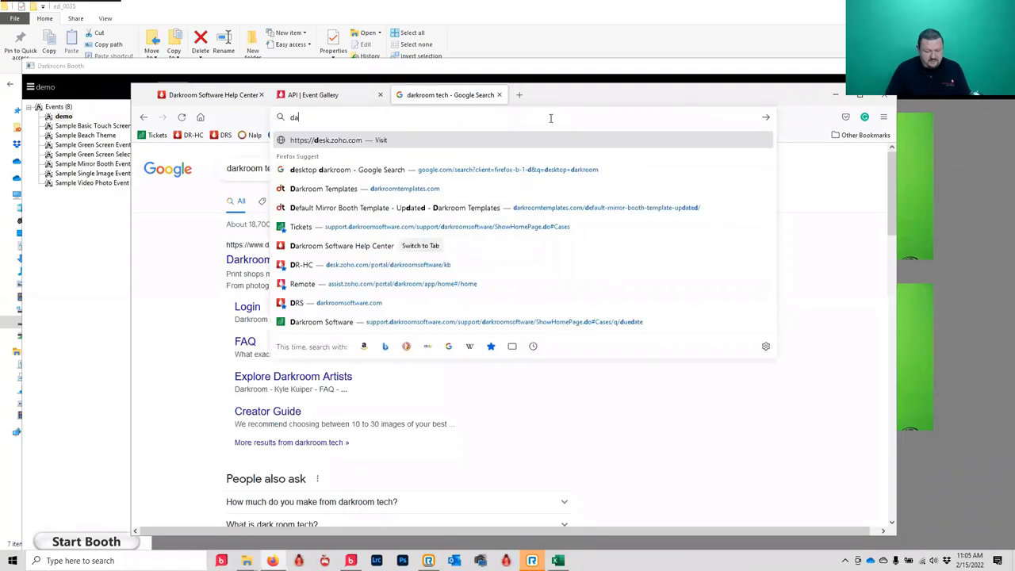
pyautogui.write('rkroomt')
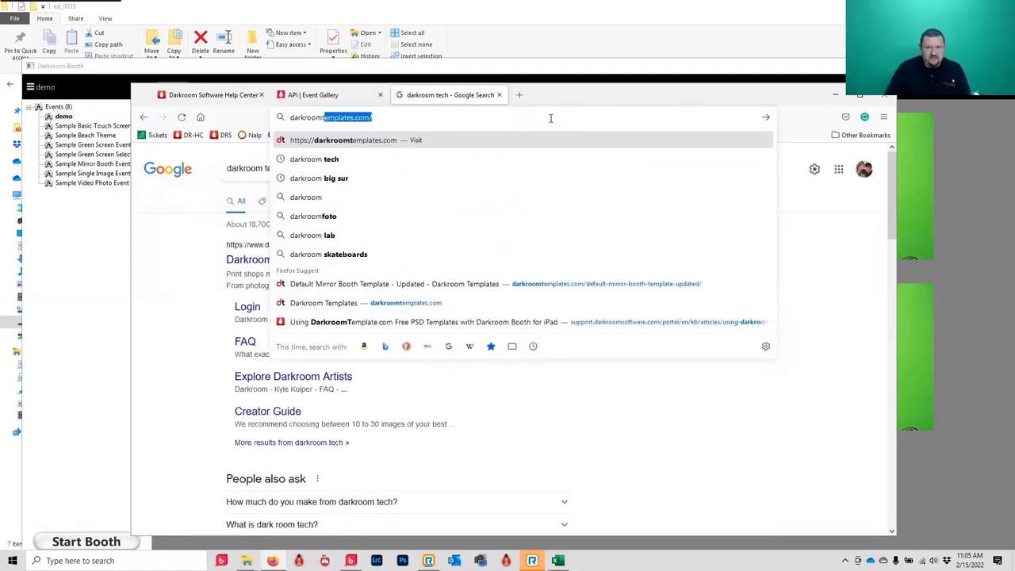
pyautogui.press('Right')
pyautogui.press('Return')
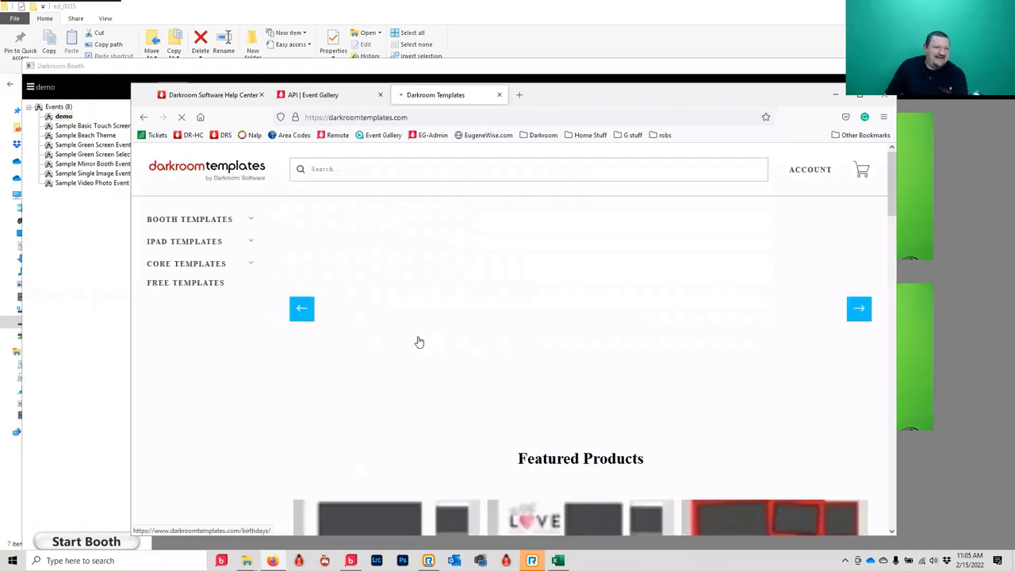
pyautogui.scroll(-5, 388, 280)
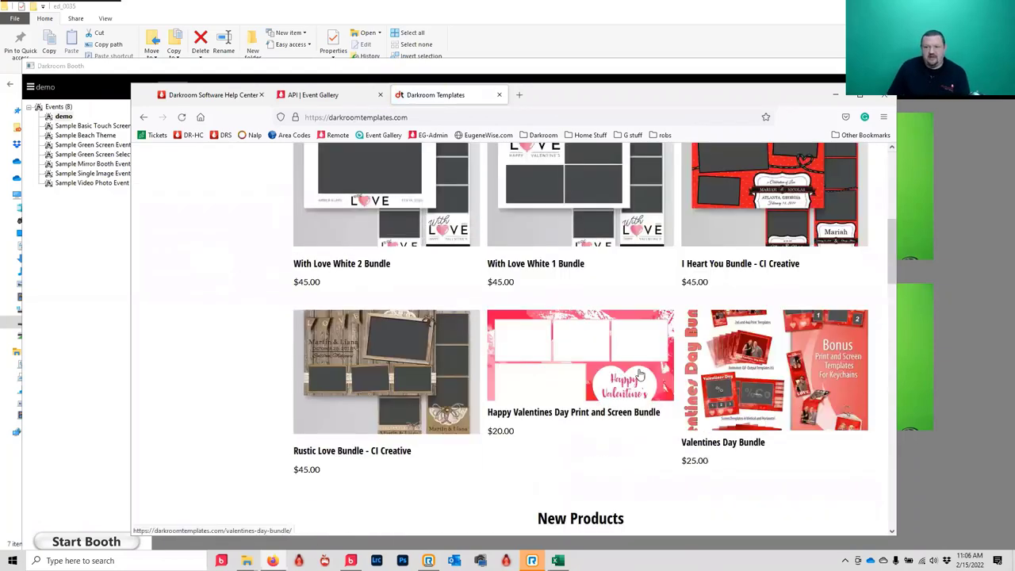
pyautogui.moveTo(493, 363)
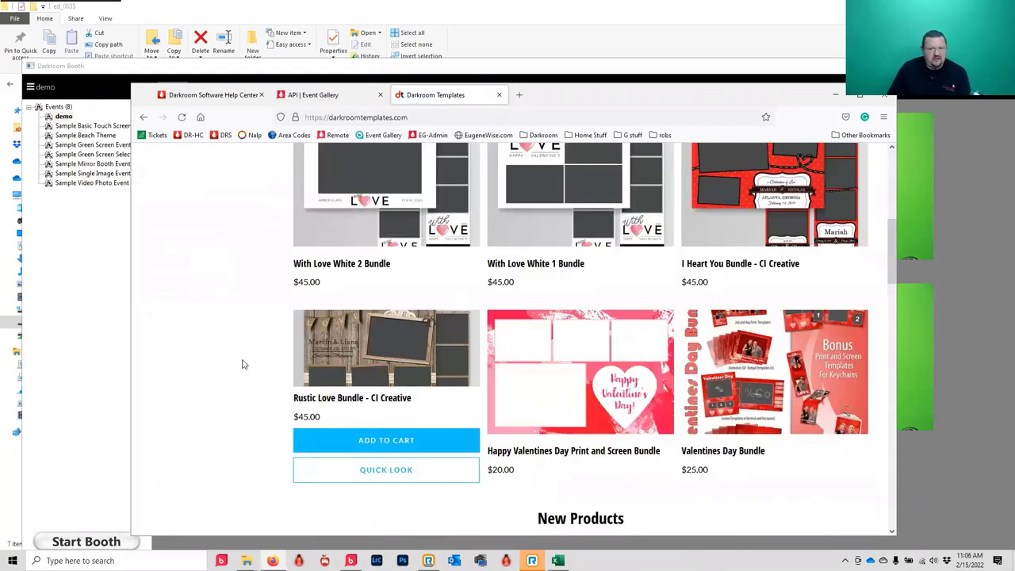
pyautogui.scroll(3, 283, 358)
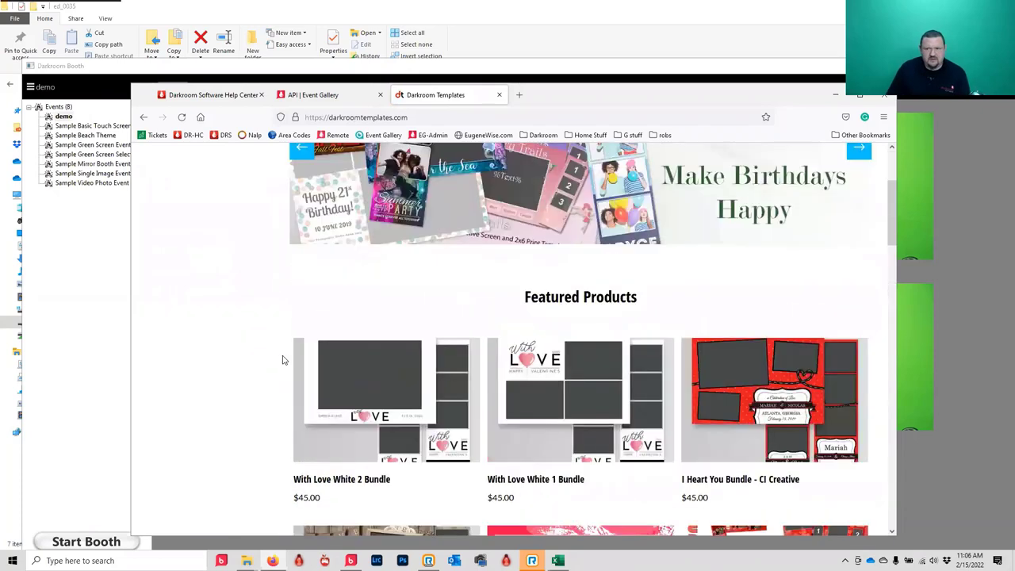